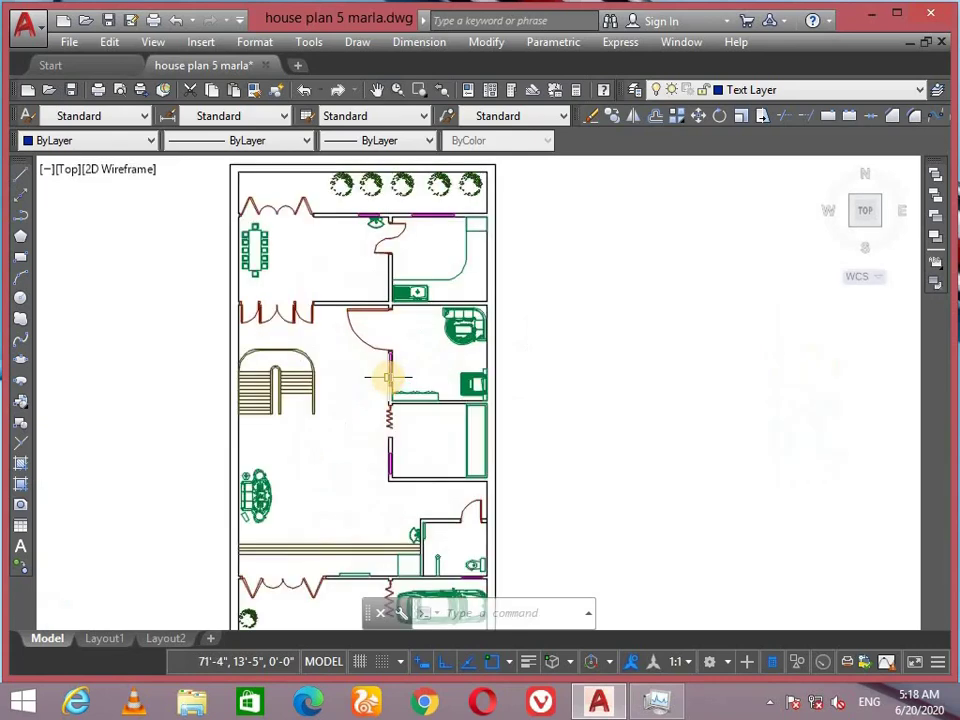
scroll(330, 382, "down", 2)
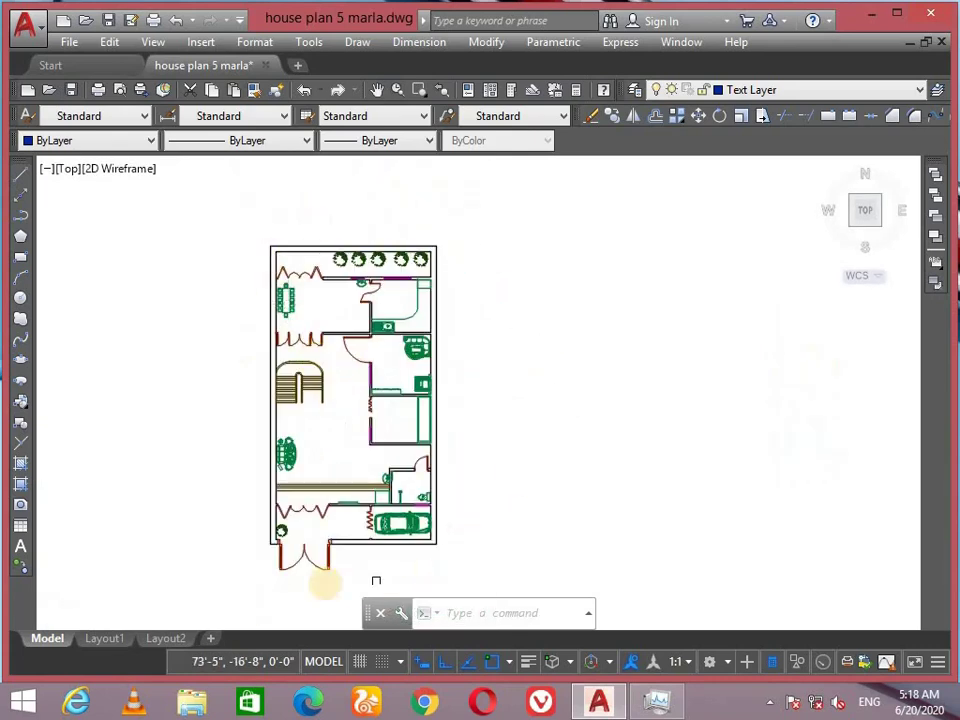
scroll(441, 315, "up", 3)
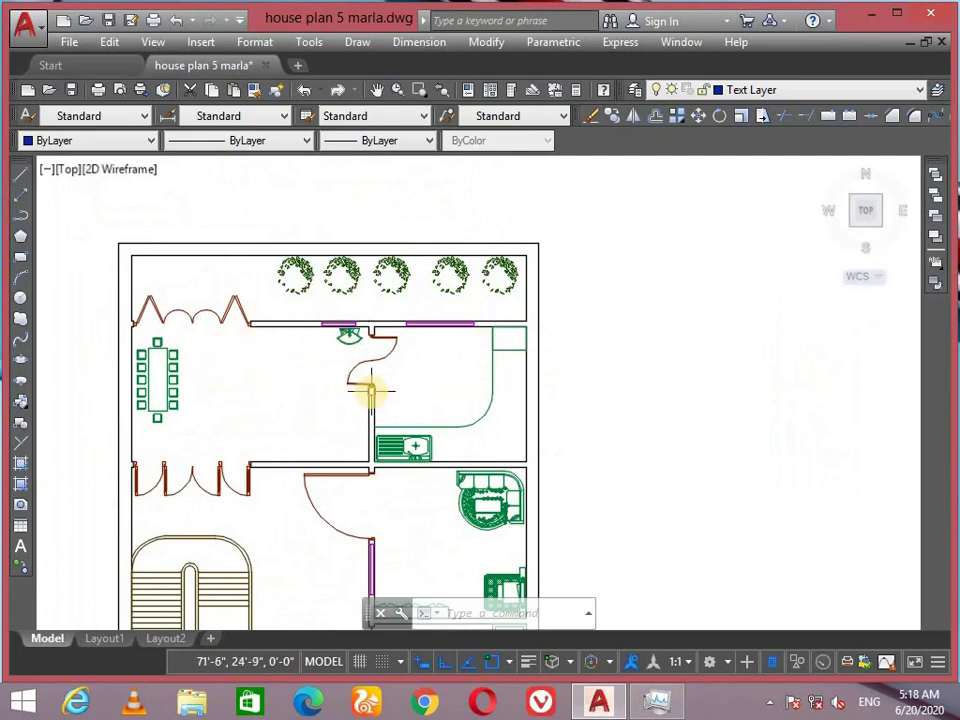
left_click(812, 89)
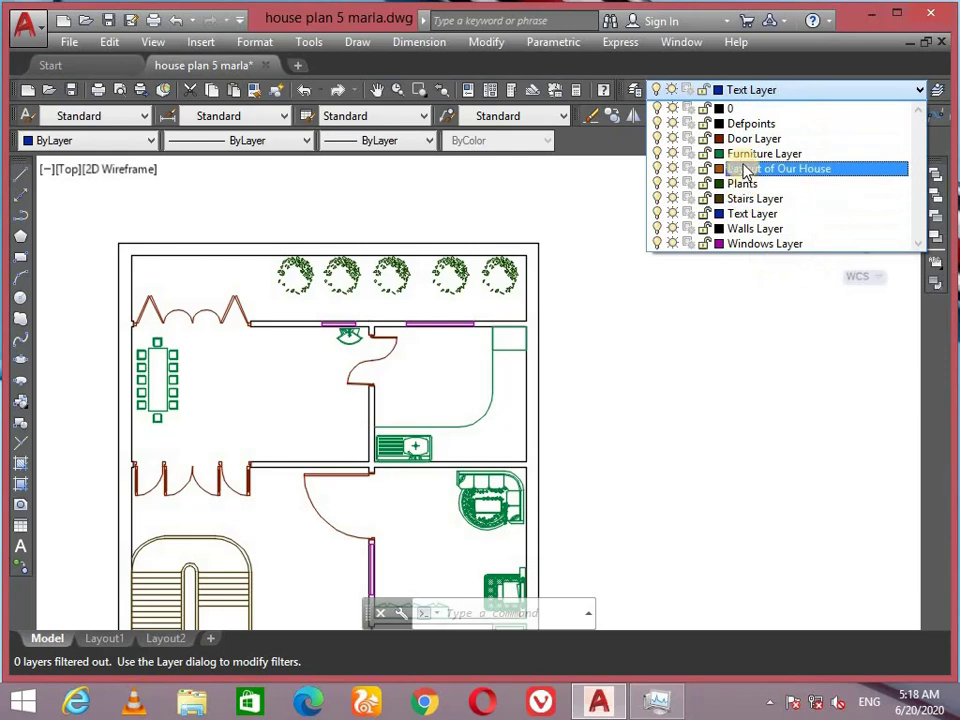
left_click(688, 378)
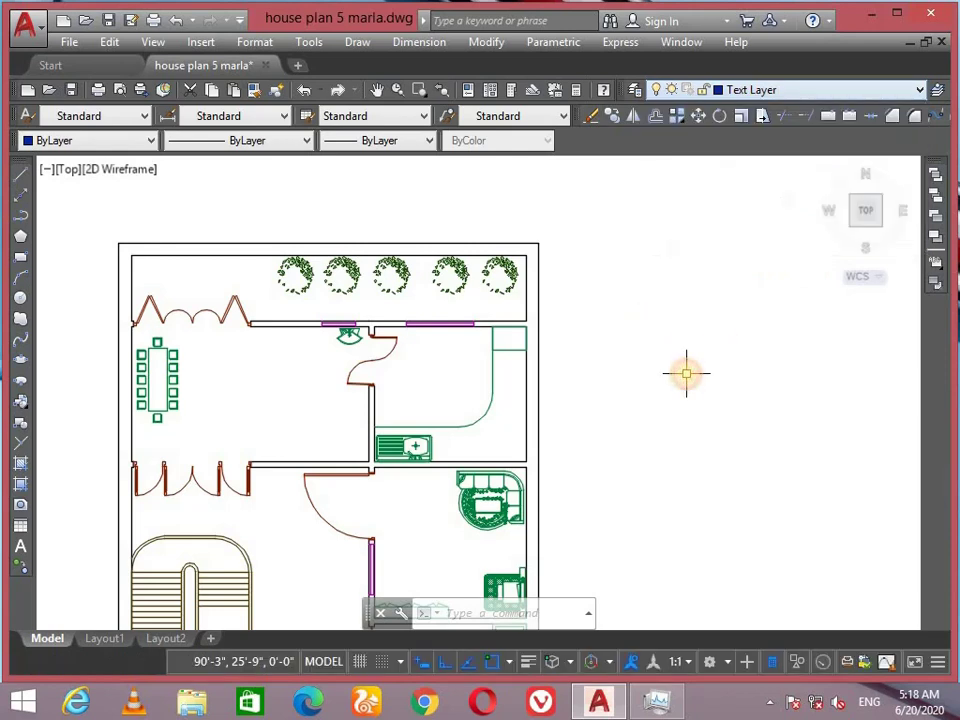
Create a new layer named dimension with index colour 76 and make it the current layer.
key("Return")
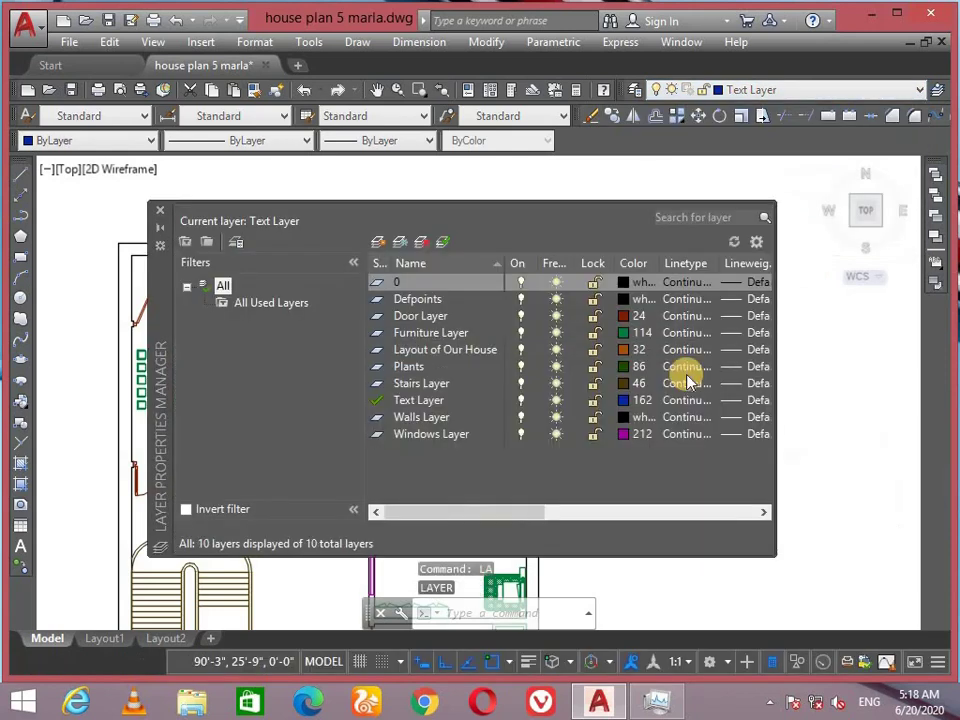
left_click(377, 244)
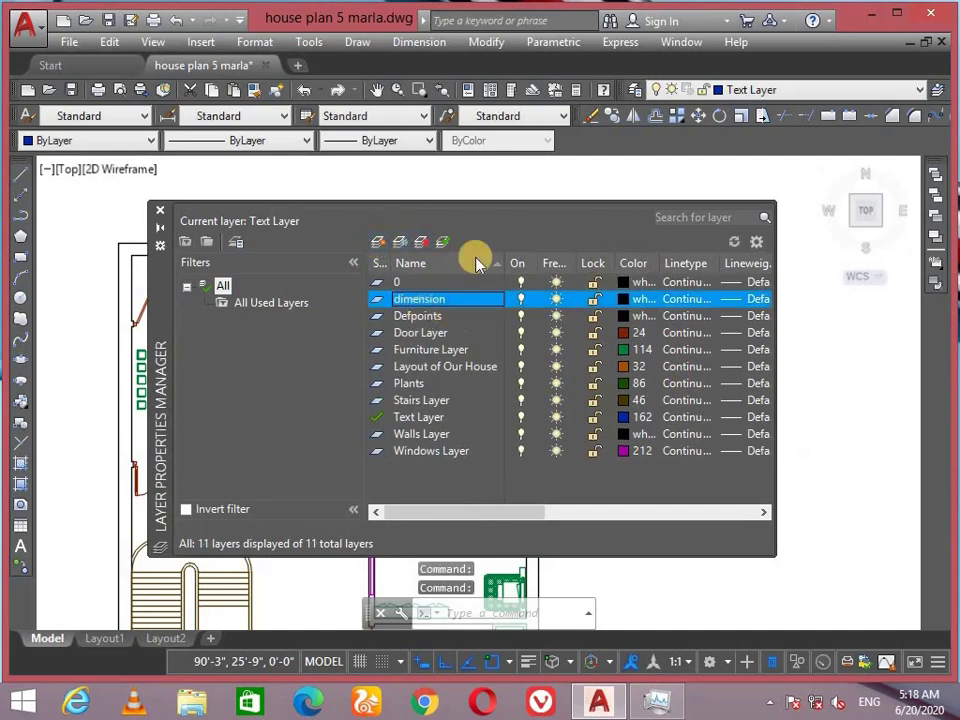
left_click(621, 300)
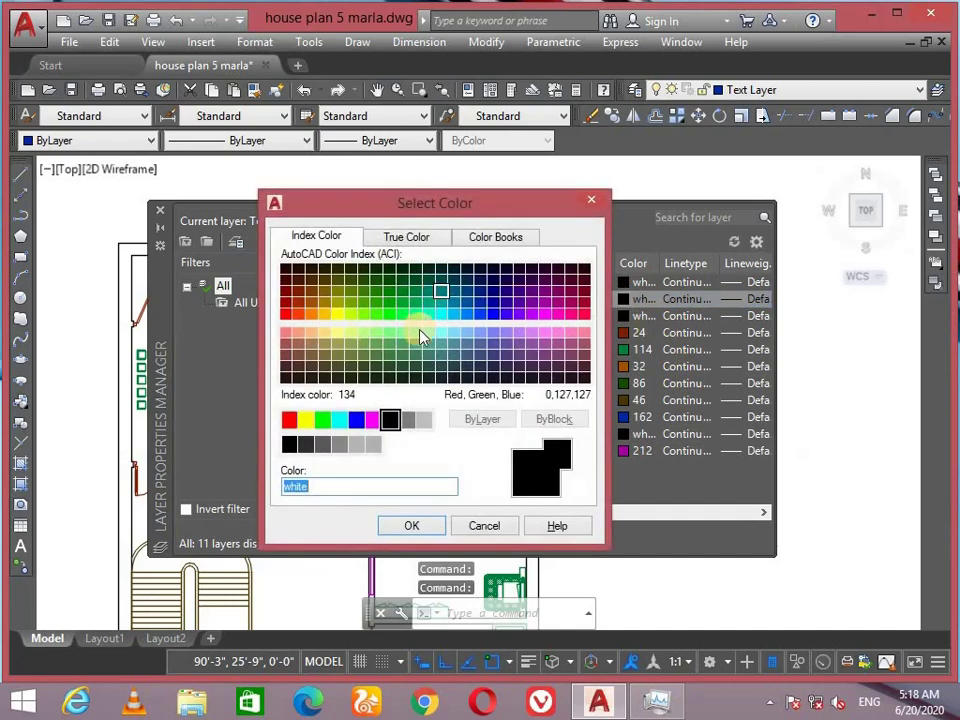
left_click(375, 315)
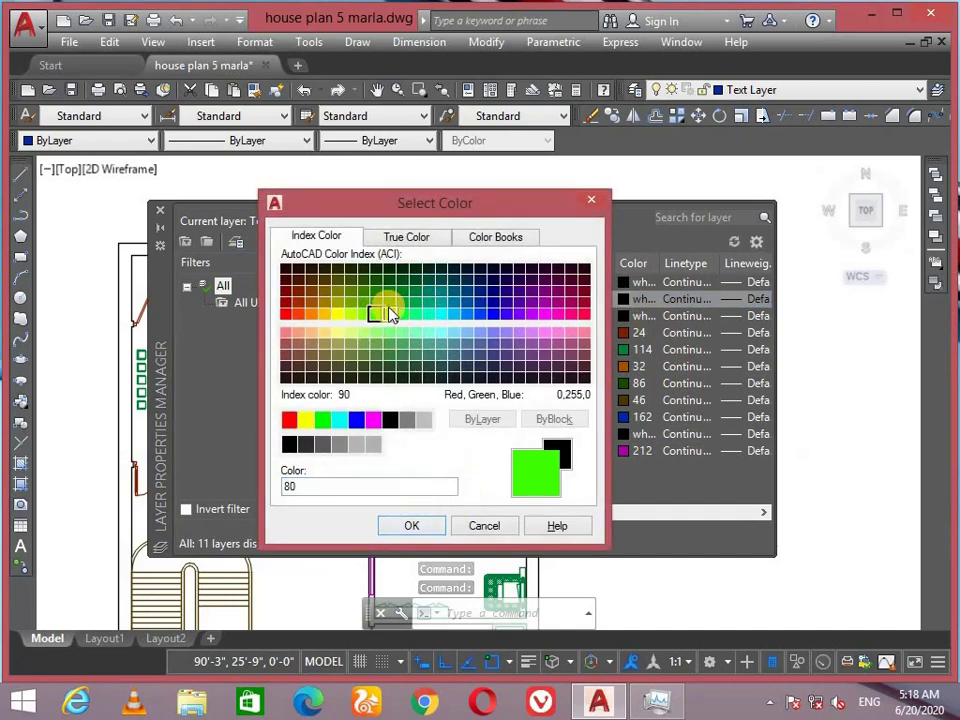
left_click(427, 531)
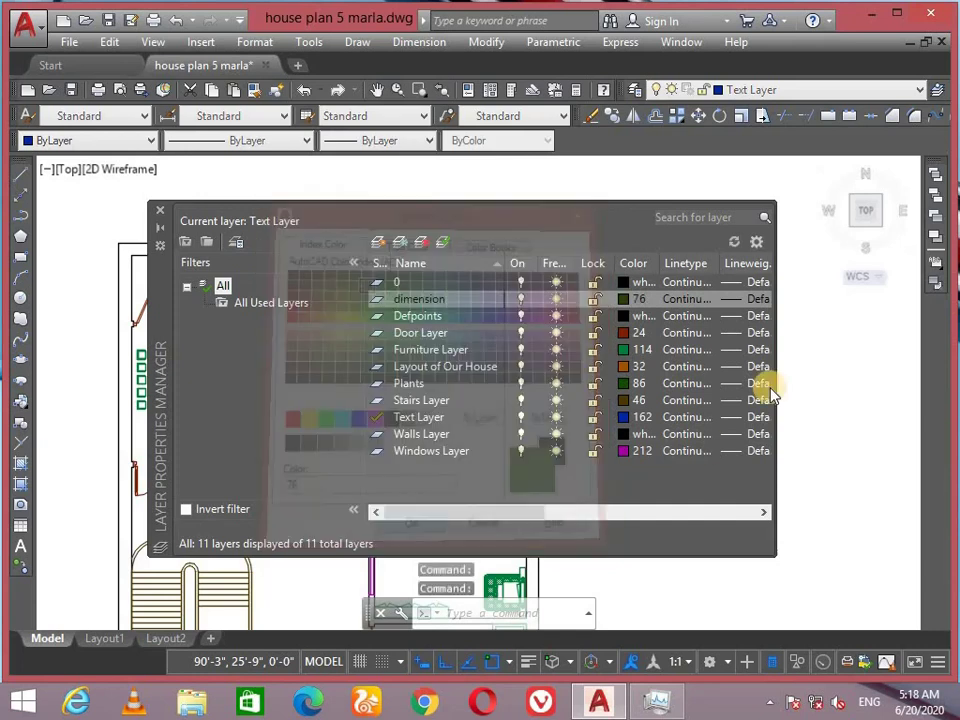
left_click(160, 218)
left_click(813, 89)
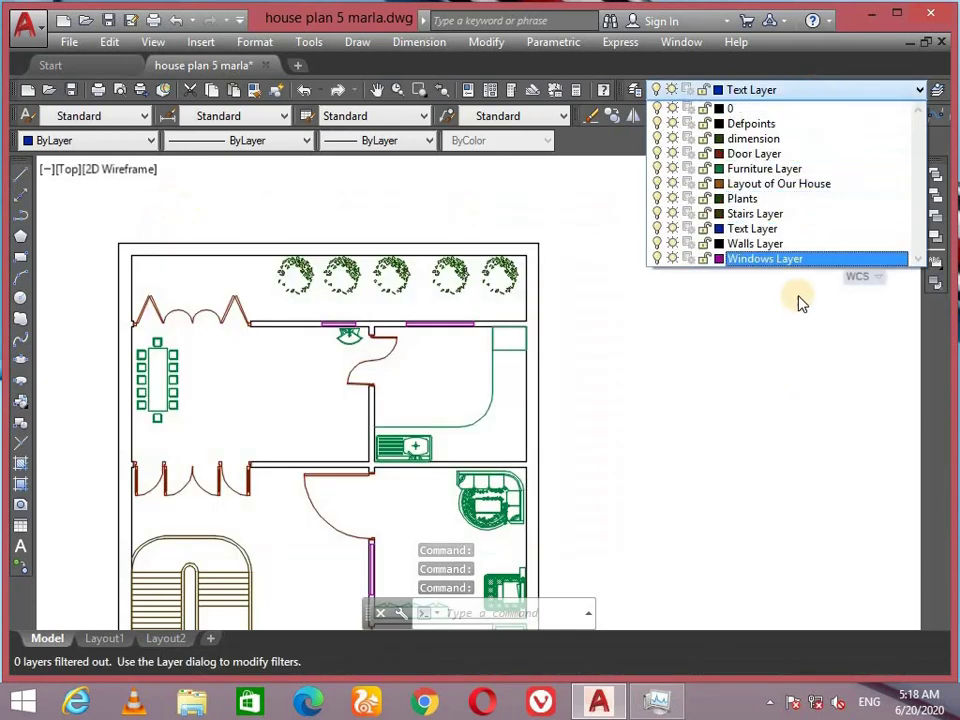
left_click(812, 139)
Add a horizontal linear dimension between the inner side walls of the ground-floor bathroom.
scroll(196, 317, "down", 5)
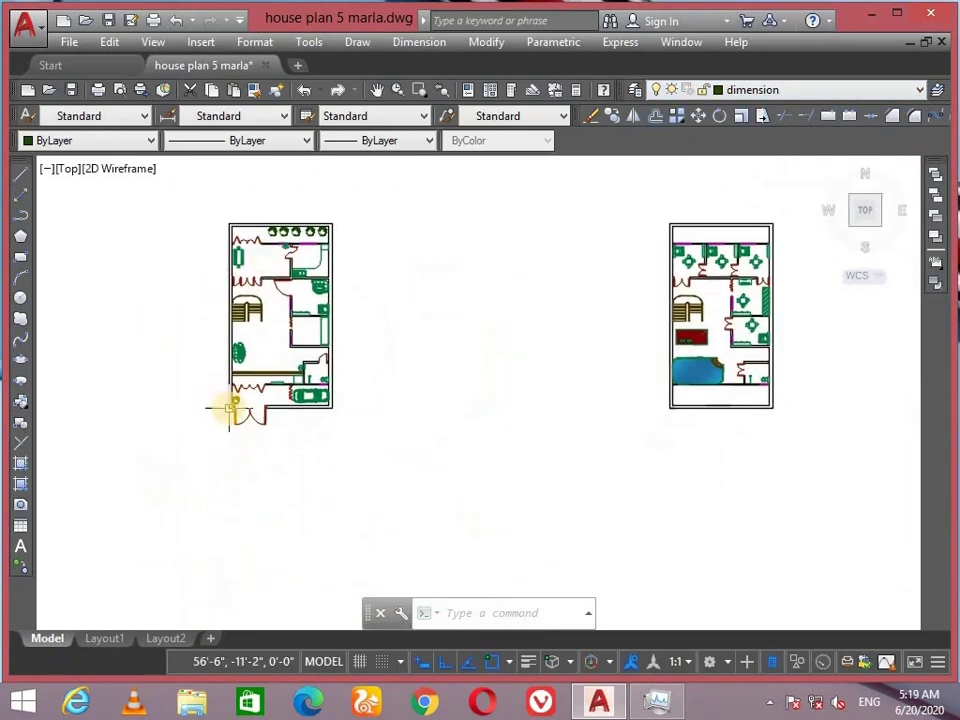
scroll(231, 407, "up", 8)
scroll(158, 527, "down", 2)
scroll(244, 392, "up", 5)
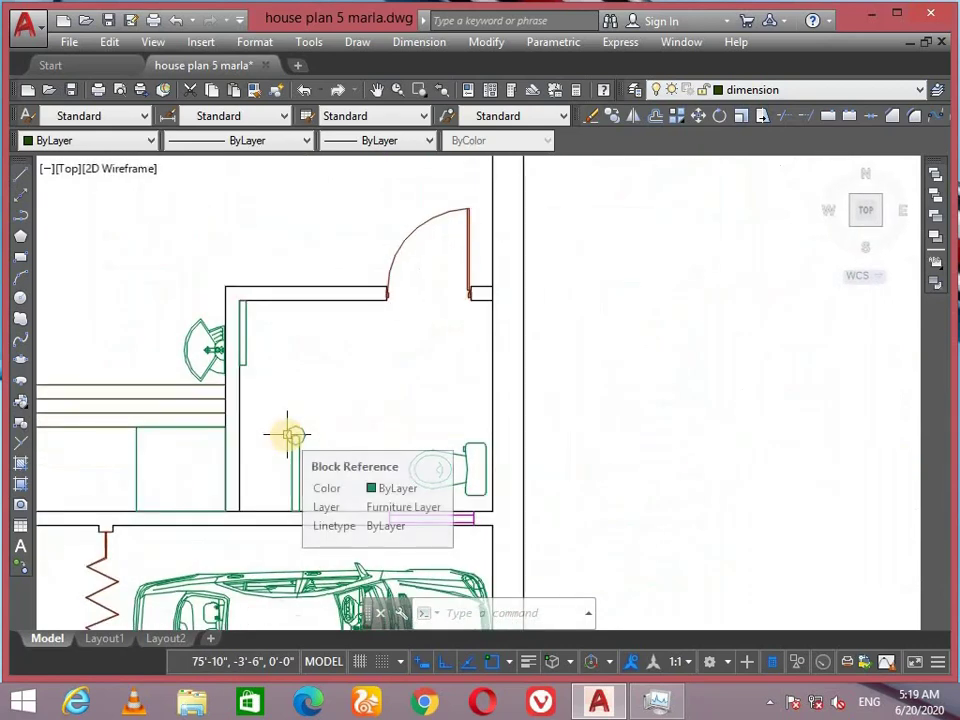
type("d")
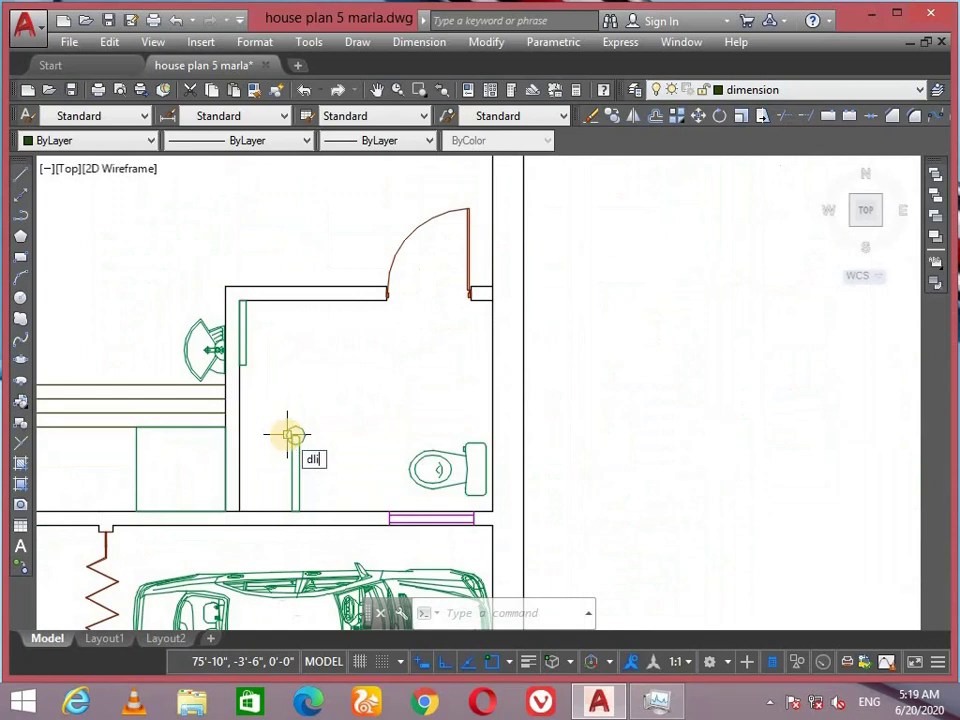
type("li")
key("Return")
left_click(240, 393)
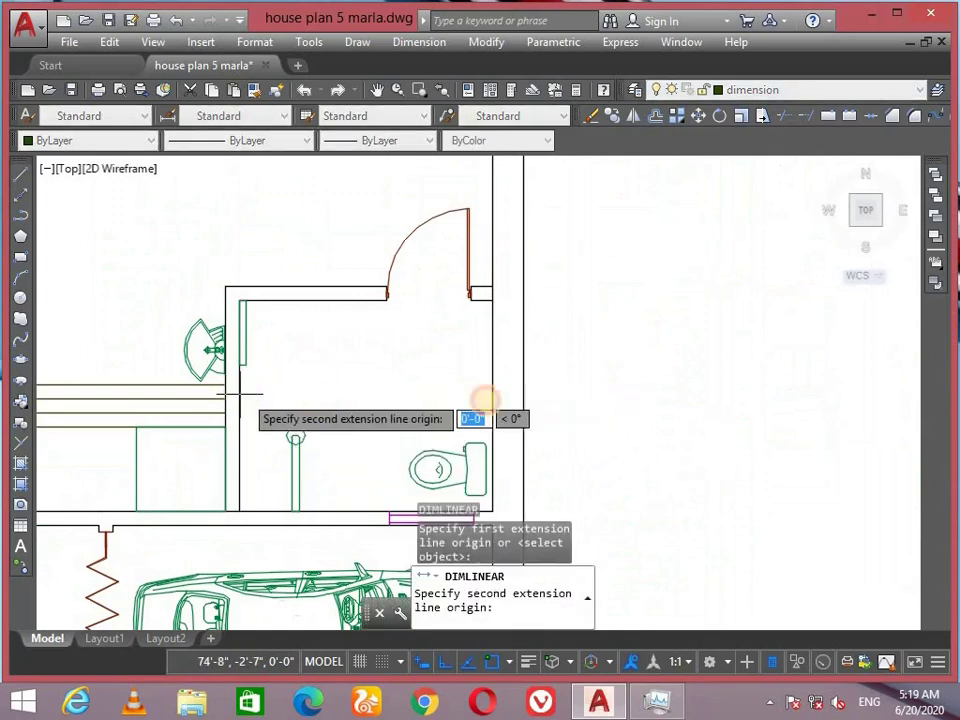
left_click(490, 396)
left_click(445, 411)
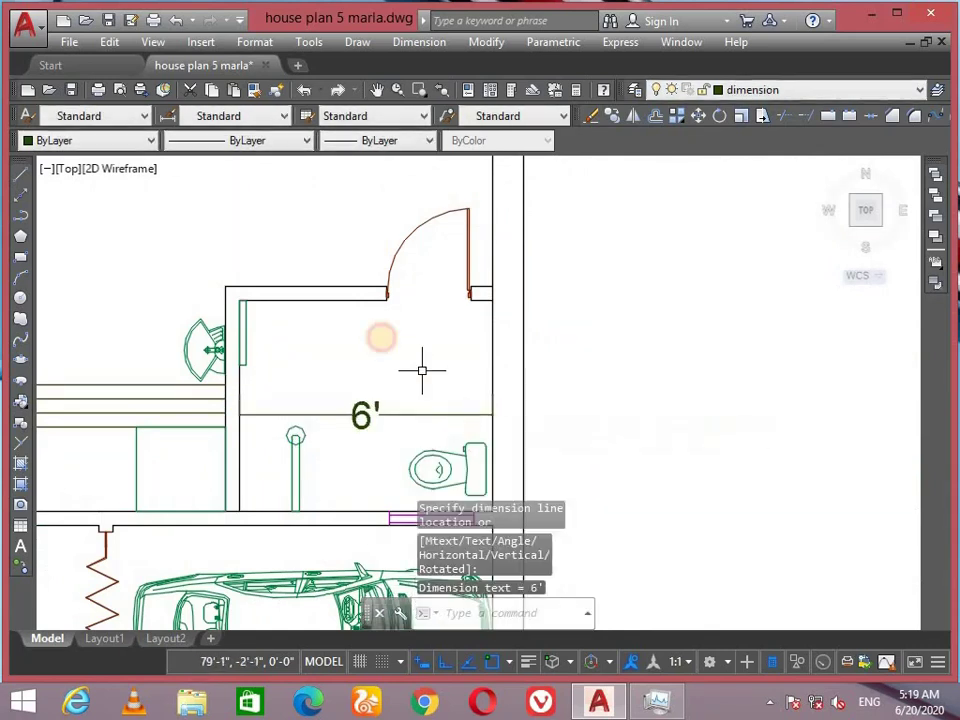
Add a vertical linear dimension between the bathroom's upper and lower inner walls.
key("Return")
left_click(347, 300)
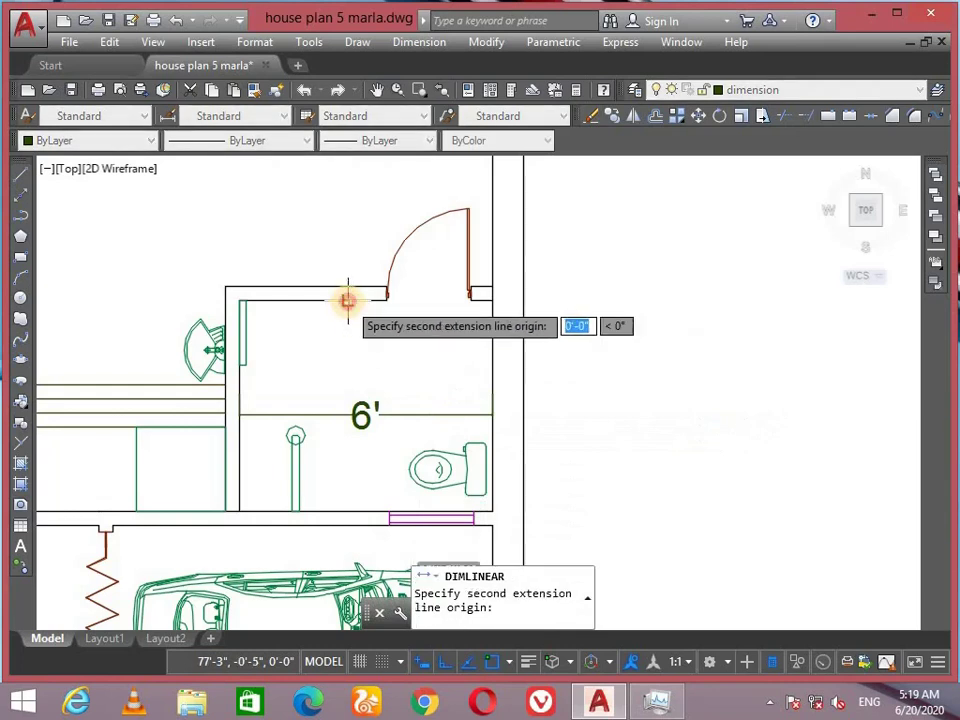
left_click(326, 510)
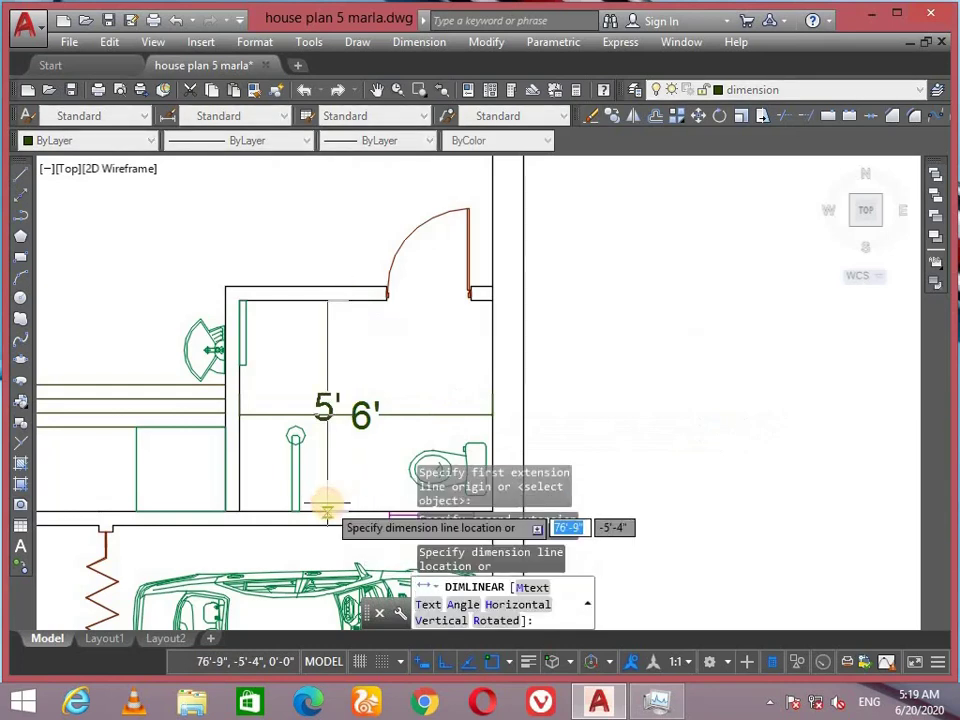
left_click(327, 420)
Add a vertical linear dimension between the upper and lower inner walls of the room with the full-height cabinet, north of the bathroom.
scroll(343, 384, "down", 3)
scroll(343, 283, "up", 2)
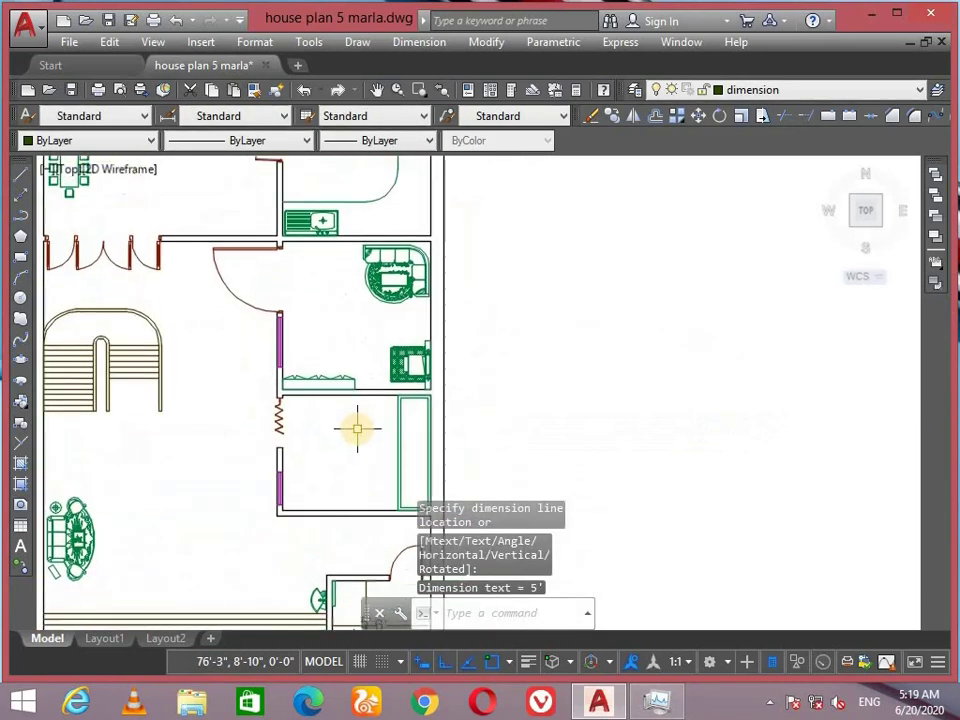
key("Return")
scroll(360, 400, "up", 2)
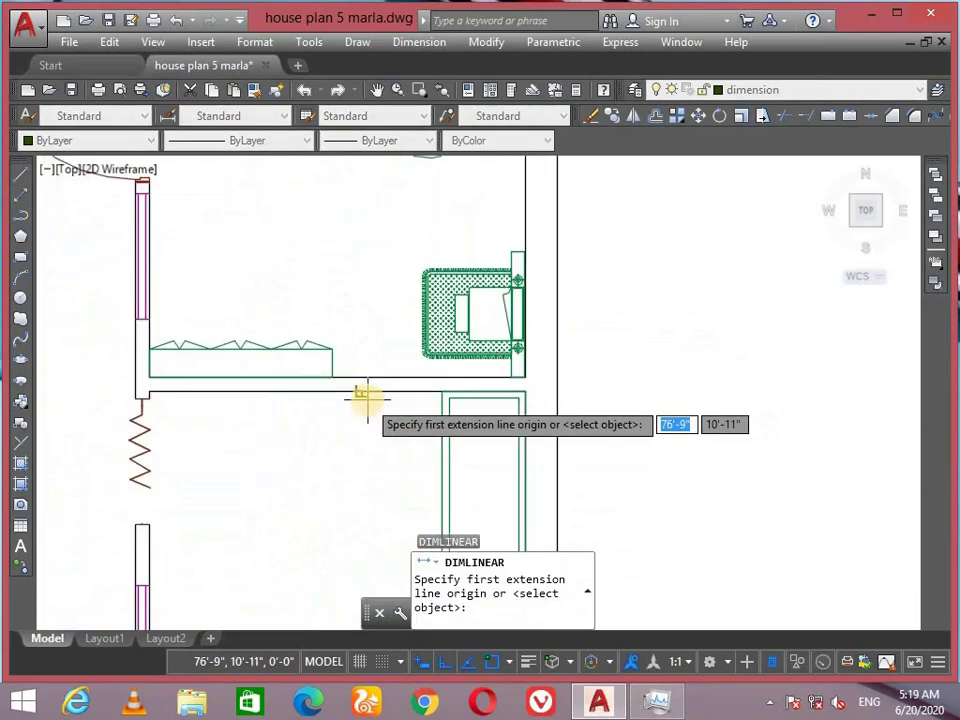
left_click(362, 391)
scroll(332, 450, "down", 2)
middle_click_drag(332, 530, 370, 467)
scroll(362, 430, "up", 2)
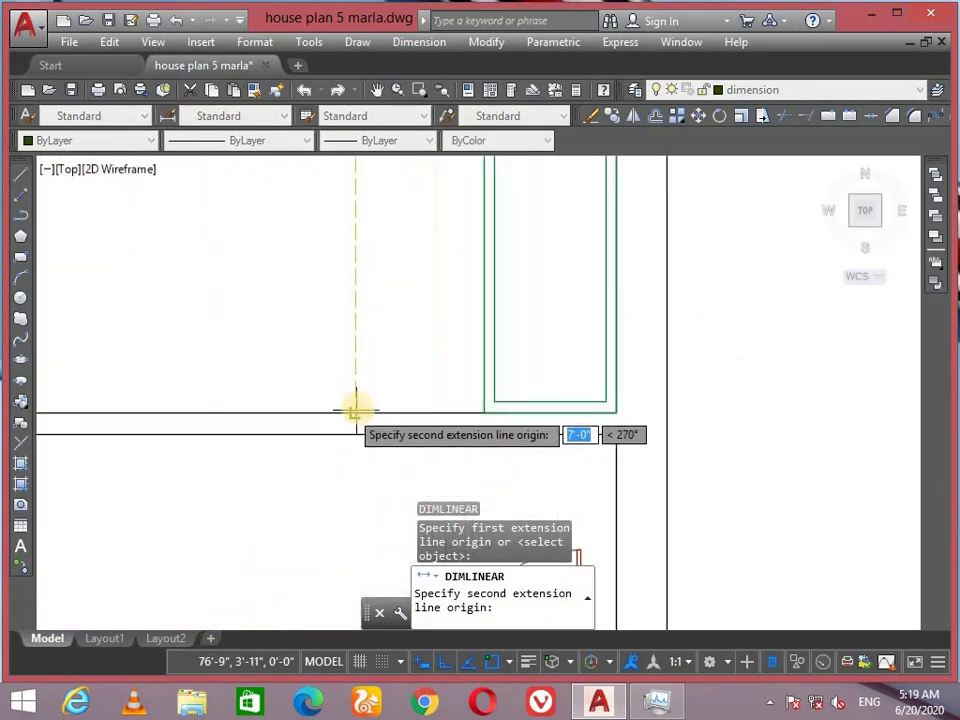
left_click(349, 406)
left_click(396, 338)
scroll(392, 345, "down", 3)
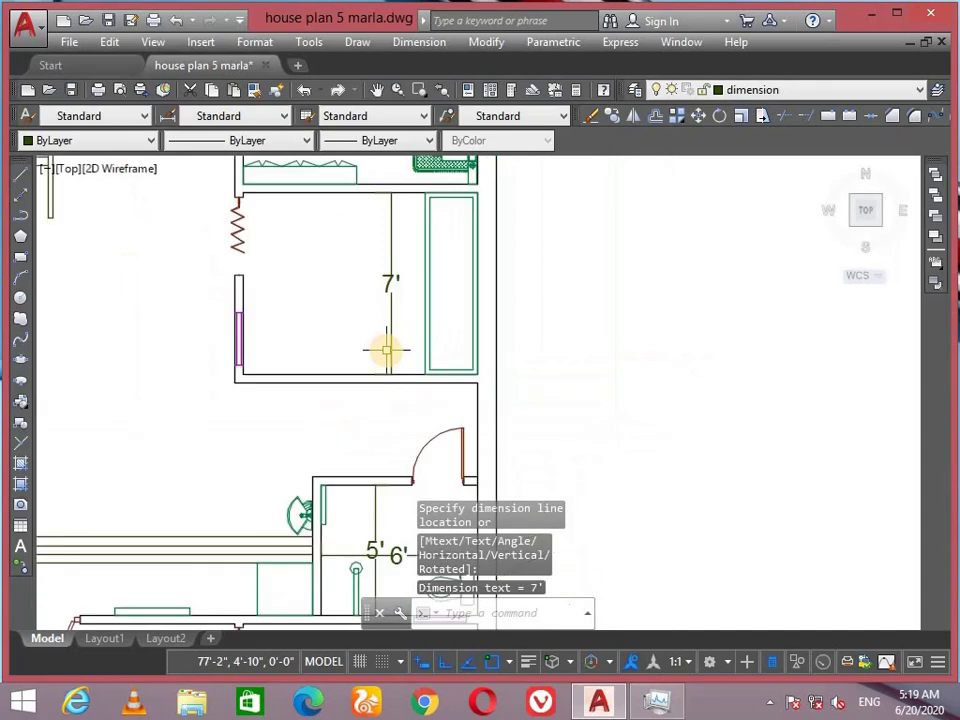
Add a horizontal linear dimension across the cabinet room, from its window-side inner wall to the opposite inner wall.
key("space")
scroll(240, 302, "up", 5)
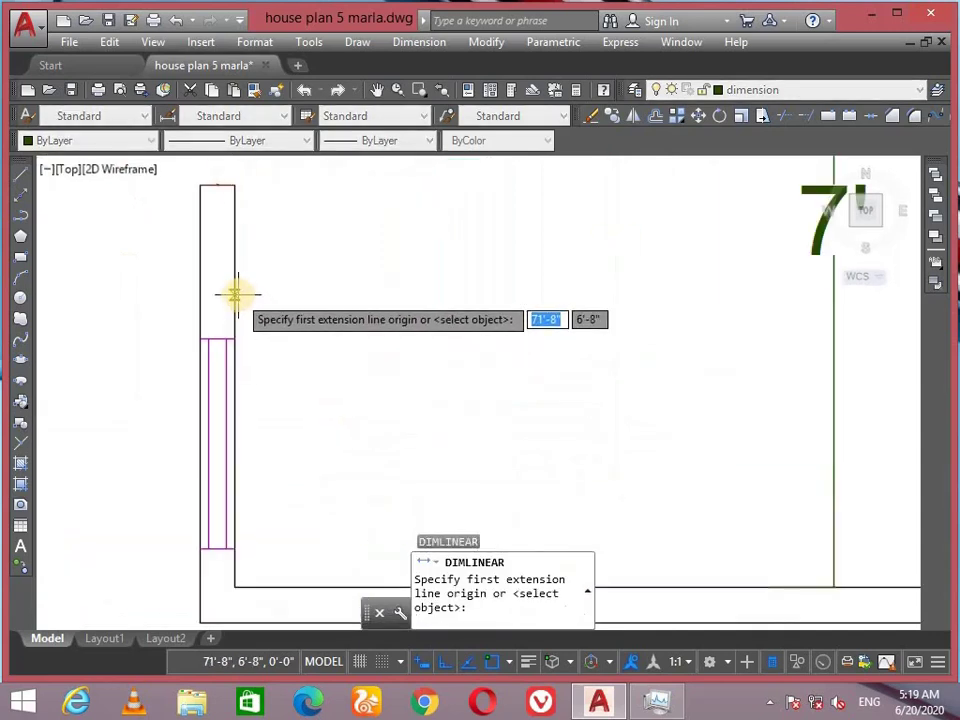
left_click(235, 294)
scroll(311, 300, "down", 3)
scroll(574, 300, "up", 4)
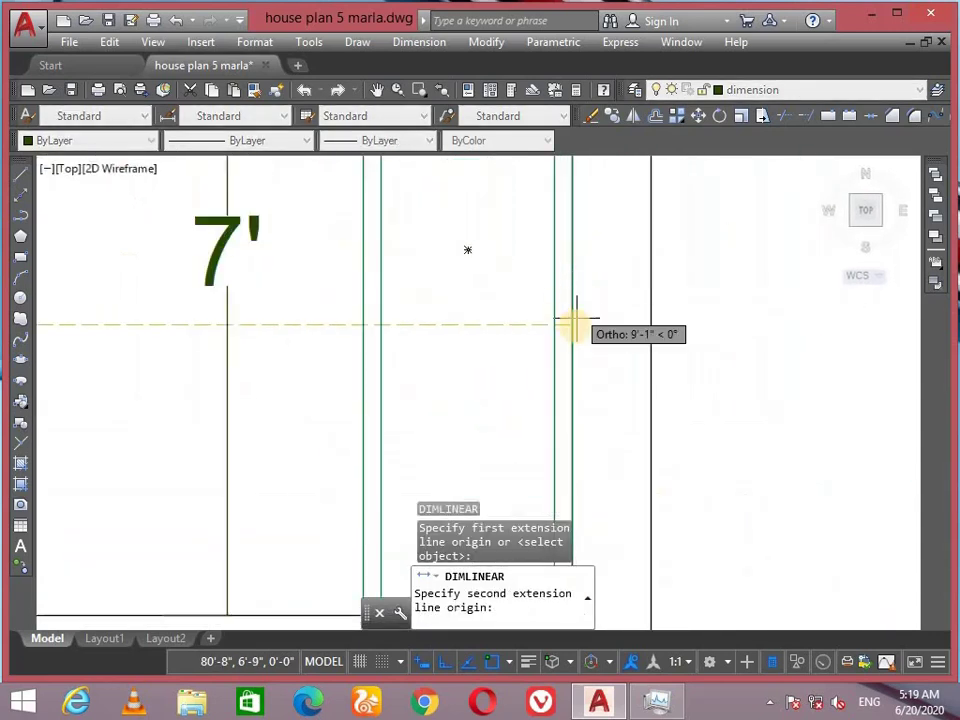
left_click(571, 322)
left_click(540, 326)
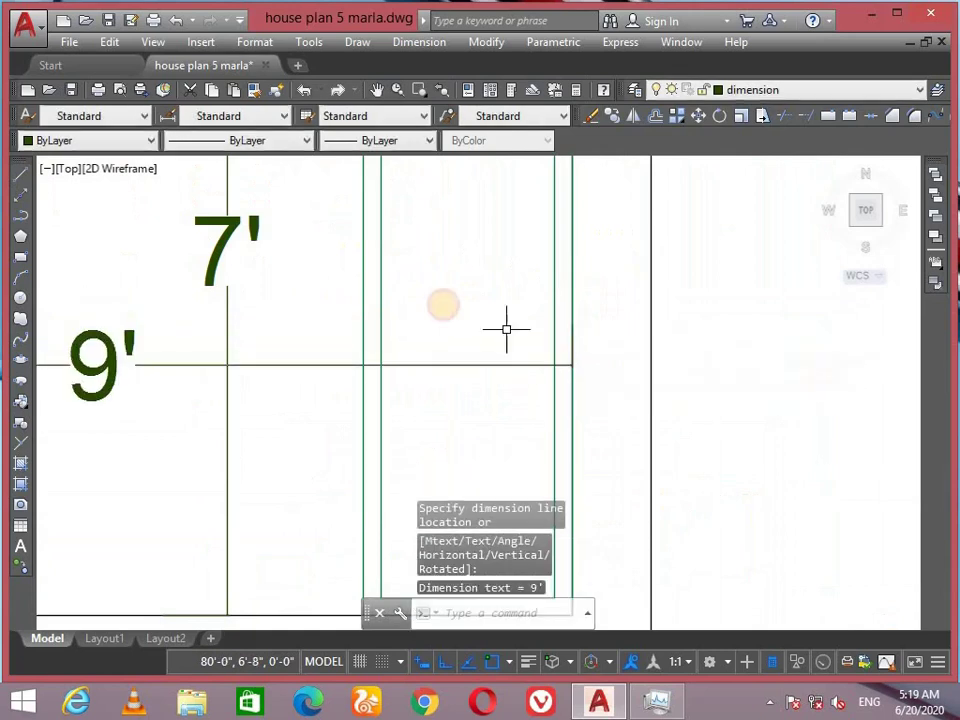
Add a horizontal linear dimension across the room with the corner sofa, from the window-side inner wall to the opposite inner wall.
scroll(544, 330, "down", 3)
scroll(397, 324, "up", 4)
middle_click_drag(330, 300, 397, 324)
scroll(397, 324, "down", 3)
scroll(321, 386, "up", 4)
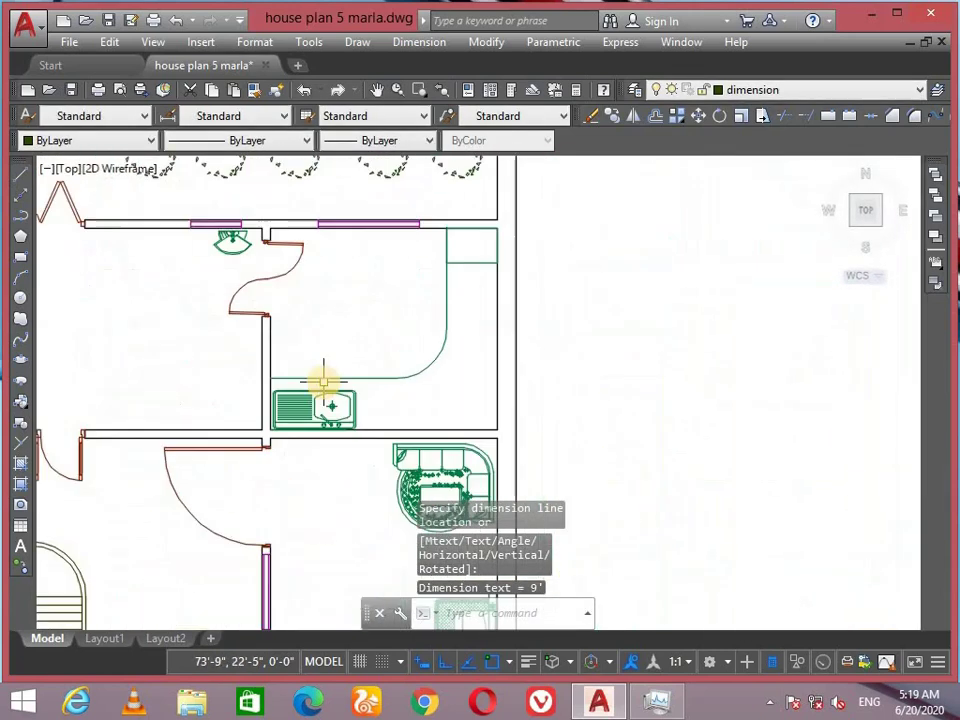
scroll(321, 381, "down", 1)
scroll(300, 390, "up", 2)
type("+VPORTS")
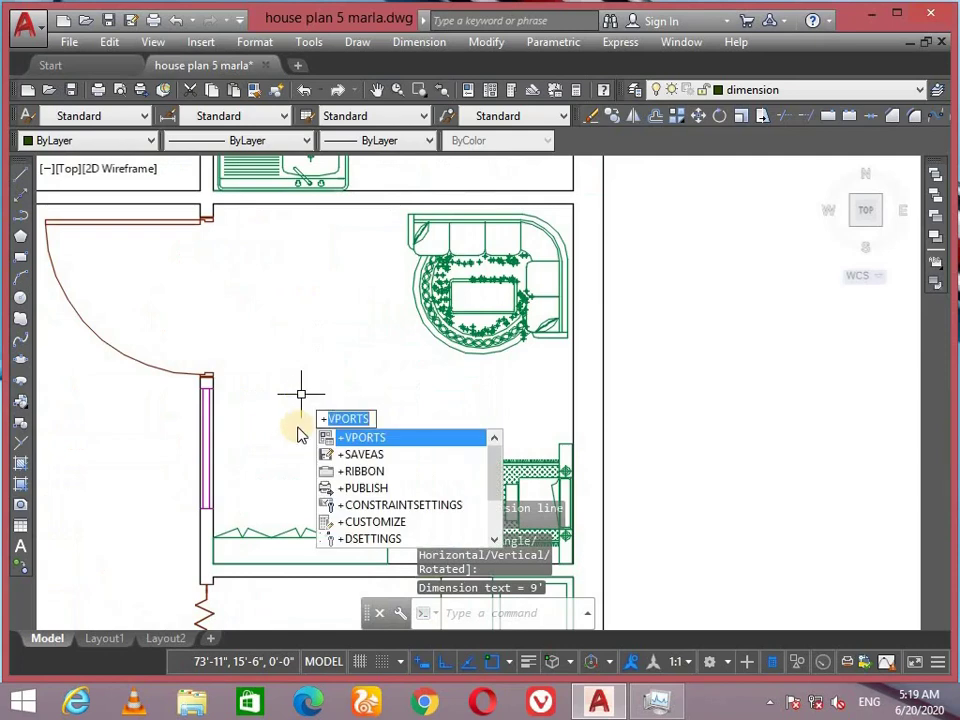
key("Escape")
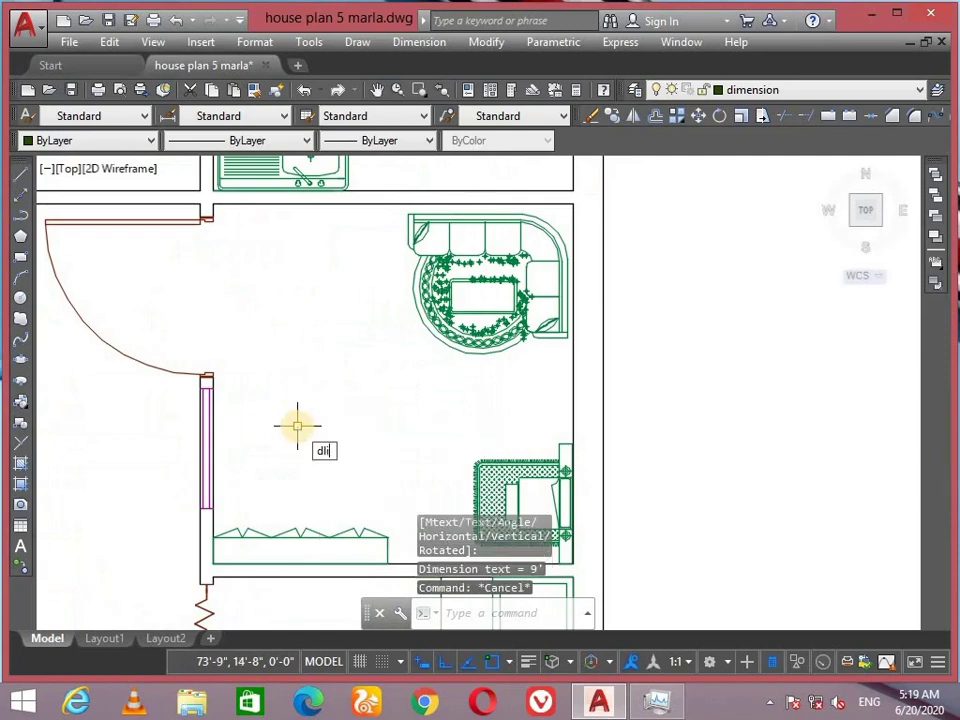
key("Return")
scroll(289, 424, "up", 3)
left_click(206, 434)
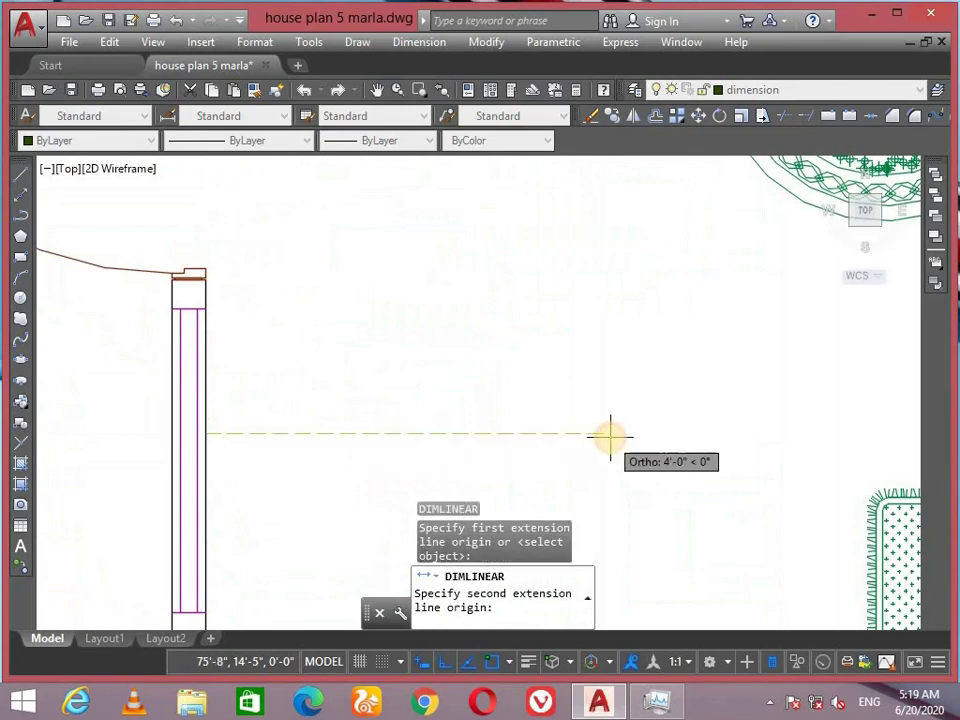
scroll(610, 436, "down", 3)
scroll(602, 394, "up", 2)
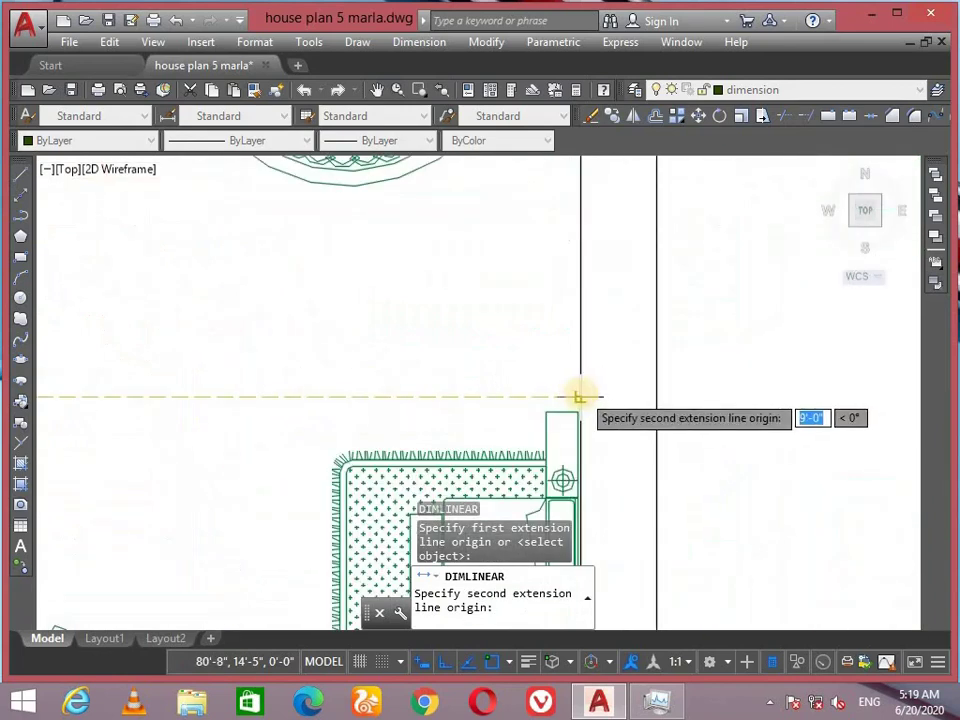
left_click(579, 392)
left_click(542, 330)
Add a vertical linear dimension between the upper and lower inner walls of the corner-sofa room.
scroll(352, 397, "down", 5)
right_click(259, 272)
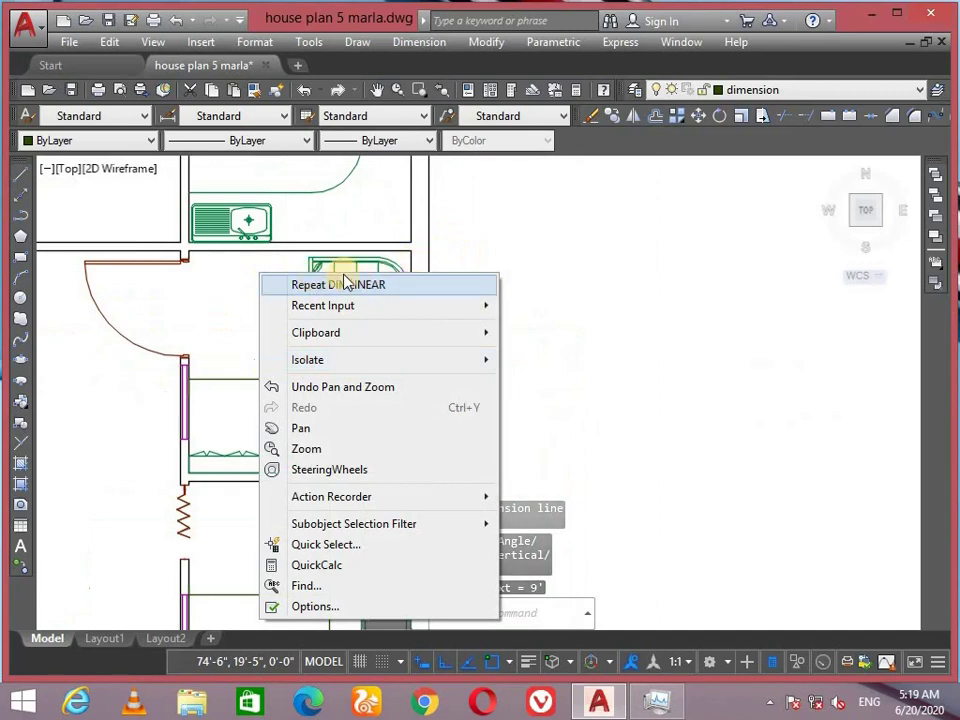
left_click(418, 290)
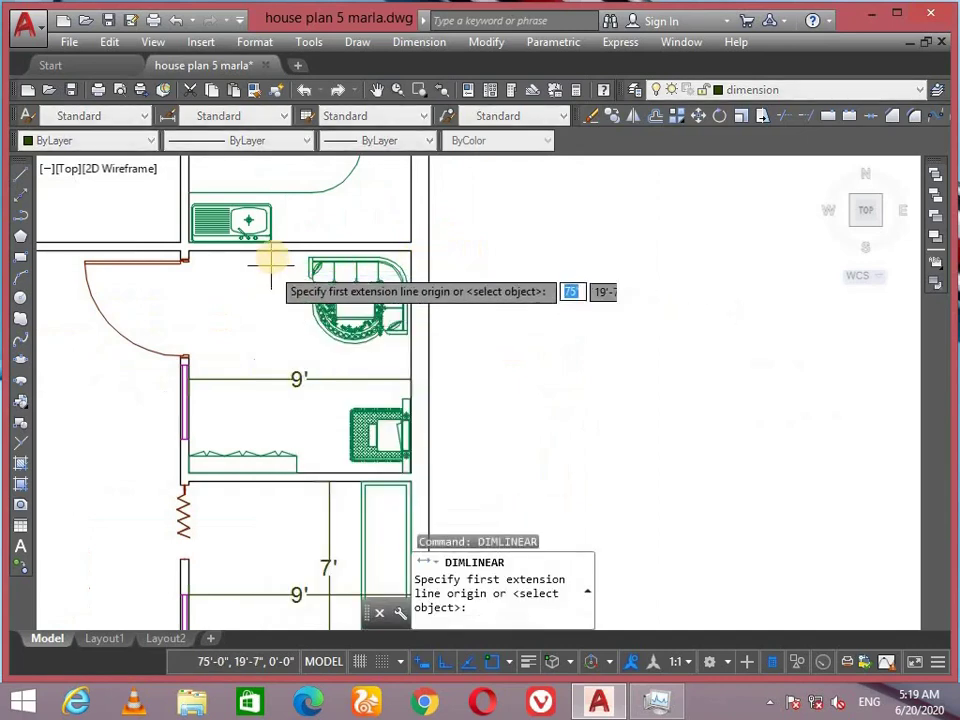
scroll(274, 251, "up", 3)
left_click(278, 244)
scroll(261, 407, "down", 3)
scroll(268, 400, "up", 5)
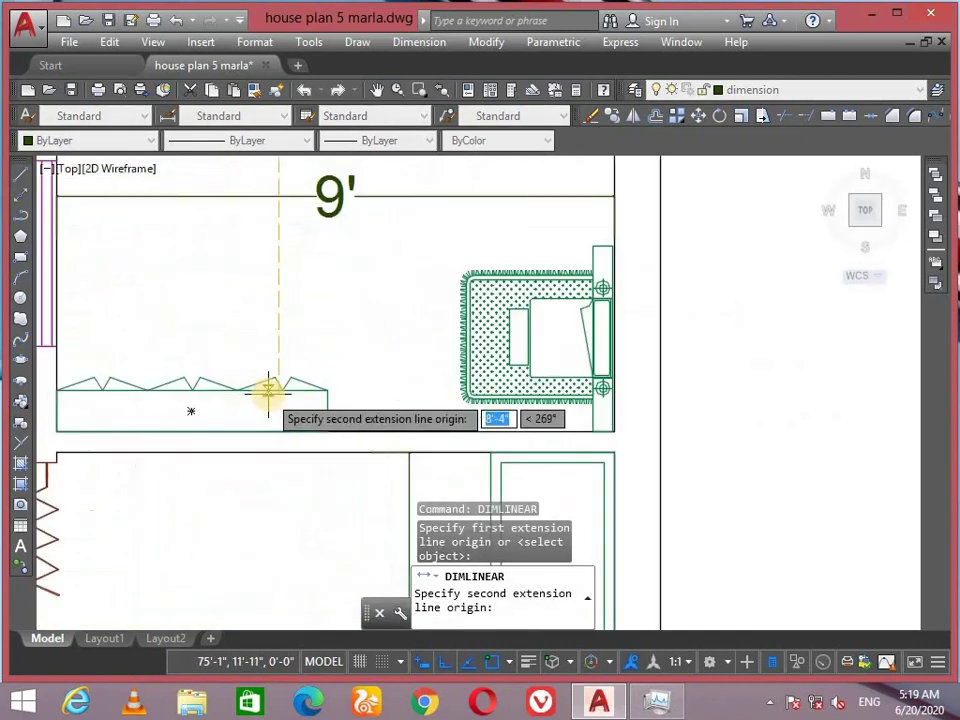
left_click(278, 464)
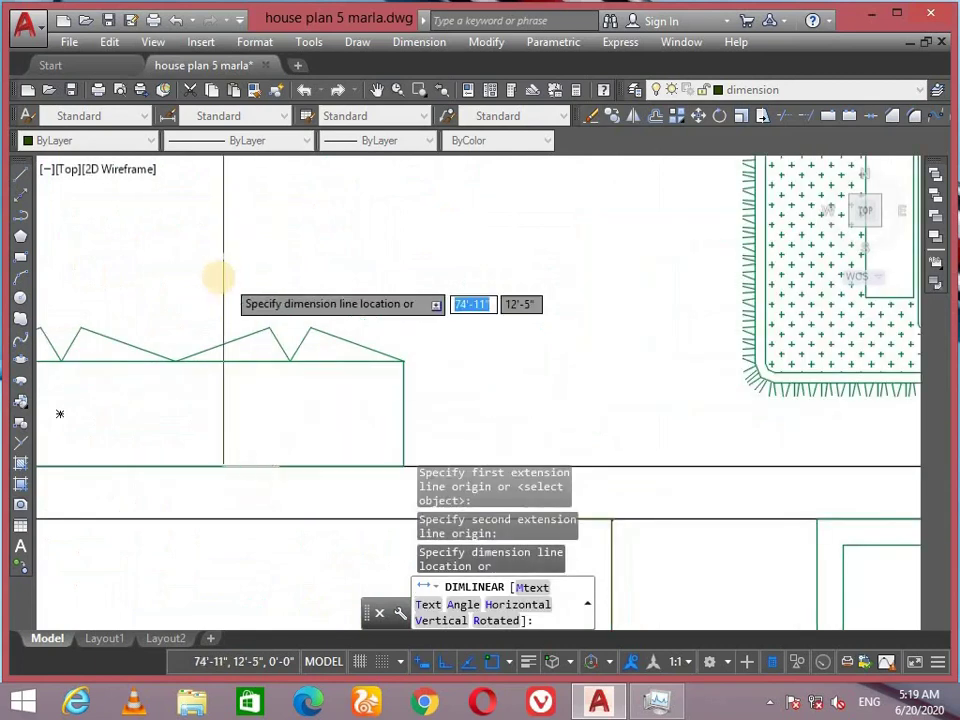
scroll(220, 274, "down", 3)
scroll(231, 296, "up", 2)
left_click(238, 301)
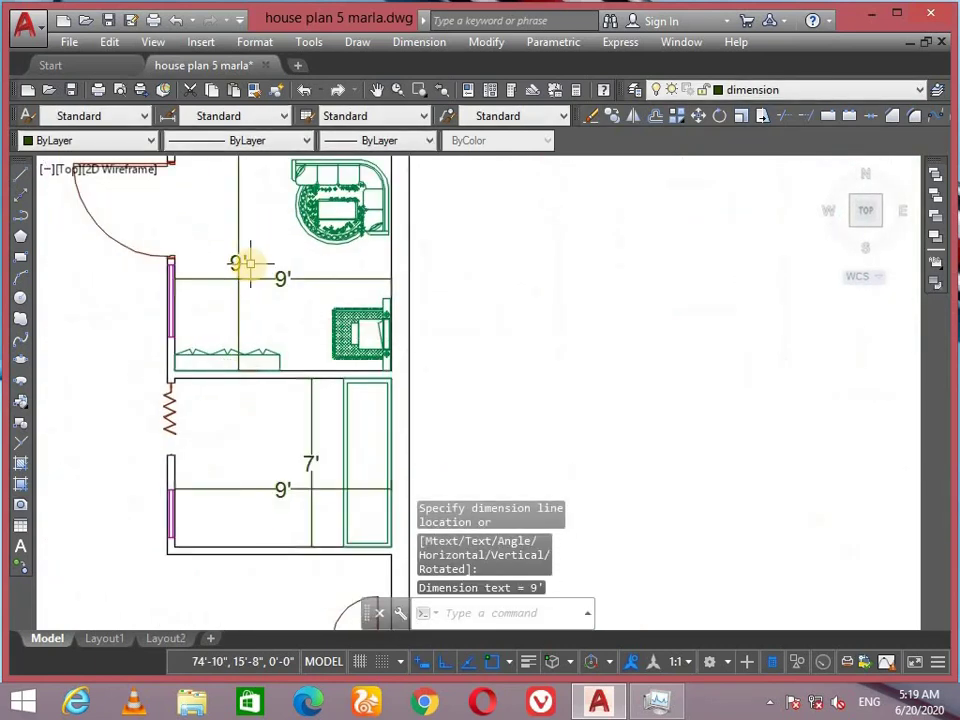
scroll(270, 258, "up", 2)
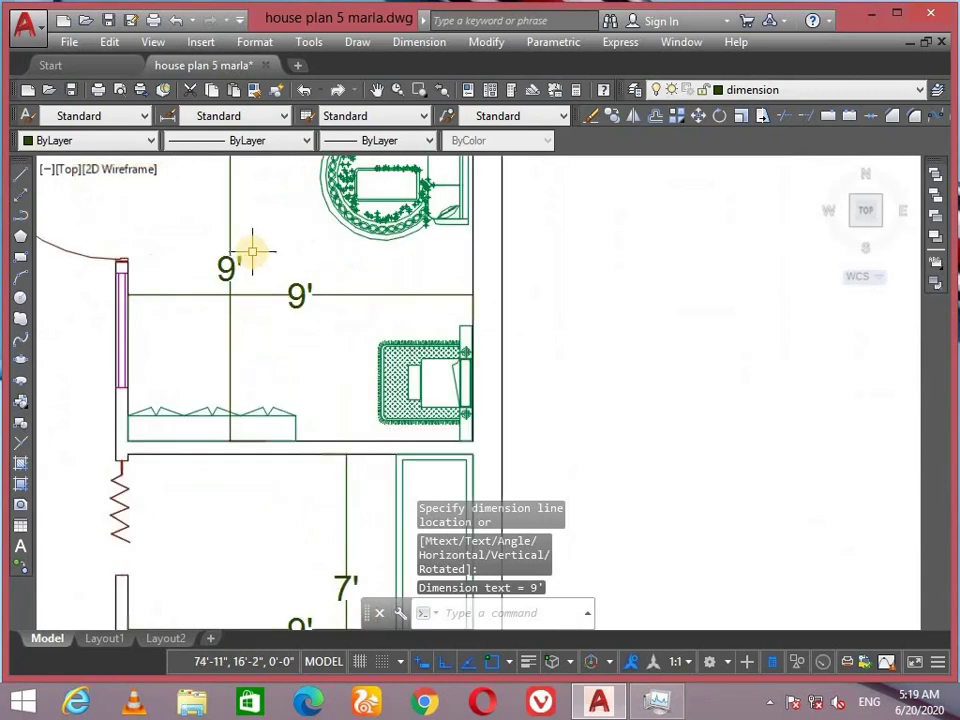
scroll(258, 300, "down", 3)
scroll(336, 392, "up", 3)
scroll(200, 420, "down", 2)
scroll(190, 416, "down", 2)
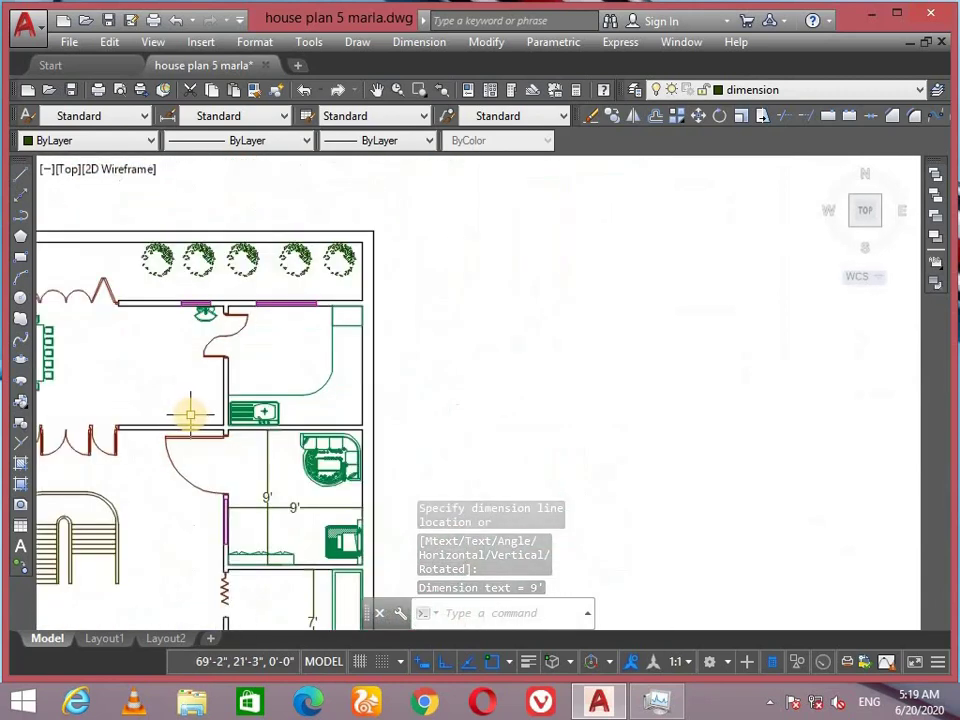
right_click(246, 458)
left_click(195, 492)
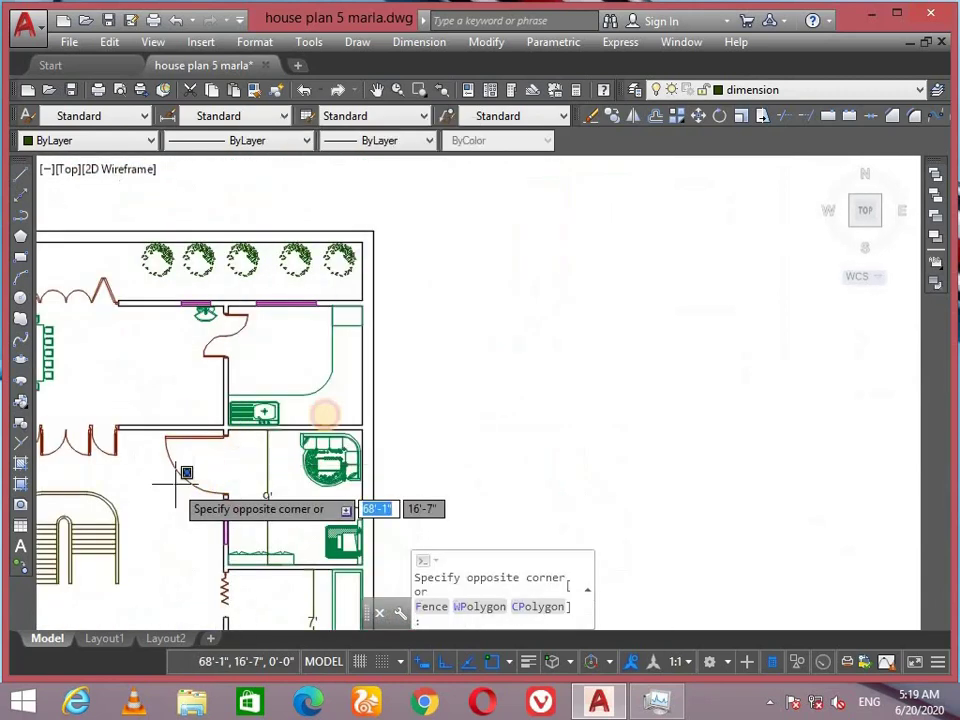
scroll(330, 392, "down", 3)
scroll(298, 390, "up", 2)
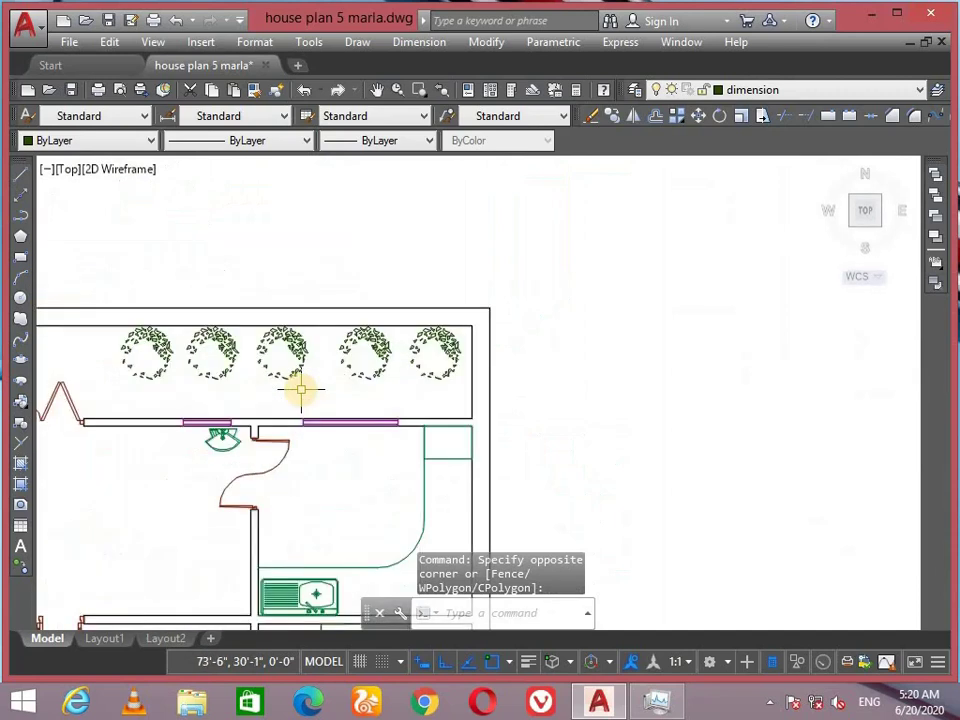
key("Escape")
Add a vertical linear dimension between the upper and lower inner walls of the kitchen, placed near the middle of the room.
key("Return")
scroll(354, 204, "up", 5)
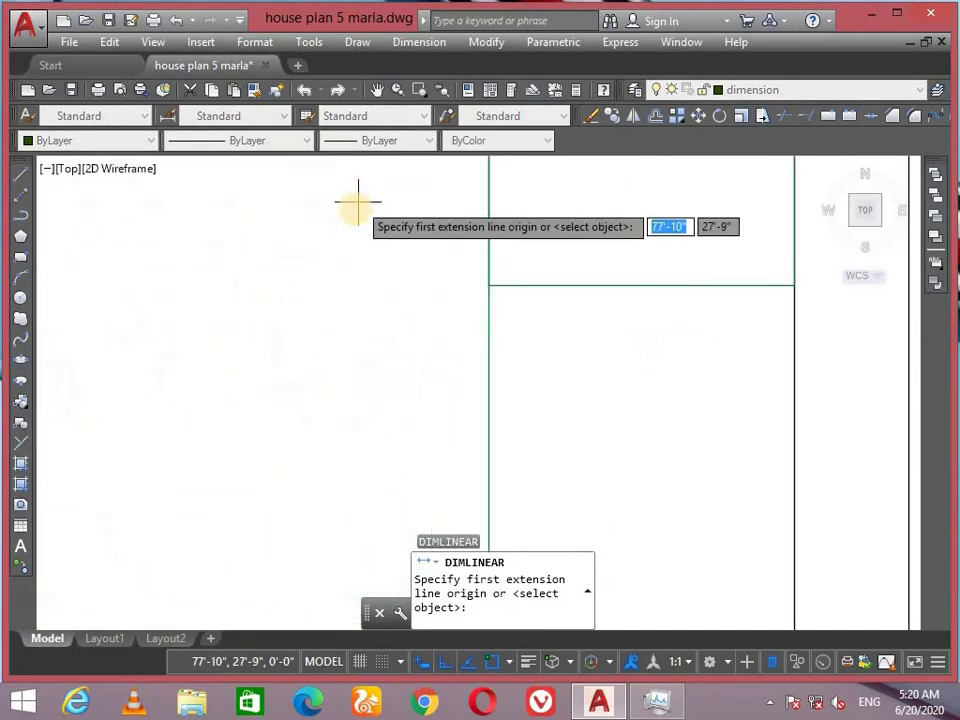
scroll(354, 210, "down", 4)
left_click(356, 177)
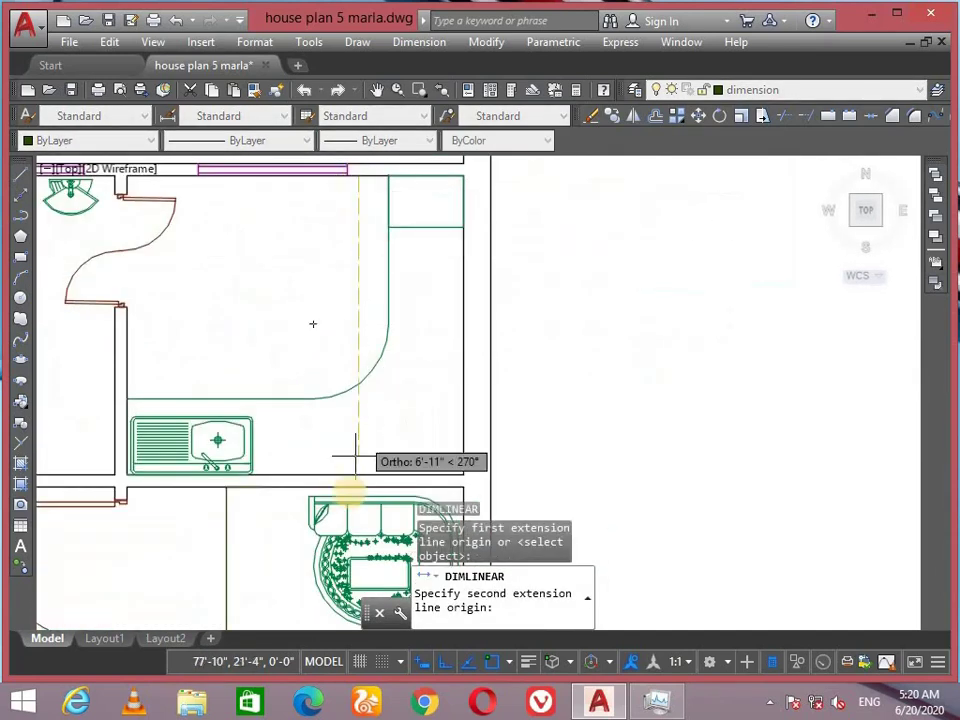
left_click(358, 470)
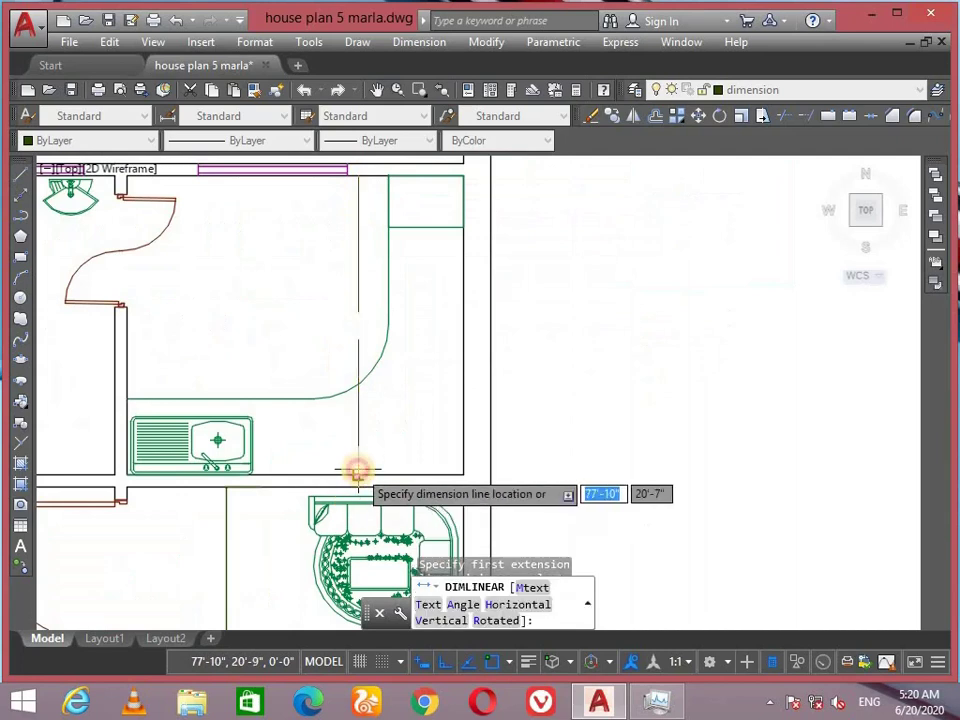
left_click(285, 343)
Add a horizontal linear dimension across the kitchen, from the door-side inner wall to the opposite inner wall, just above the sink counter.
key("space")
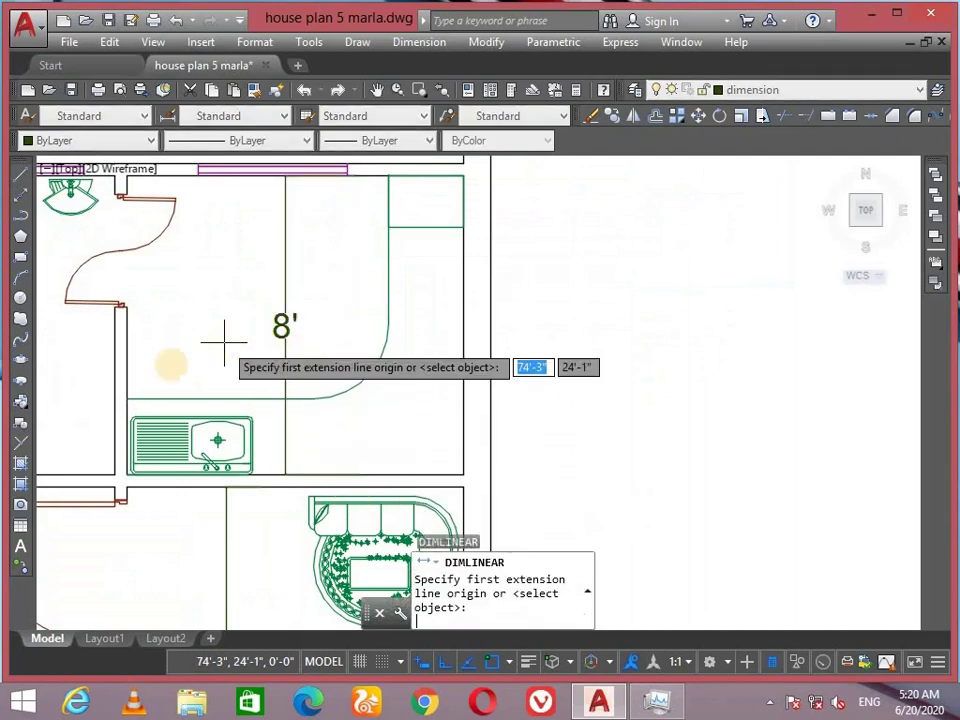
left_click(127, 358)
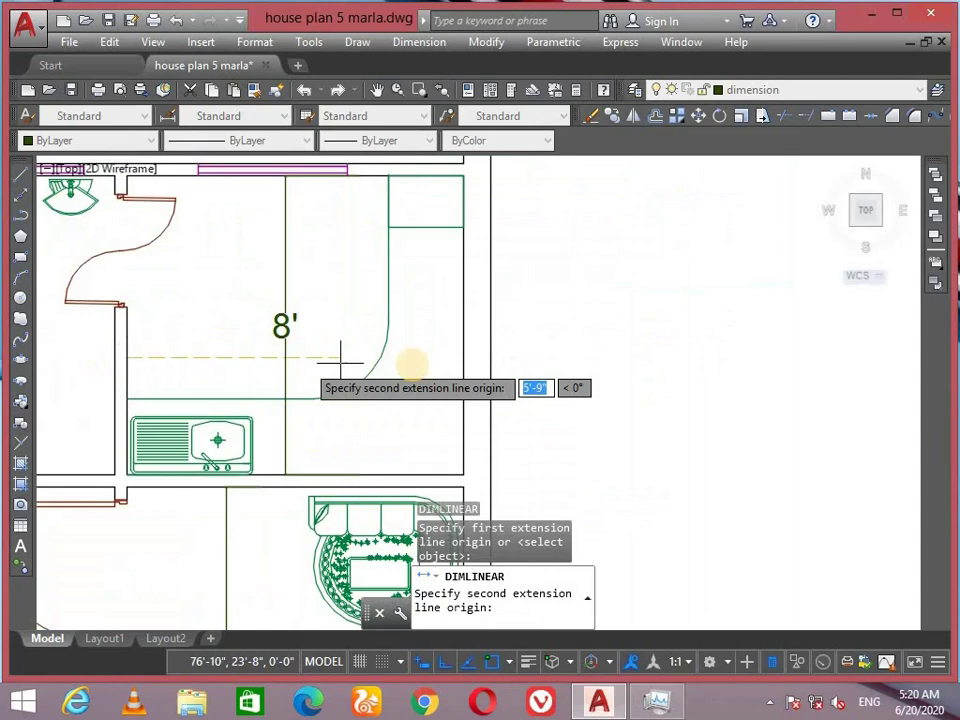
left_click(461, 358)
left_click(459, 362)
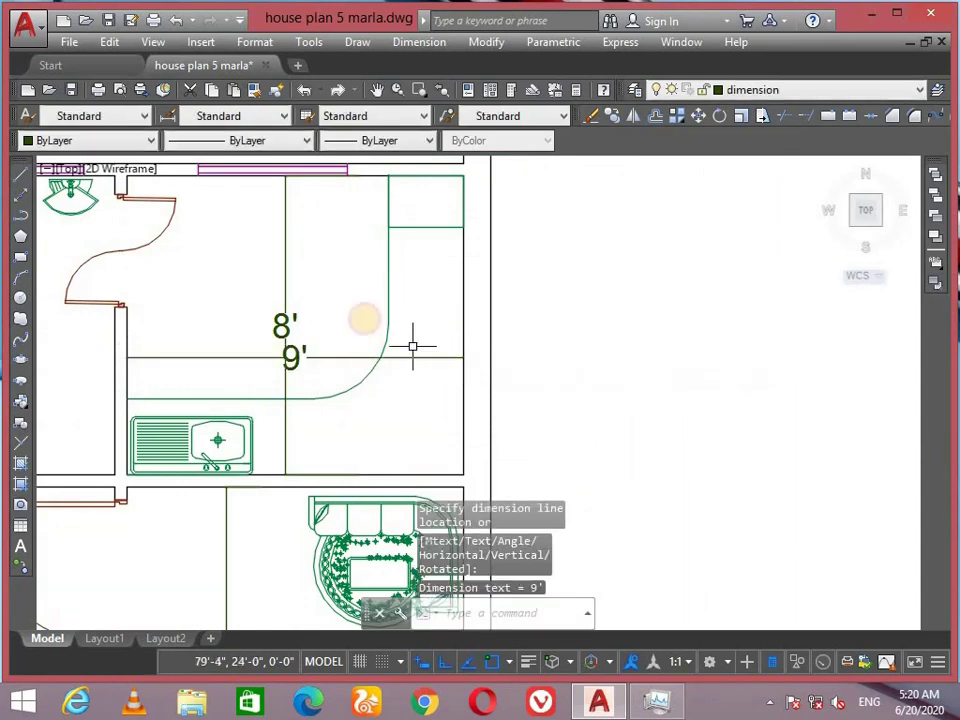
Add a horizontal linear dimension across the dining room, from the outer wall to the kitchen partition, placed below the dining table.
scroll(355, 320, "down", 5)
scroll(353, 320, "up", 4)
scroll(287, 388, "down", 2)
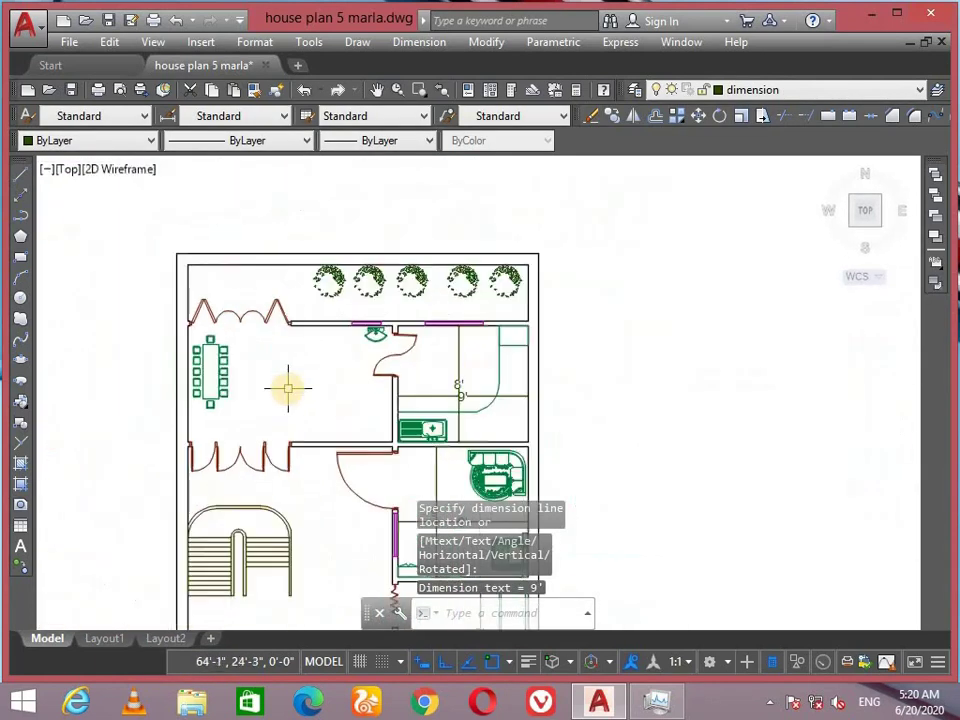
key("Return")
scroll(206, 402, "up", 4)
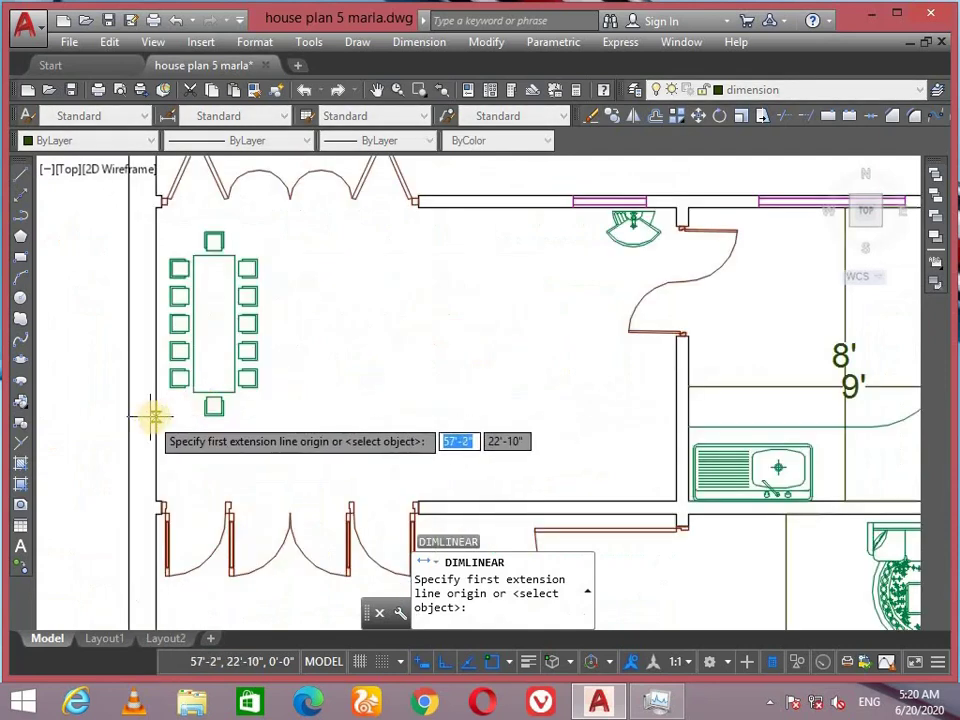
left_click(156, 416)
left_click(677, 417)
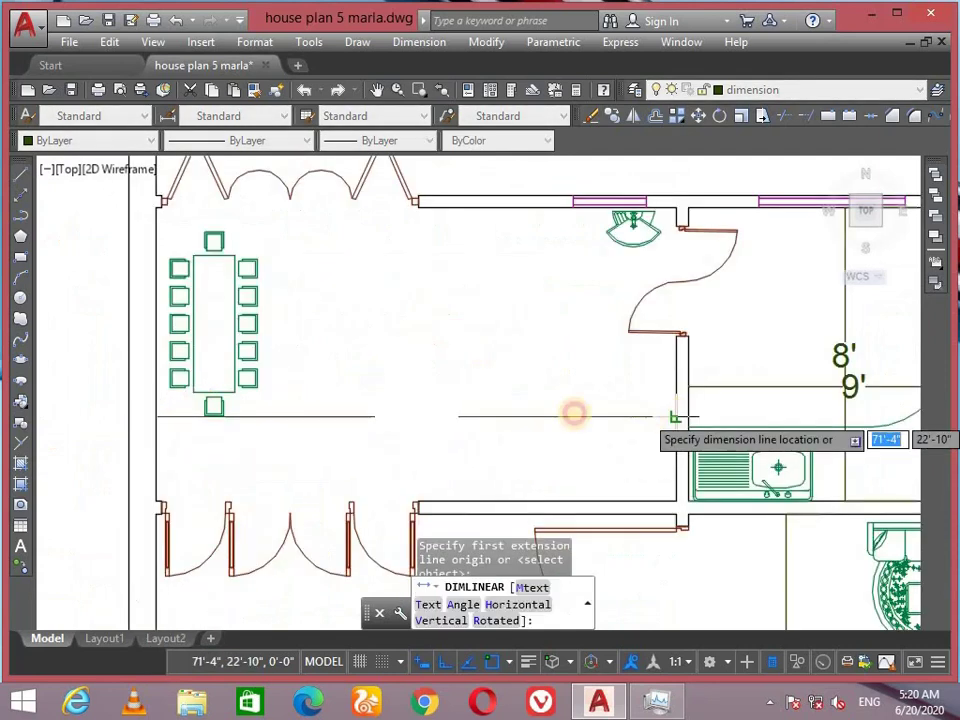
left_click(563, 452)
Add a vertical linear dimension between the upper and lower inner walls of the dining room, on the washbasin side.
key("Return")
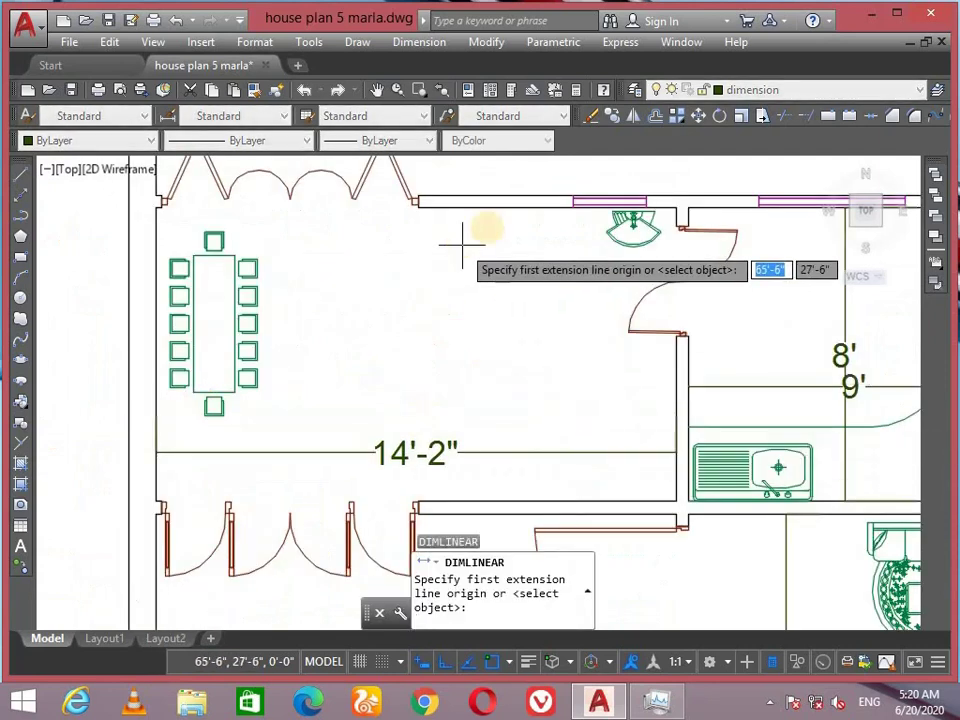
left_click(547, 208)
middle_click_drag(546, 214, 525, 405)
left_click(527, 407)
Add a horizontal linear dimension from the outer wall to the bathroom wall, in the strip between the long step lines and the entrance wall.
scroll(518, 378, "down", 6)
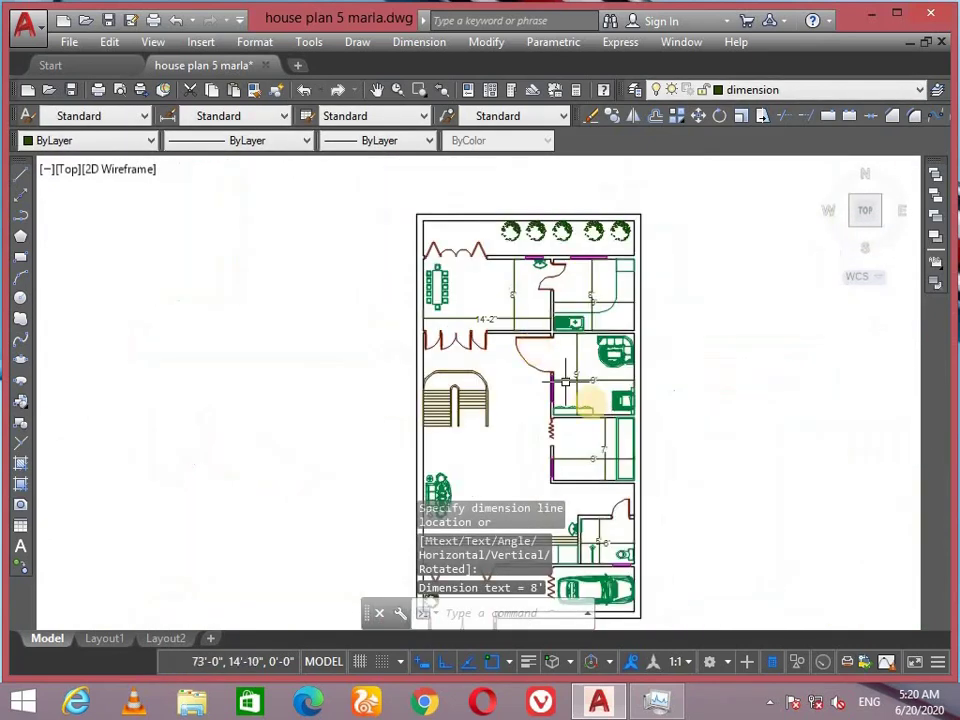
scroll(611, 439, "up", 6)
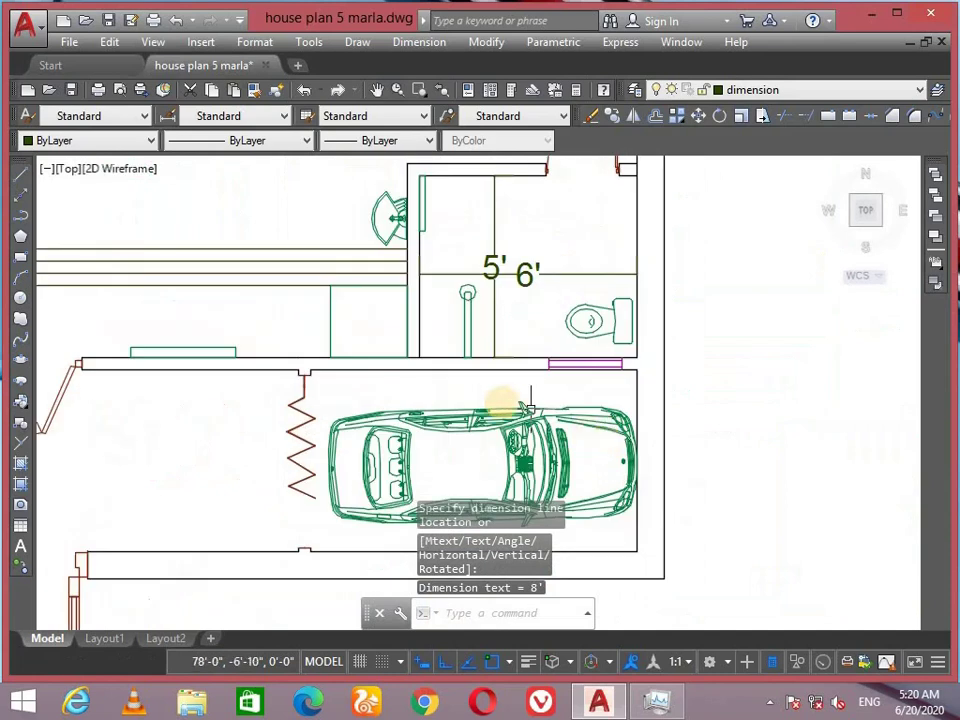
scroll(499, 400, "down", 4)
middle_click_drag(499, 400, 510, 470)
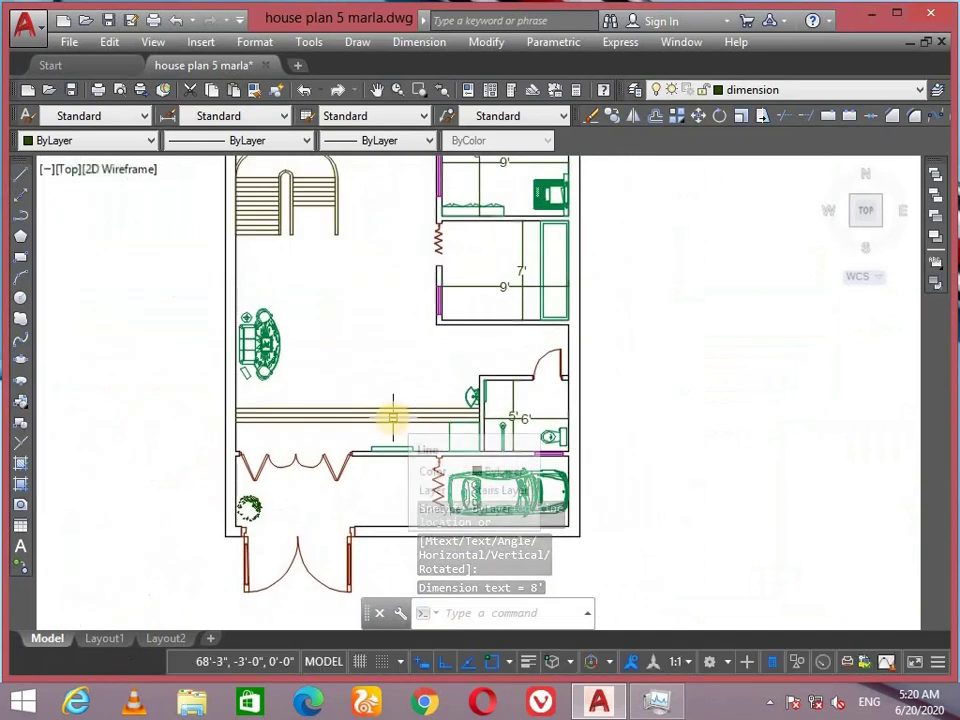
scroll(279, 454, "up", 5)
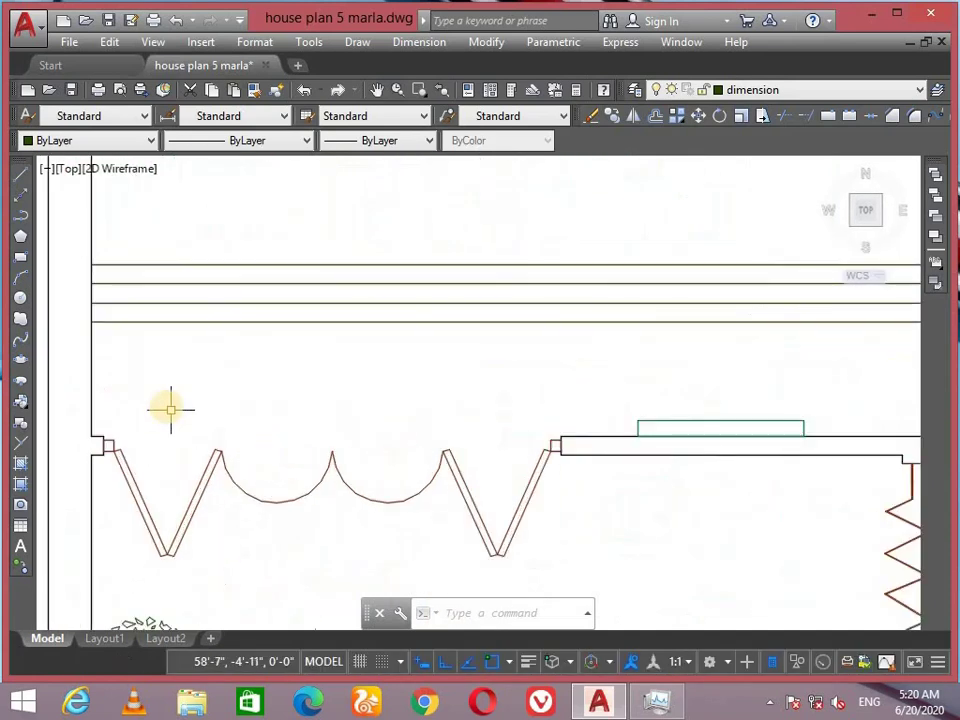
type("dli")
key("Return")
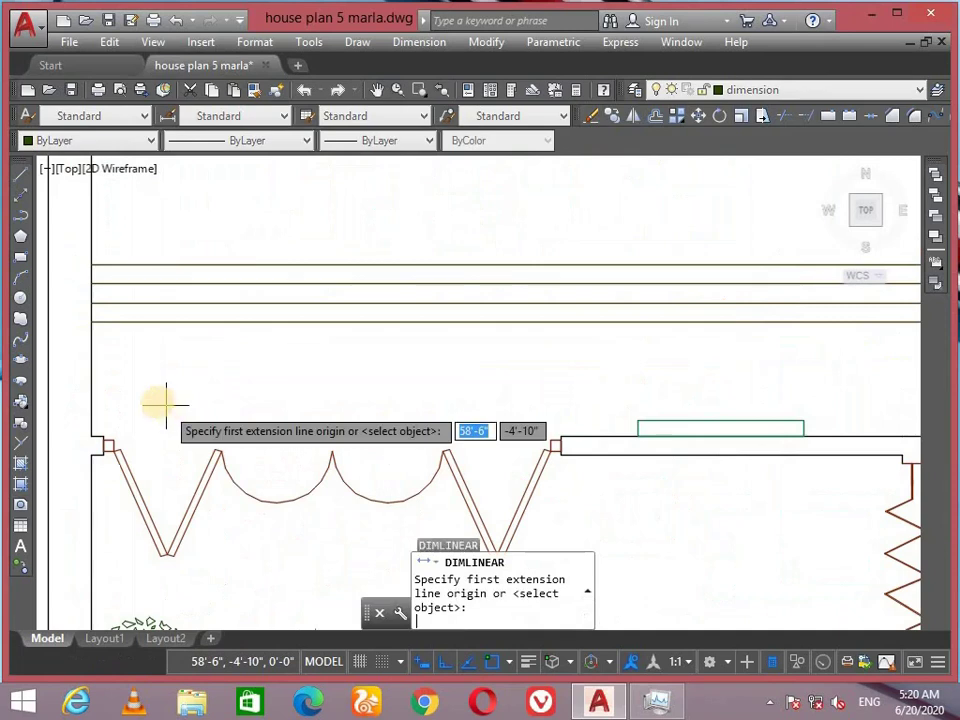
left_click(91, 359)
middle_click_drag(606, 369, 296, 364)
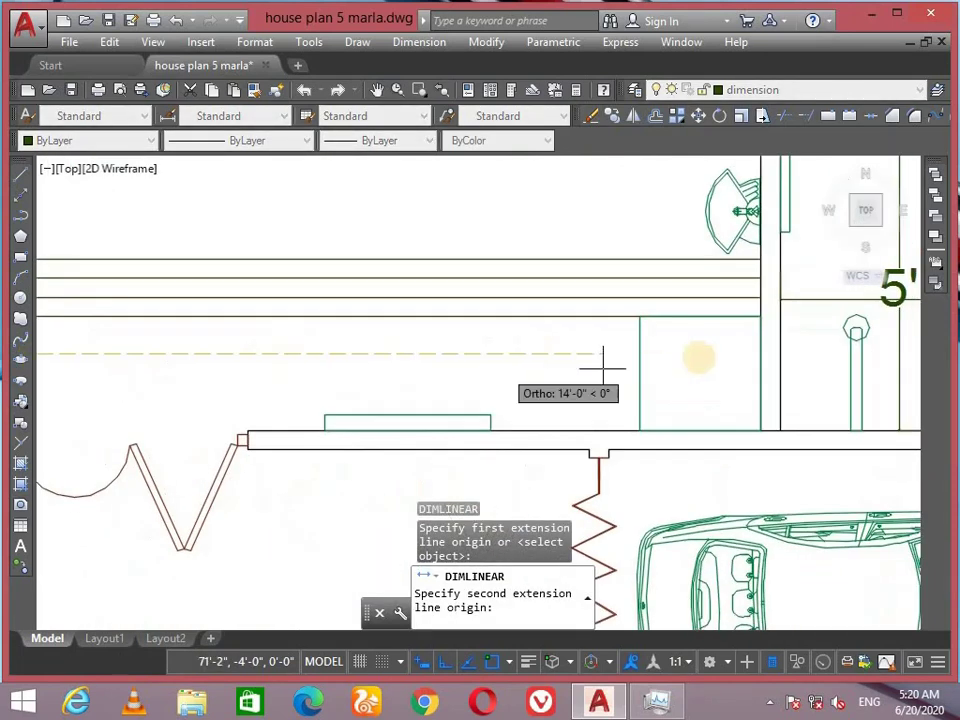
left_click(760, 360)
left_click(701, 348)
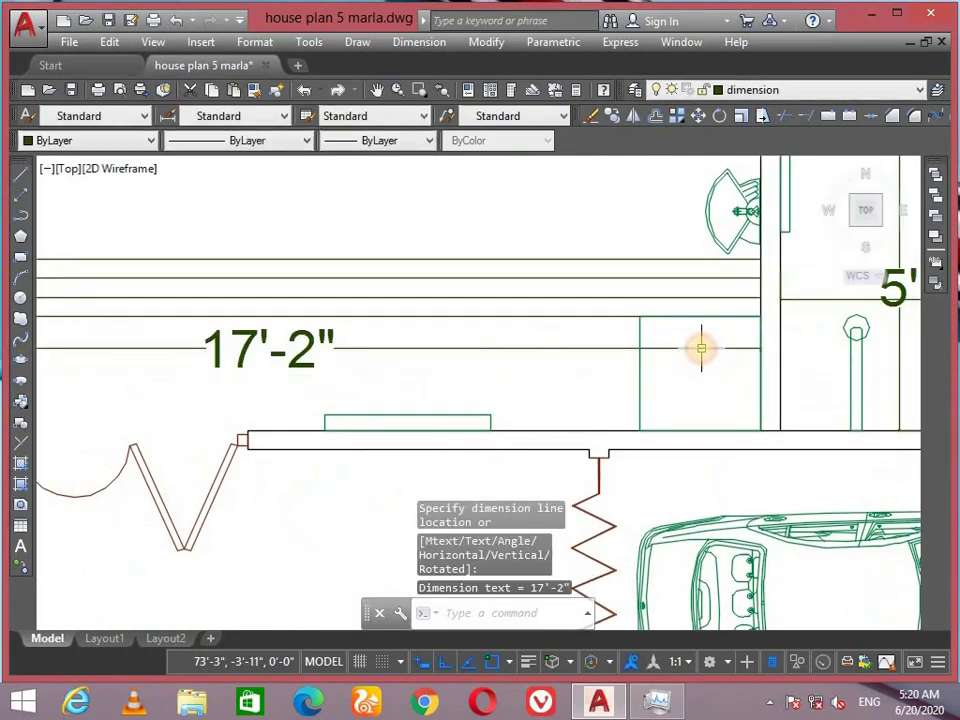
Add a vertical linear dimension from the entrance wall up to the lowest of the long step lines.
key("Return")
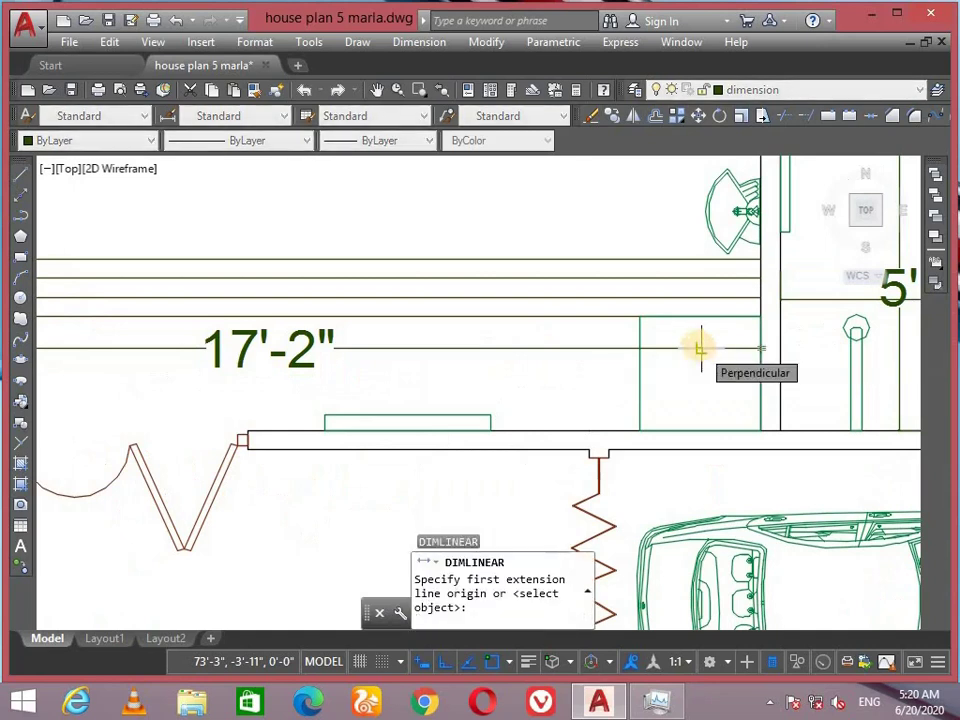
left_click(570, 430)
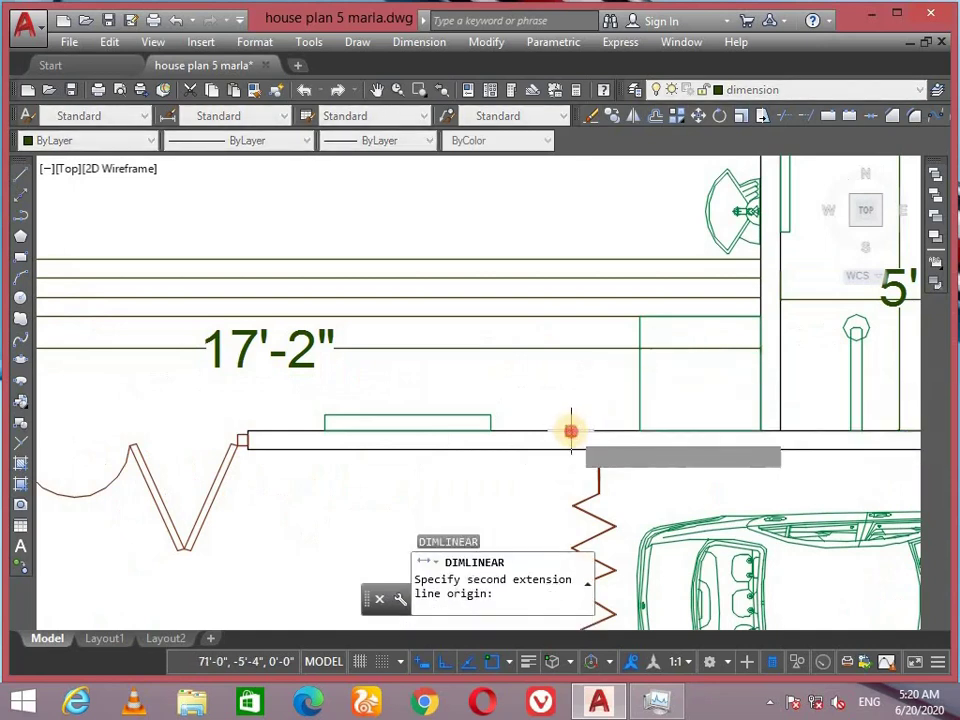
left_click(569, 316)
left_click(521, 326)
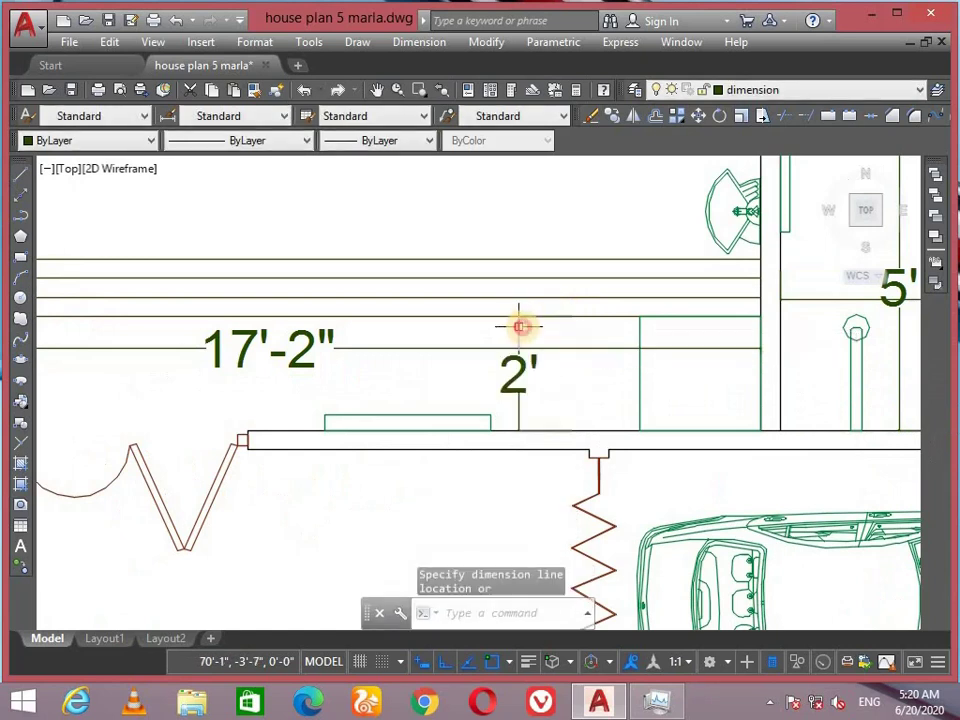
Add a vertical linear dimension between the upper and lower inner walls of the car porch, between the main gate and the folding partition.
scroll(553, 380, "down", 5)
scroll(546, 375, "up", 5)
middle_click_drag(411, 310, 354, 380)
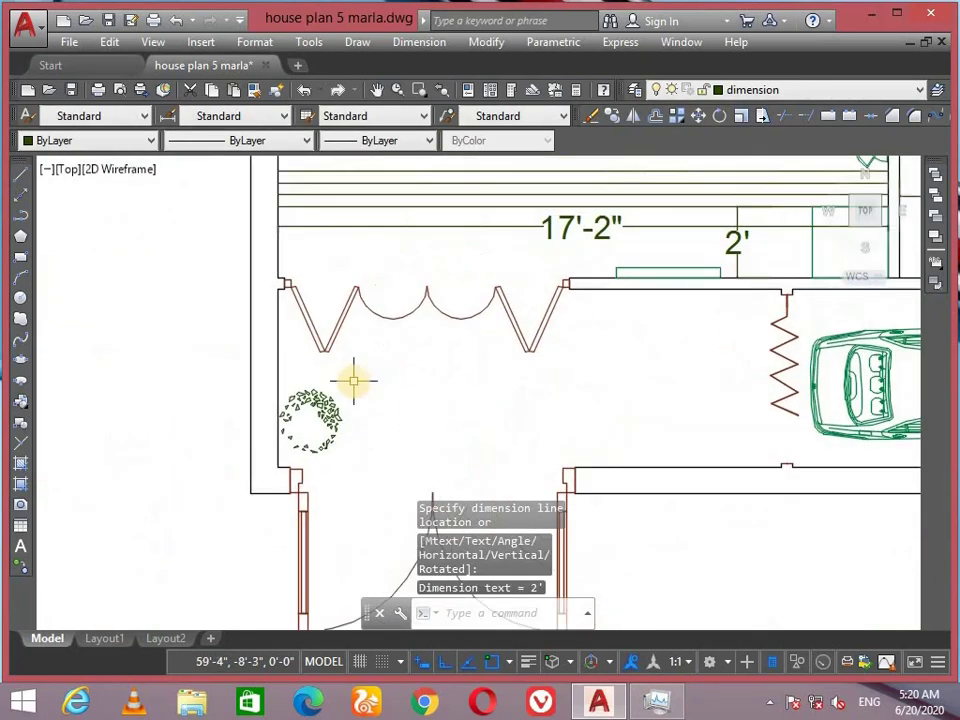
key("Return")
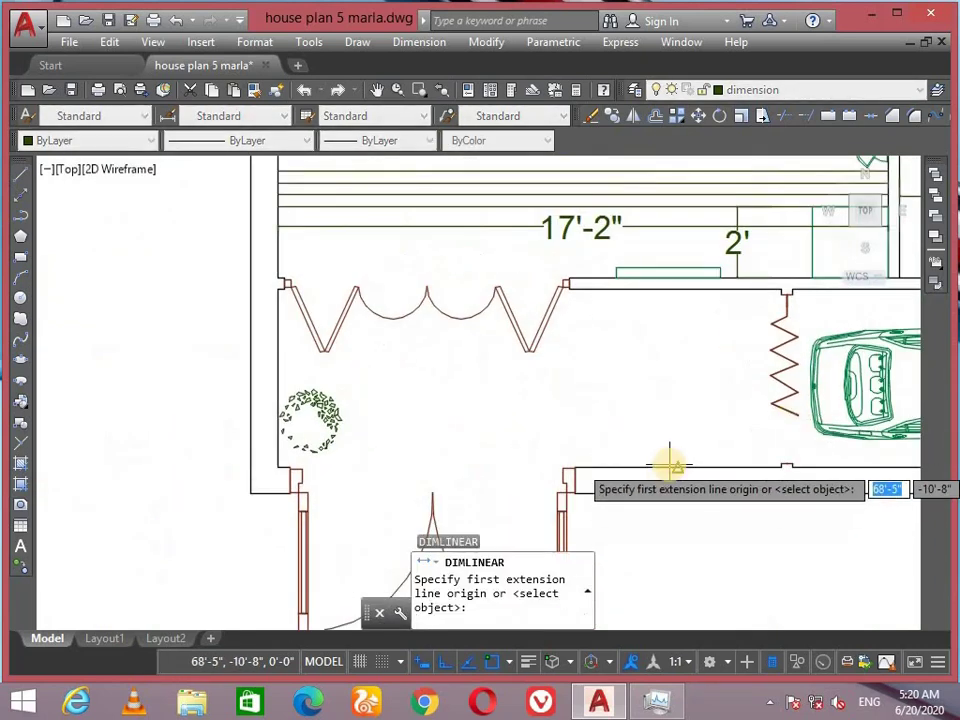
left_click(677, 467)
left_click(677, 289)
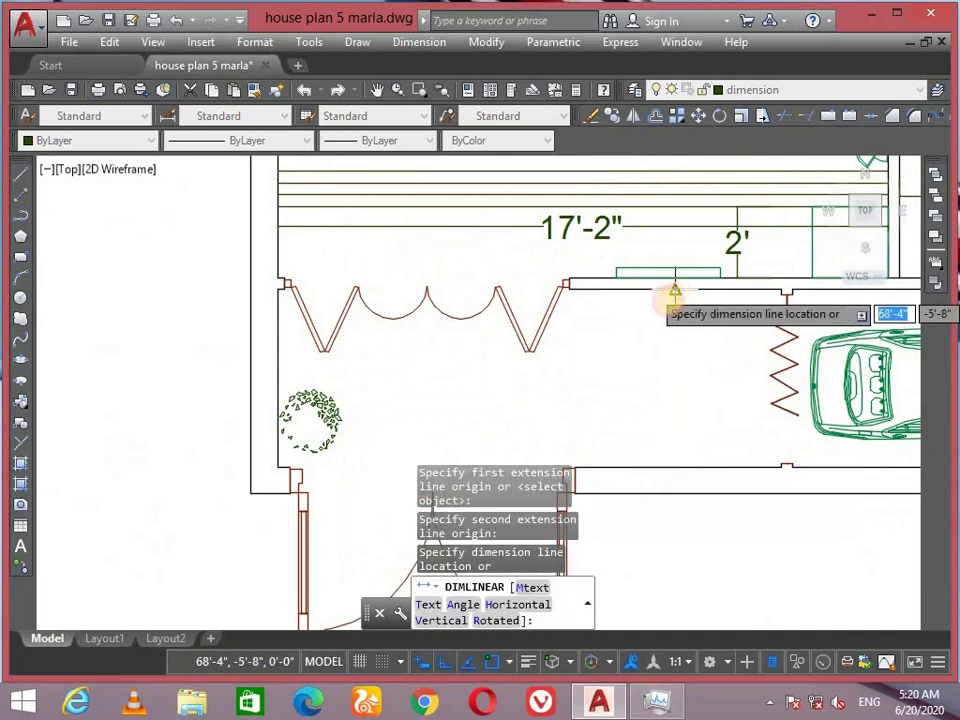
left_click(637, 360)
Add a vertical linear dimension across the planted strip, from the dining room's outer wall face to the boundary wall's inner face, beside the first plant.
scroll(615, 405, "down", 5)
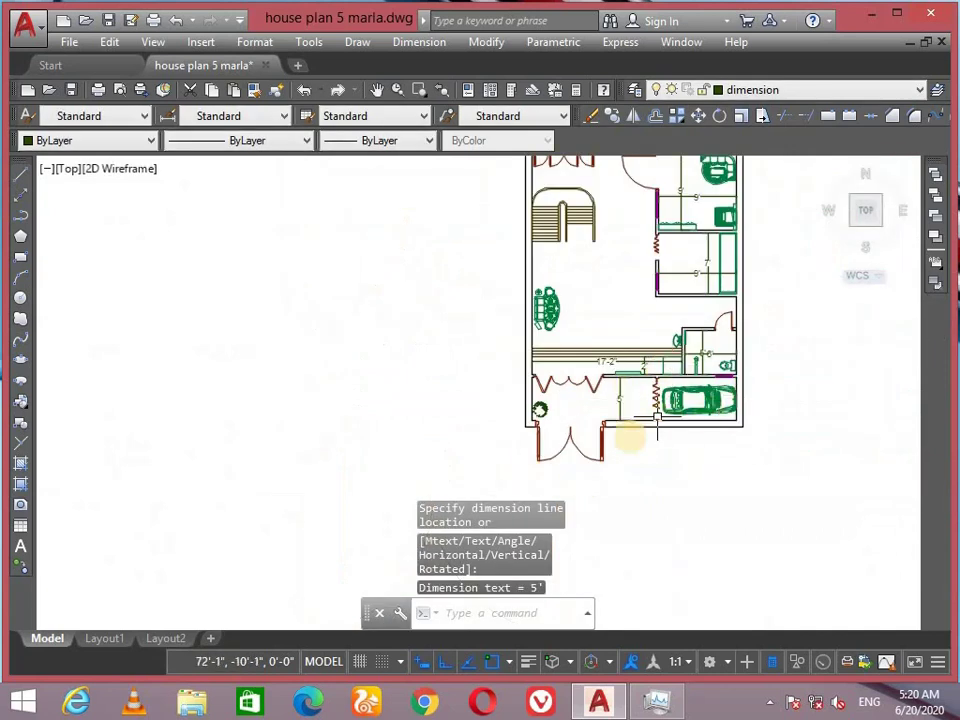
middle_click_drag(657, 432, 501, 456)
scroll(490, 420, "up", 4)
scroll(611, 386, "down", 6)
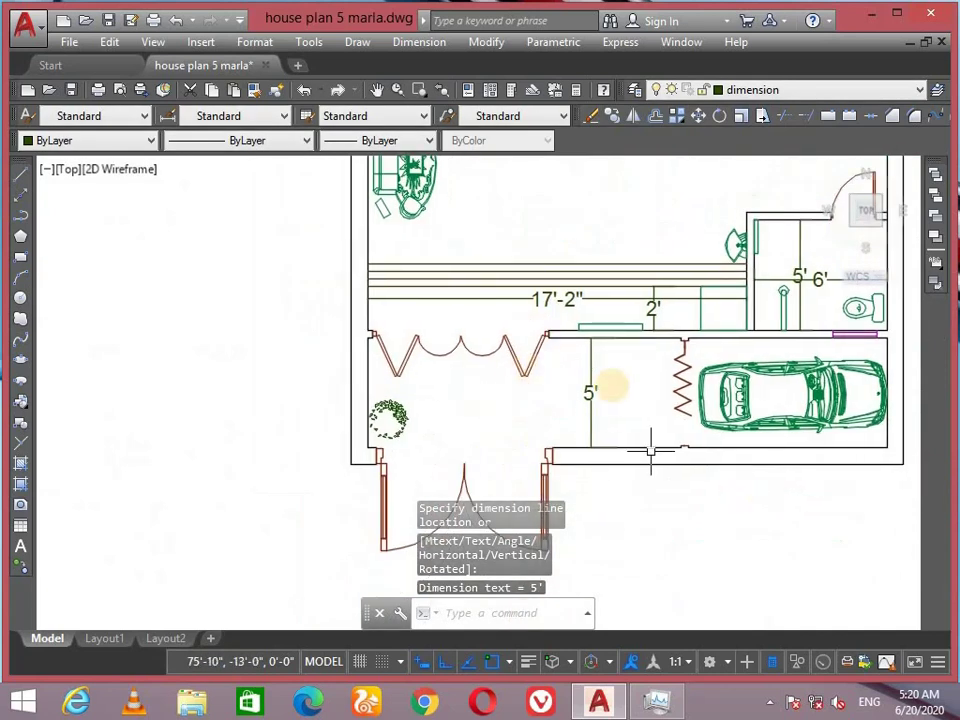
scroll(632, 505, "up", 7)
scroll(632, 505, "up", 2)
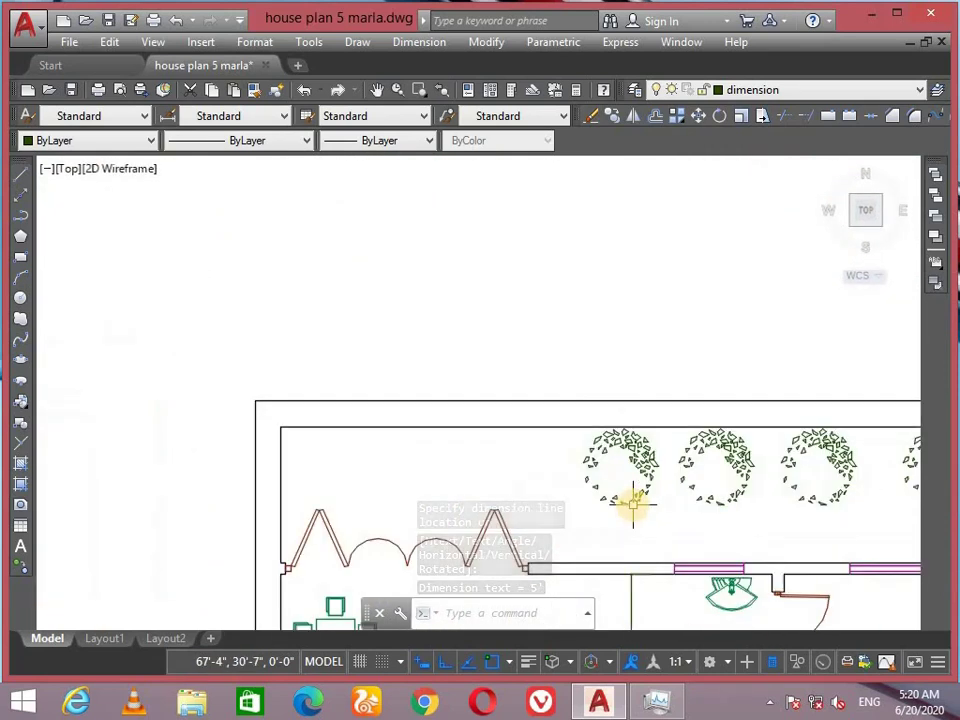
key("Return")
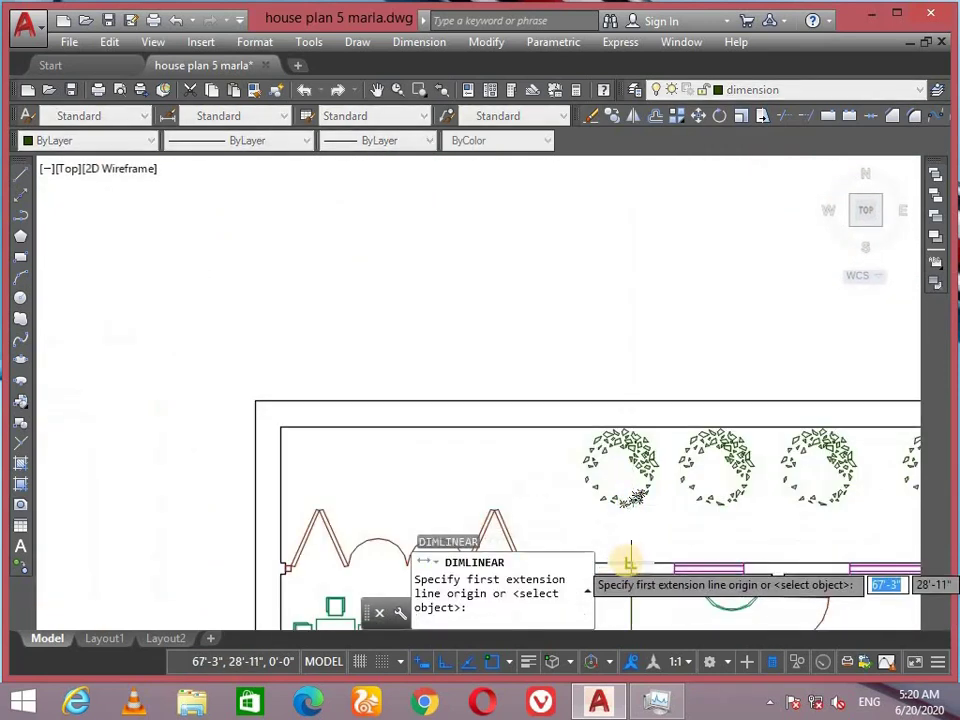
left_click(625, 558)
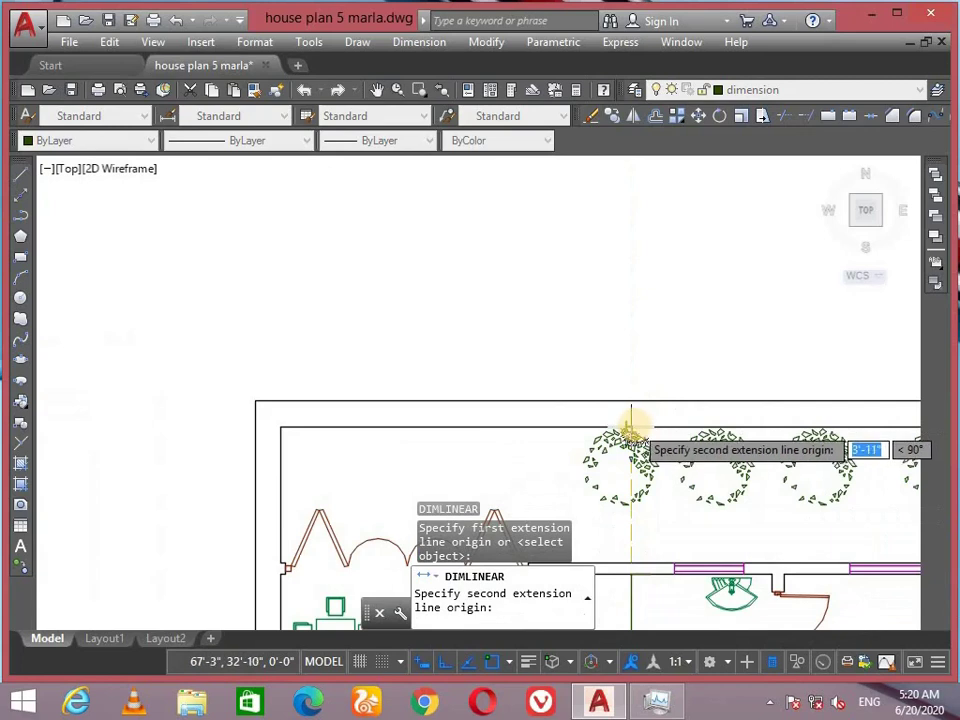
scroll(632, 432, "up", 4)
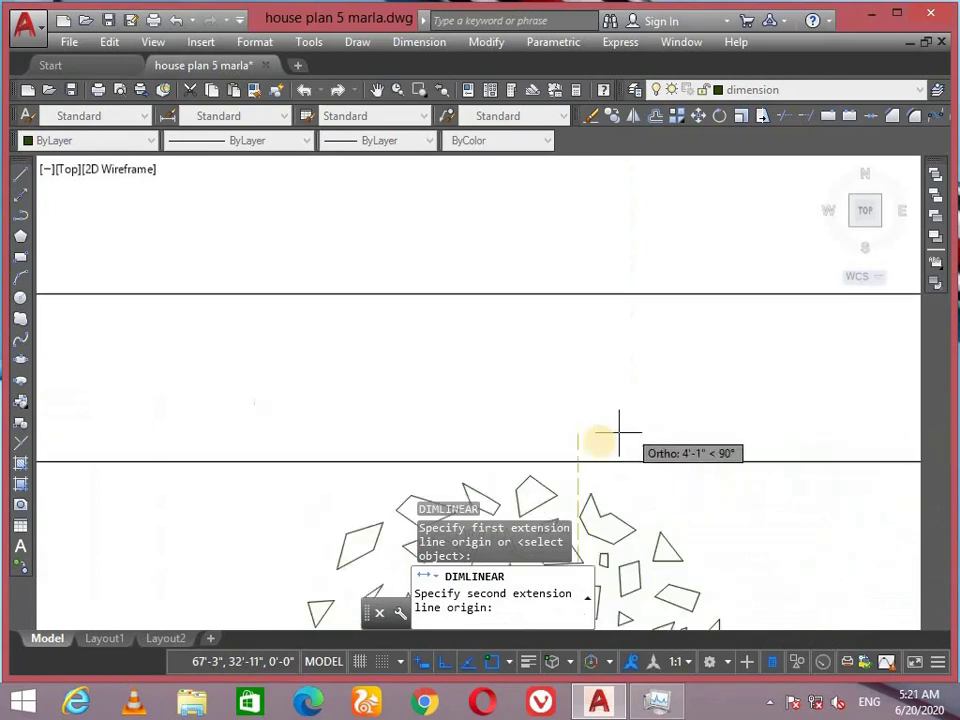
left_click(576, 456)
scroll(640, 400, "down", 3)
scroll(648, 322, "up", 2)
scroll(632, 332, "down", 3)
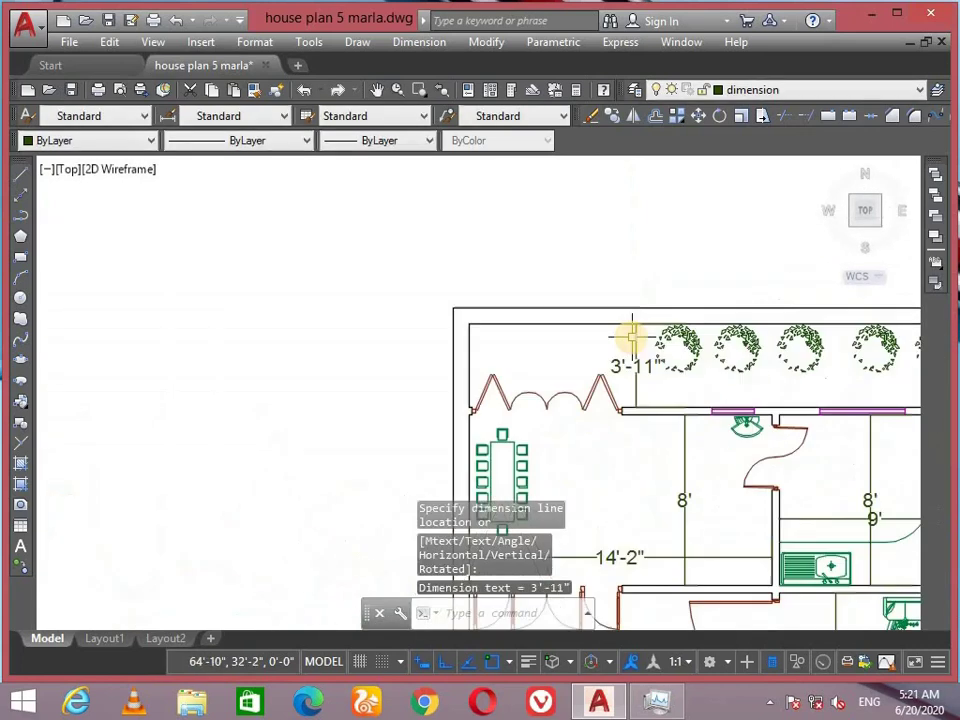
scroll(620, 400, "up", 2)
left_click(570, 305)
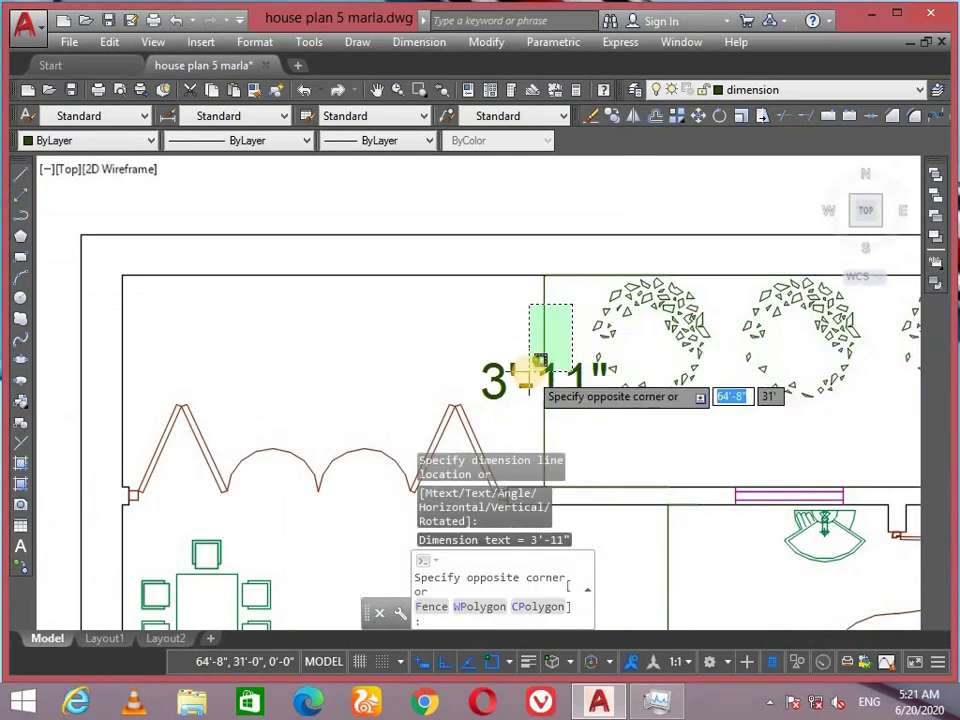
left_click(446, 324)
key("Escape")
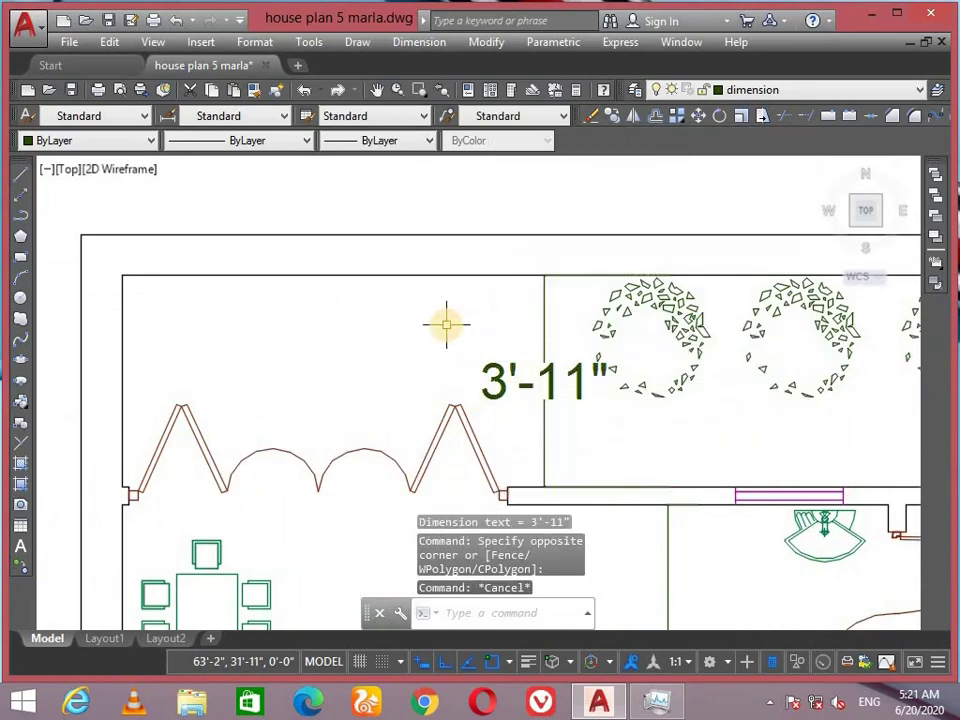
Make Text Layer current and add the multiline text label "Kitchen" inside the kitchen, above its dimension values.
scroll(603, 268, "down", 5)
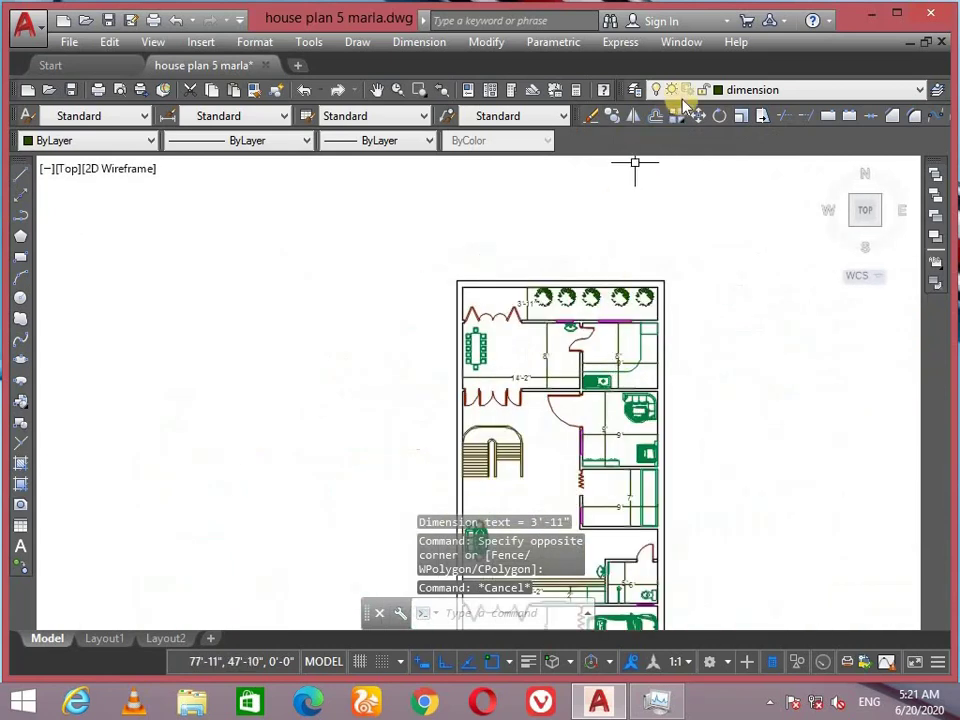
left_click(748, 90)
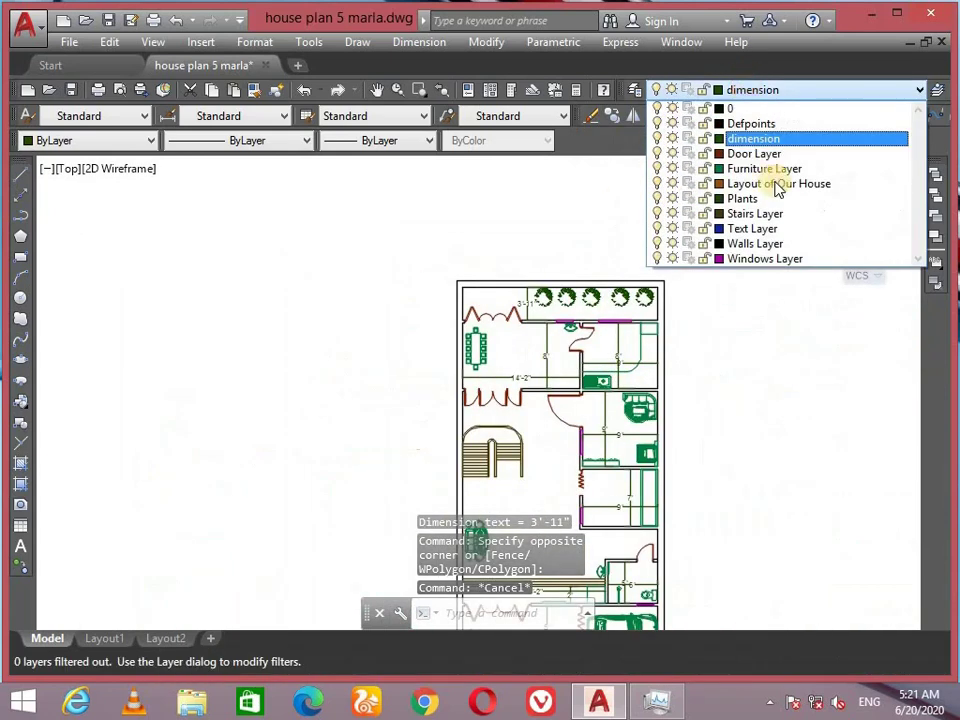
left_click(790, 232)
scroll(606, 369, "up", 5)
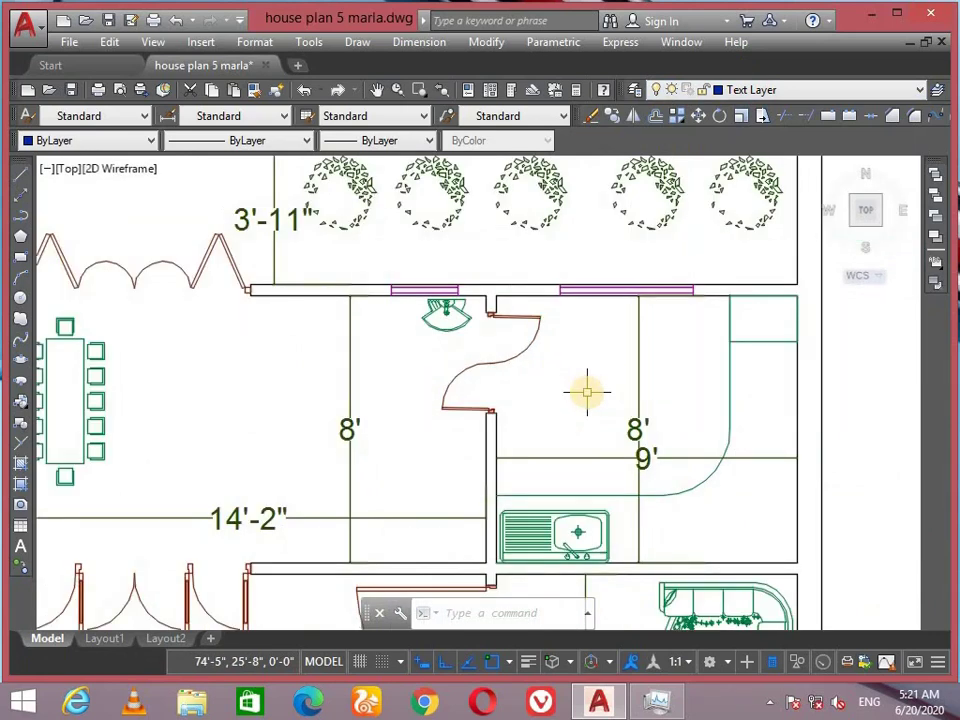
key("Return")
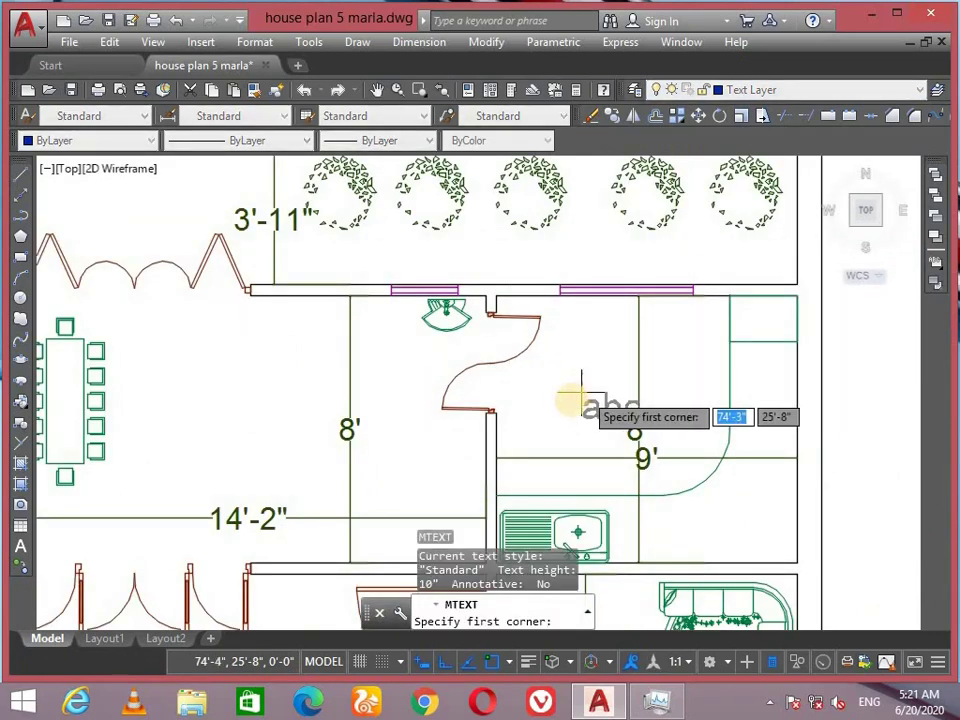
left_click(557, 385)
left_click(731, 427)
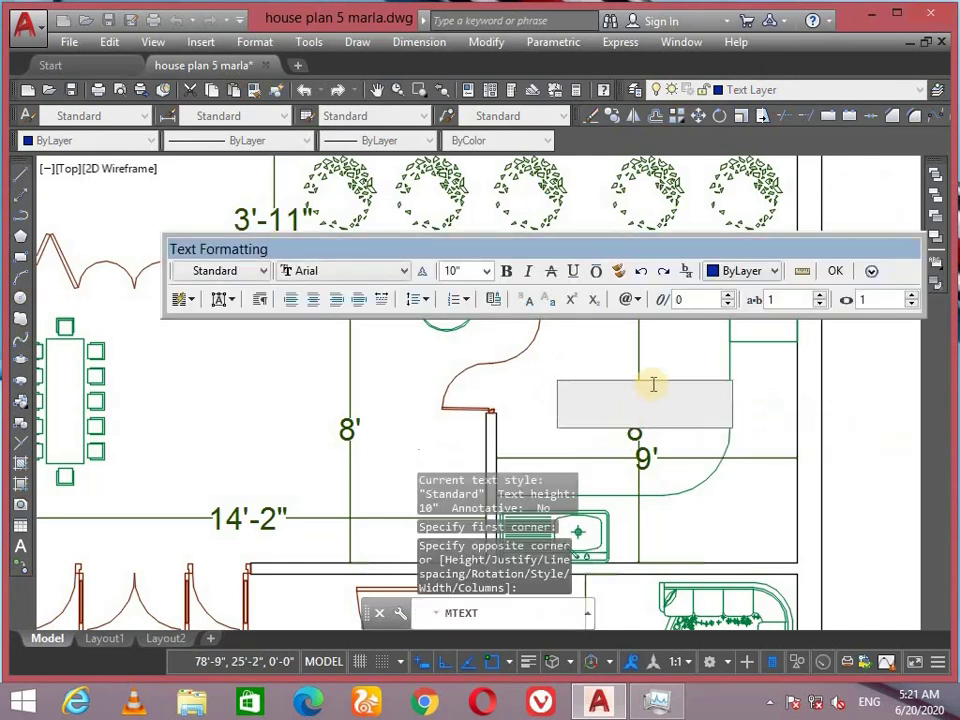
type("Kit")
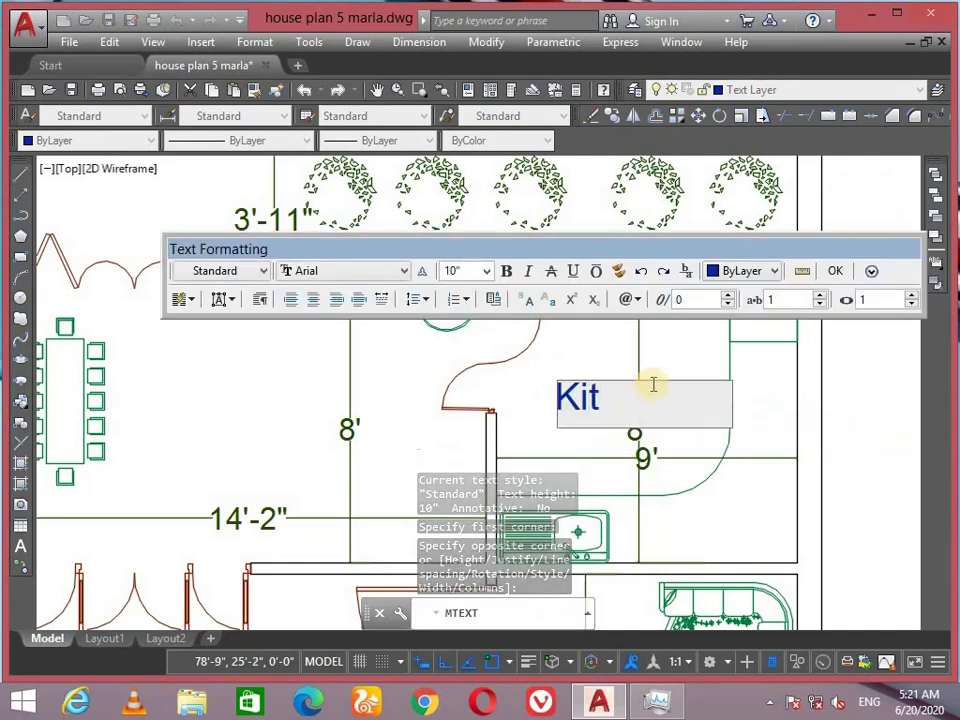
type("chen")
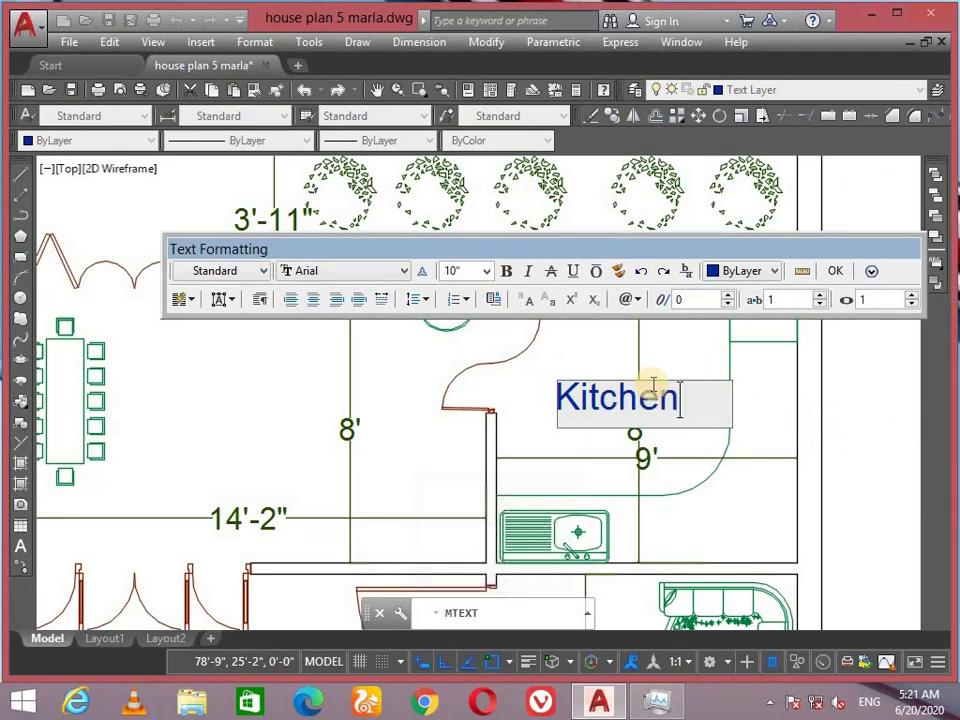
key("Return")
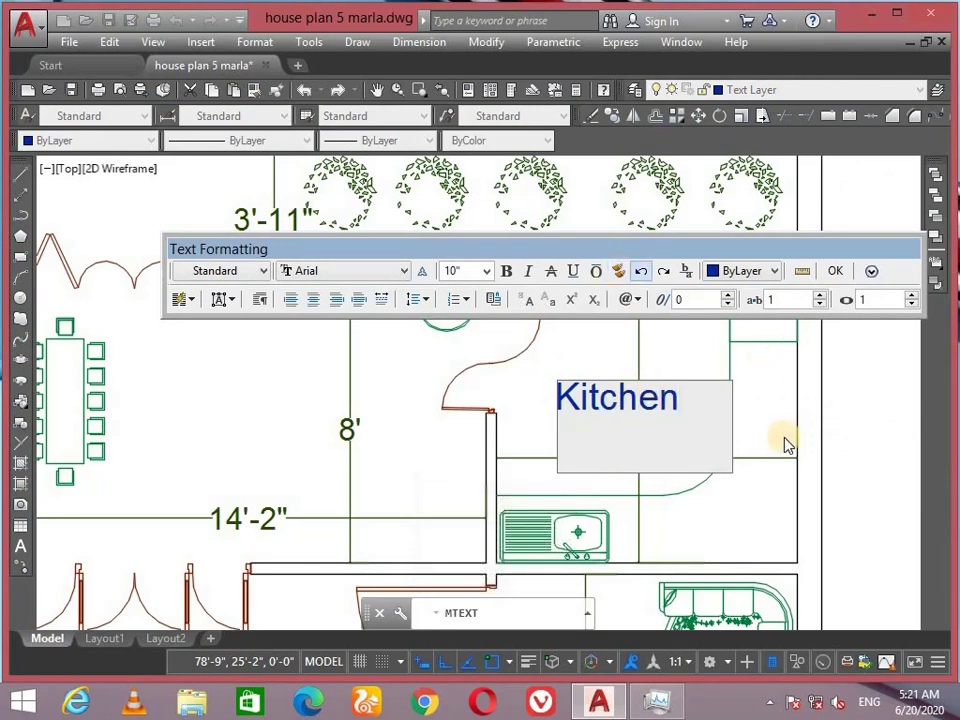
left_click(660, 371)
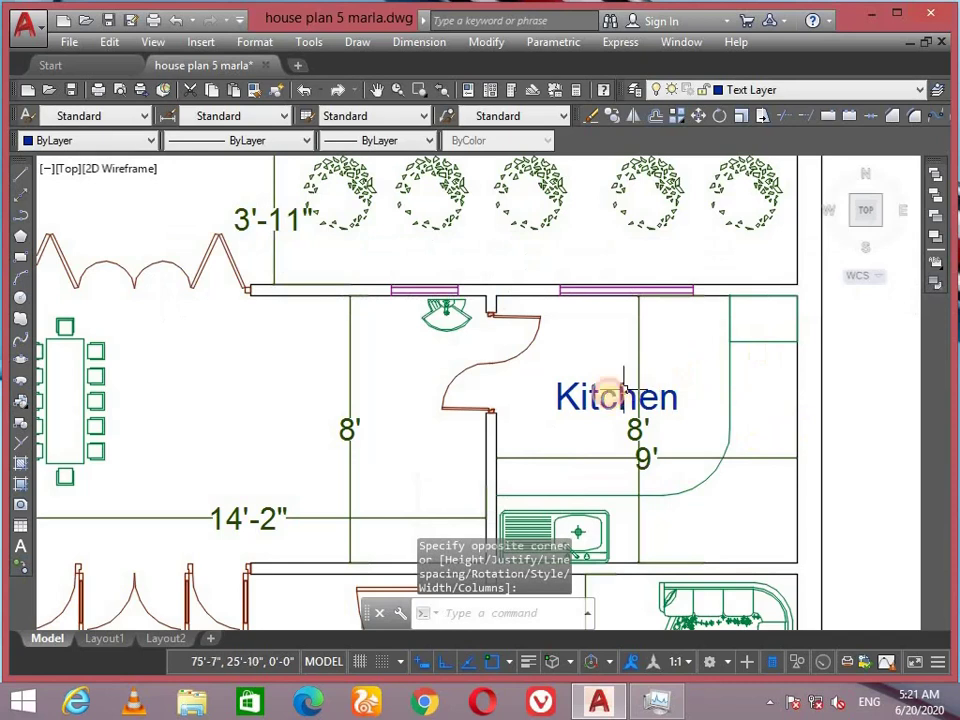
Edit the kitchen label to add a second line reading 8'X9'.
scroll(643, 396, "up", 2)
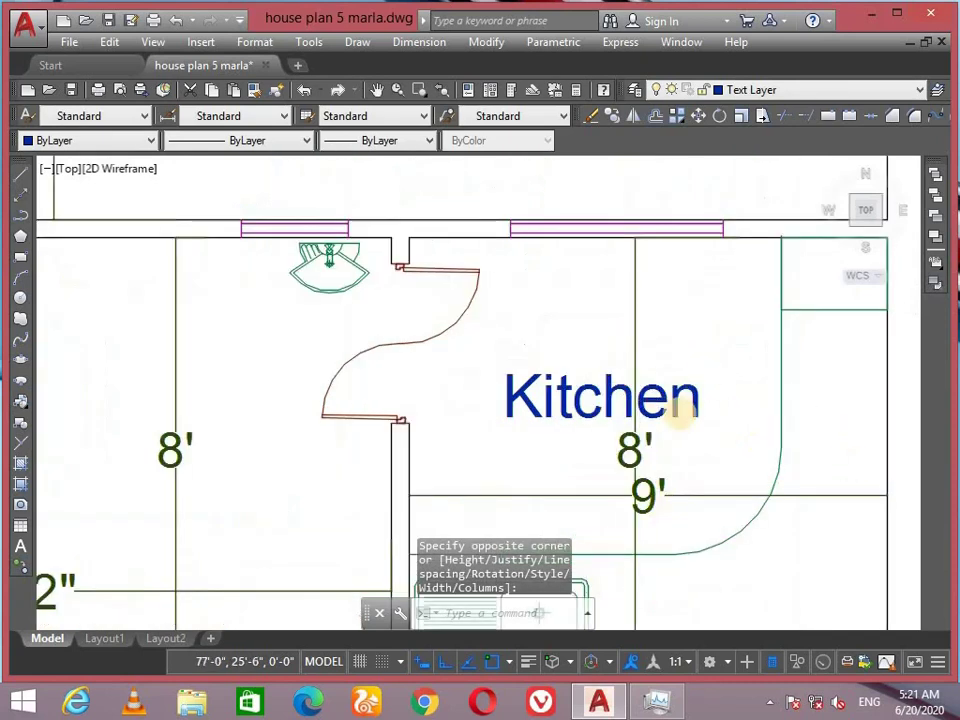
double_click(680, 410)
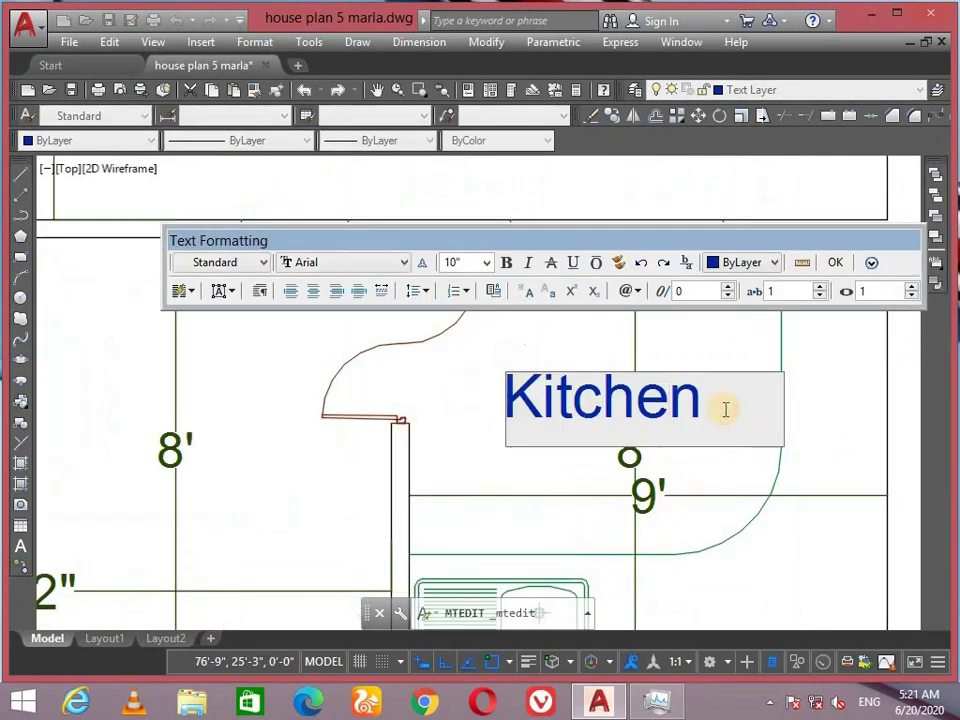
key("Return")
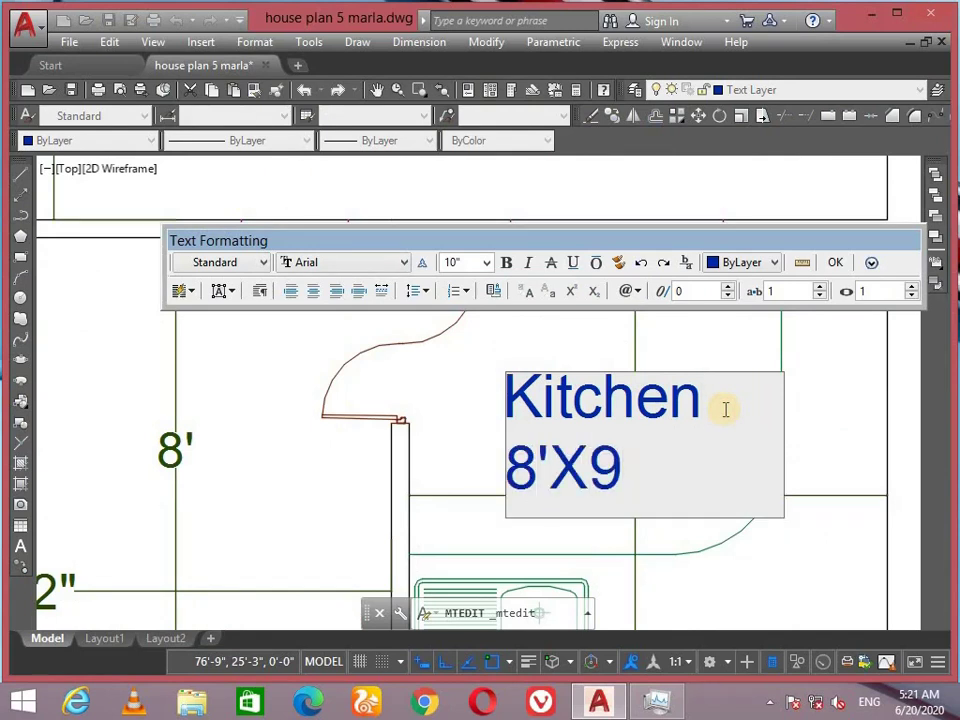
left_click(836, 263)
Delete the vertical and horizontal linear dimensions inside the kitchen.
left_click(621, 326)
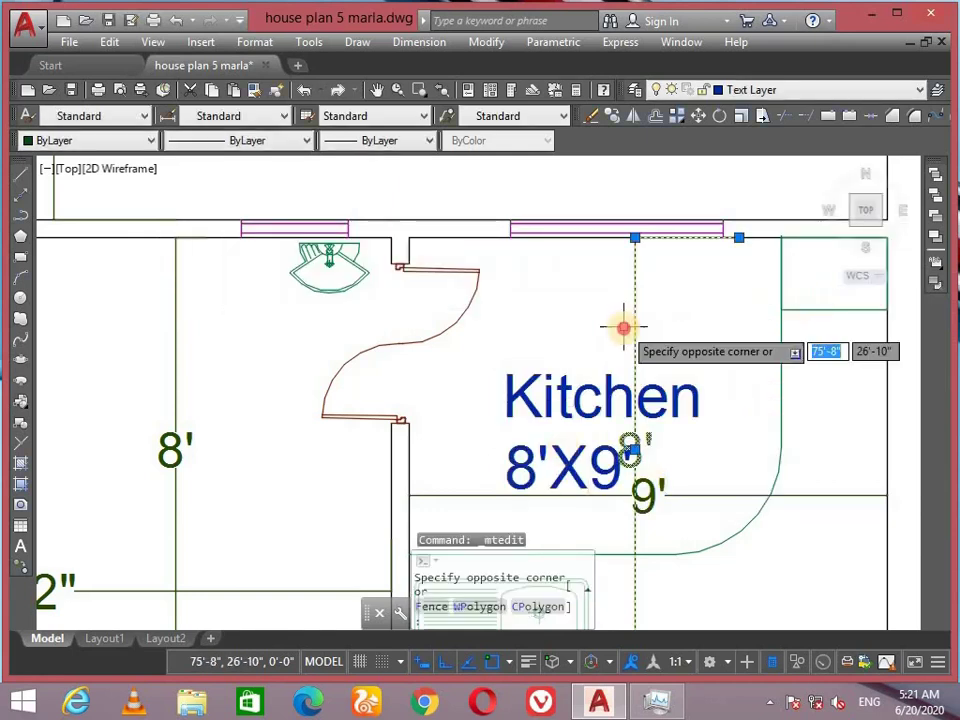
key("Delete")
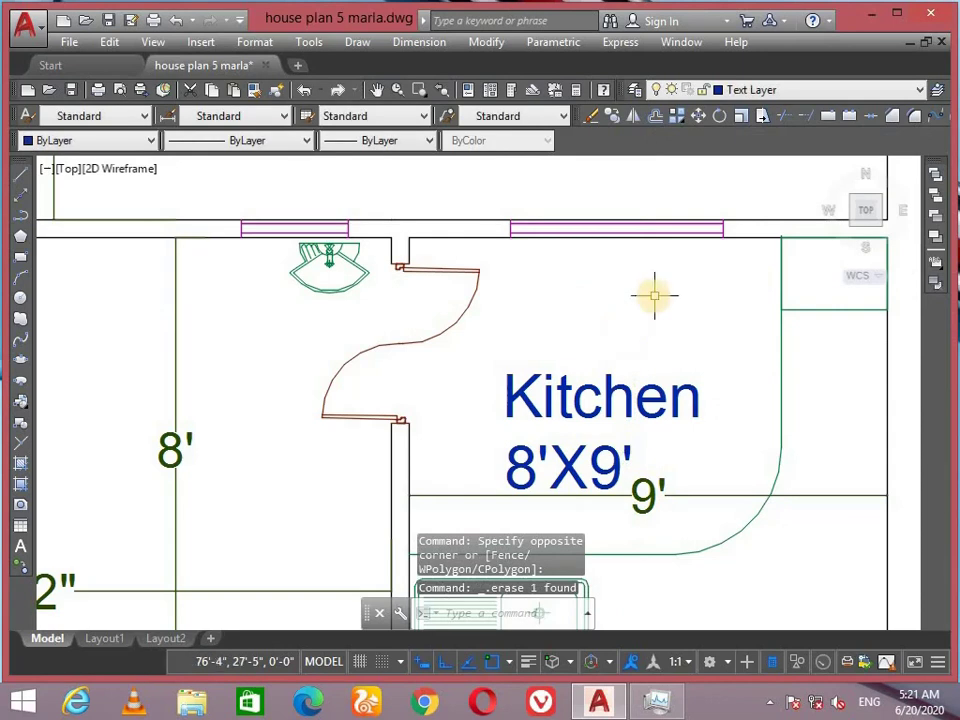
left_click(670, 496)
left_click(664, 492)
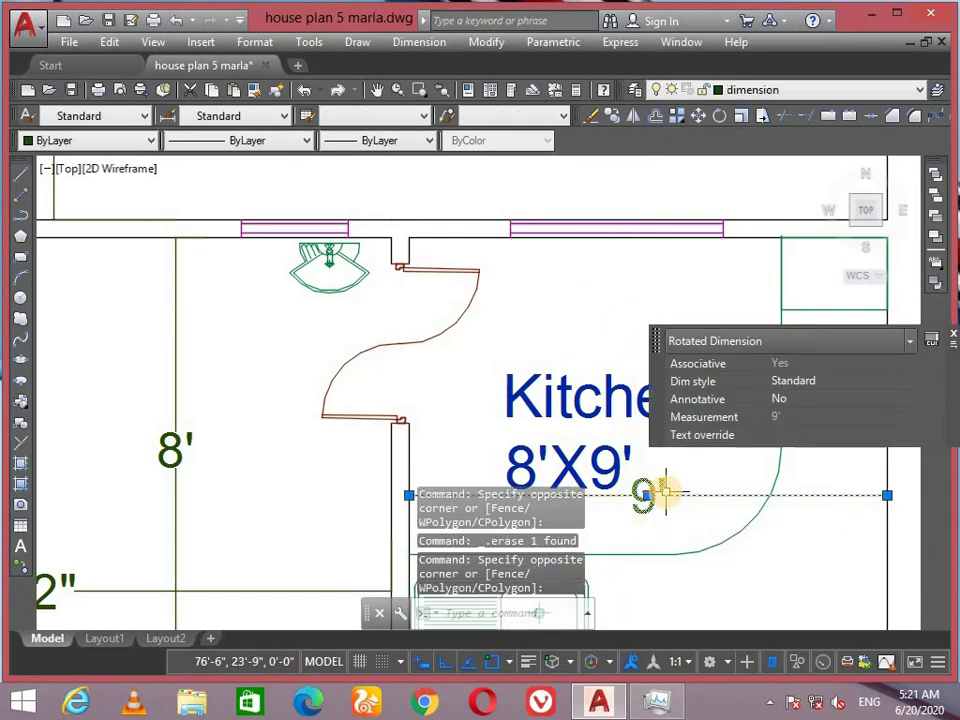
key("Delete")
Copy the kitchen label straight across into the dining room, between the dining table and the vertical dimension.
scroll(540, 446, "down", 5)
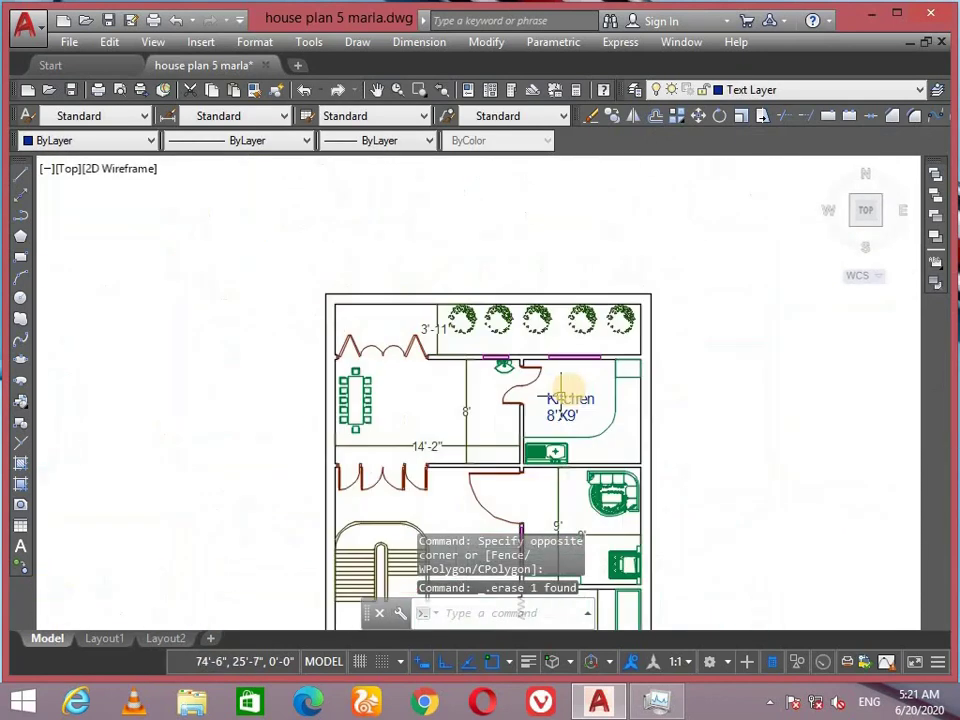
scroll(553, 360, "up", 4)
scroll(690, 364, "down", 1)
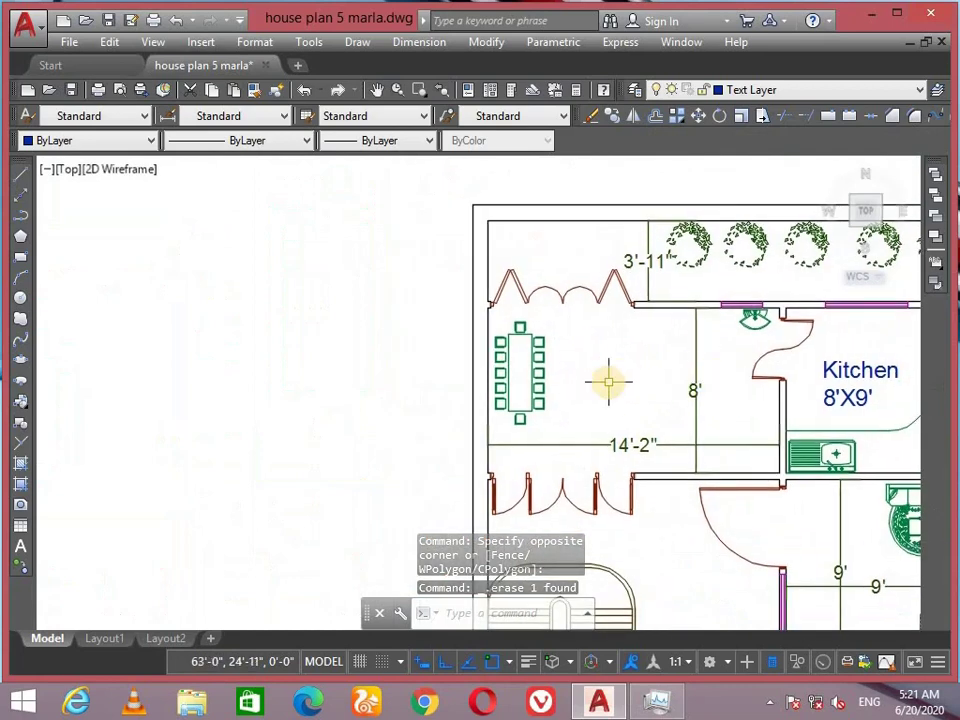
scroll(866, 399, "up", 4)
middle_click_drag(866, 399, 655, 401)
left_click(676, 320)
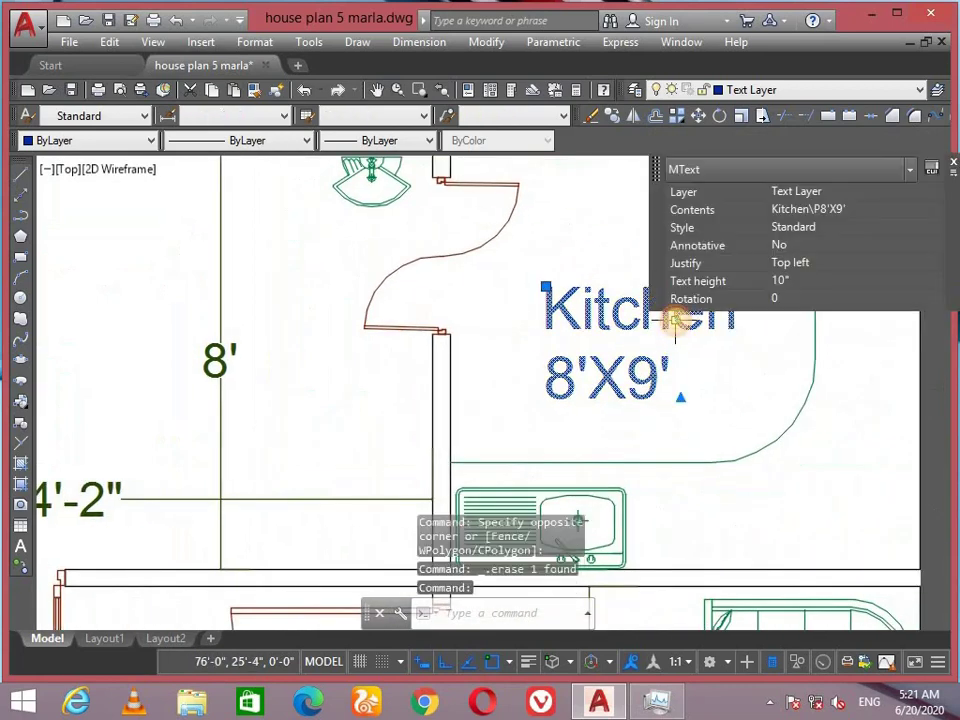
type("co")
key("Return")
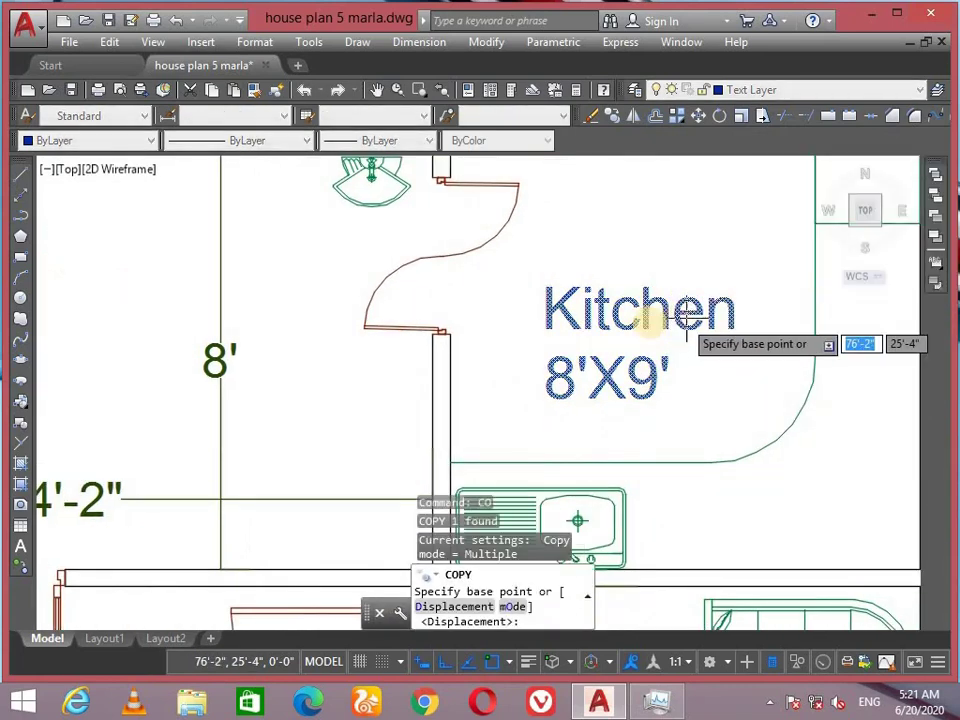
left_click(646, 320)
scroll(618, 340, "down", 5)
middle_click_drag(620, 340, 714, 358)
scroll(690, 340, "up", 4)
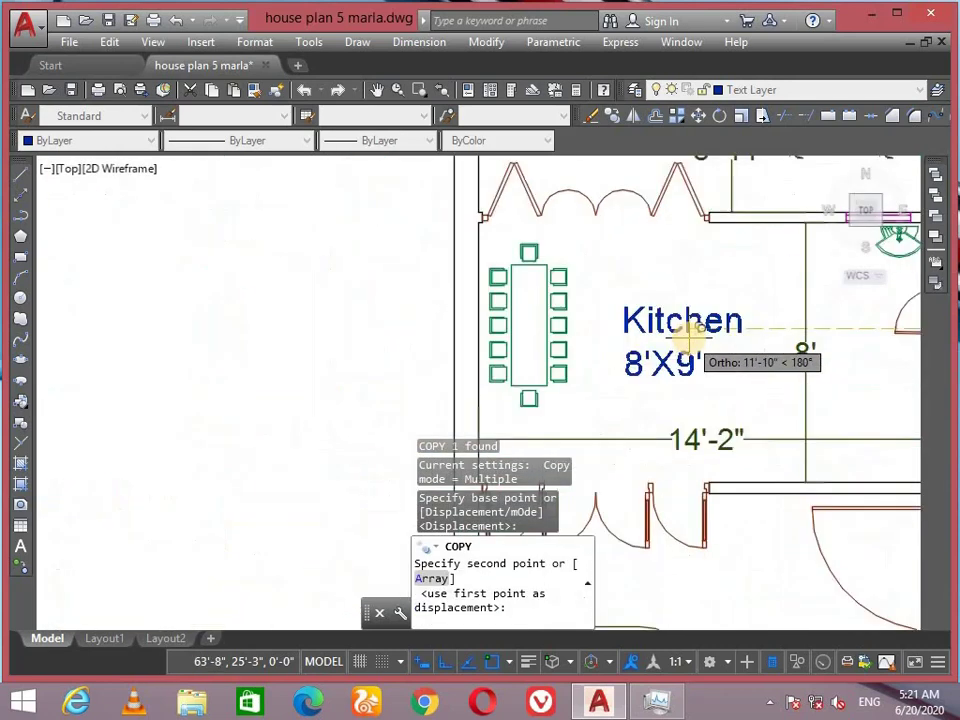
left_click(682, 327)
Turn Ortho off and place another copy of the label in the room directly below the kitchen.
scroll(686, 317, "down", 5)
middle_click_drag(725, 441, 714, 352)
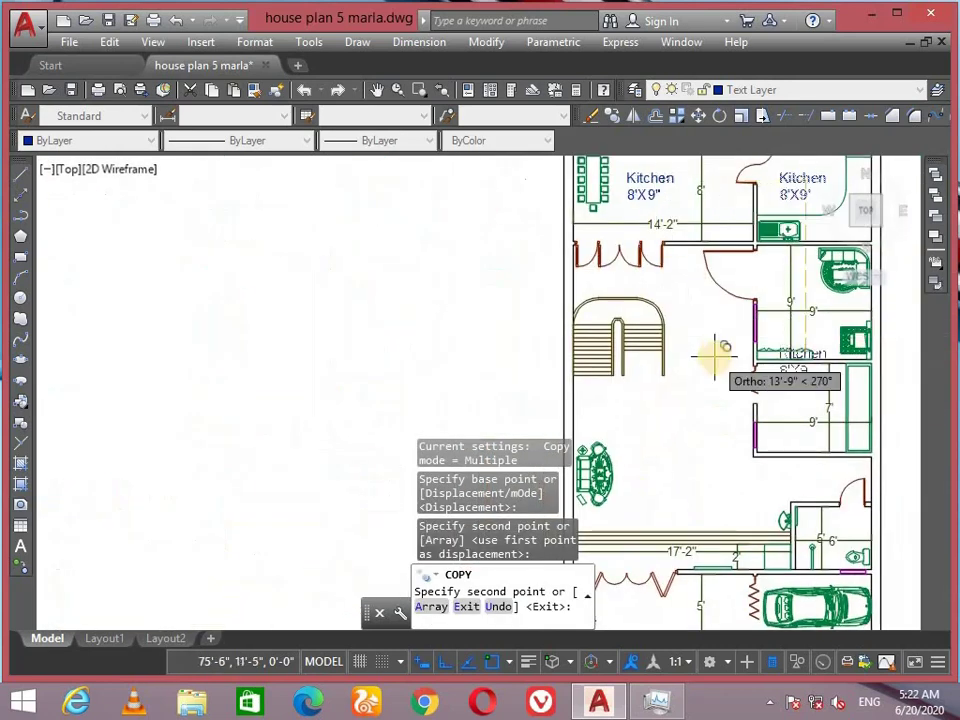
key("F8")
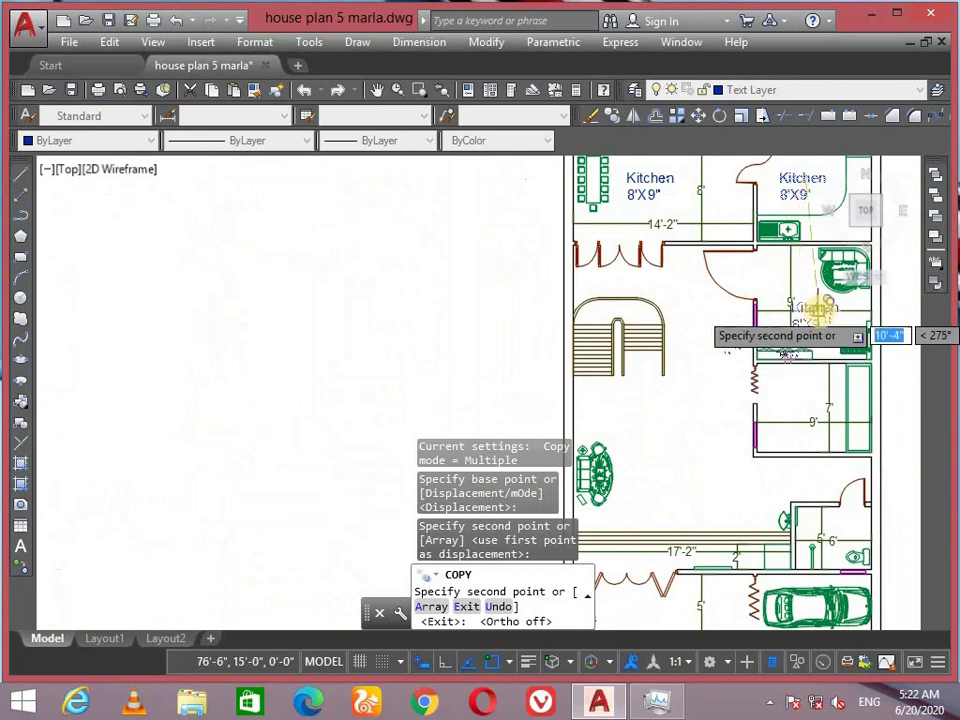
scroll(724, 289, "up", 6)
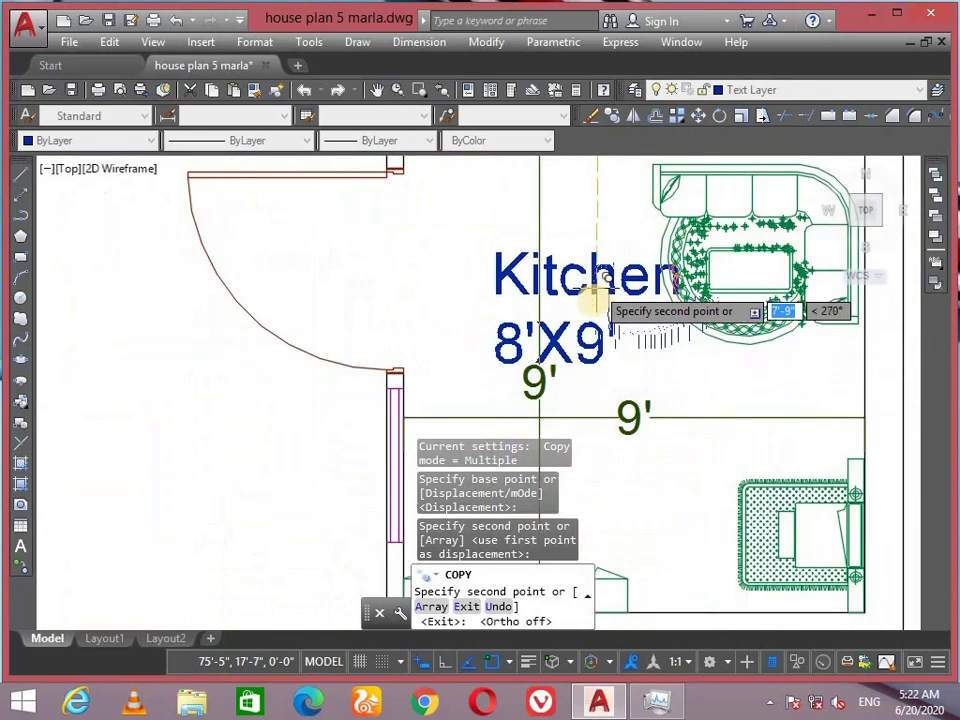
middle_click_drag(665, 410, 575, 265)
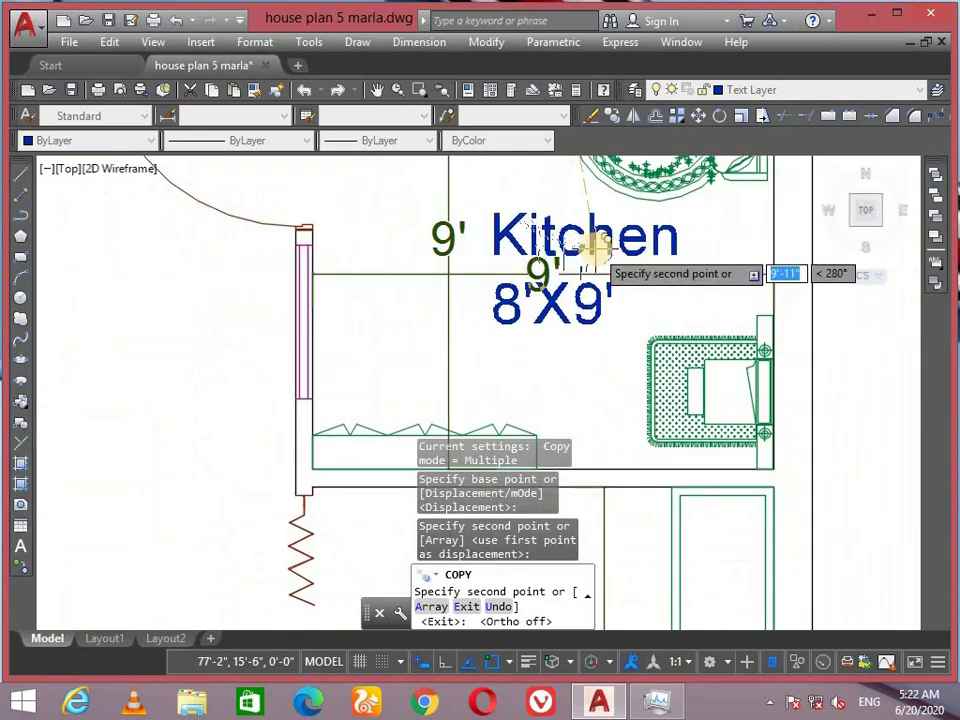
left_click(680, 298)
Place further copies of the label in the small room with the zigzag folding door and in the bathroom.
scroll(622, 236, "down", 6)
scroll(622, 236, "up", 4)
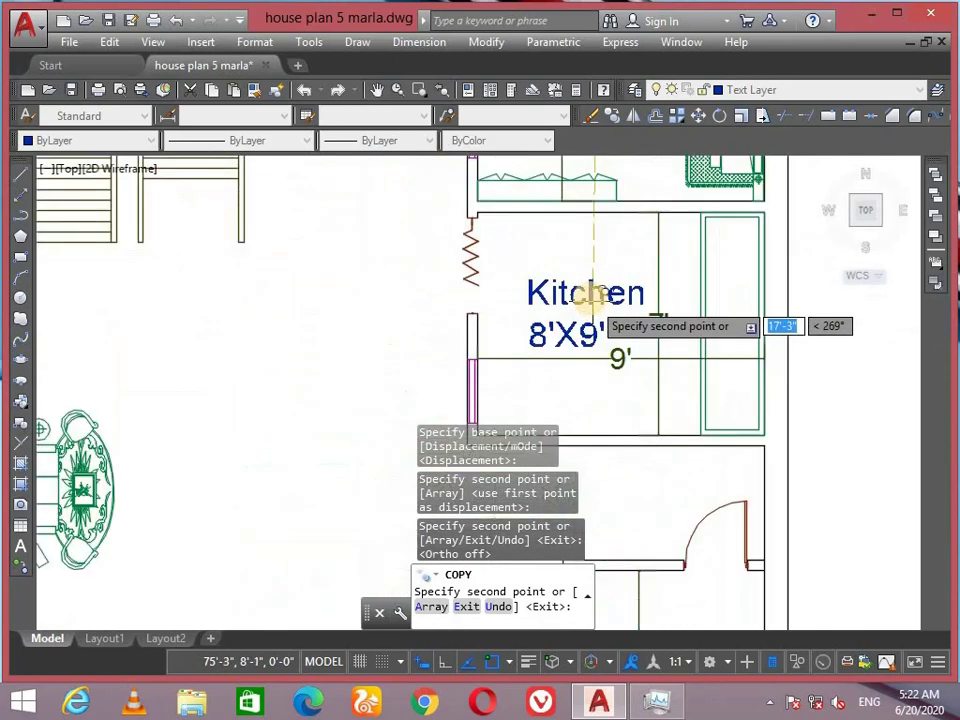
left_click(595, 290)
scroll(640, 300, "down", 4)
scroll(654, 306, "up", 6)
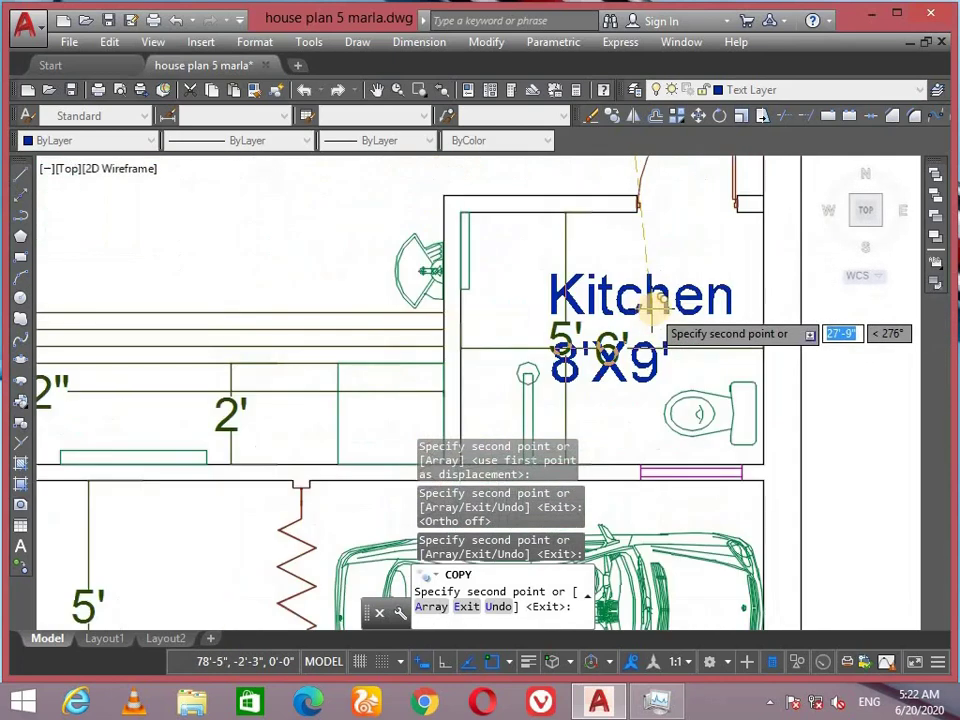
left_click(678, 279)
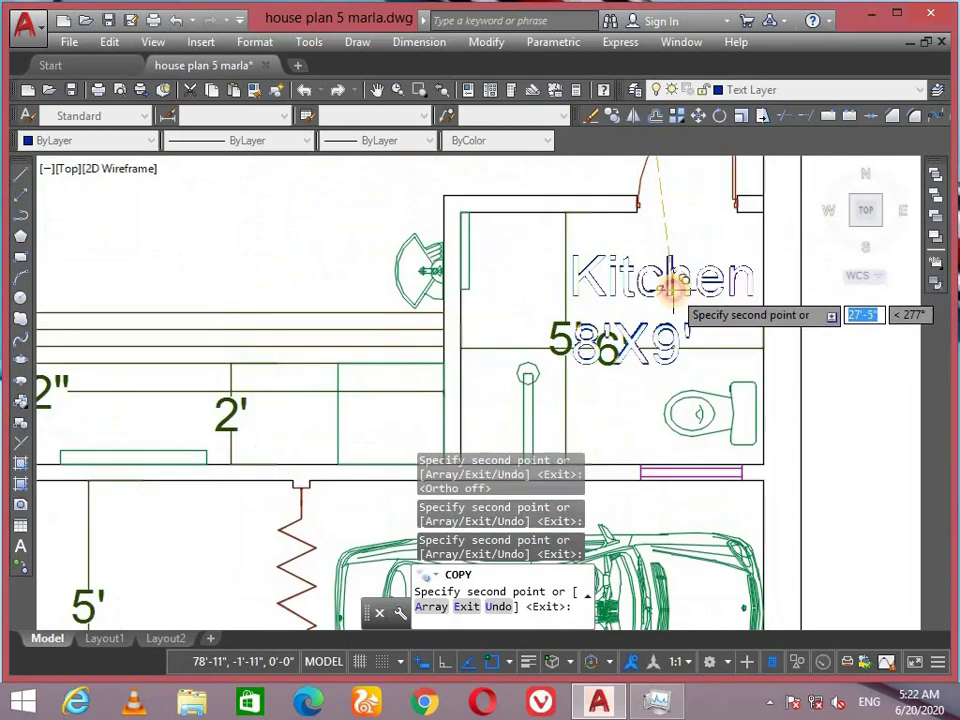
Place copies of the label in the strip below the long step lines and in the porch beside the folding partition.
scroll(560, 285, "down", 6)
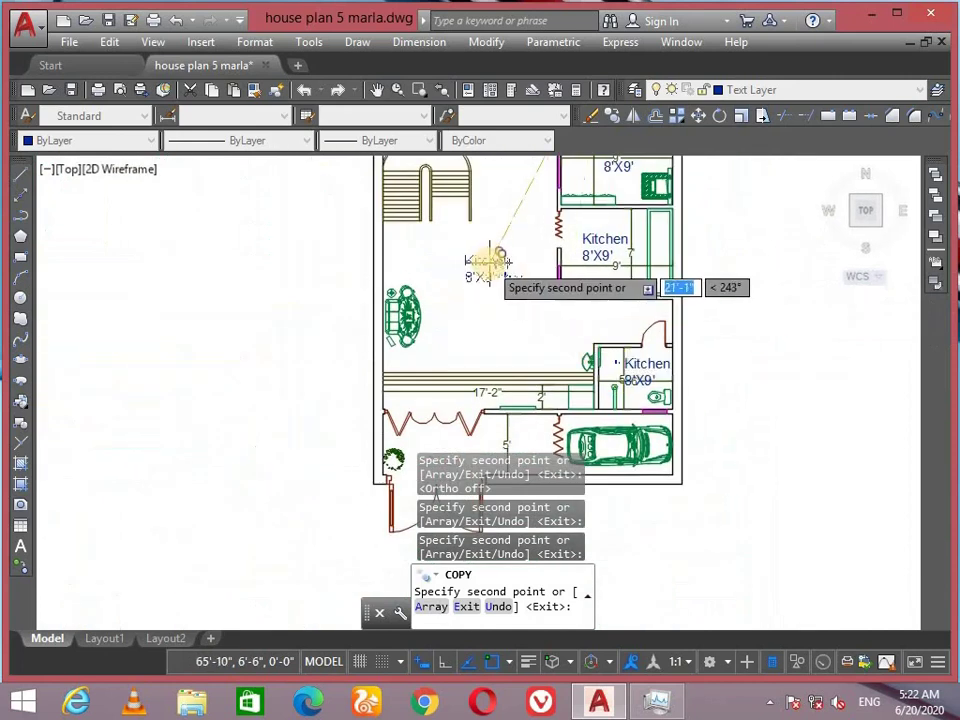
middle_click_drag(497, 264, 557, 388)
scroll(575, 345, "down", 3)
scroll(583, 305, "up", 5)
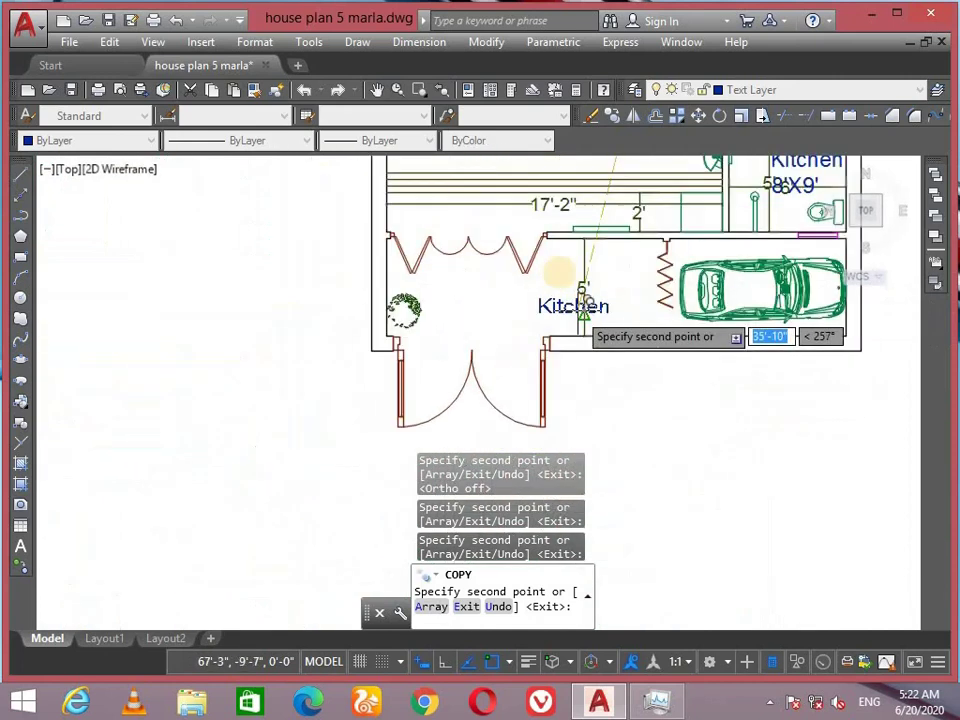
scroll(580, 312, "up", 6)
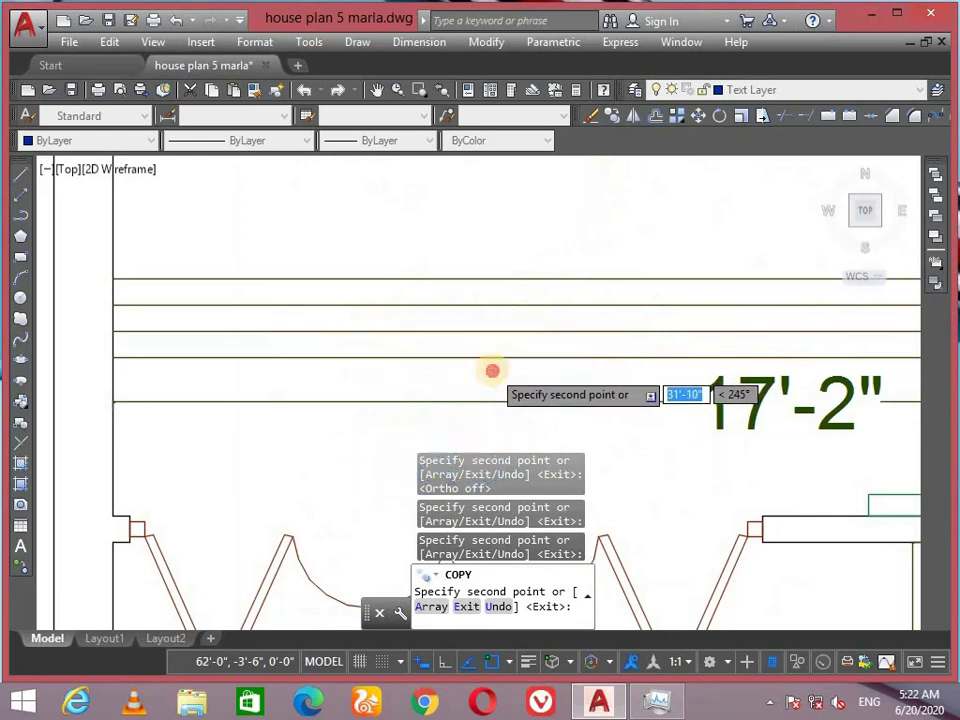
scroll(615, 345, "down", 5)
scroll(625, 385, "up", 3)
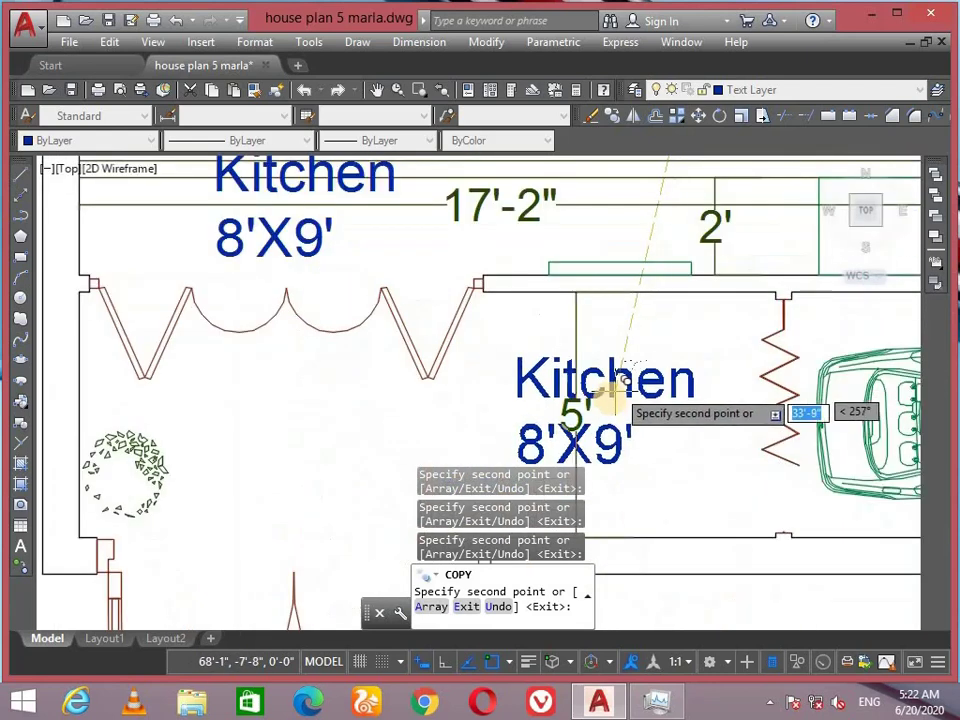
Place copies of the label over the parked car and in the planted strip above the dining room, and end the Copy command.
scroll(640, 375, "down", 4)
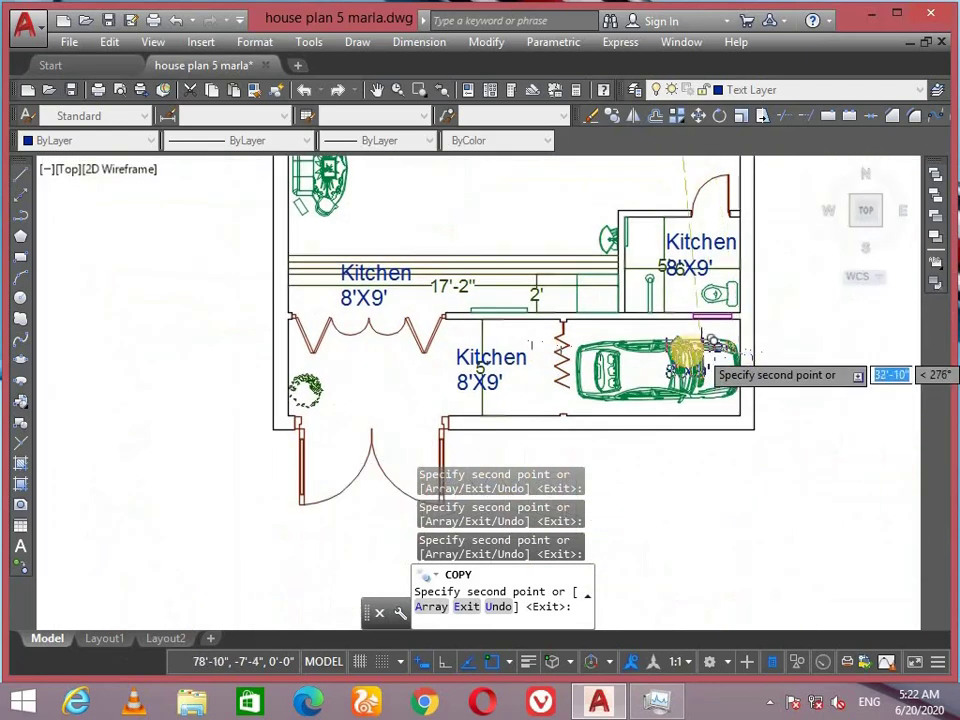
scroll(645, 350, "up", 2)
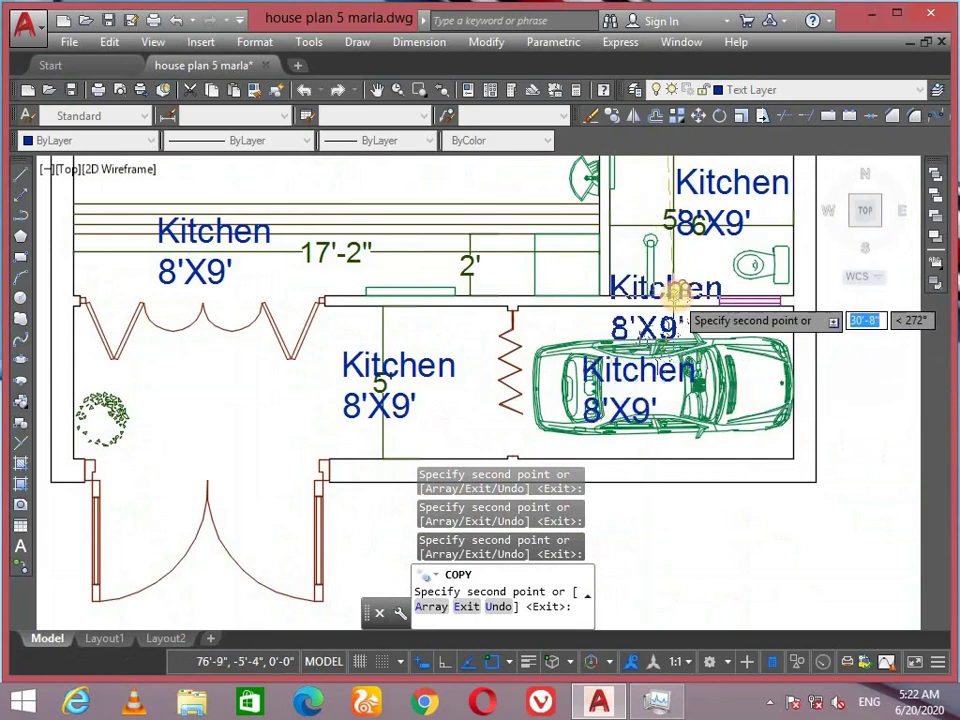
scroll(675, 292, "down", 4)
scroll(700, 460, "up", 6)
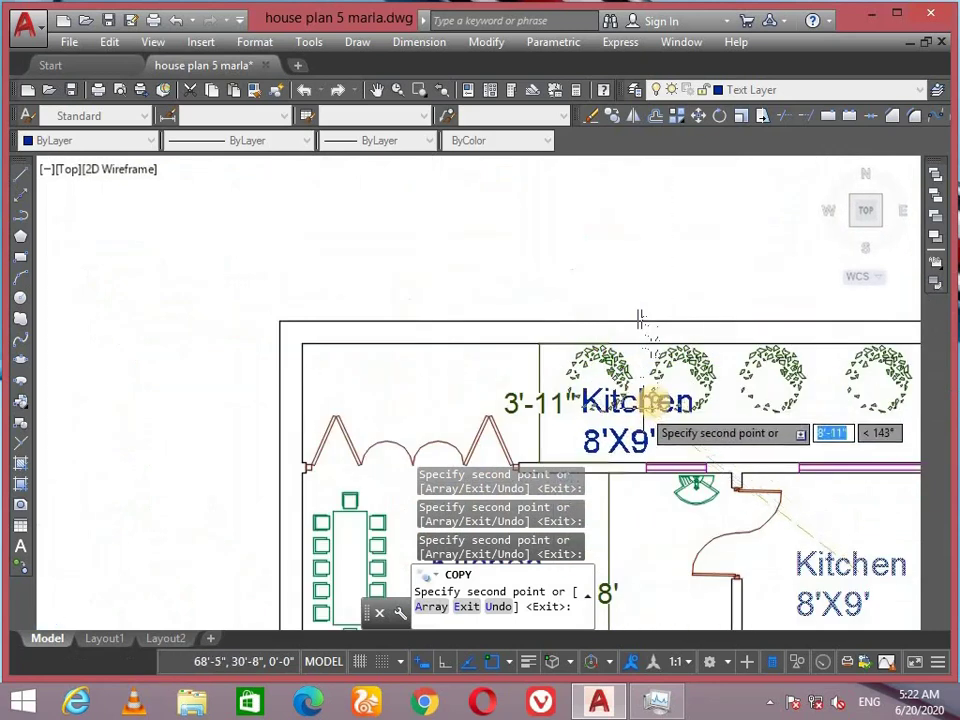
left_click(660, 393)
key("Escape")
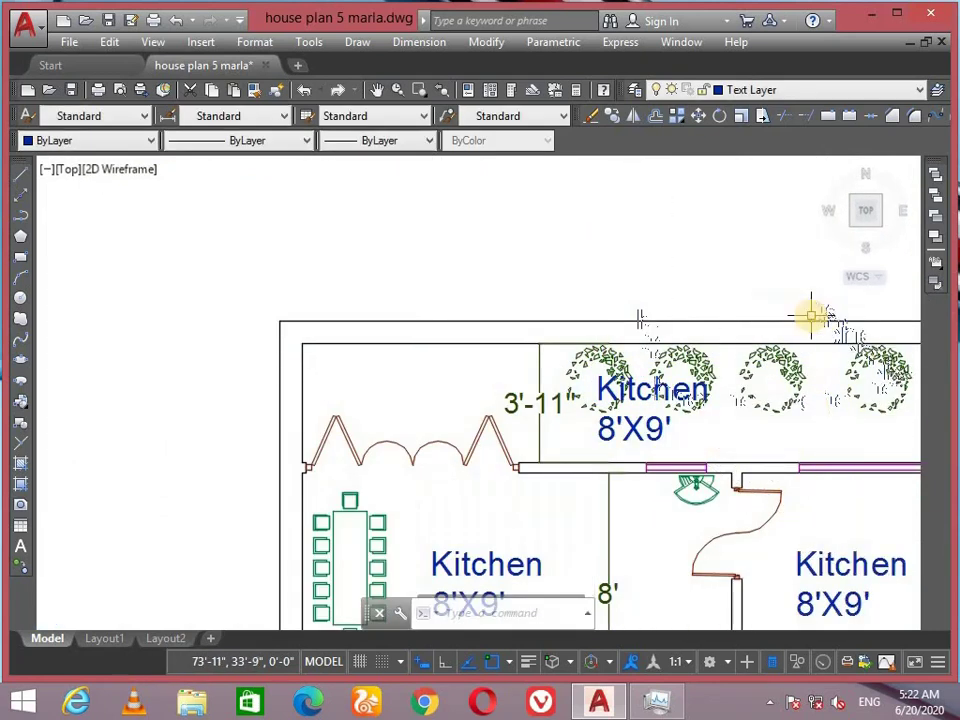
Replace the name line of the label in the planted strip above the dining room with "Rear Side".
left_click(655, 393)
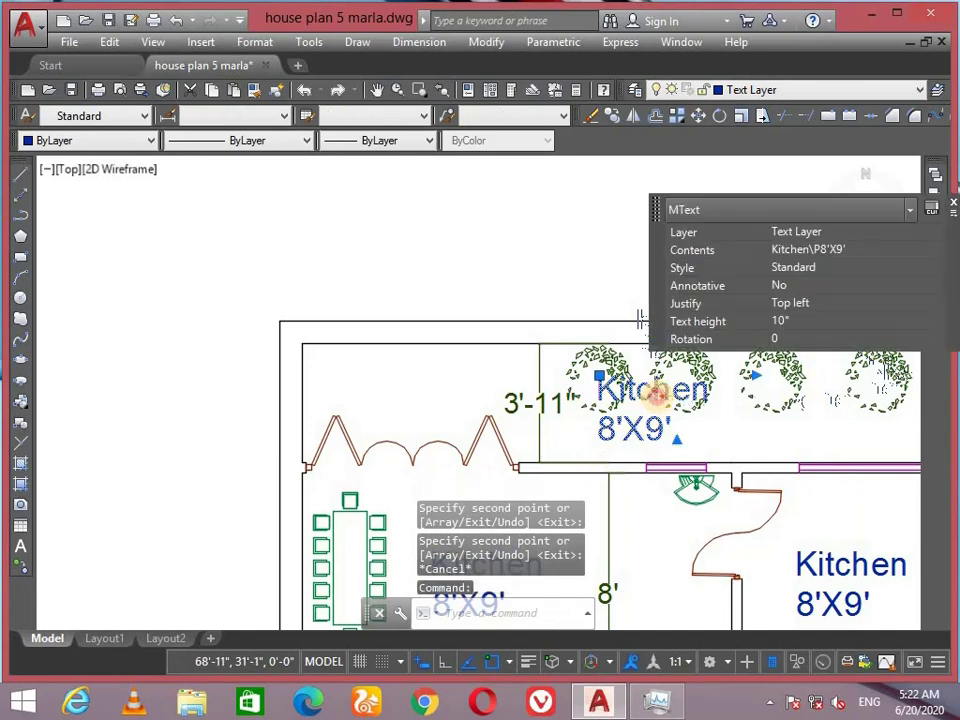
double_click(656, 394)
left_click_drag(729, 392, 557, 403)
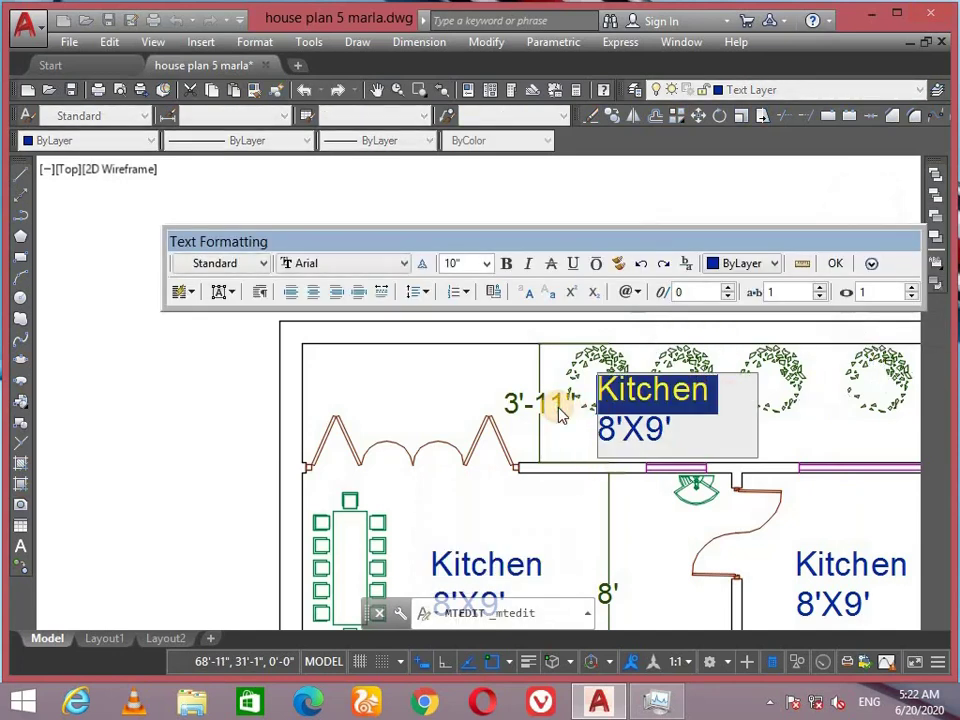
type("Rear")
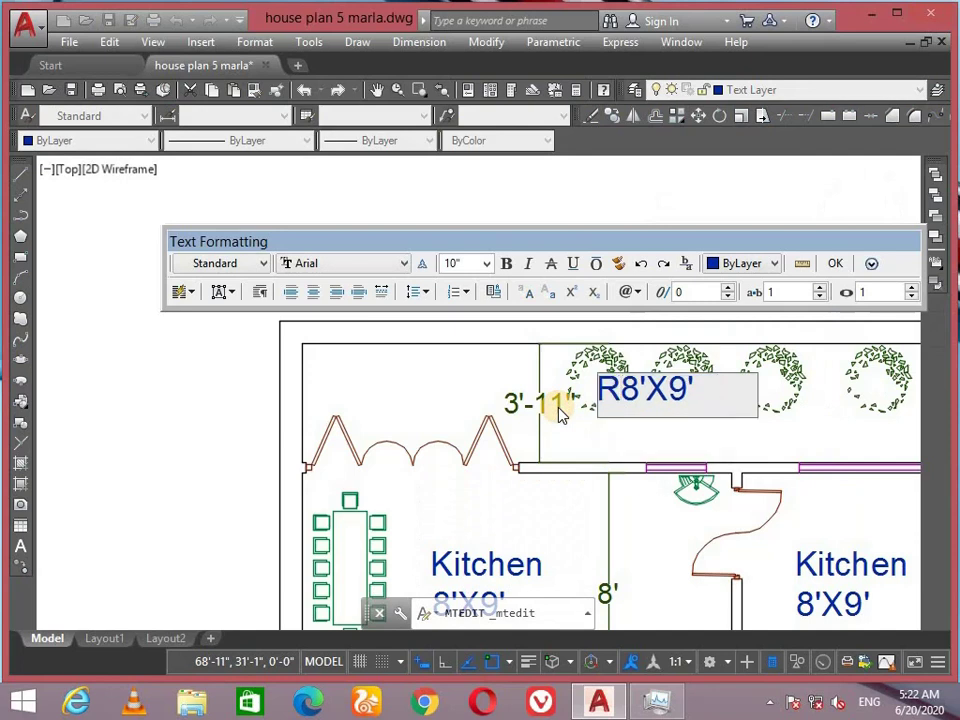
type(" Sid")
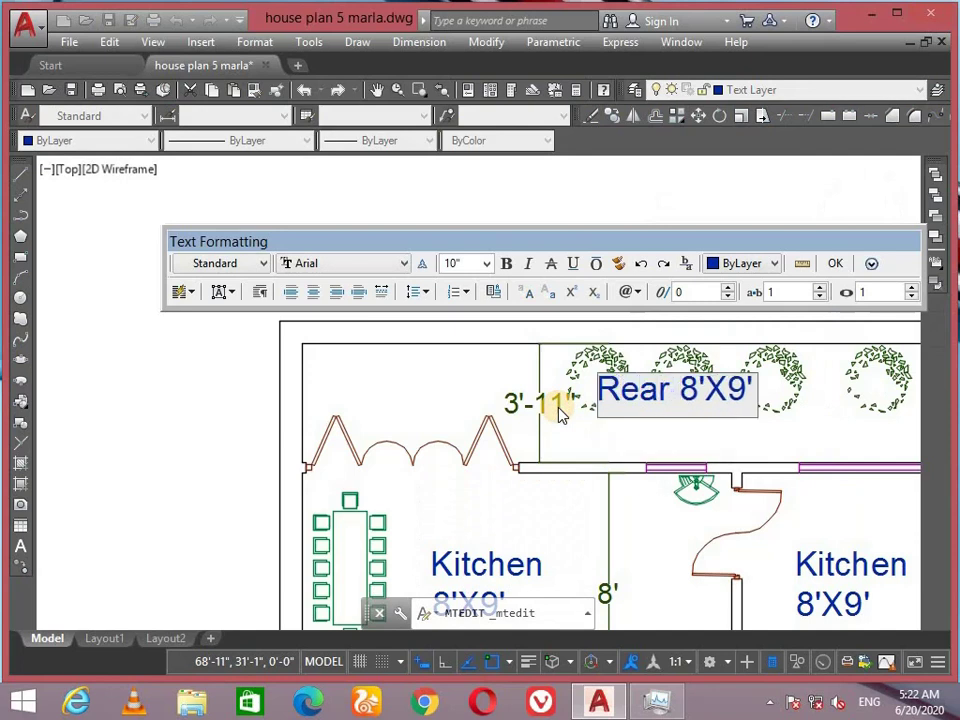
type("e")
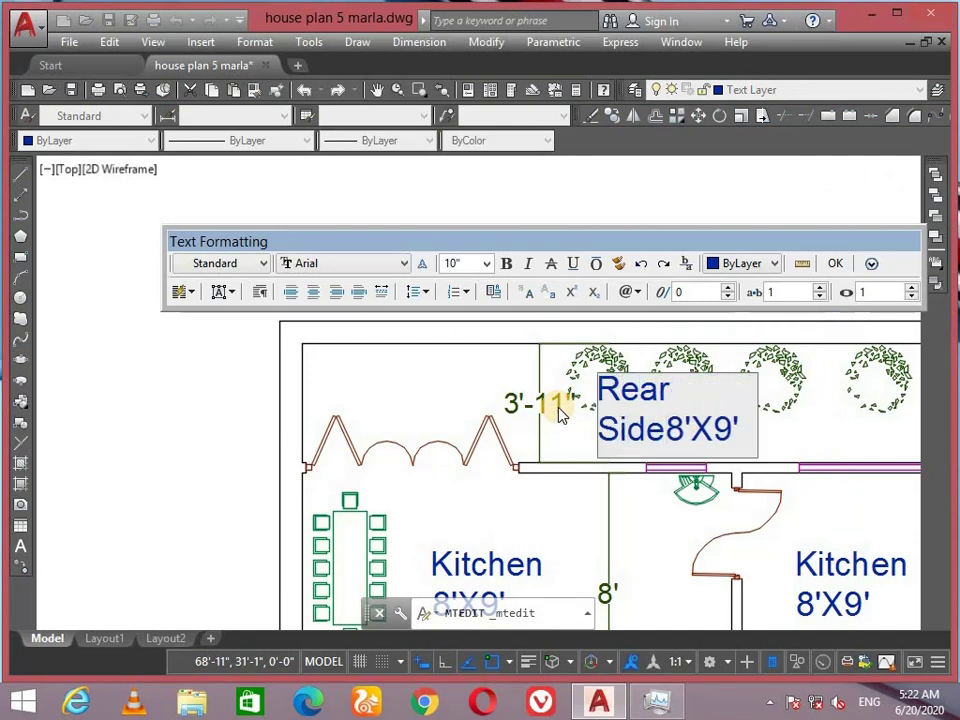
key("Return")
key("End")
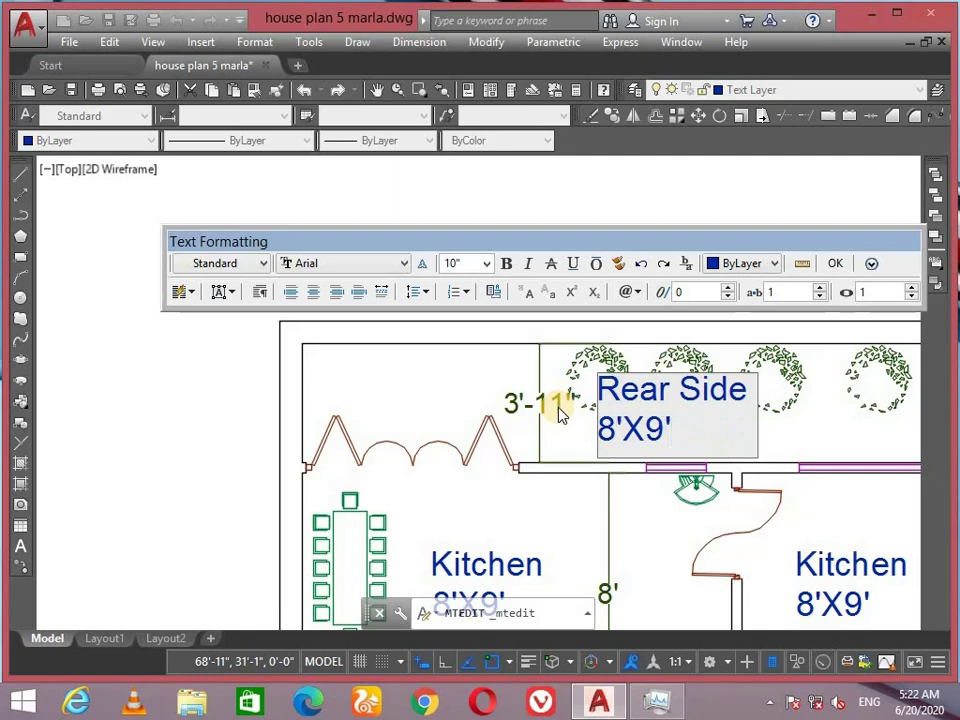
Change the size line of the Rear Side label to 3'-11" Wide and finish editing the text.
key("BackSpace")
key("BackSpace")
key("BackSpace")
key("BackSpace")
key("BackSpace")
type("3'")
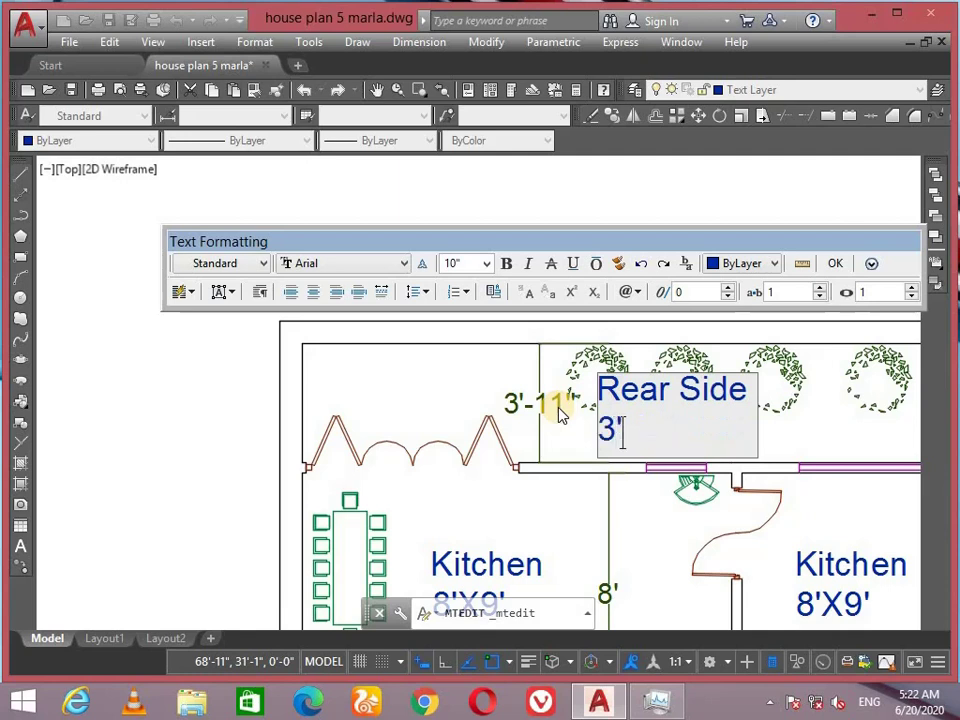
type("-11\" Wide")
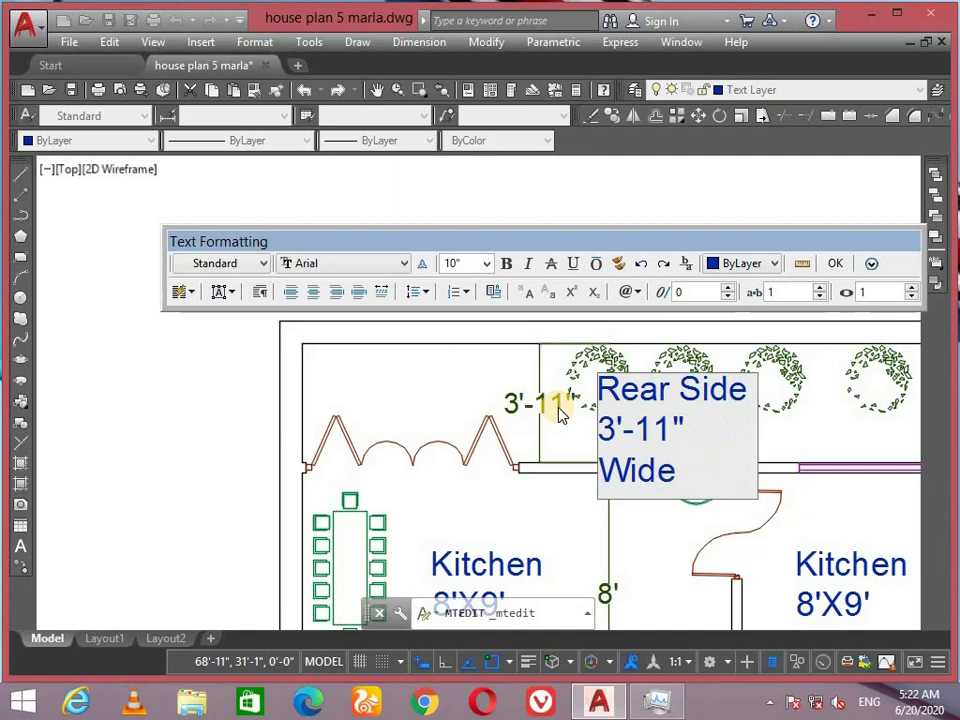
left_click(848, 262)
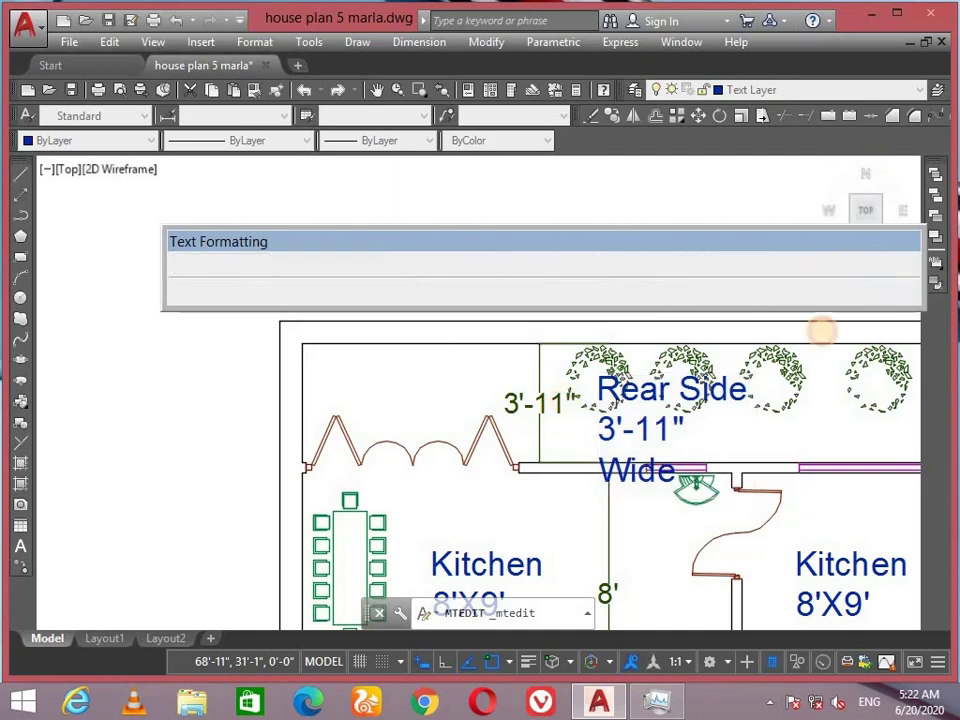
Widen the text frame of the Rear Side label so "3'-11" Wide" fits on one line, and deselect it.
left_click(647, 390)
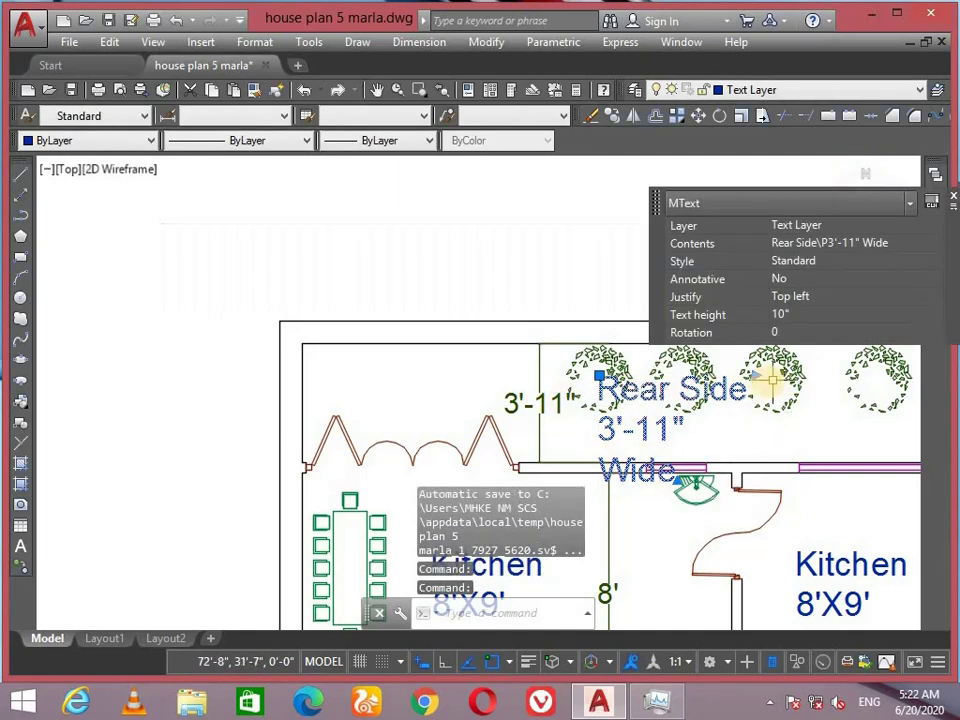
left_click(754, 374)
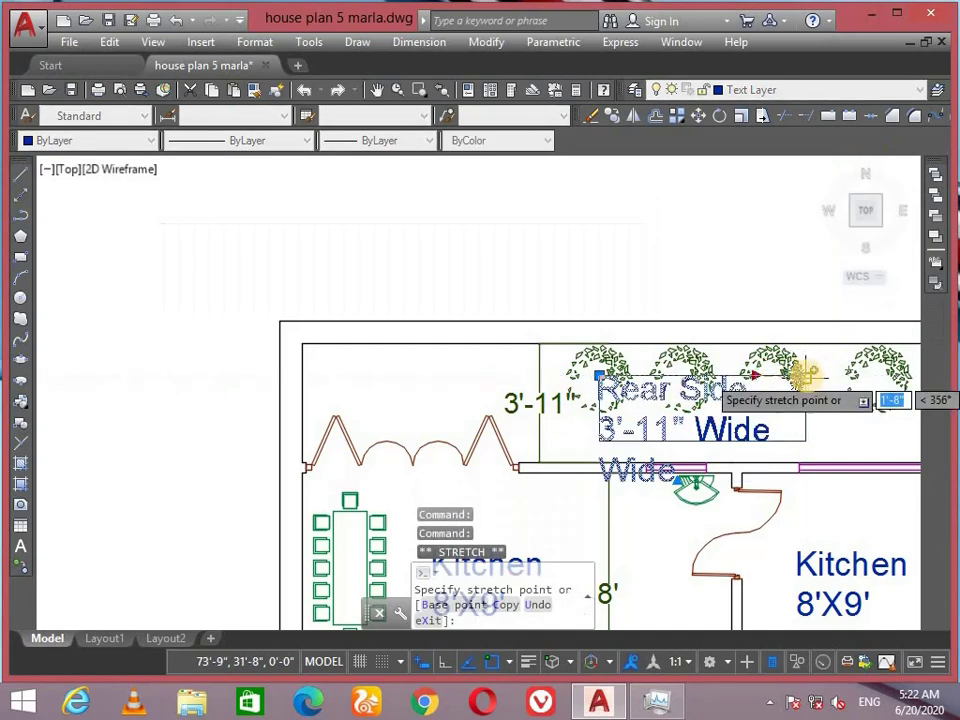
left_click(806, 374)
scroll(806, 374, "down", 6)
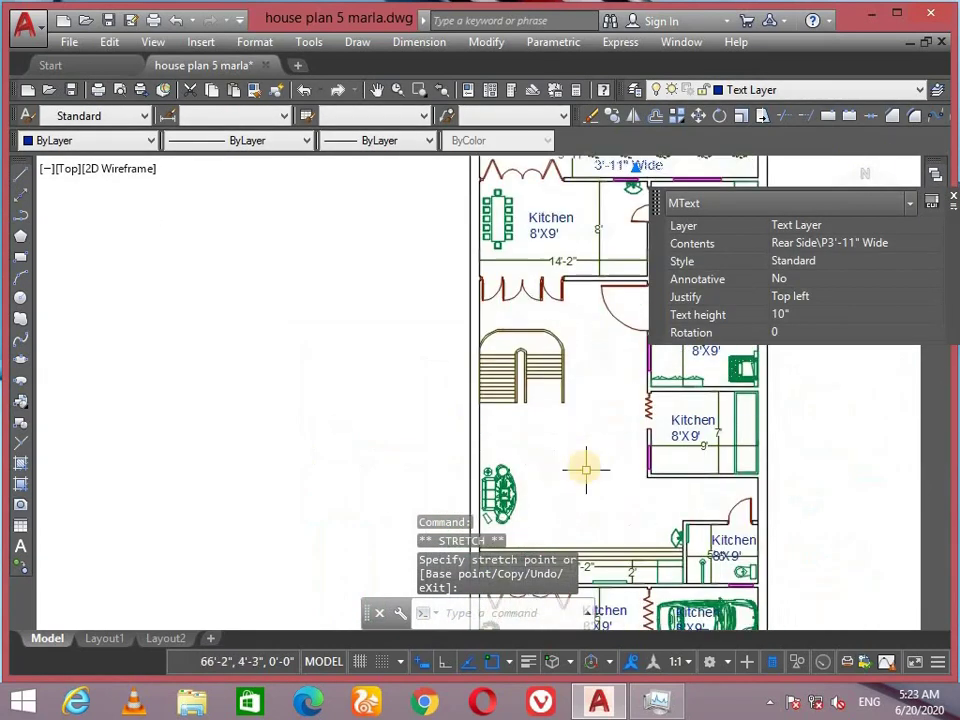
middle_click_drag(583, 463, 620, 505)
scroll(563, 447, "up", 2)
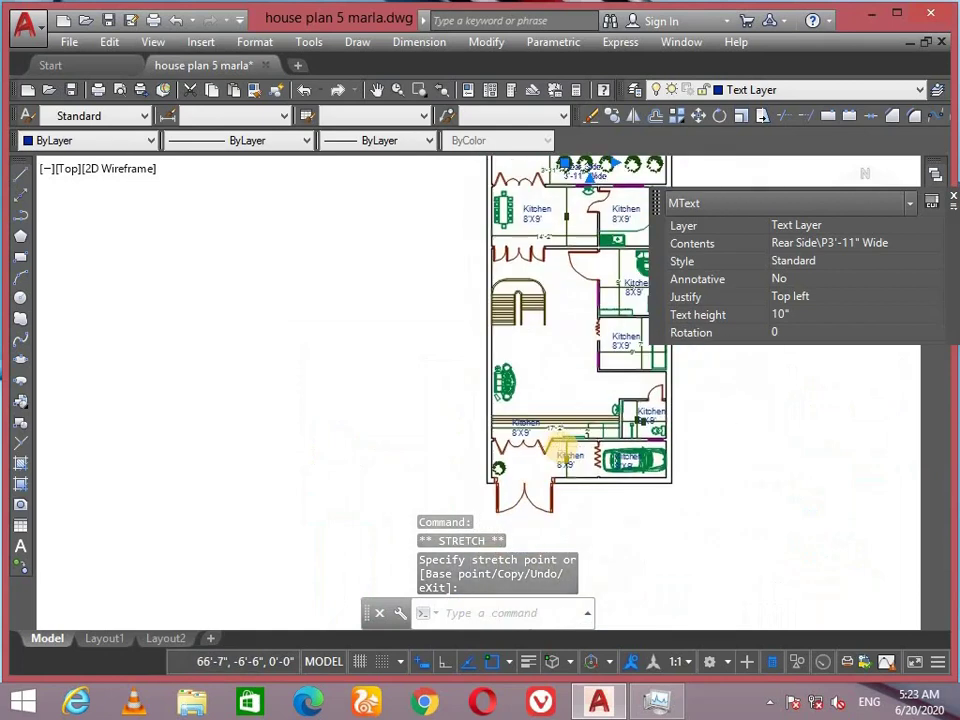
key("Escape")
Replace the whole label beside the dining table with "Dinning Area" and start a new line below it.
scroll(540, 337, "down", 2)
scroll(700, 435, "up", 10)
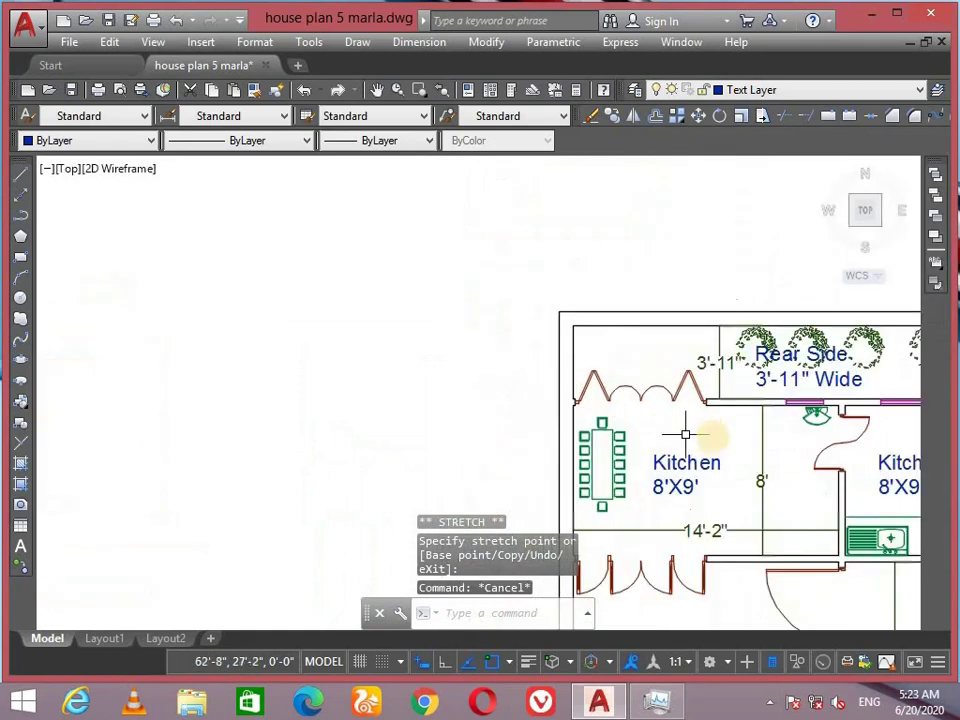
middle_click_drag(710, 432, 670, 313)
double_click(602, 381)
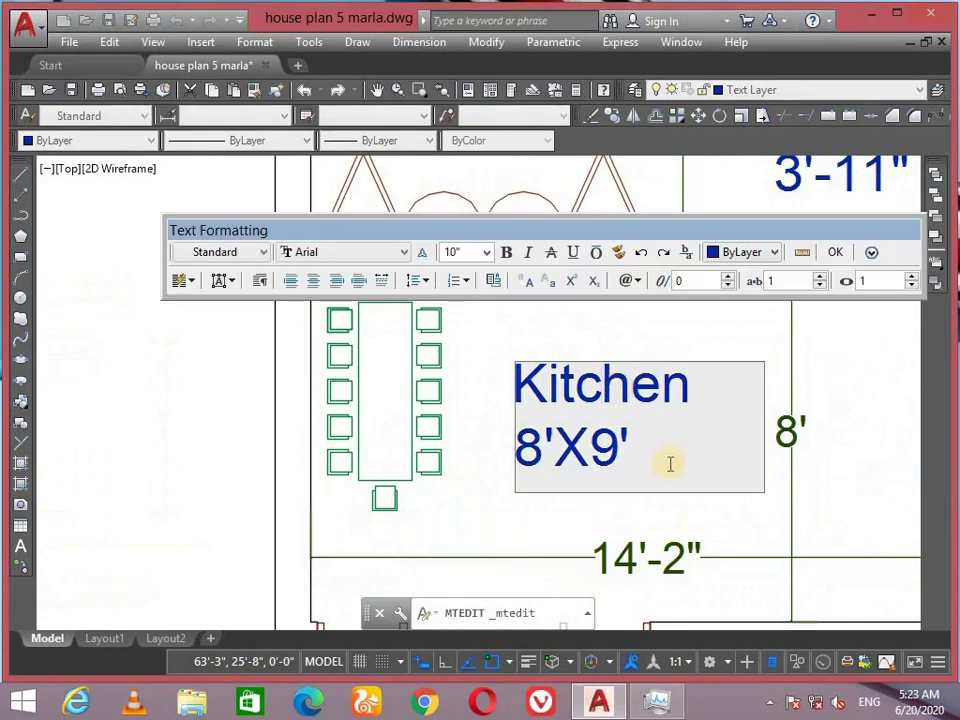
left_click_drag(703, 418, 429, 354)
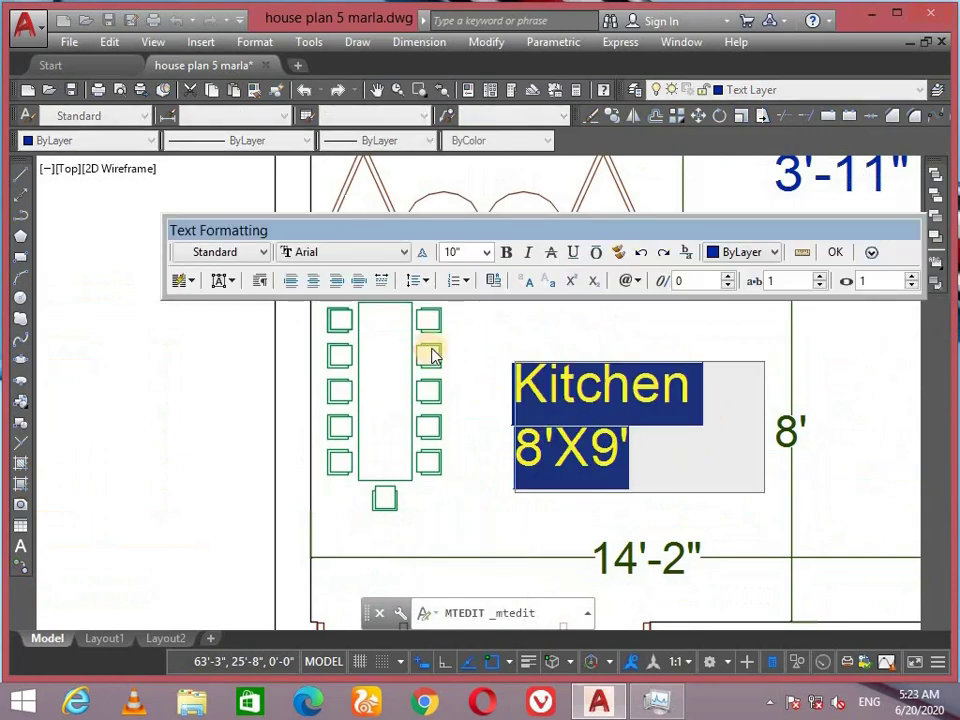
type("Di")
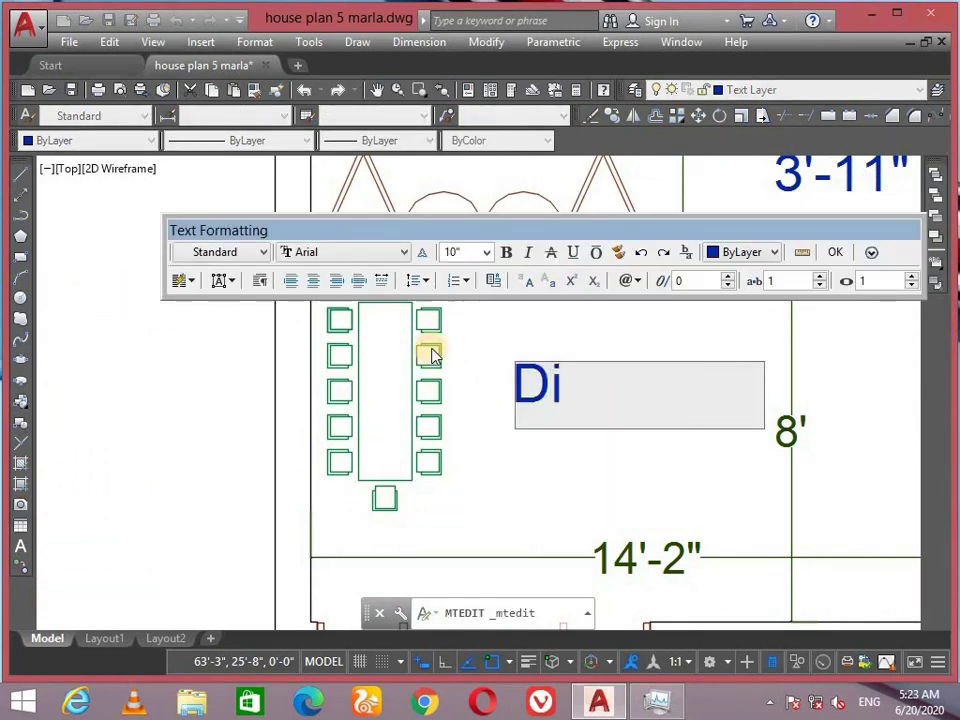
type("nninf")
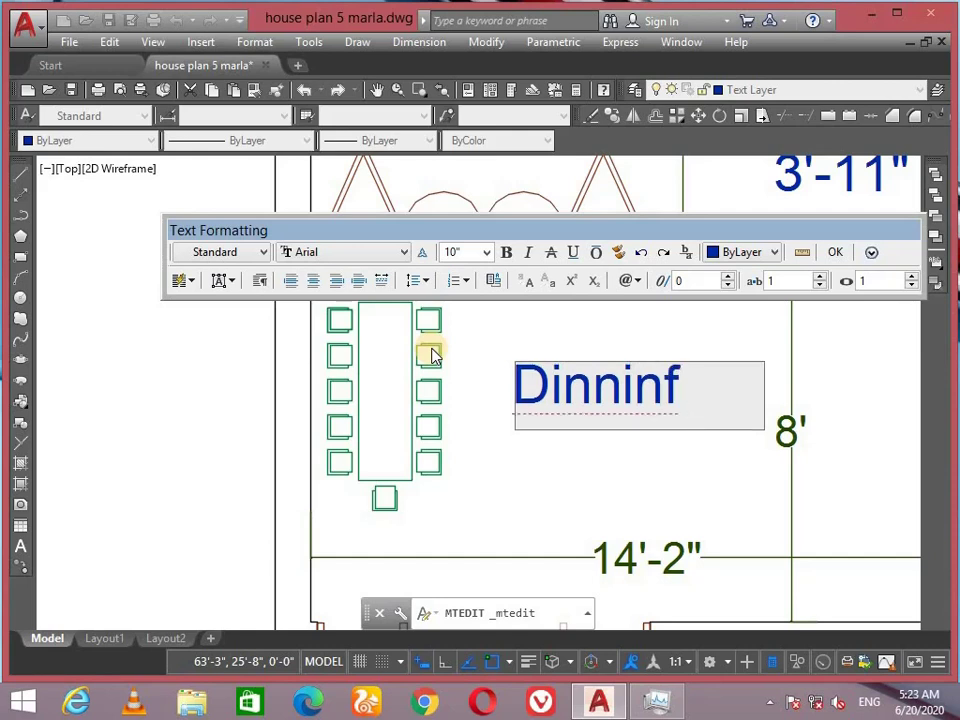
key("BackSpace")
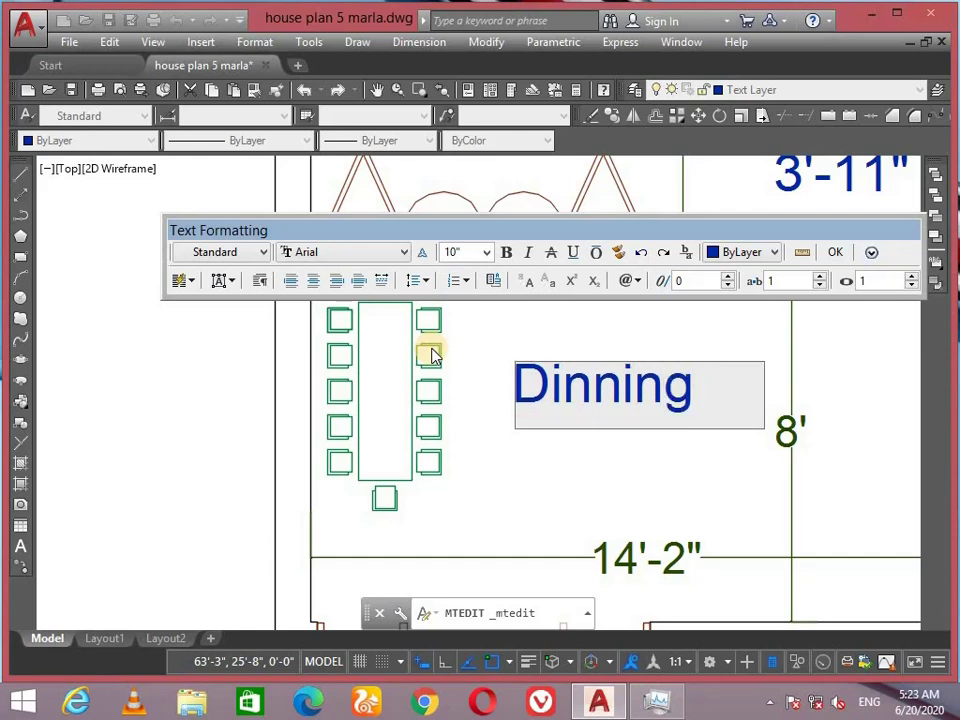
type("g Area")
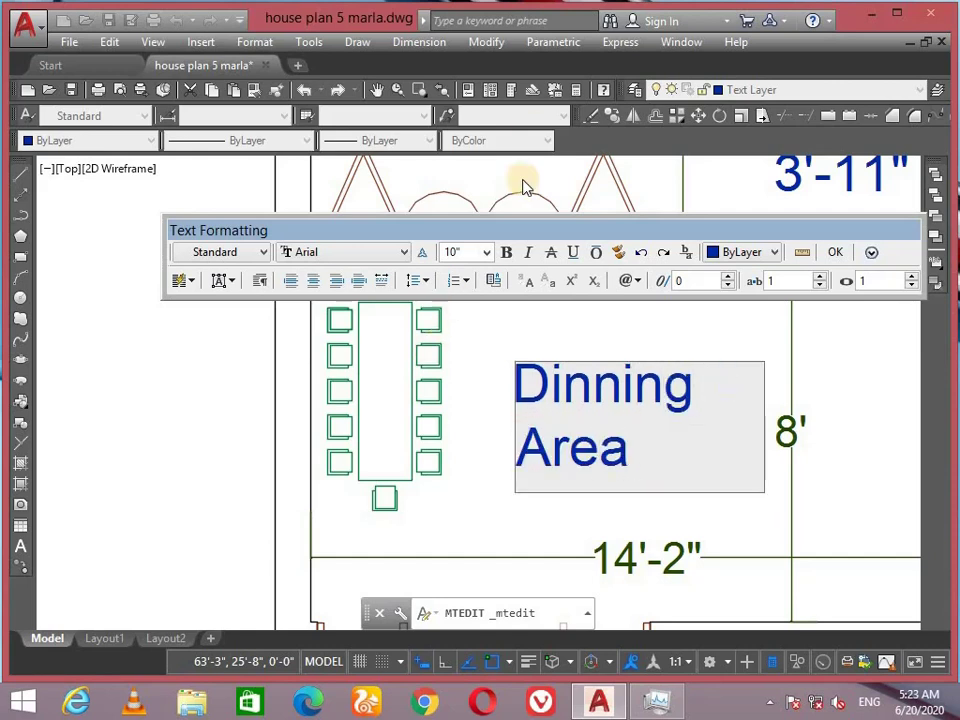
key("Return")
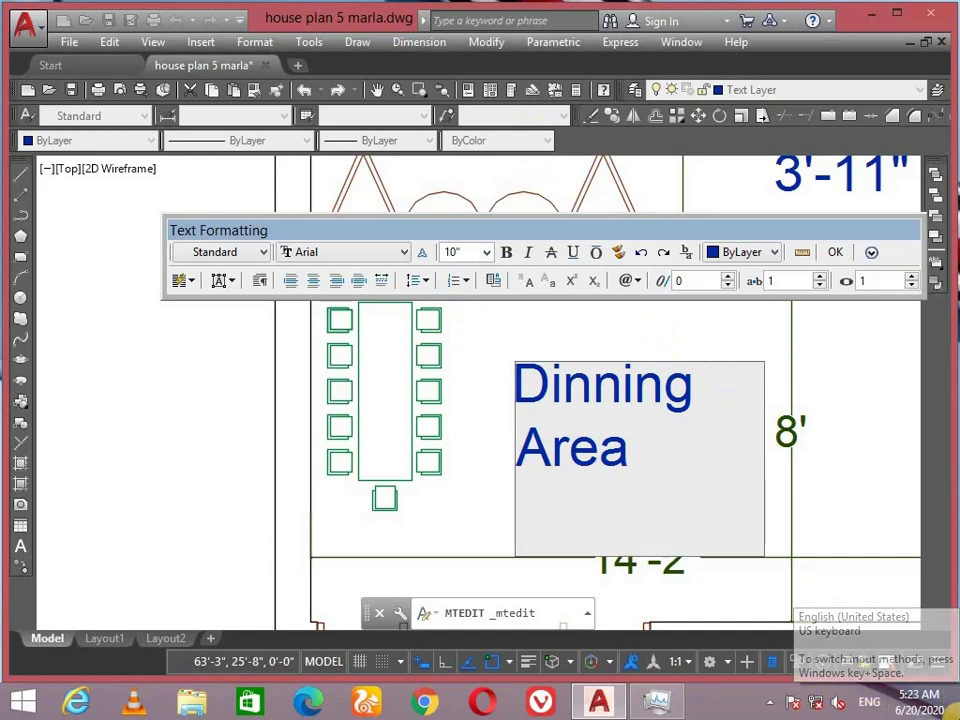
Enter the size 14'-2"X8' under the Dinning Area name and finish editing the label.
scroll(775, 630, "down", 4)
middle_click_drag(808, 530, 627, 401)
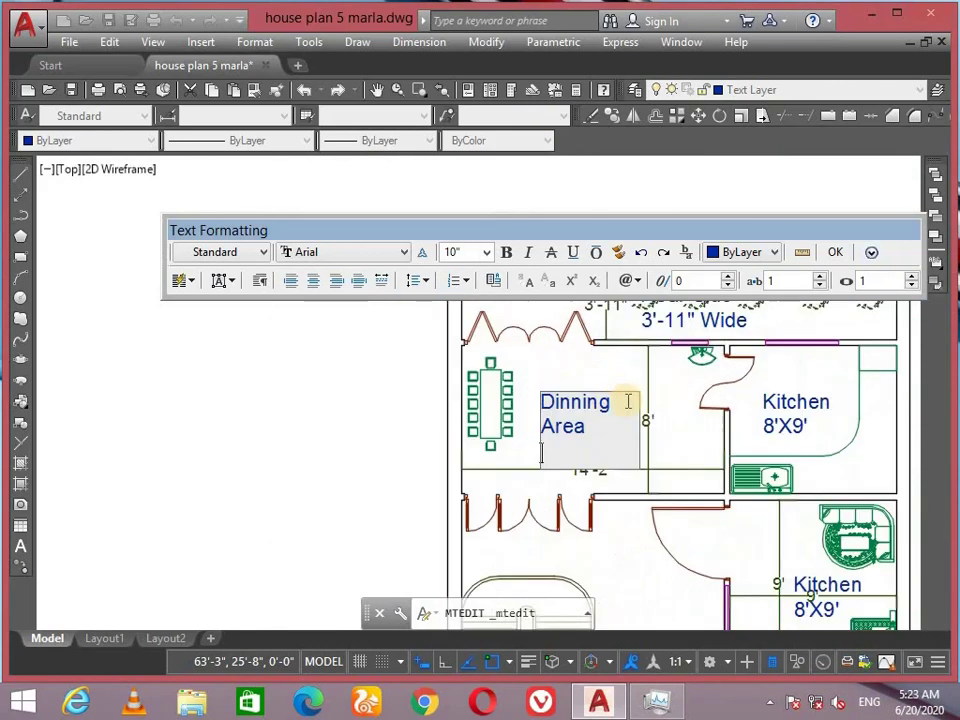
scroll(600, 405, "up", 5)
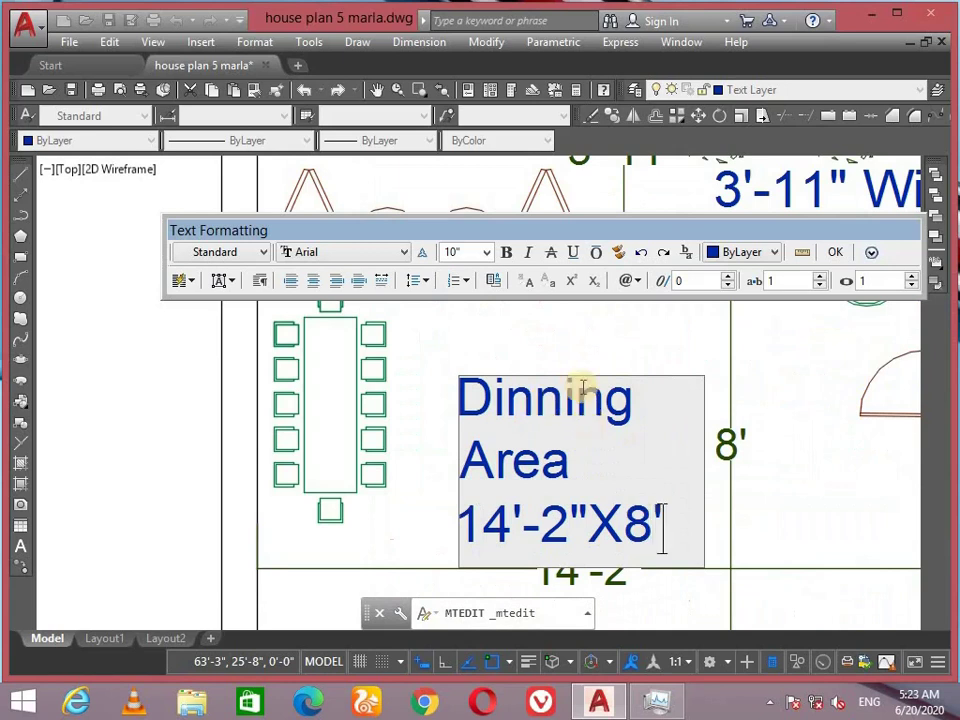
left_click(836, 252)
Widen the text frame of the Dinning Area label so its name fits on one line.
left_click(591, 406)
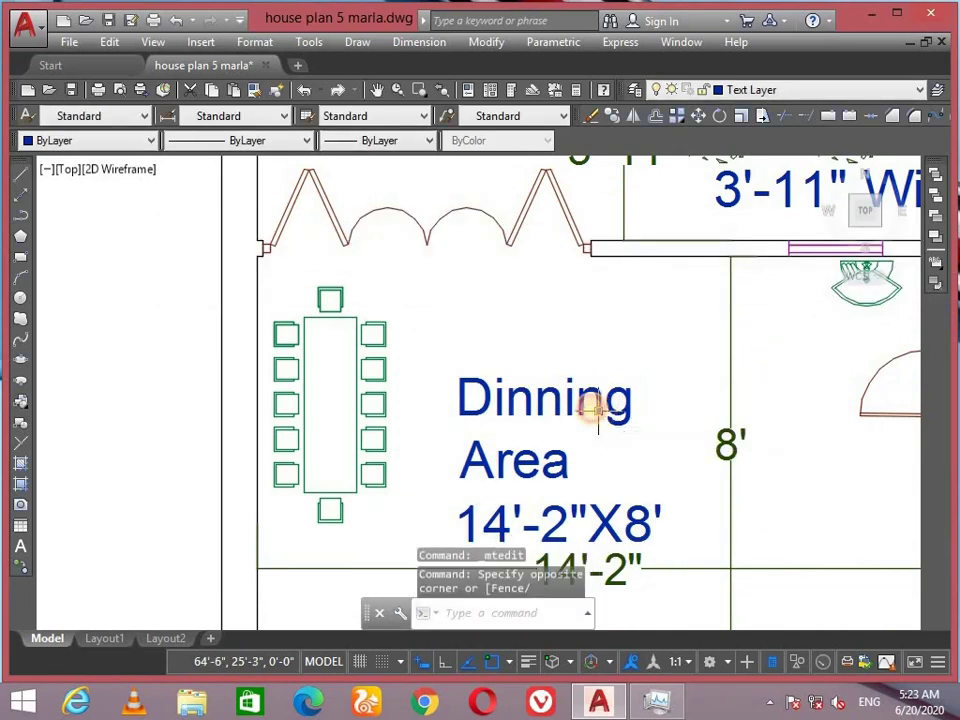
left_click(566, 398)
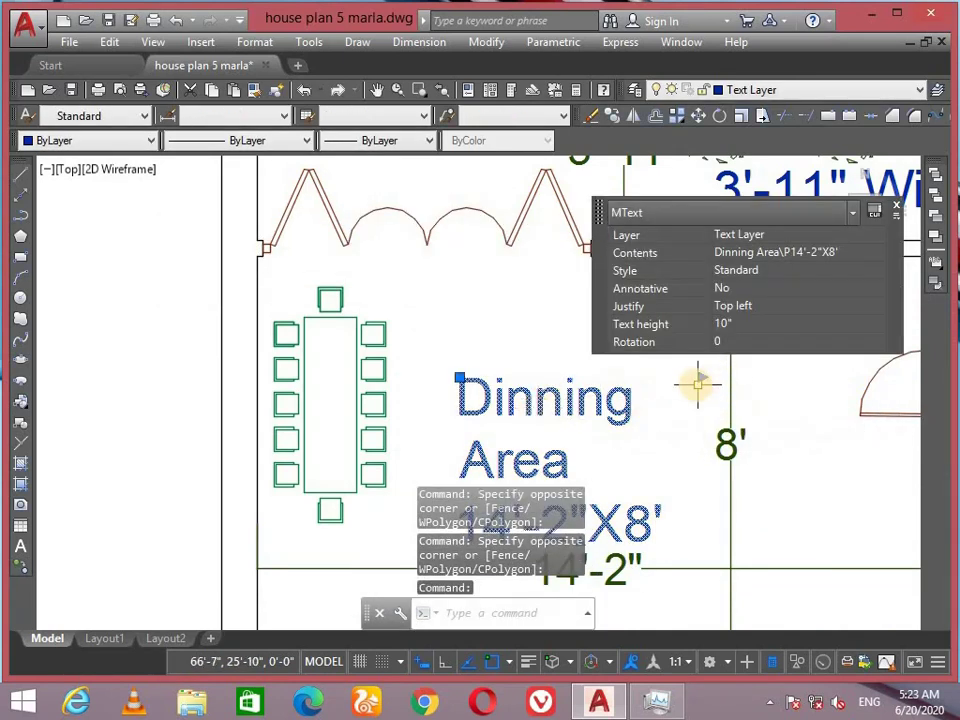
left_click(698, 379)
left_click(698, 379)
left_click(704, 378)
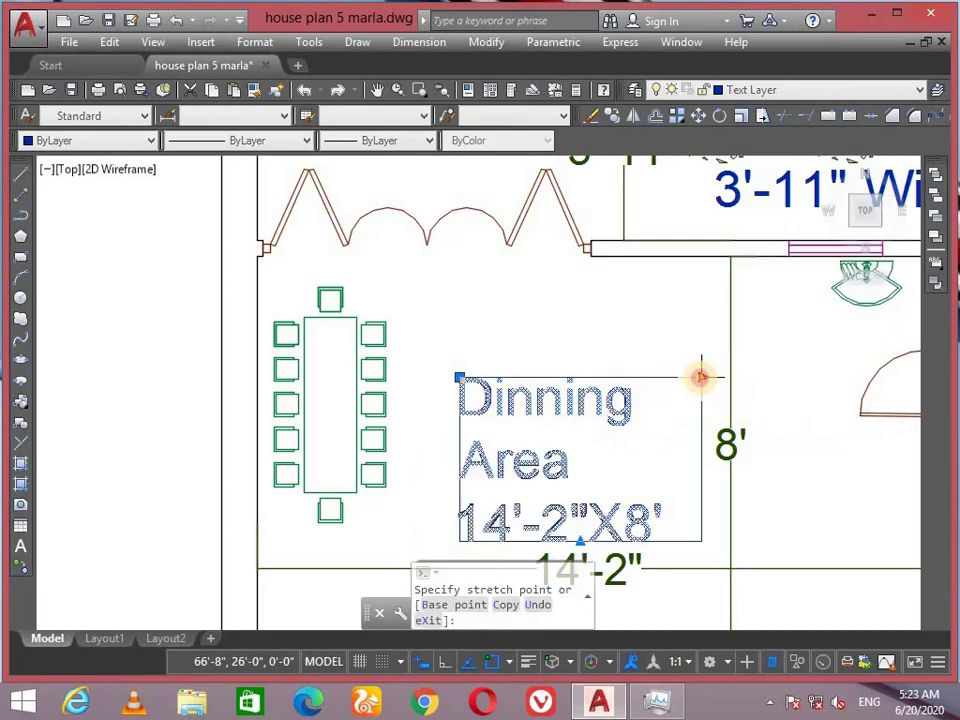
left_click(804, 370)
left_click(632, 467)
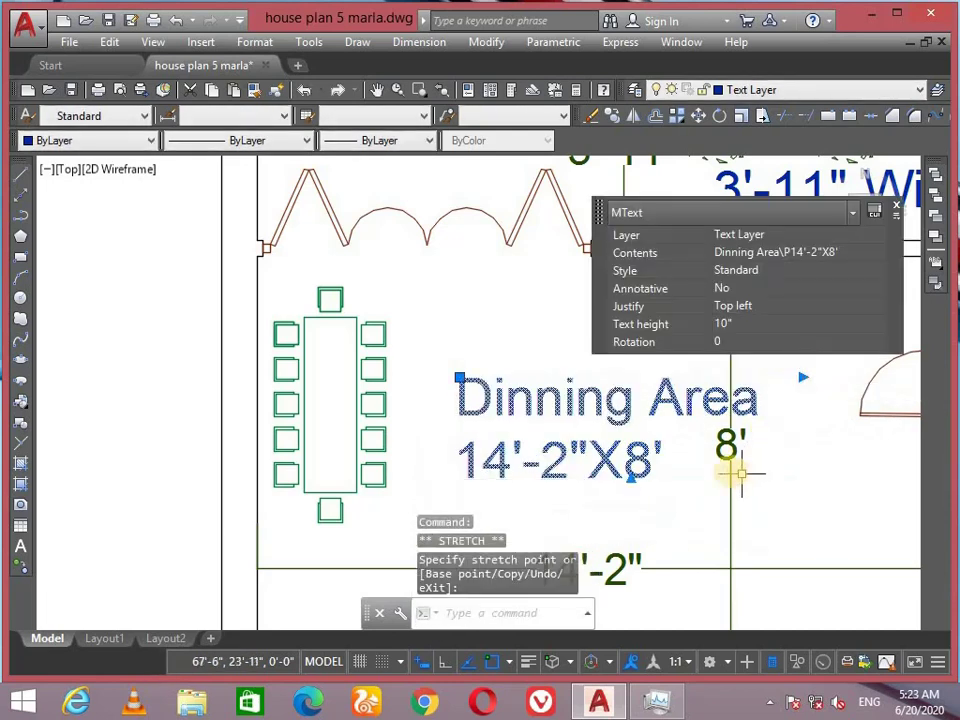
Replace the name line of the label in the room directly below the kitchen with "Bed Room", keeping the size on its own line.
scroll(558, 390, "down", 3)
middle_click_drag(558, 390, 420, 280)
scroll(420, 278, "up", 4)
scroll(390, 266, "down", 5)
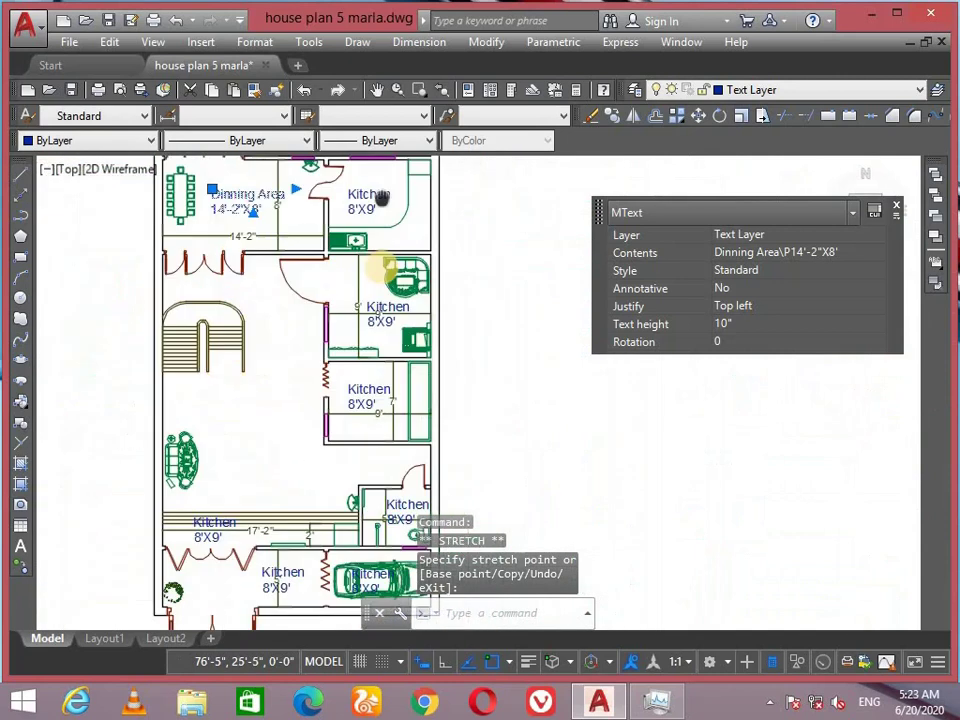
scroll(385, 290, "up", 4)
scroll(375, 285, "up", 2)
left_click(354, 369)
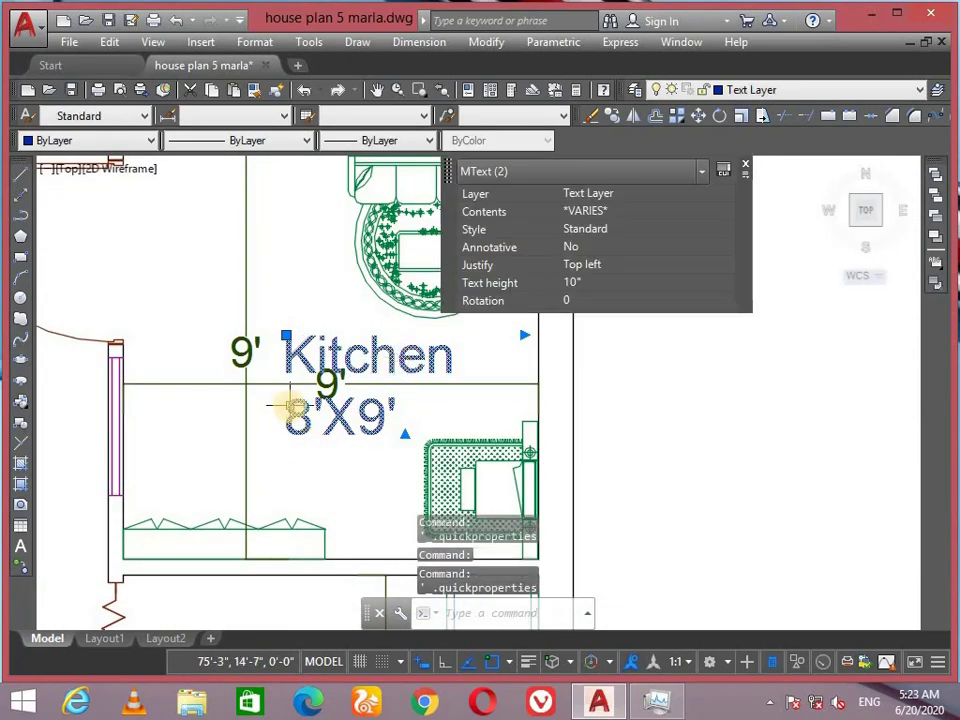
key("Escape")
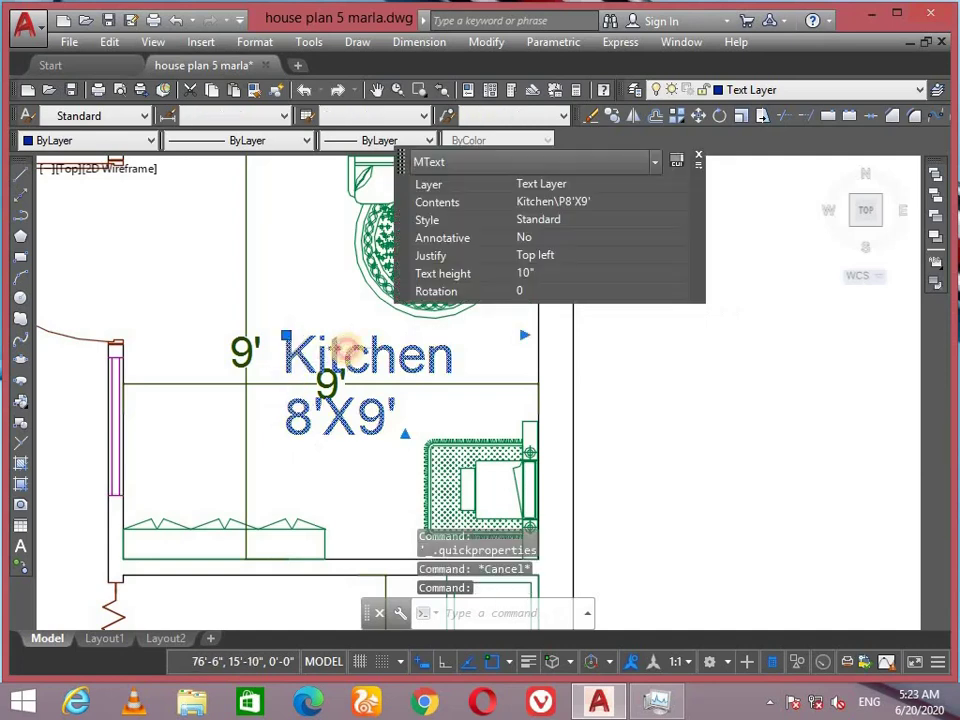
double_click(332, 375)
left_click_drag(465, 354, 135, 358)
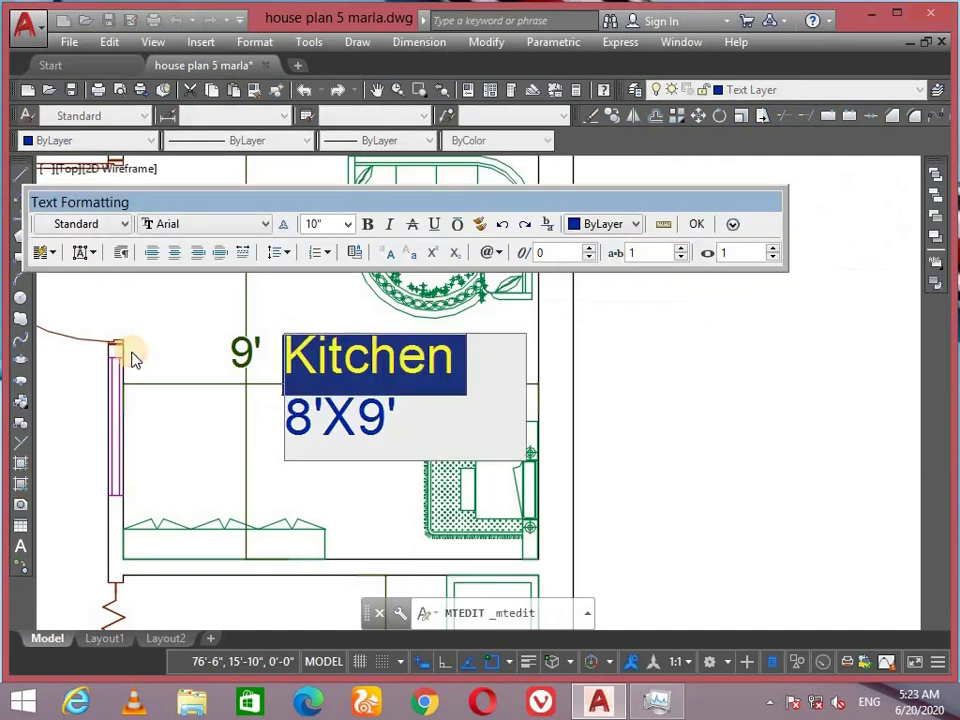
type("Bed Room")
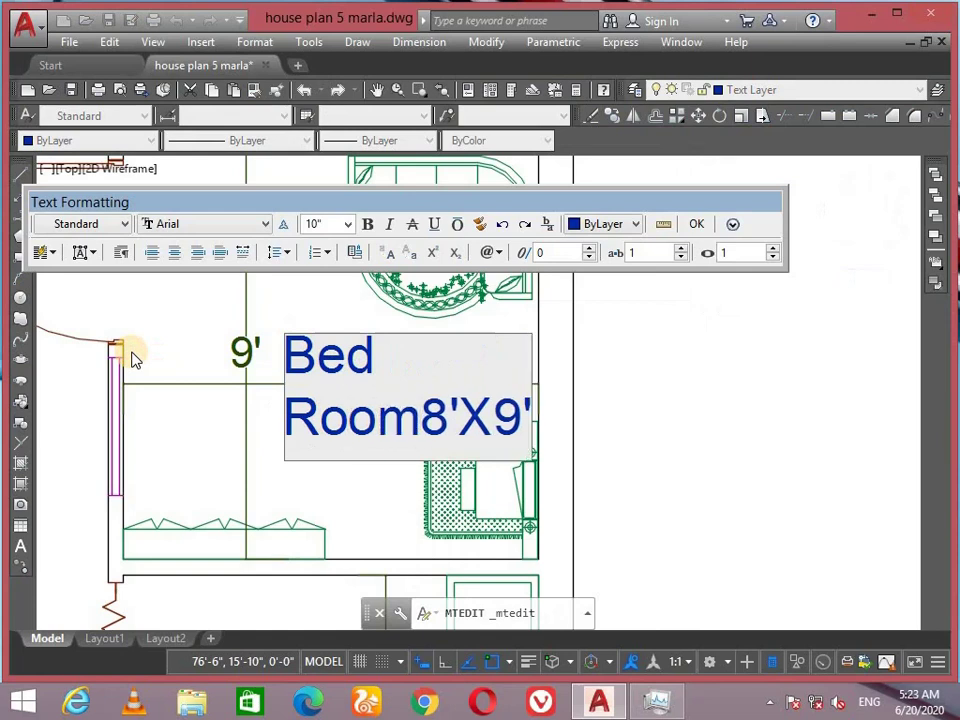
key("Return")
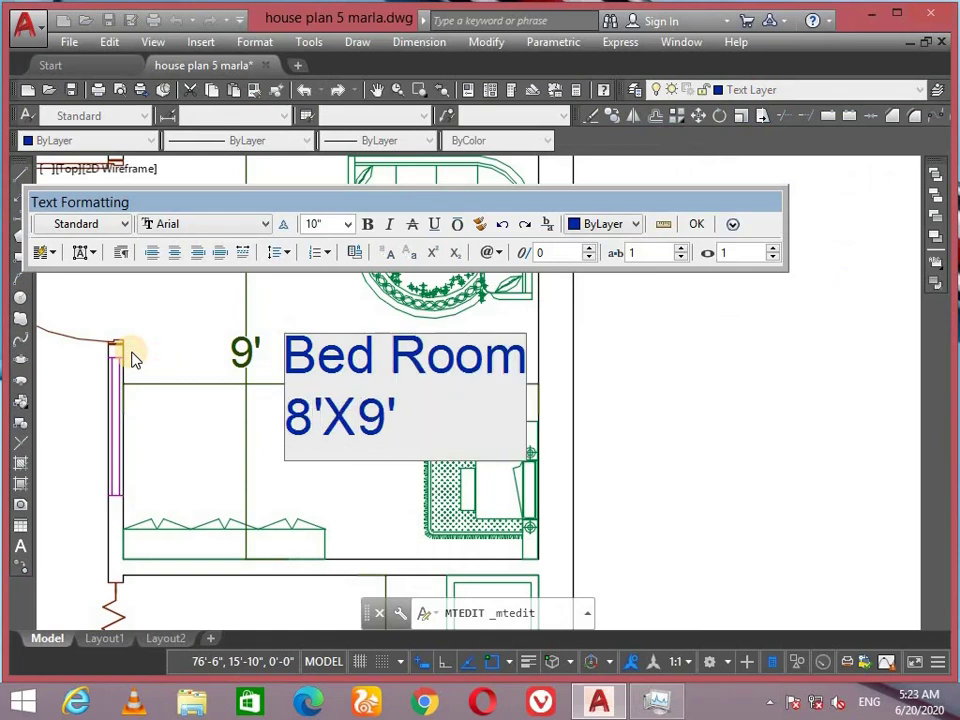
Change the size line of the Bed Room label to 9'X9' and finish editing the text.
key("Delete")
type("9")
left_click(429, 377)
Replace the name line of the label in the room directly below the Bed Room with "Store Room", keeping the size on its own line.
scroll(339, 397, "down", 4)
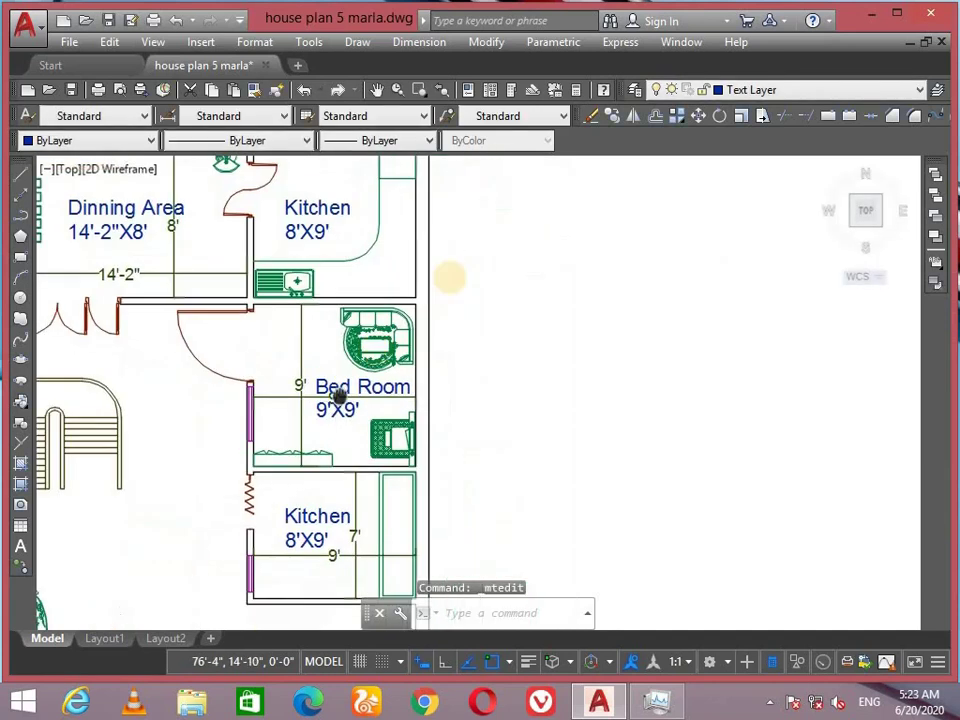
middle_click_drag(339, 397, 501, 214)
scroll(442, 350, "up", 6)
middle_click_drag(559, 323, 424, 315)
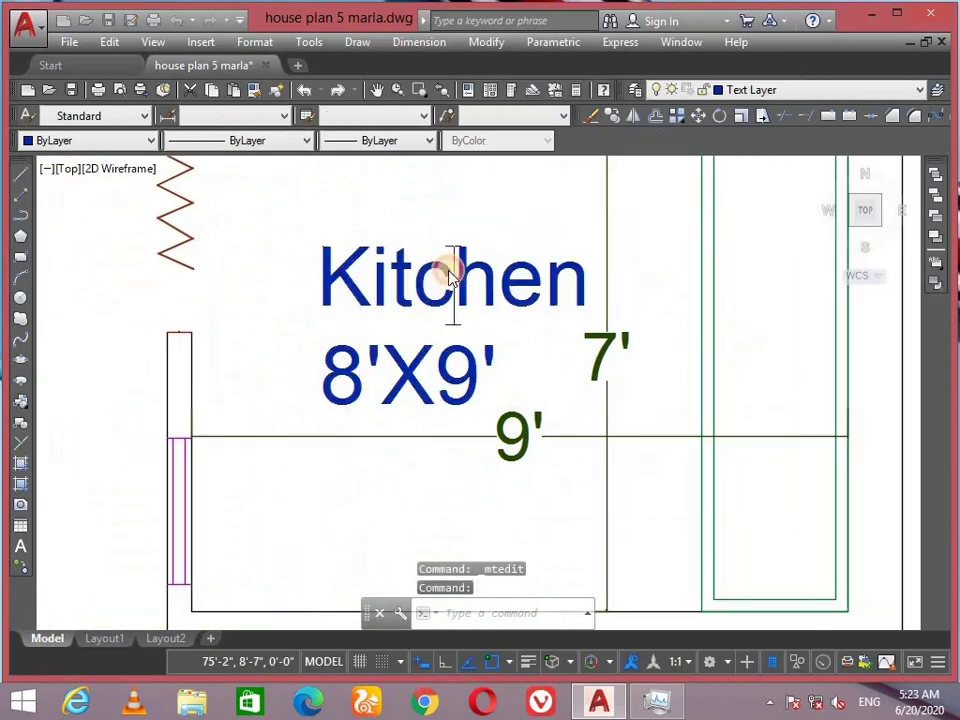
double_click(478, 345)
left_click_drag(575, 293, 167, 285)
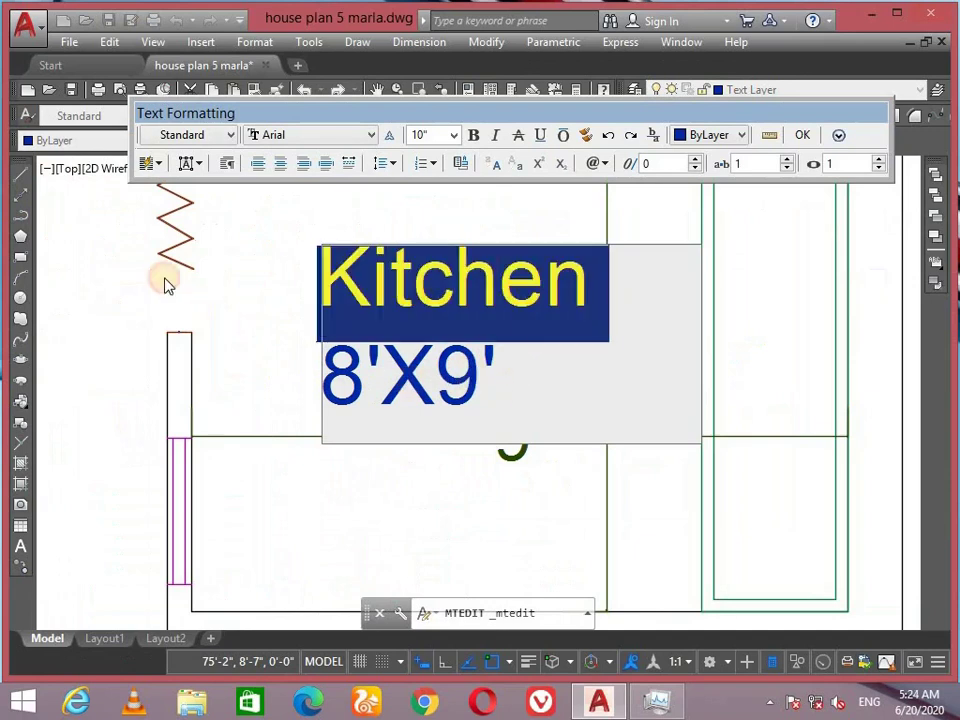
type("Stio8'X9")
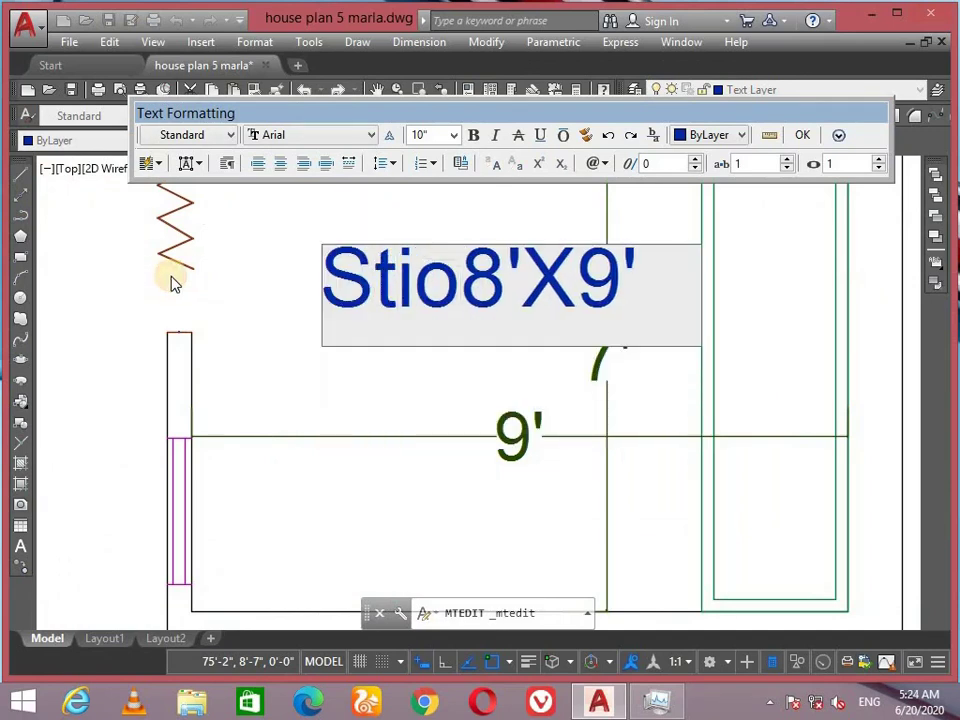
key("BackSpace")
key("BackSpace")
type("ore")
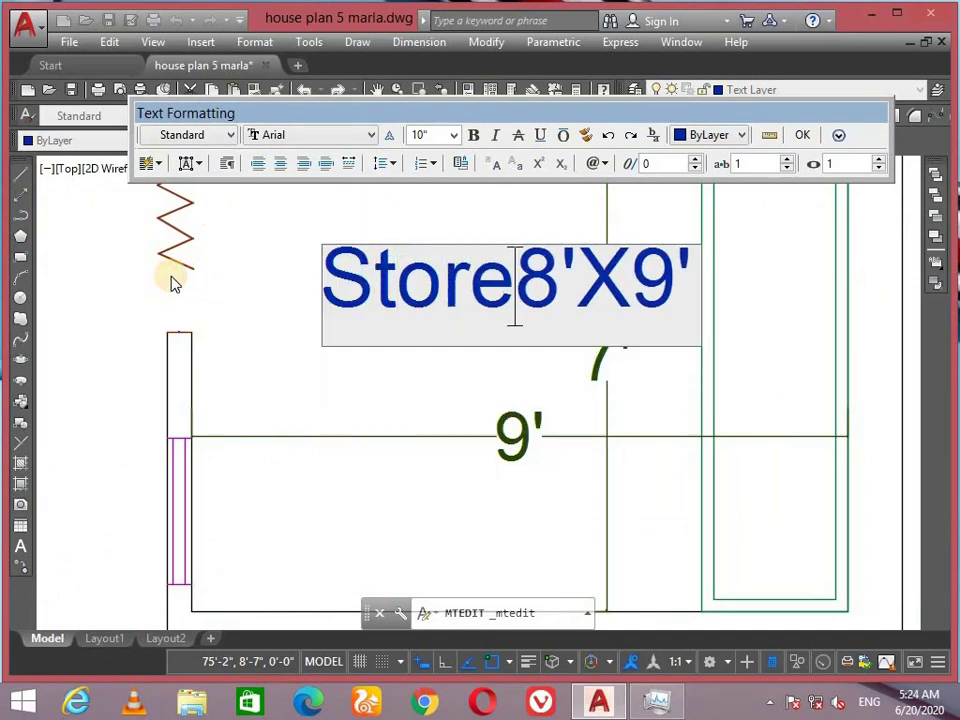
key("Return")
type("Roo")
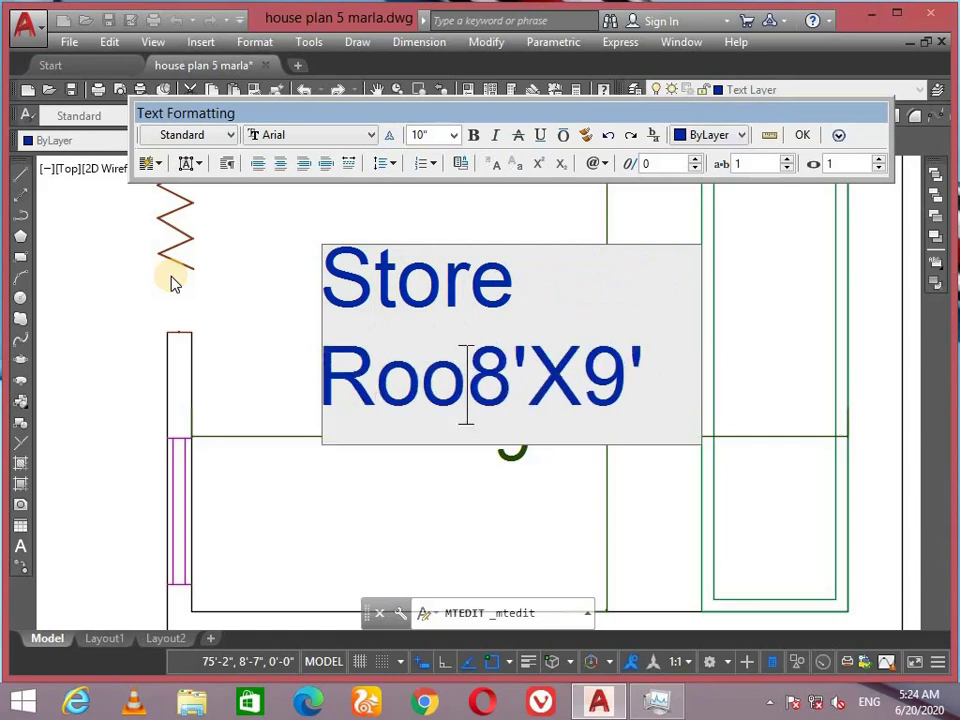
type("m")
key("Return")
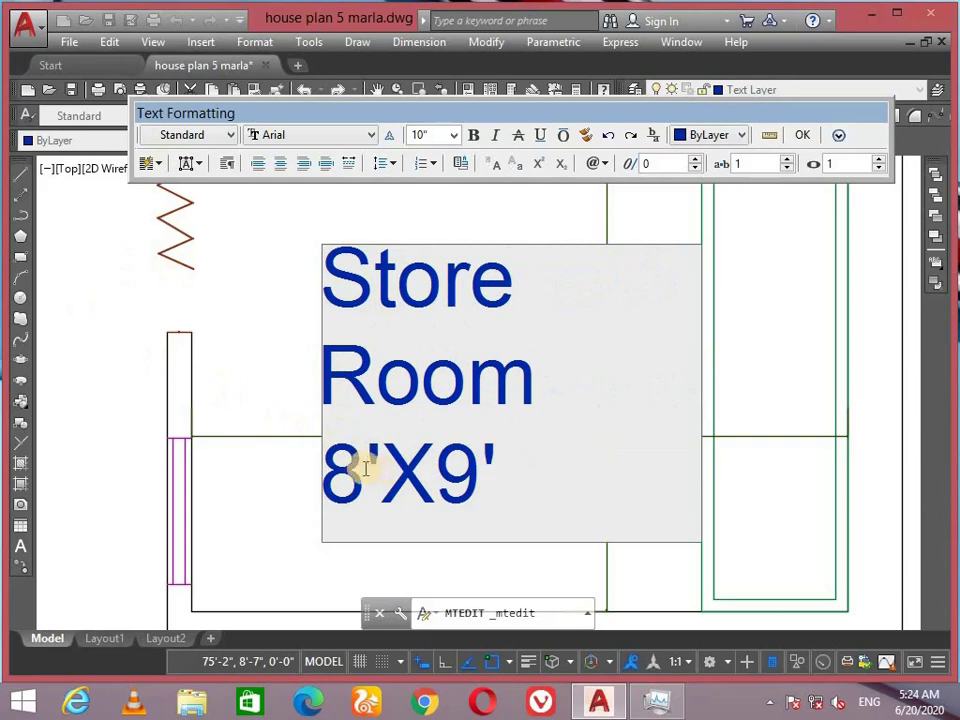
Change the size line of the Store Room label to 9'X7' and finish editing the text.
left_click_drag(366, 468, 315, 480)
type("9")
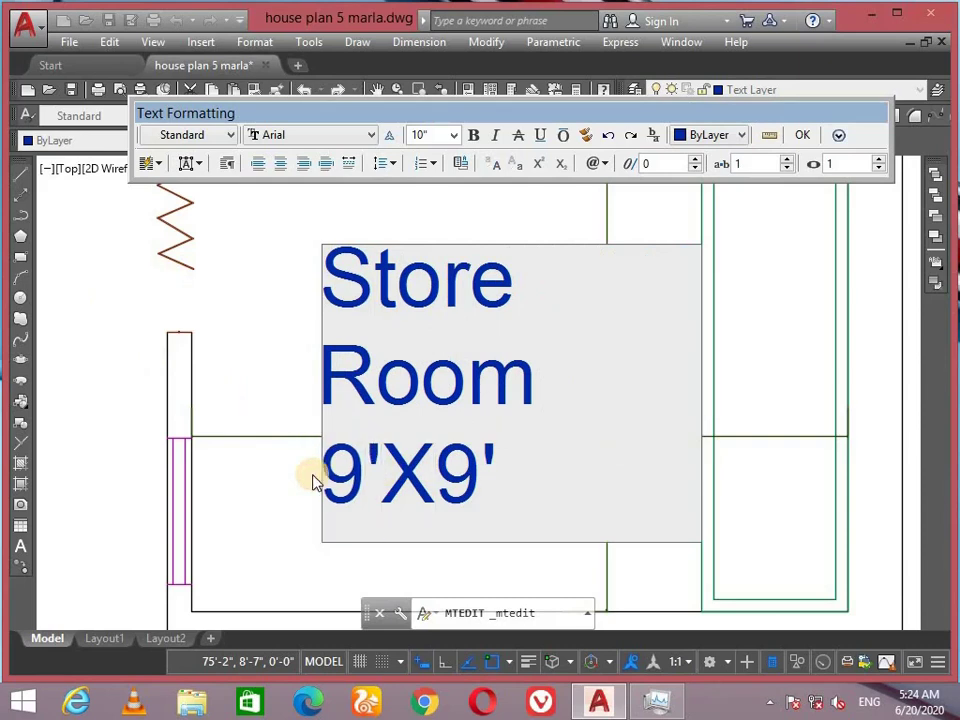
key("Right")
key("Right")
key("Delete")
type("7")
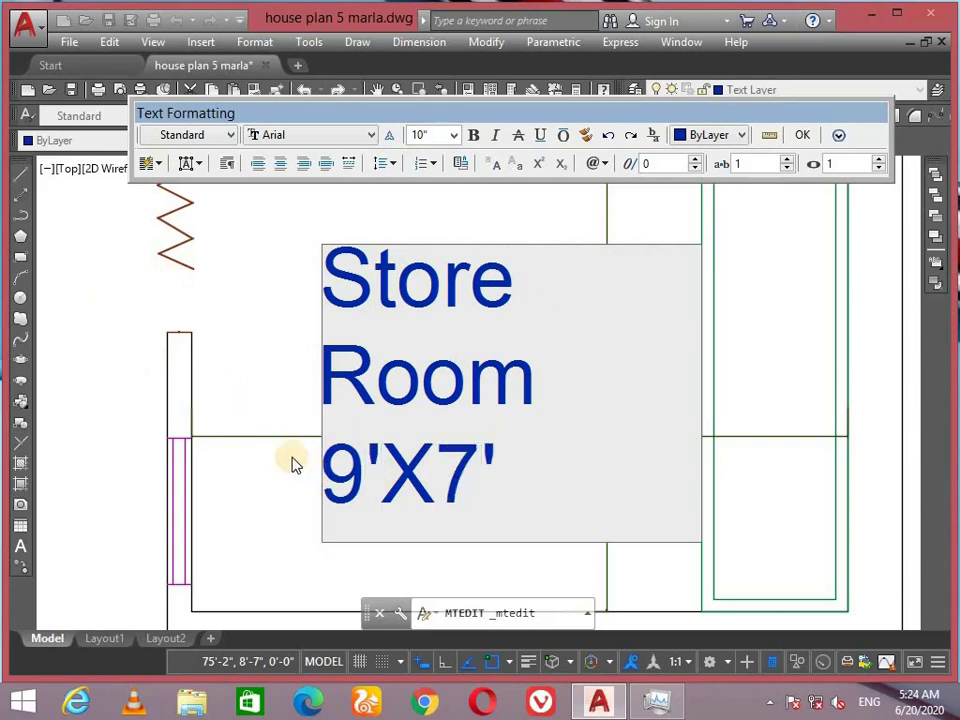
left_click(800, 135)
Widen the text frame of the Store Room label so its name fits on one line.
left_click(439, 285)
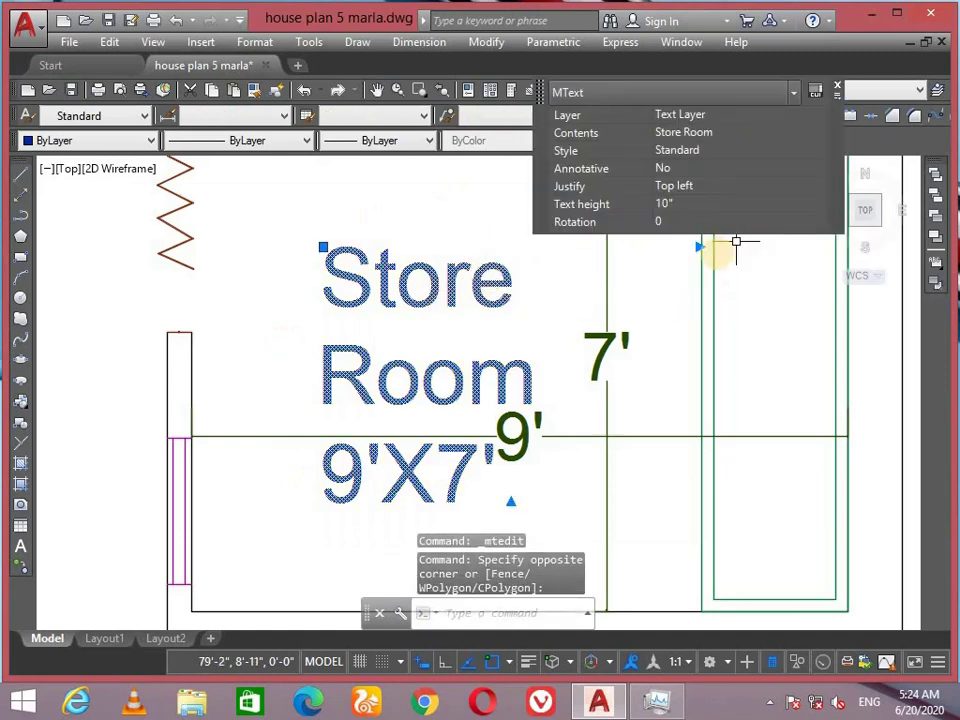
left_click(704, 245)
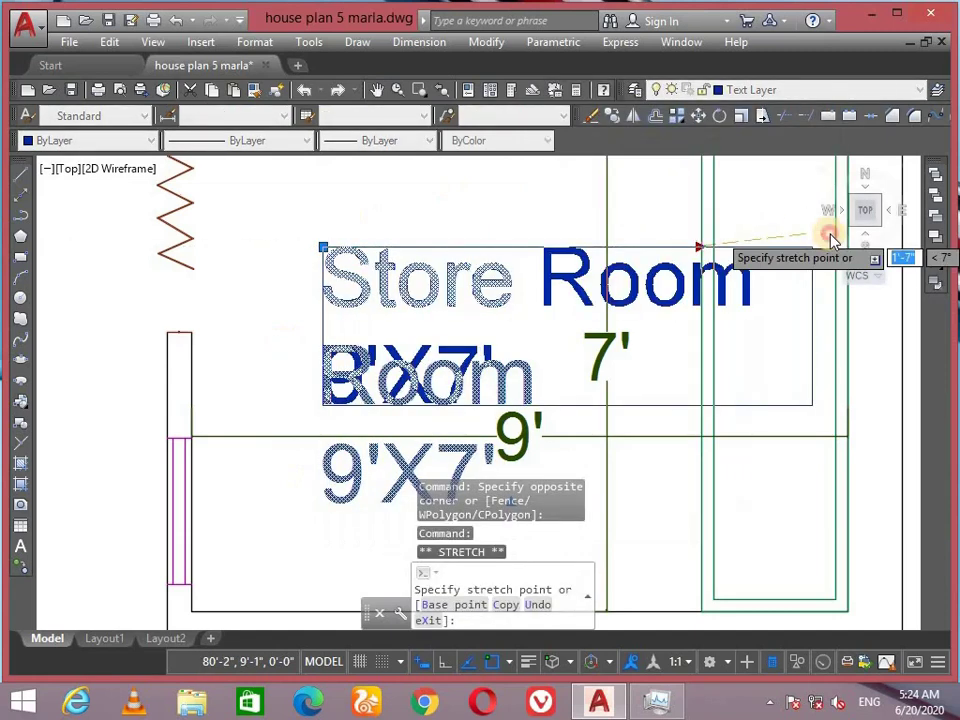
left_click(799, 244)
scroll(465, 360, "down", 6)
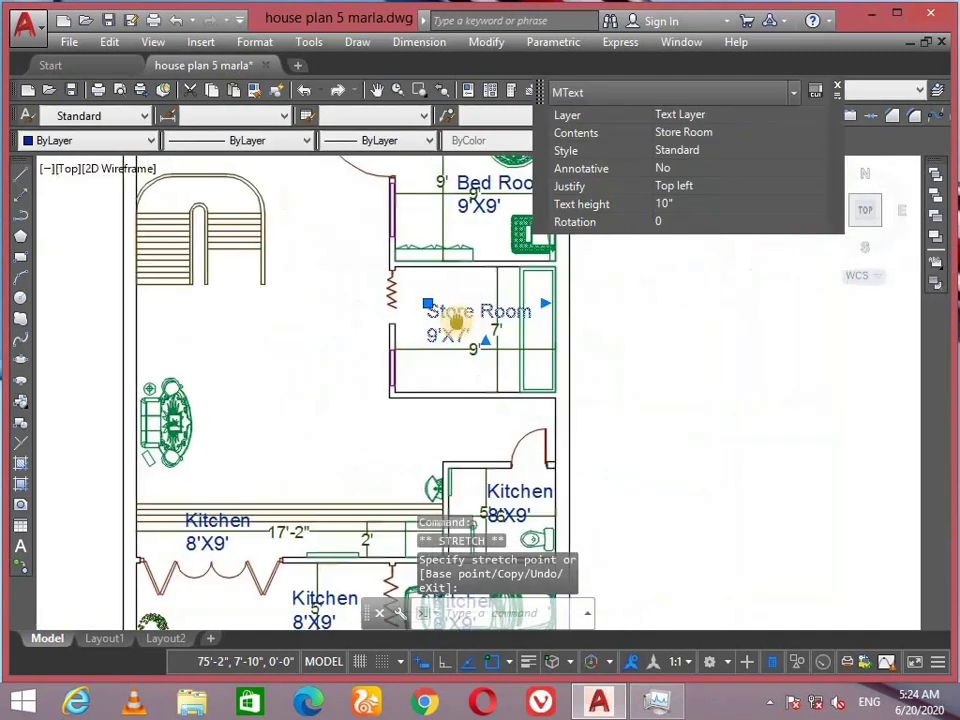
middle_click_drag(473, 392, 481, 390)
scroll(493, 375, "up", 8)
left_click(360, 272)
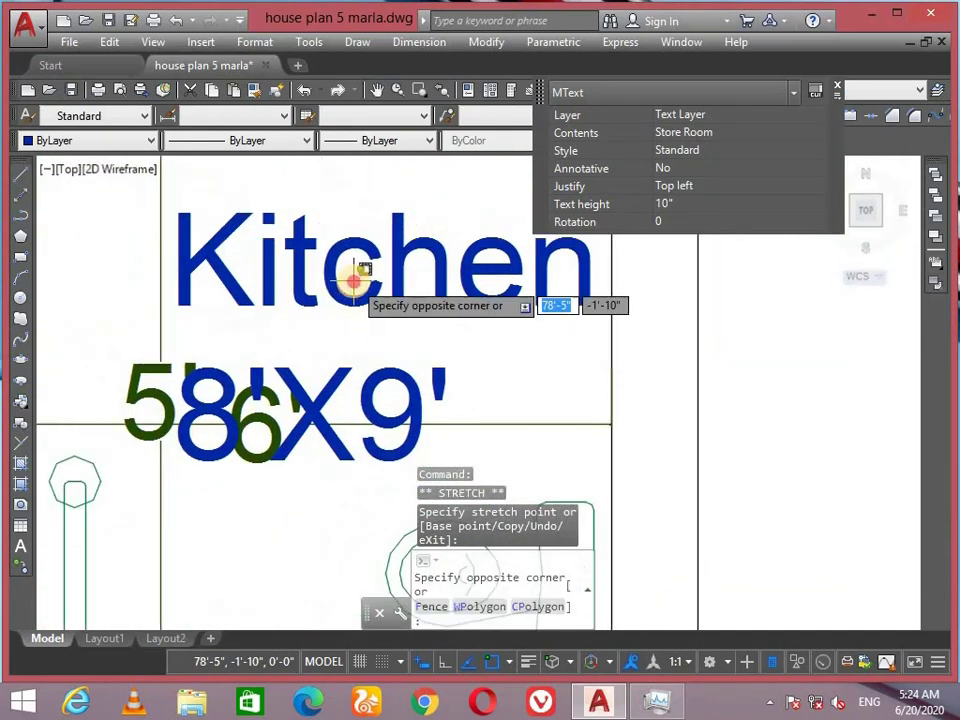
left_click(322, 293)
left_click(322, 291)
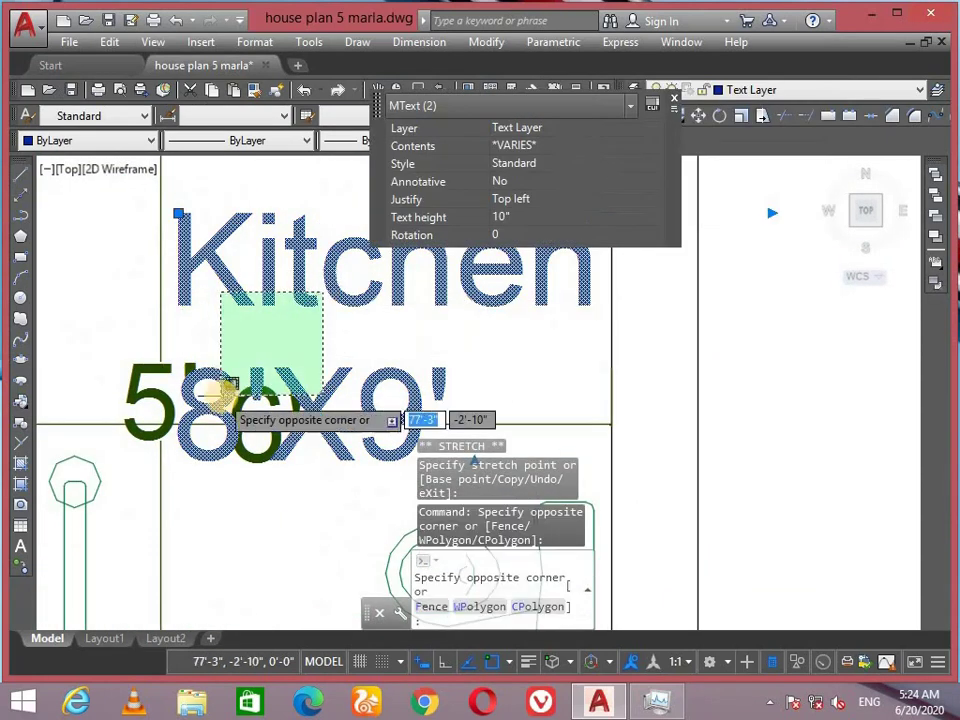
scroll(225, 395, "down", 2)
left_click(253, 321)
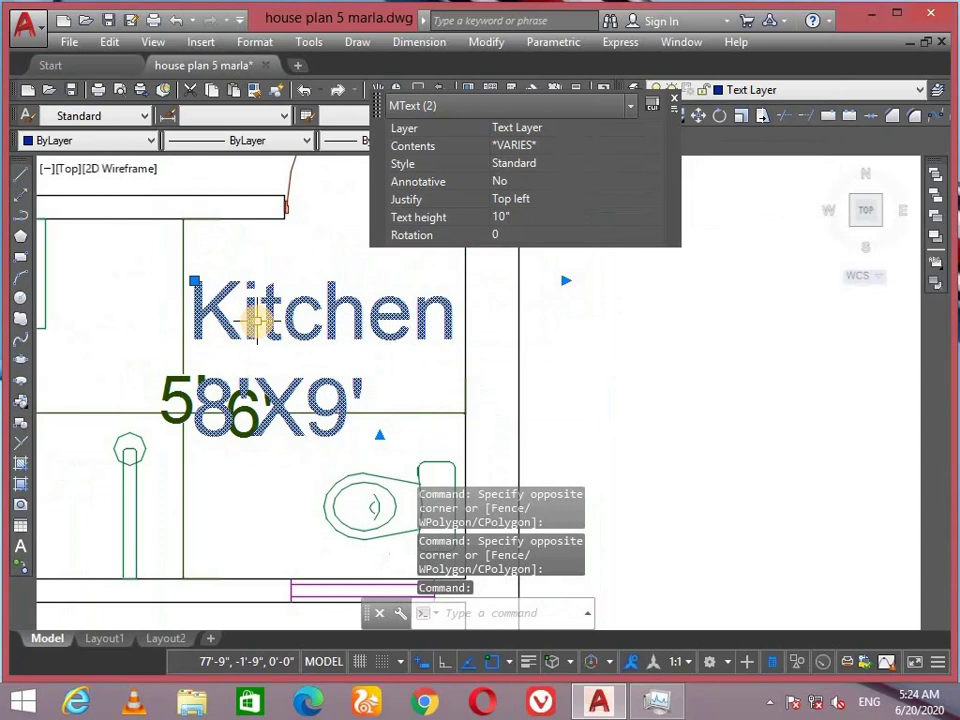
key("Escape")
Replace the name line of the label in the room with the toilet with "Bath Room", keeping the size on its own line.
double_click(288, 300)
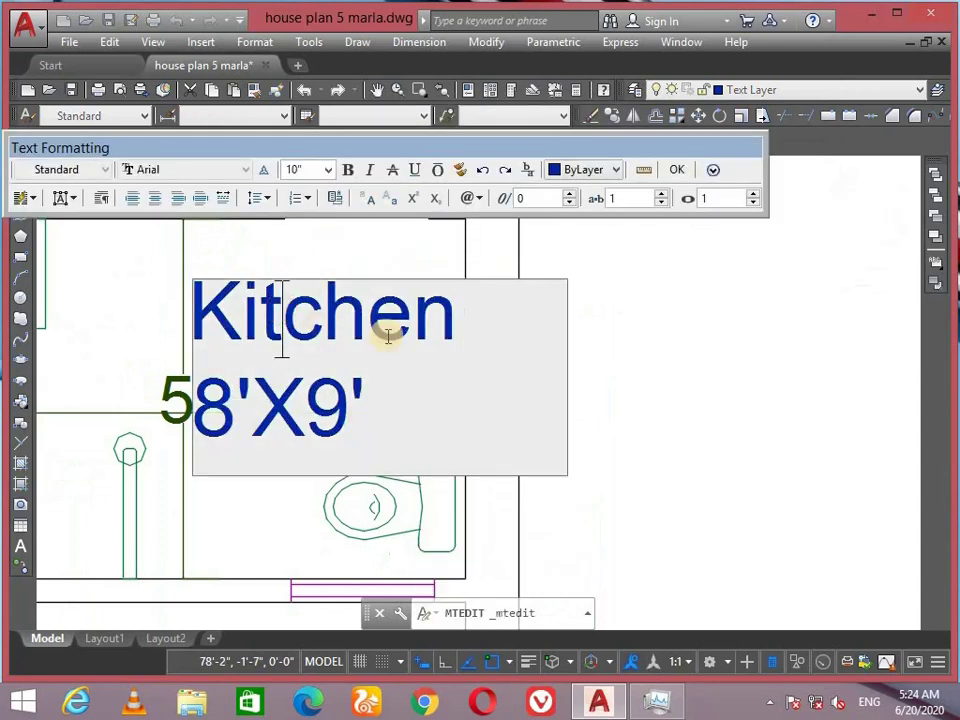
left_click_drag(471, 317, 27, 270)
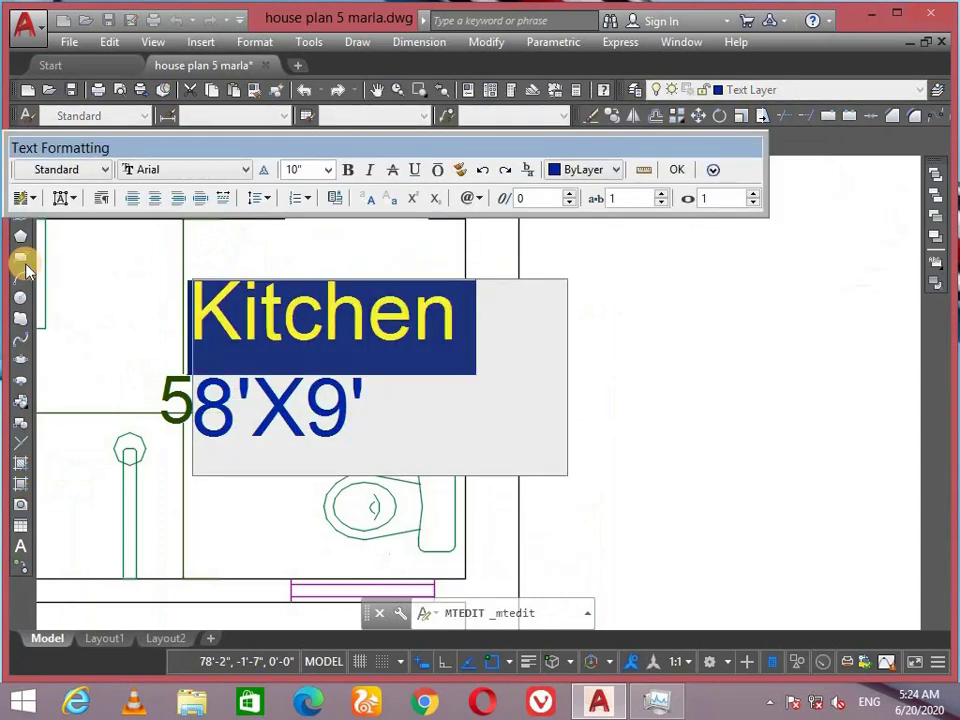
type("Bath ")
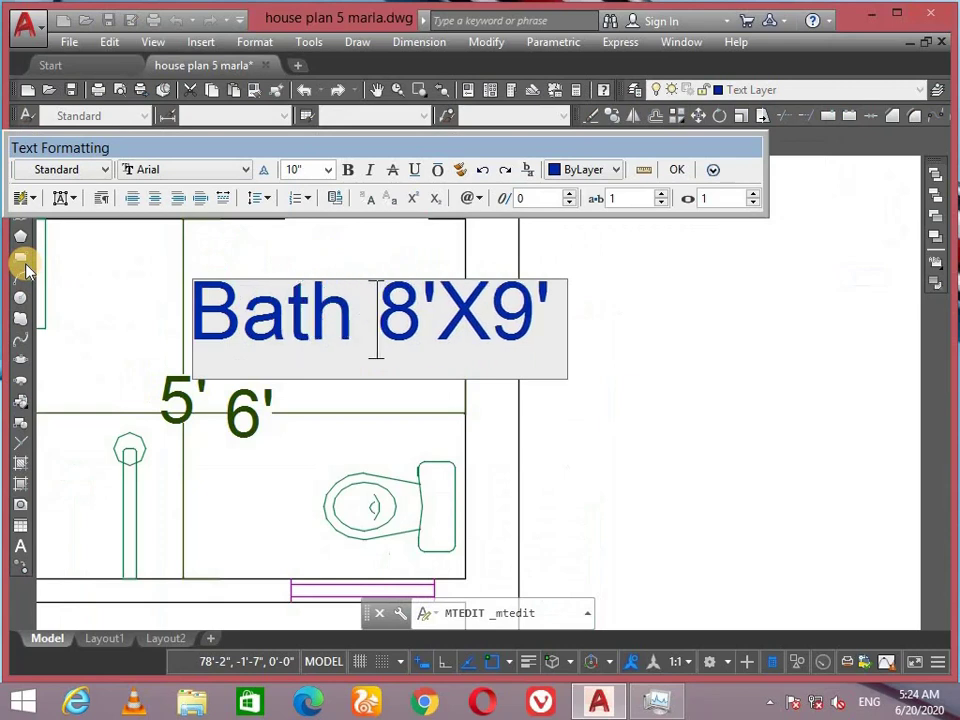
type("Room")
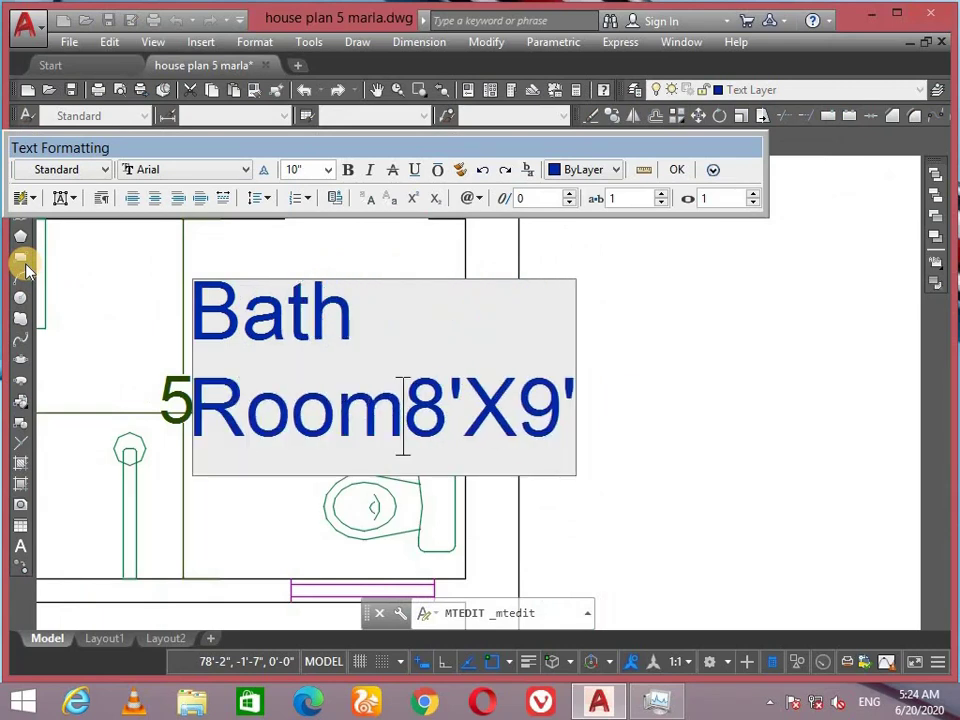
key("Return")
Change the size line of the Bath Room label to 6'X5' and finish editing the text.
key("BackSpace")
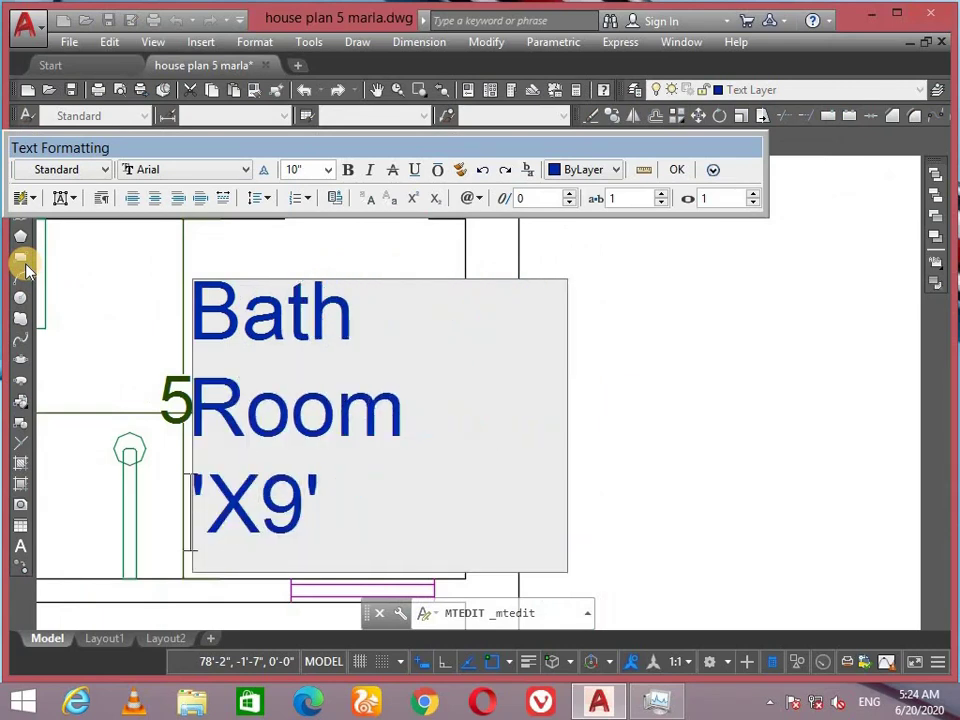
type("5")
key("Delete")
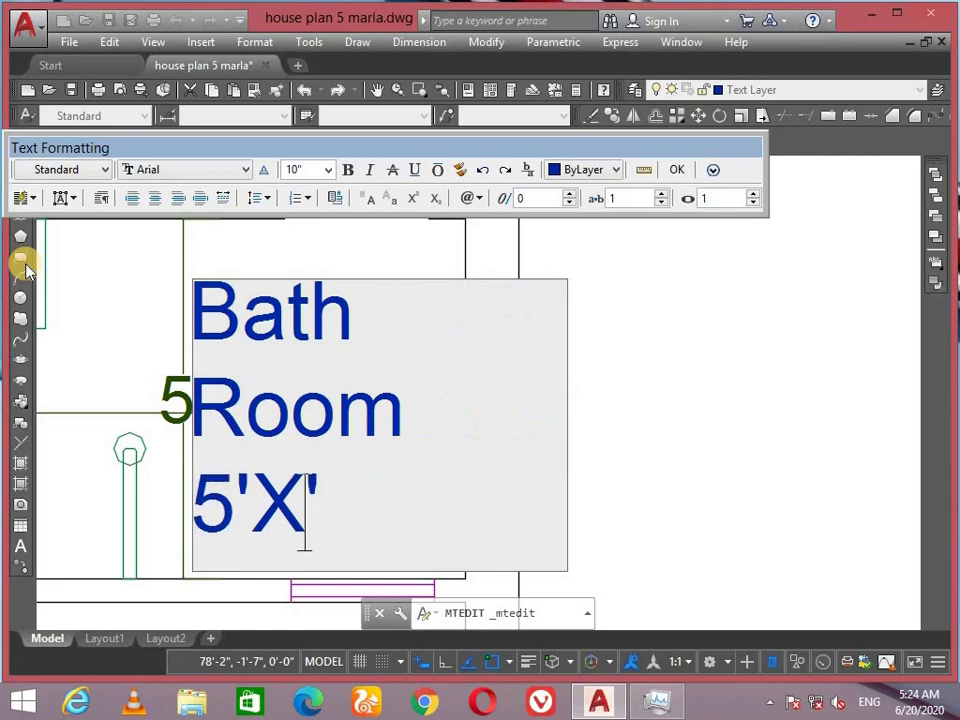
type("6")
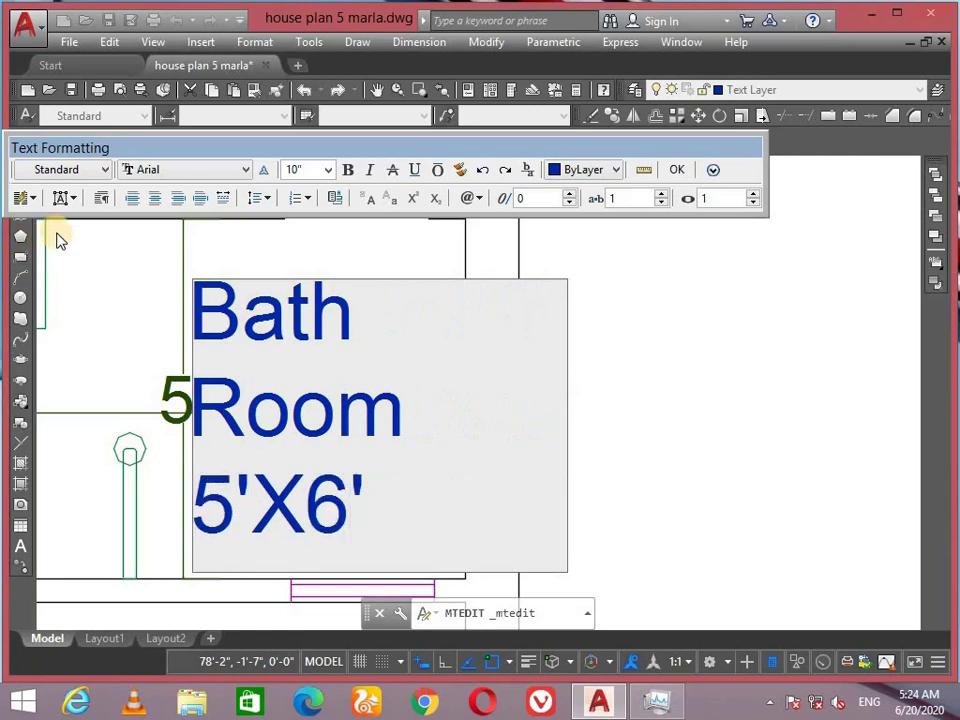
key("BackSpace")
type("5")
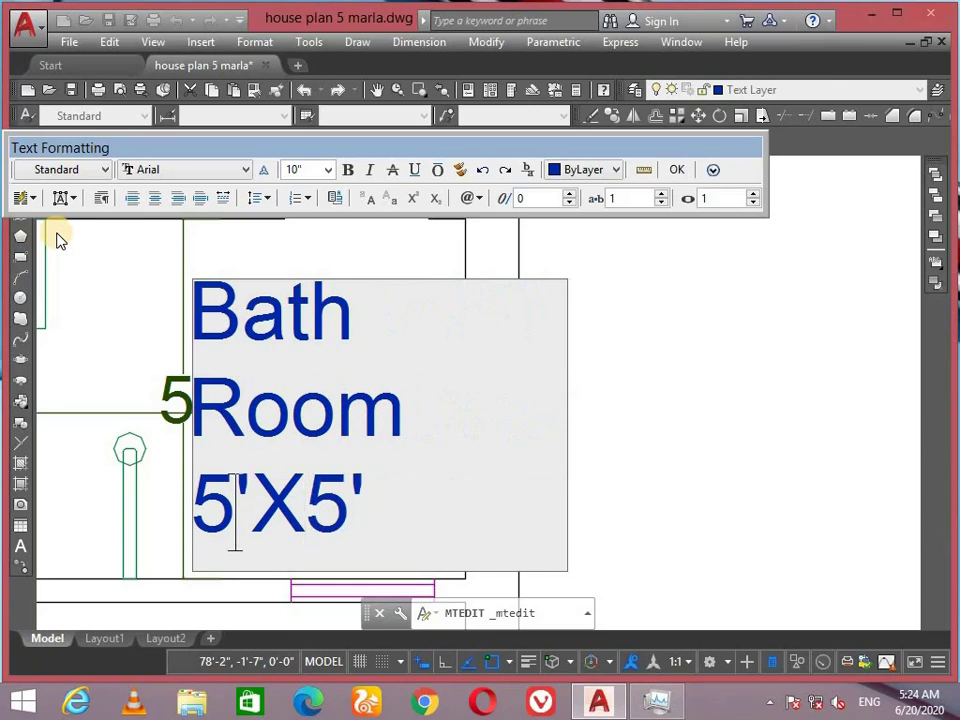
key("BackSpace")
type("6")
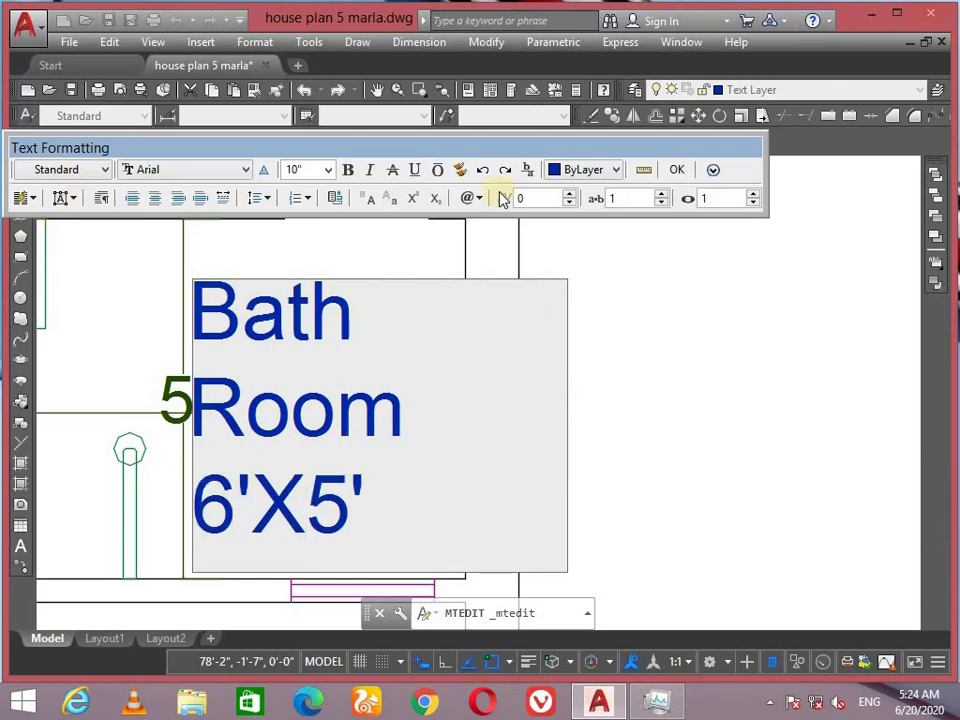
left_click(675, 170)
Widen the text frame of the Bath Room label so its name fits on one line.
double_click(284, 315)
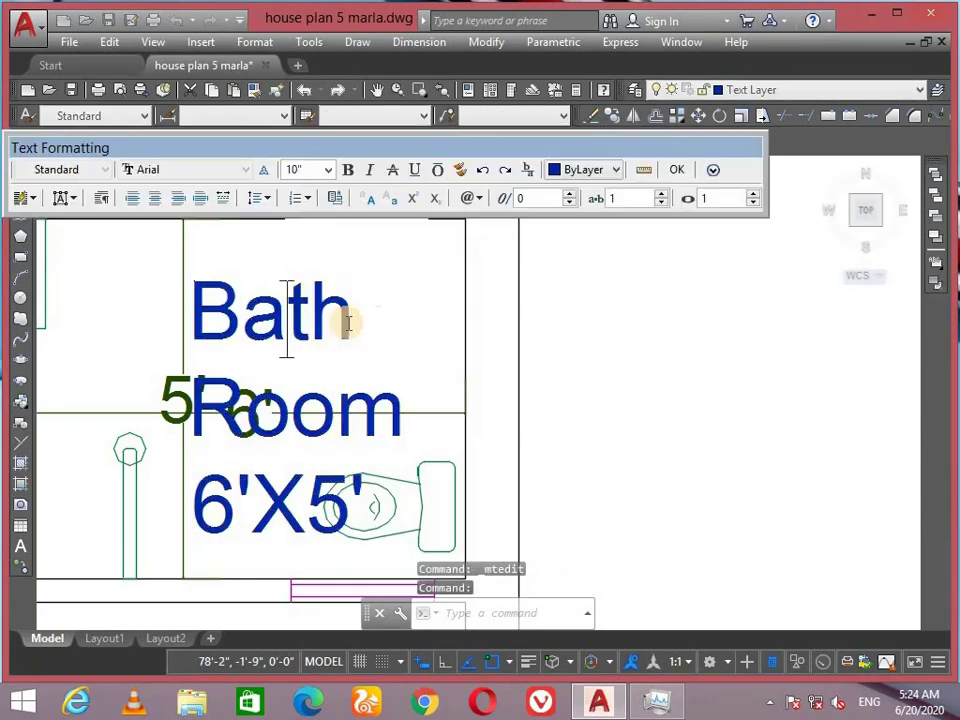
left_click(675, 172)
left_click(349, 311)
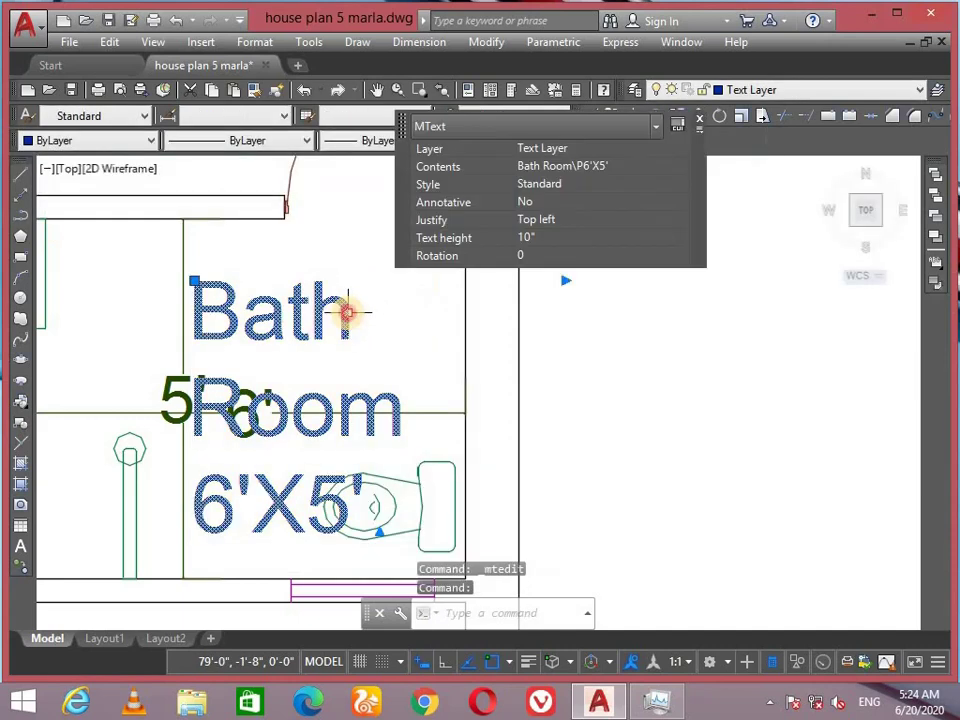
left_click(563, 283)
left_click(709, 279)
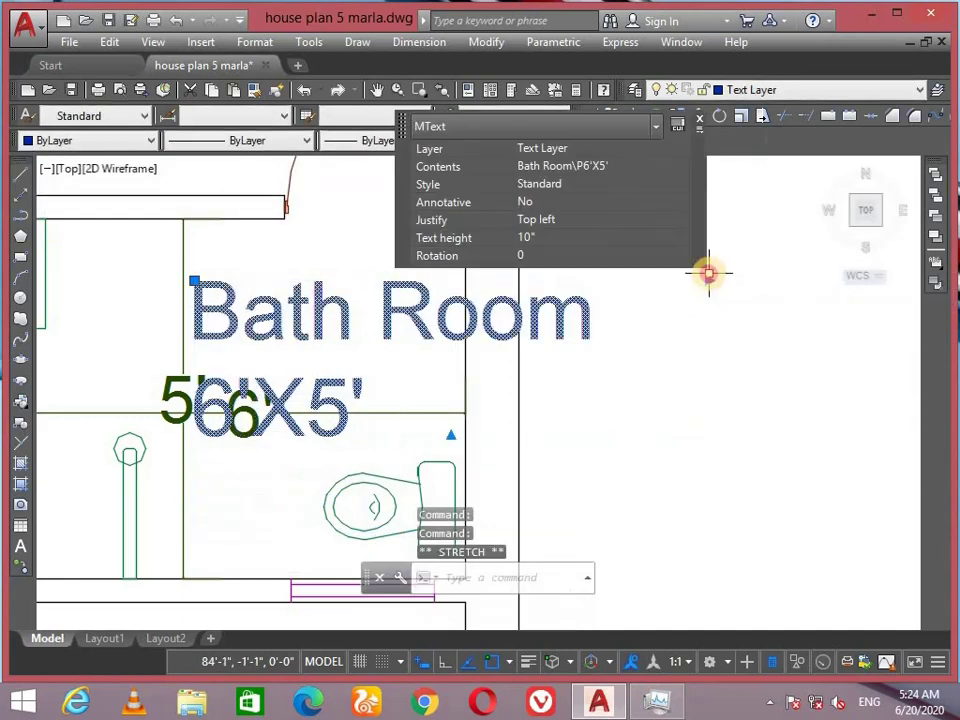
Move the Bath Room label left so it lies between the bathroom walls, and clear the selection.
left_click(195, 281)
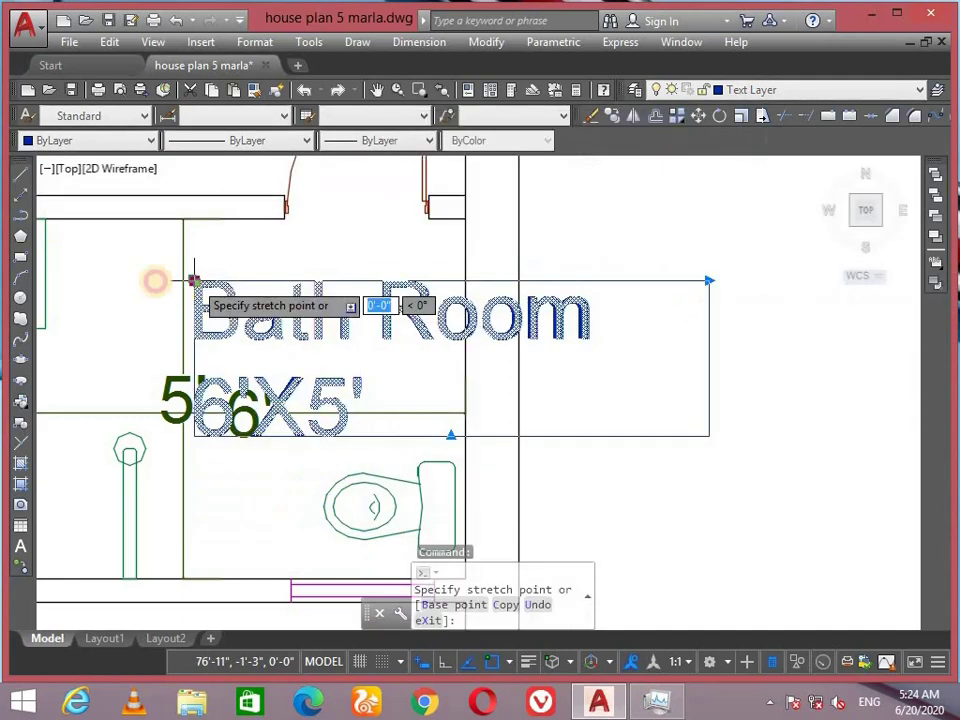
scroll(215, 284, "down", 4)
scroll(258, 290, "up", 4)
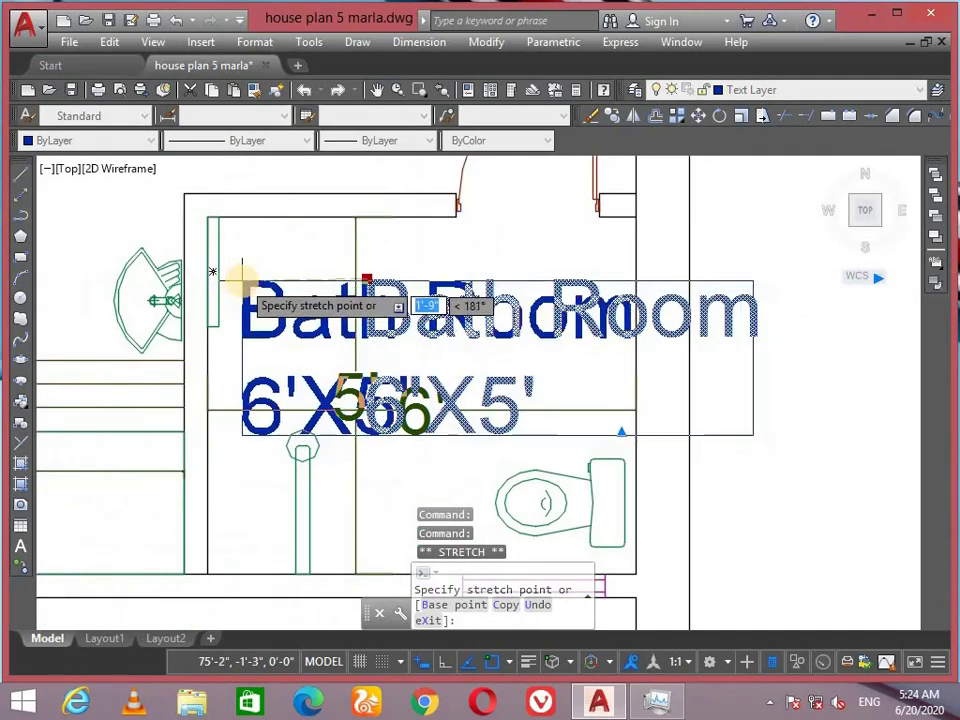
left_click(240, 264)
scroll(421, 377, "up", 4)
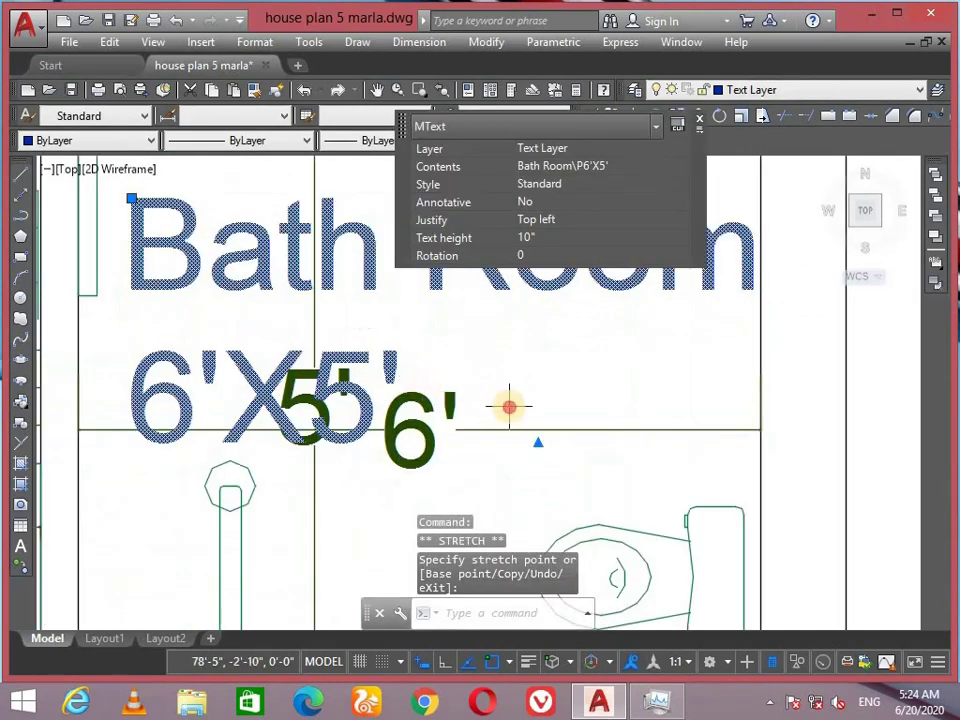
left_click(514, 399)
left_click(509, 406)
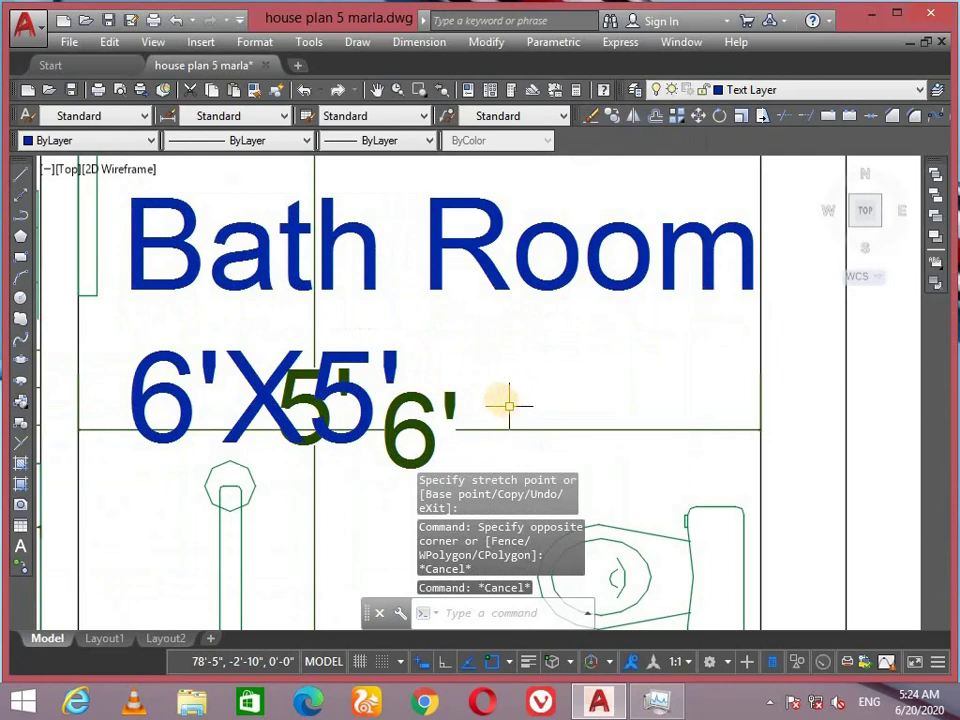
Replace the name line of the label beside the 17'-2" dimension with "Foot Area", keeping the size on its own line.
scroll(509, 405, "down", 5)
scroll(460, 405, "up", 6)
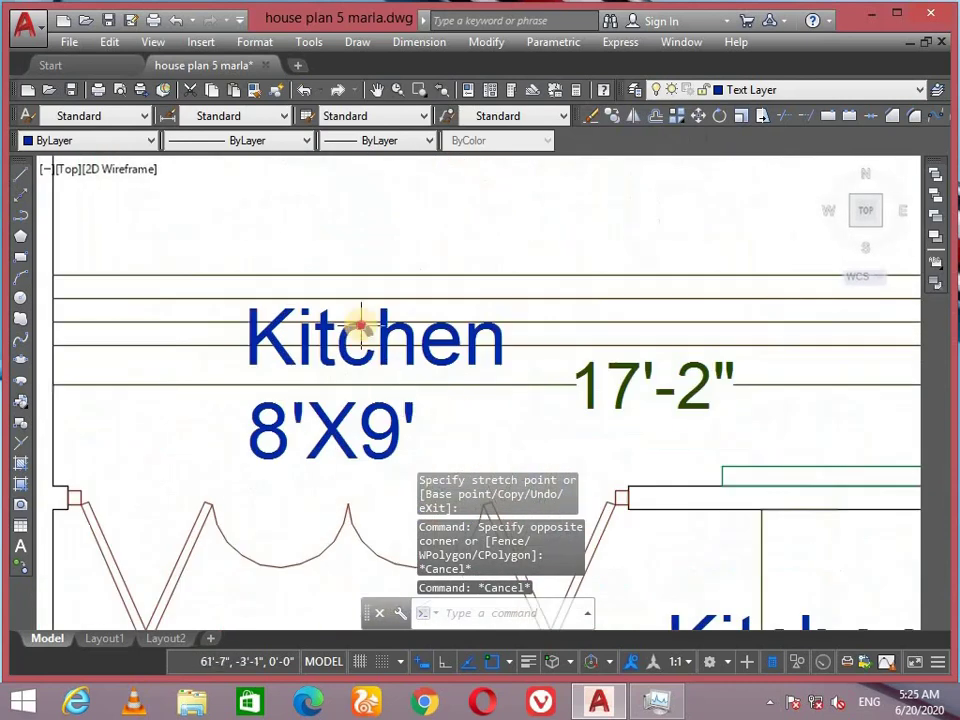
double_click(456, 343)
left_click_drag(456, 343, 50, 343)
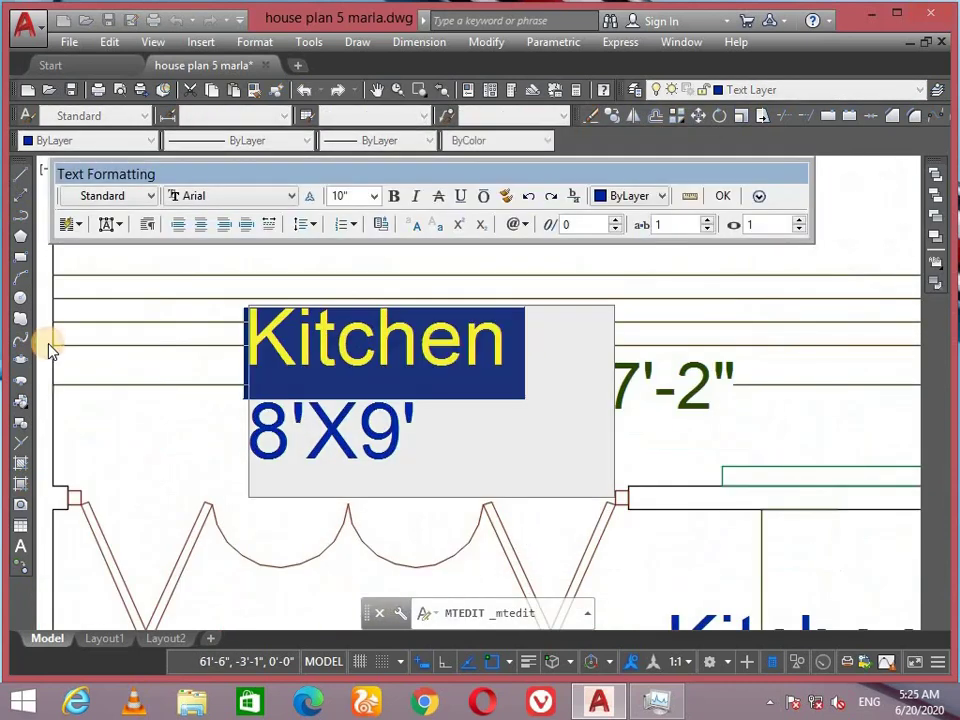
type("Foot 8'X9")
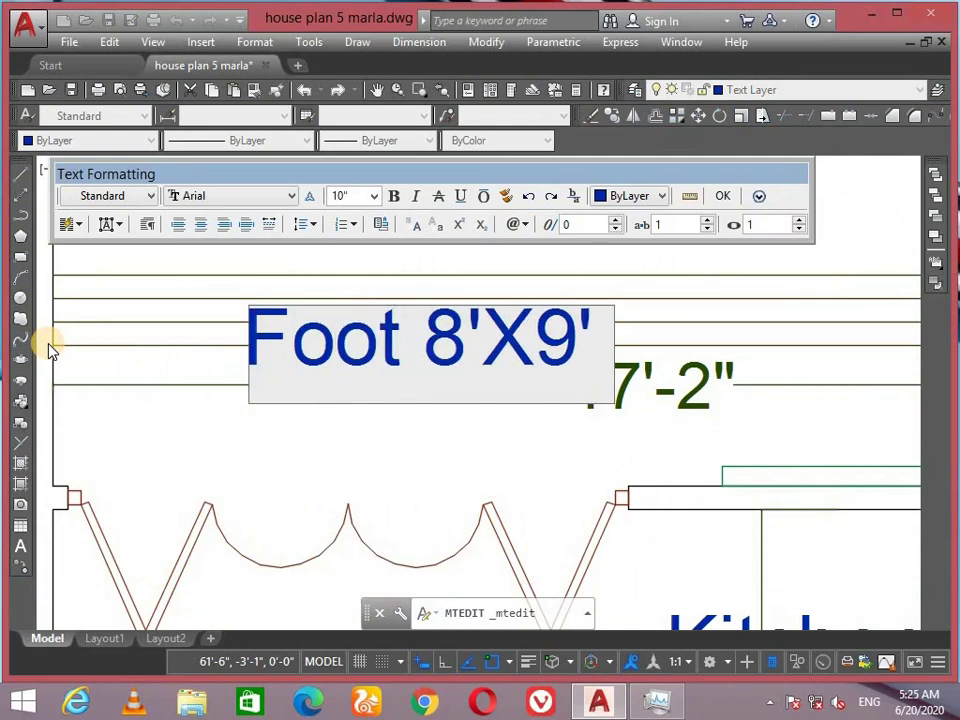
key("Return")
type("Area")
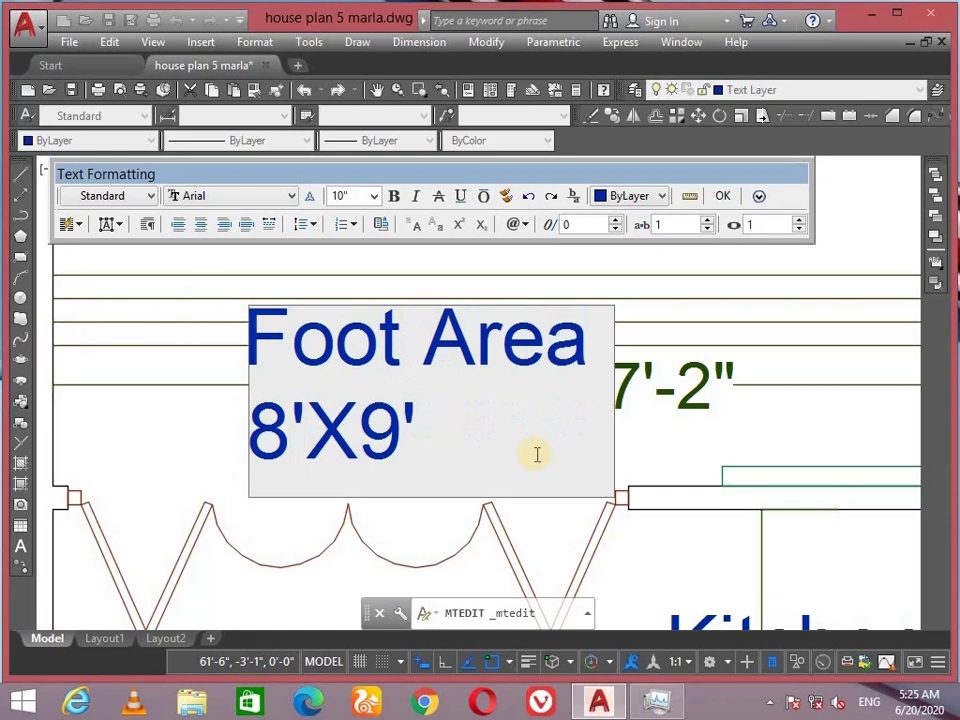
Change the size line of the Foot Area label to 7'-2"X2' and finish editing the text.
key("BackSpace")
type("7'")
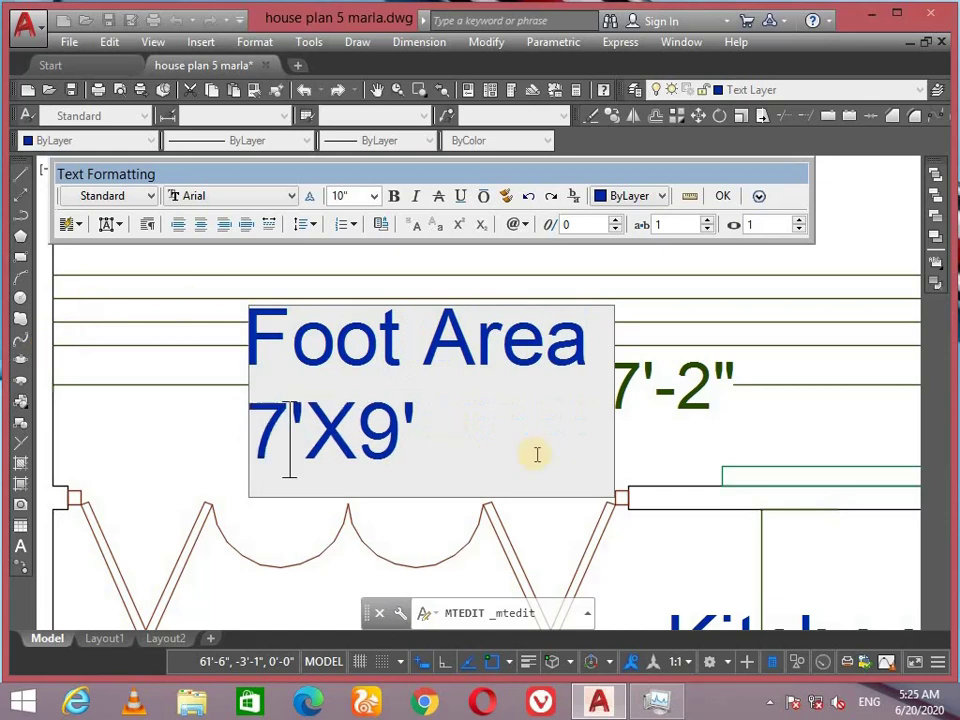
type("-2\"X2")
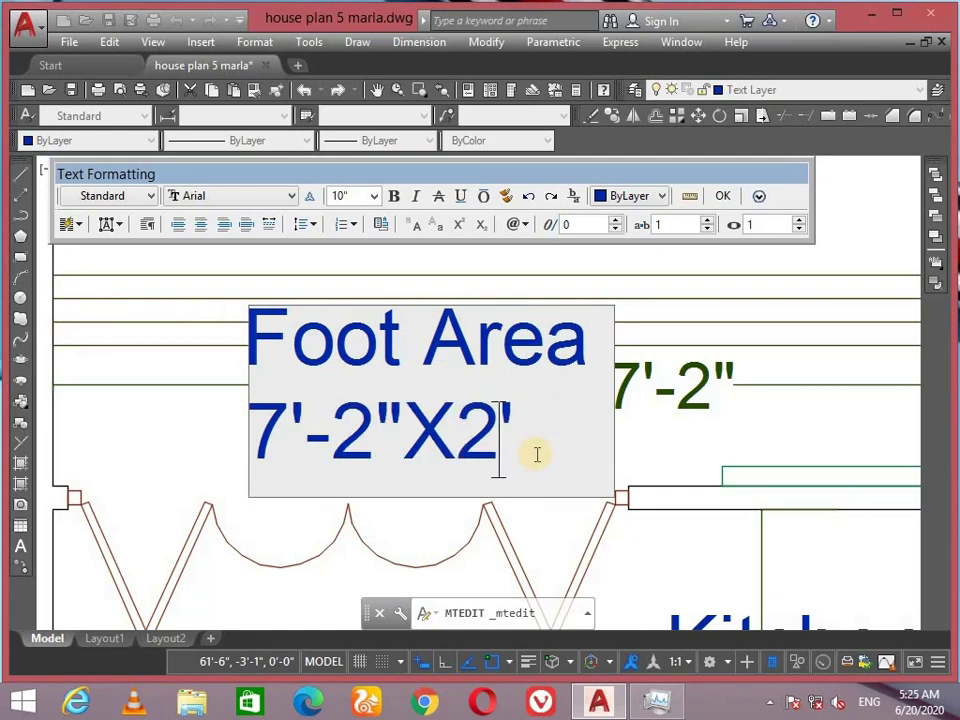
scroll(413, 450, "down", 4)
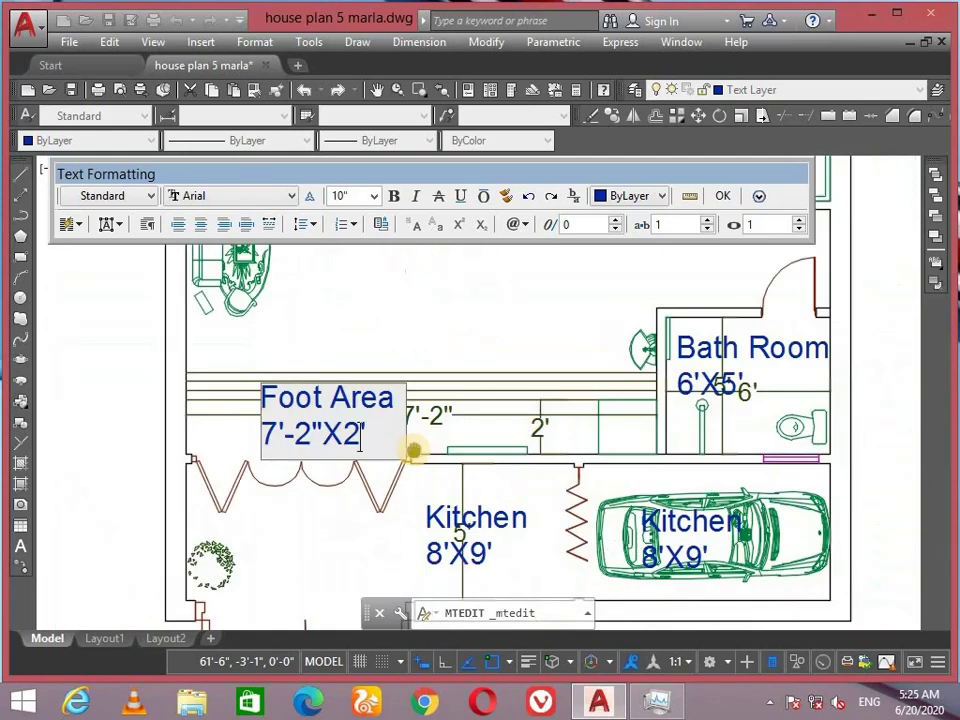
scroll(536, 429, "up", 4)
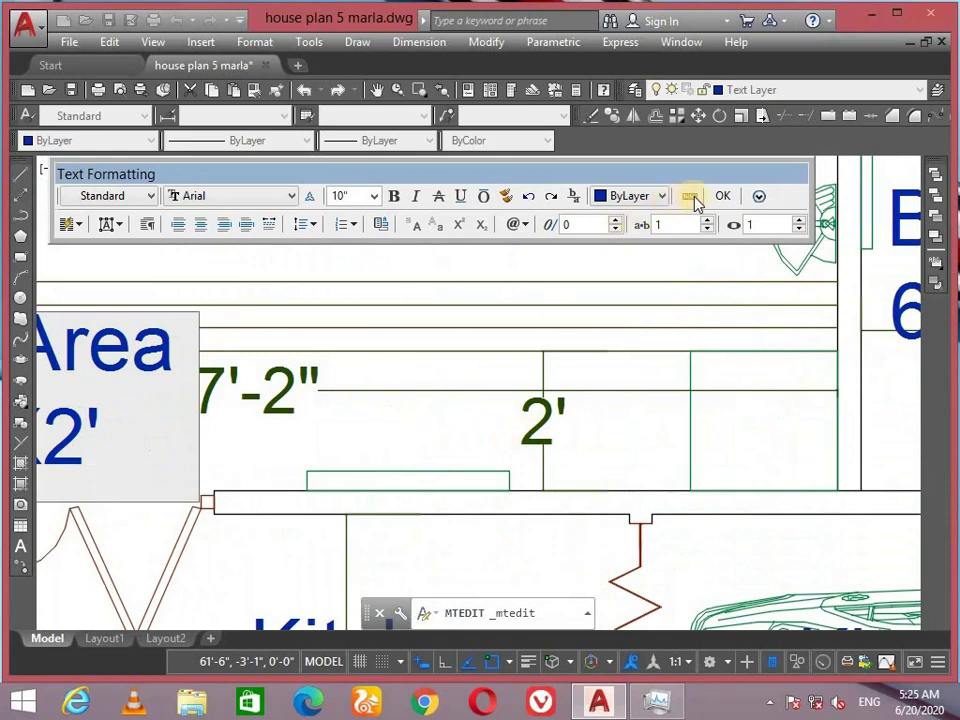
left_click(723, 197)
Copy the 9'X9' Bed Room label to the lower end of the staircase.
scroll(561, 347, "down", 3)
scroll(628, 392, "up", 4)
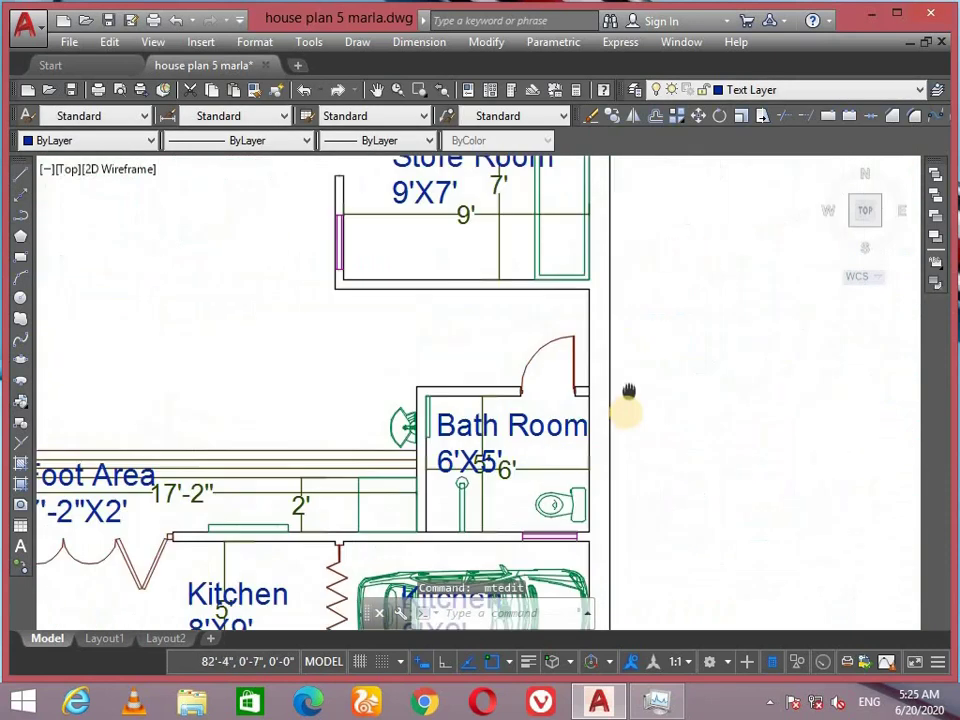
scroll(493, 460, "down", 4)
scroll(482, 332, "up", 5)
scroll(471, 268, "down", 5)
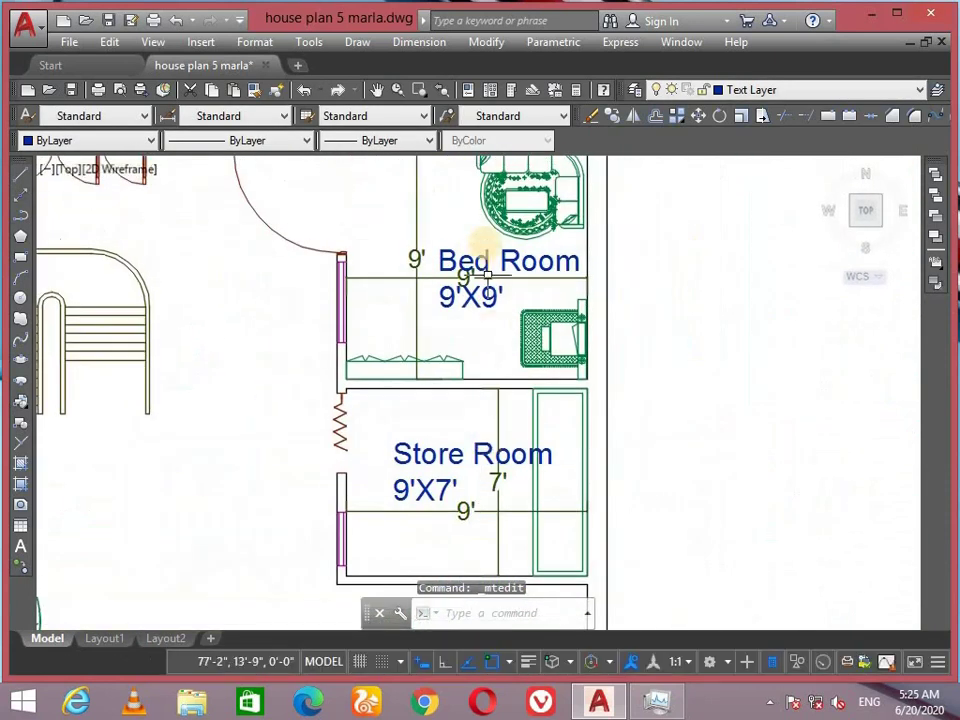
mouse_move(605, 390)
middle_mouse_down()
mouse_move(641, 427)
mouse_move(841, 495)
middle_mouse_up()
scroll(454, 503, "up", 6)
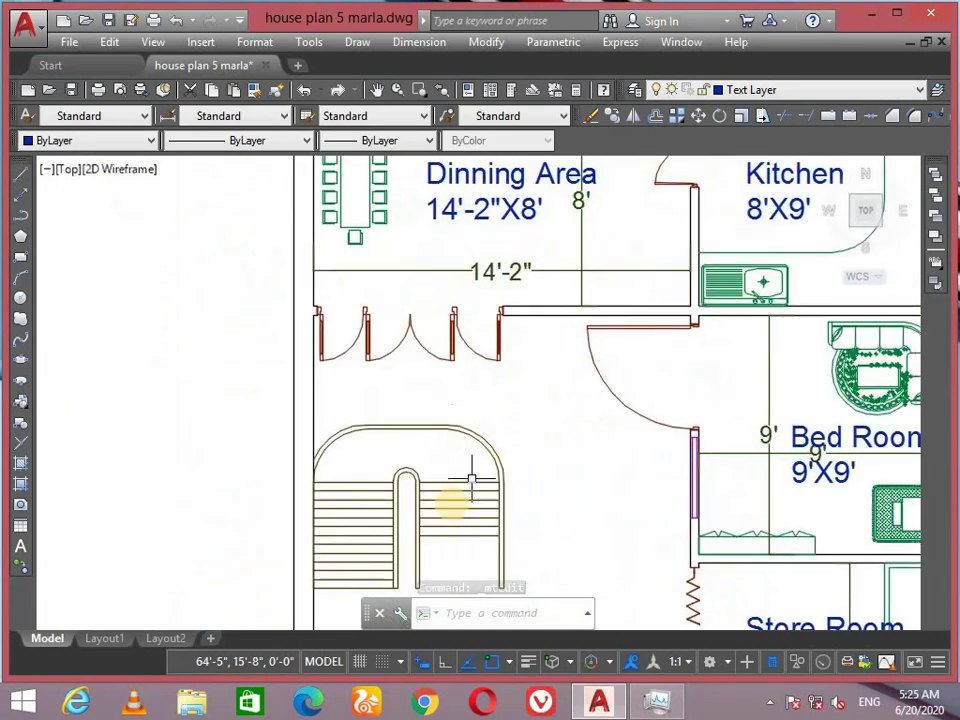
scroll(488, 219, "down", 2)
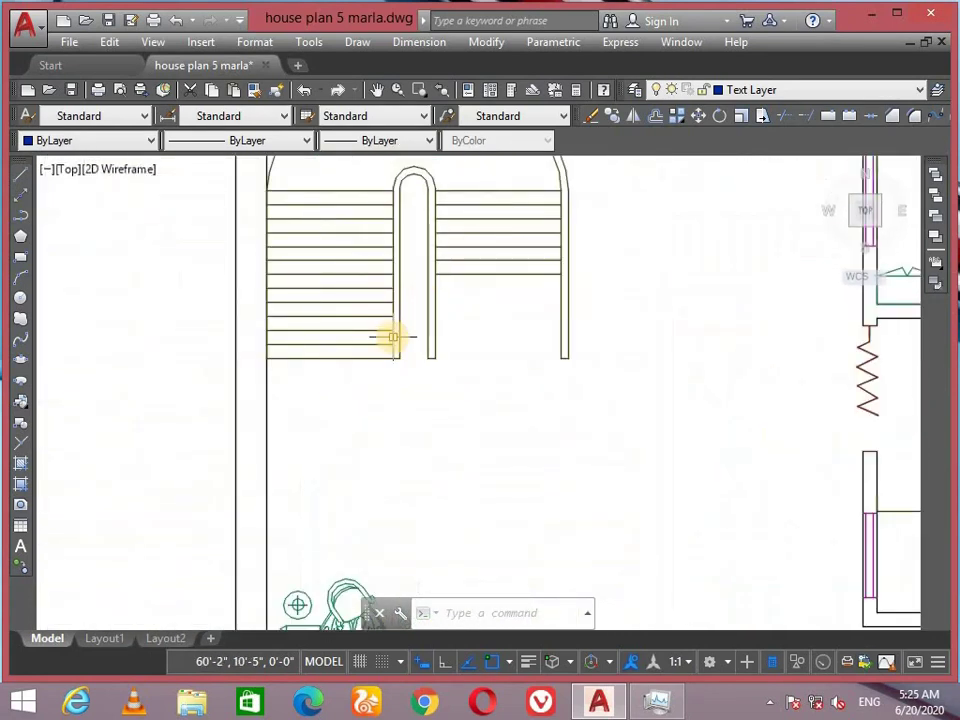
scroll(797, 317, "down", 3)
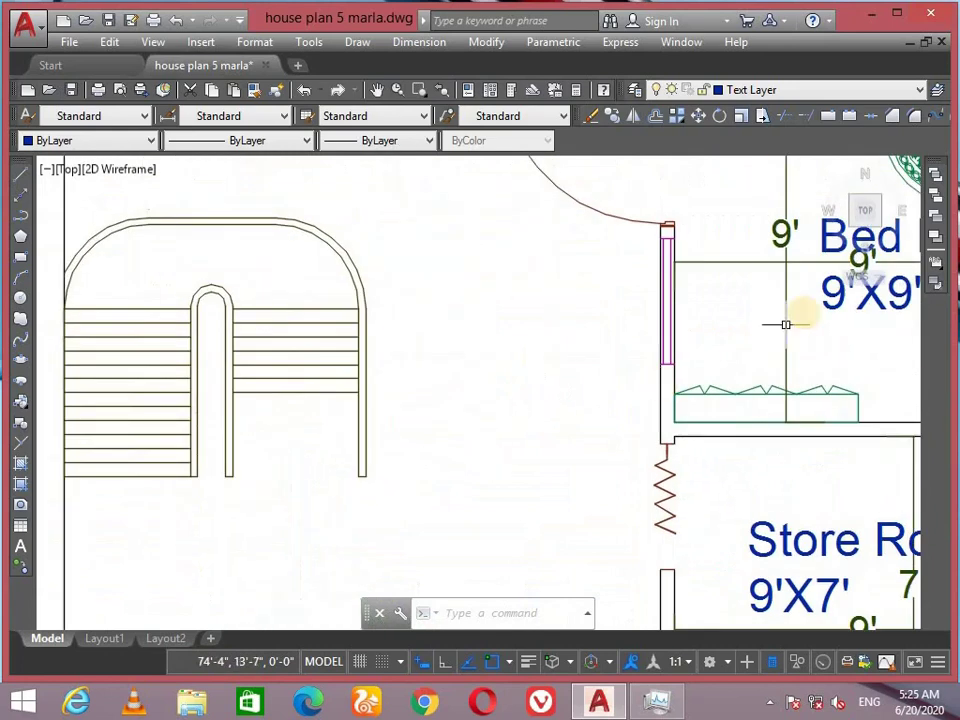
scroll(634, 304, "up", 4)
left_click(626, 275)
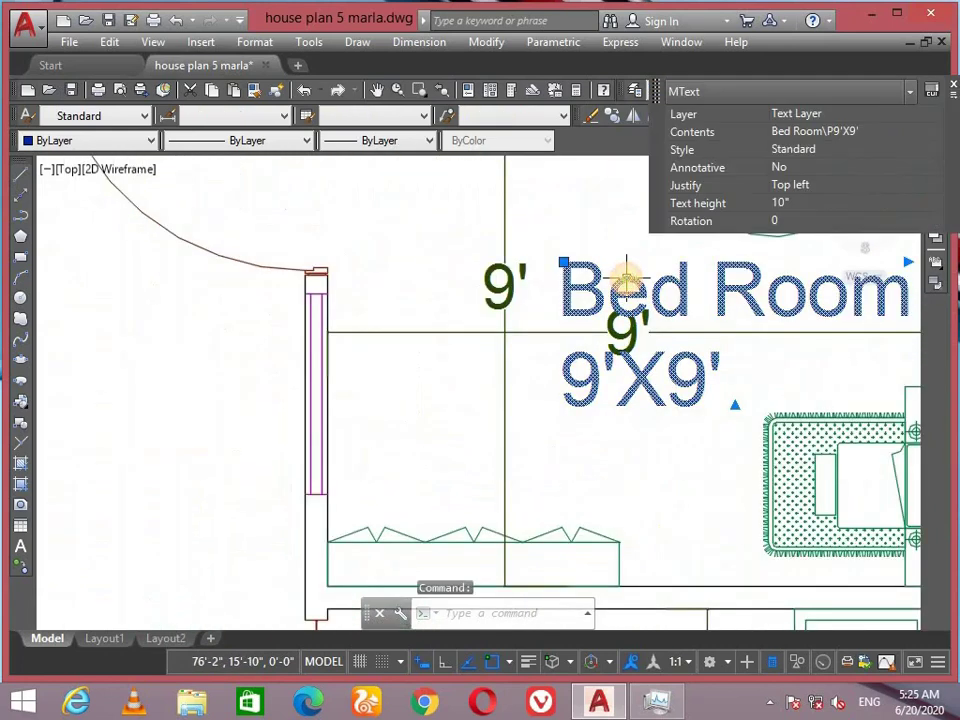
type("co")
key("Return")
left_click(625, 278)
scroll(278, 353, "down", 3)
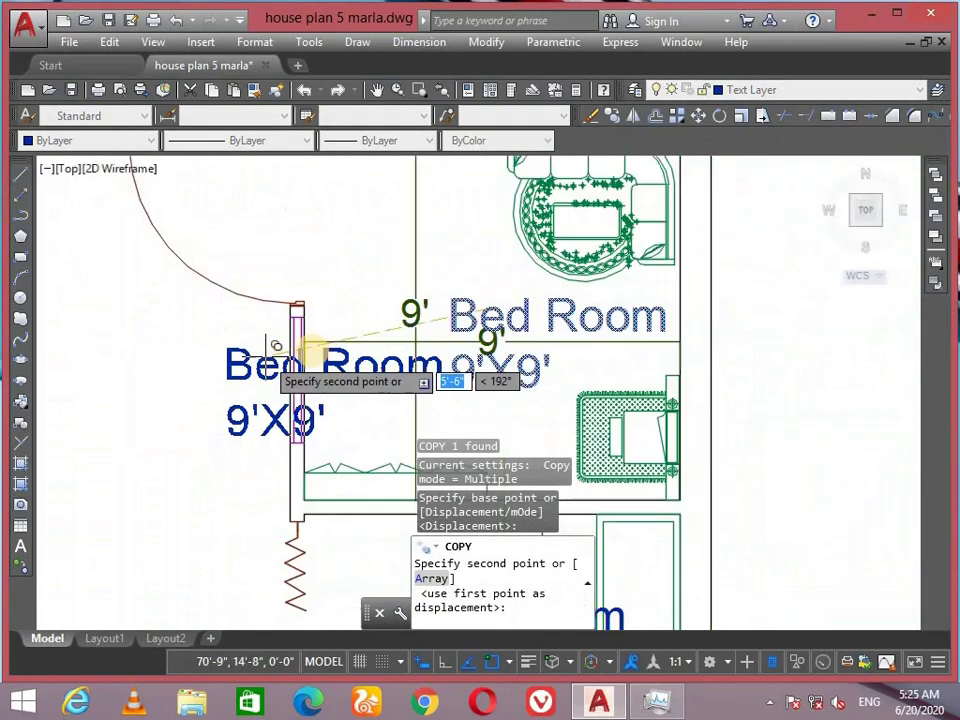
scroll(535, 305, "up", 2)
left_click(550, 380)
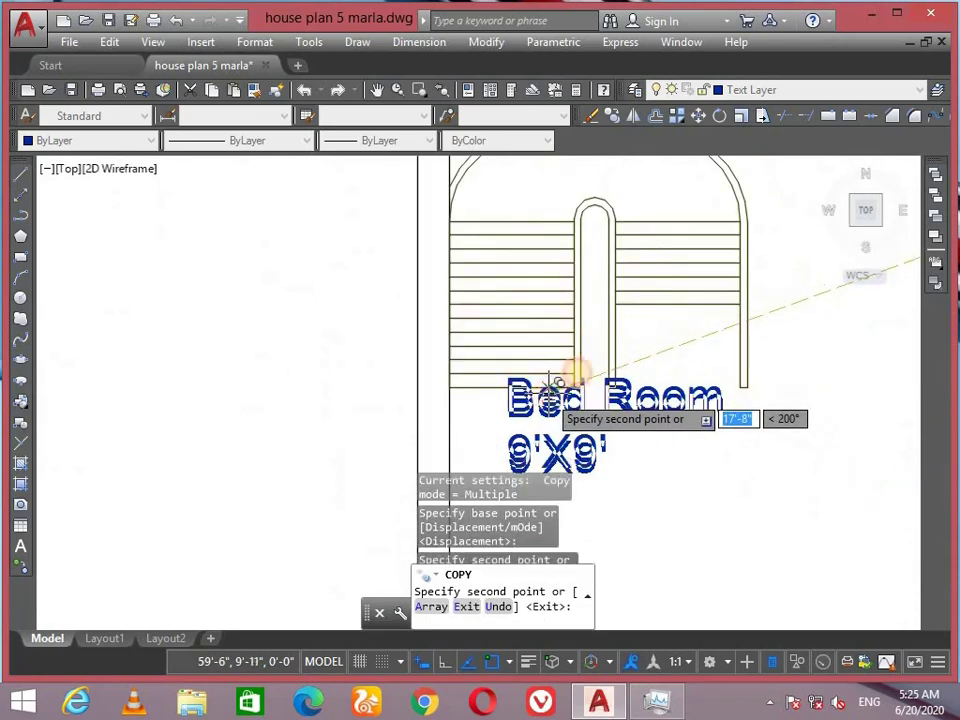
key("Return")
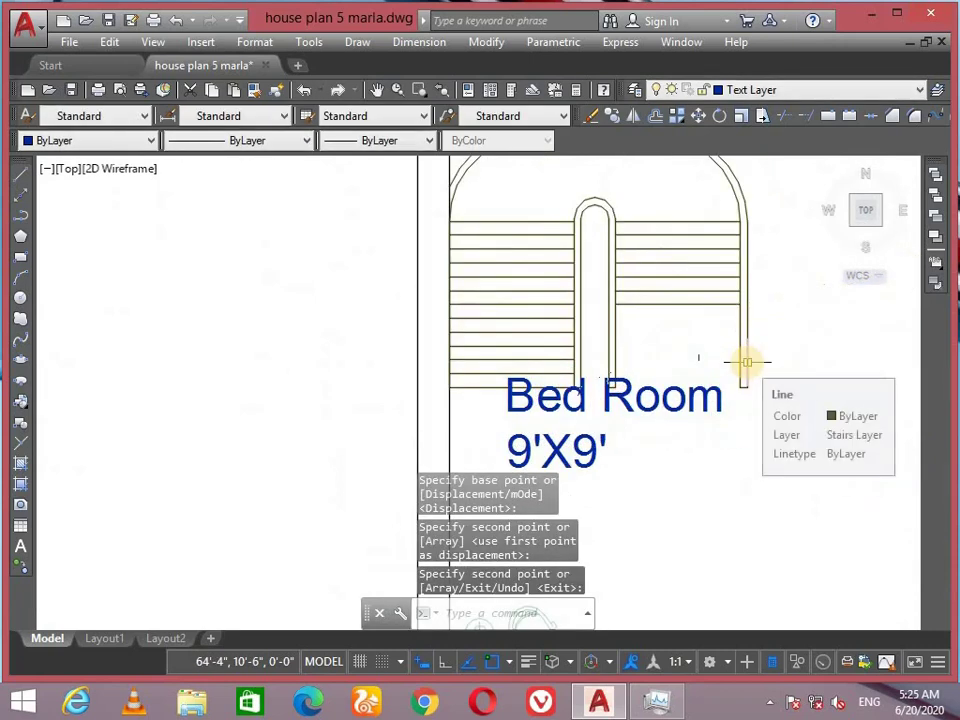
Add a horizontal linear dimension across the full width of the staircase, with its line crossing the treads.
type("dli")
key("Return")
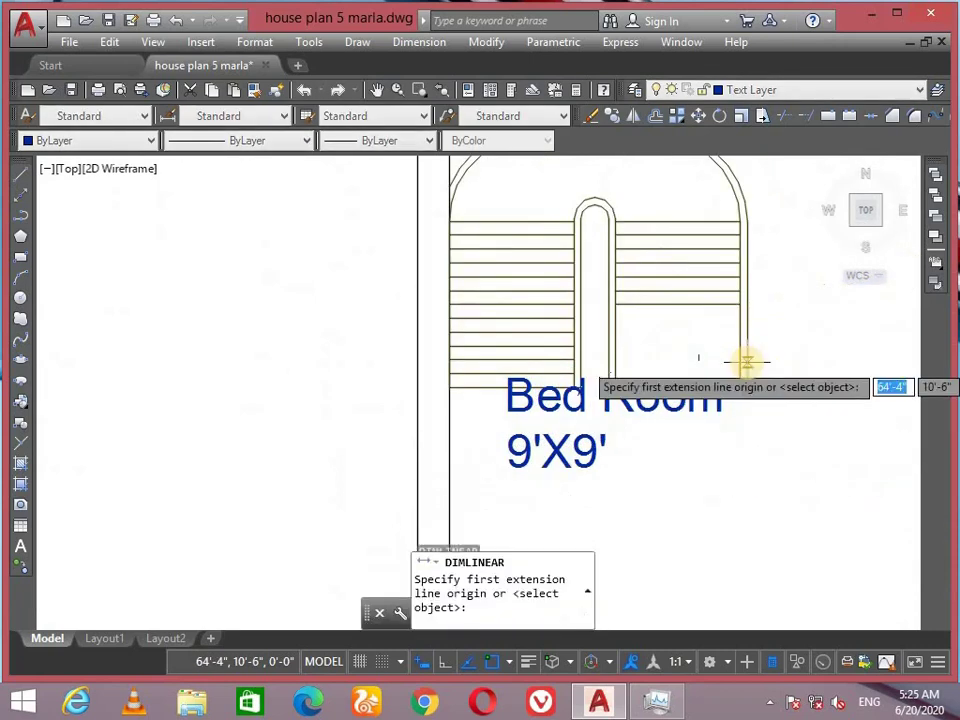
left_click(449, 332)
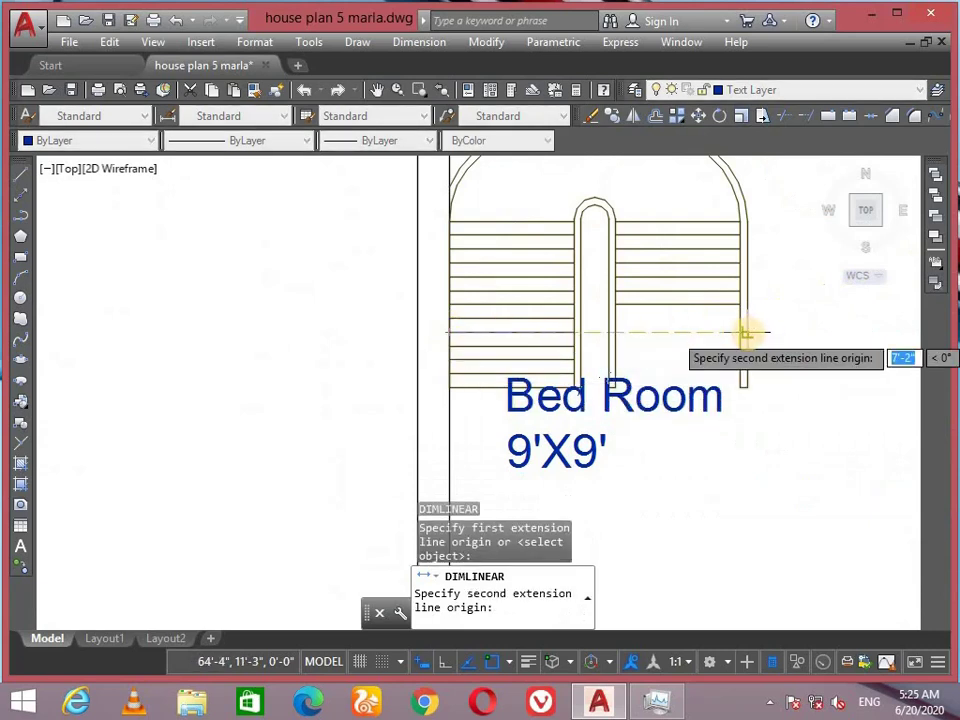
left_click(745, 333)
left_click(737, 304)
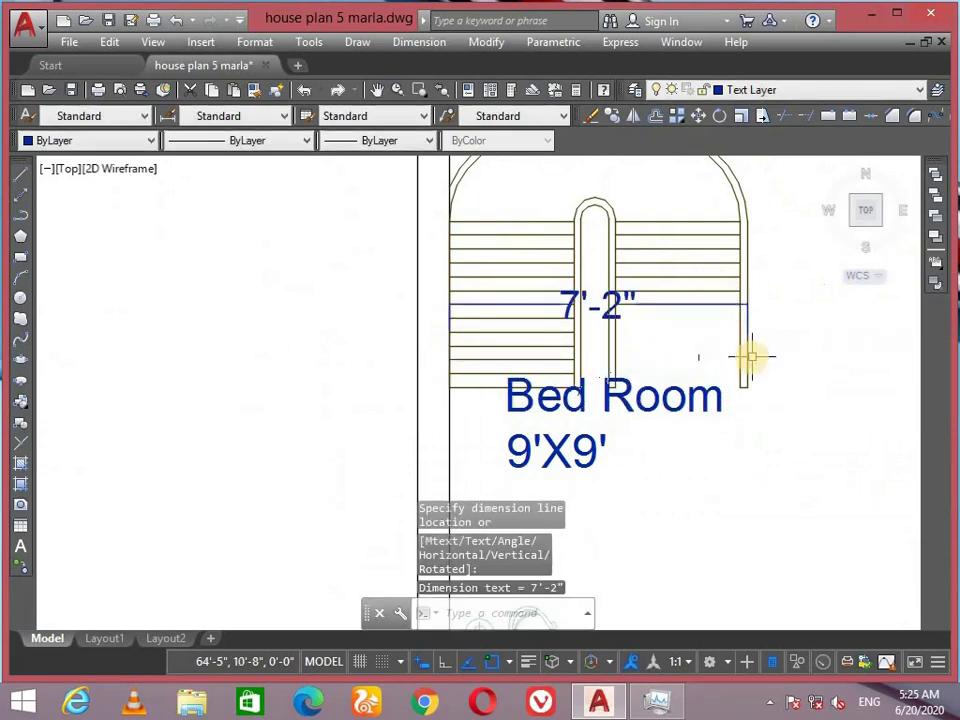
Add a vertical linear dimension from the staircase's curved upper edge to the lower end of its flights.
key("Return")
middle_click_drag(739, 354, 746, 467)
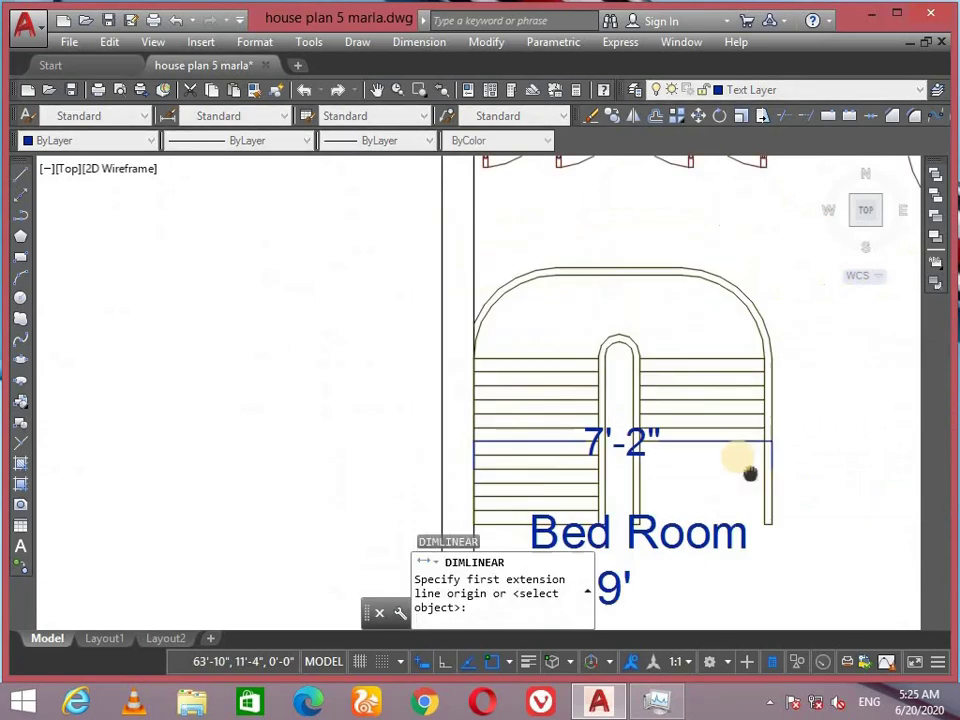
left_click(621, 276)
middle_click_drag(609, 497, 628, 330)
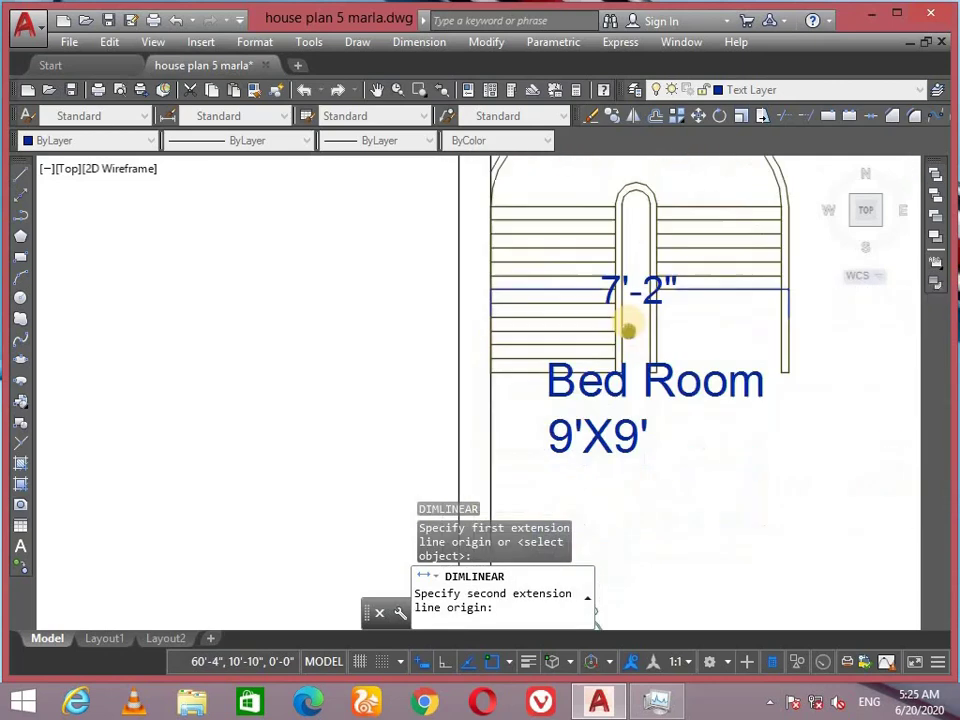
scroll(628, 330, "up", 3)
left_click(642, 405)
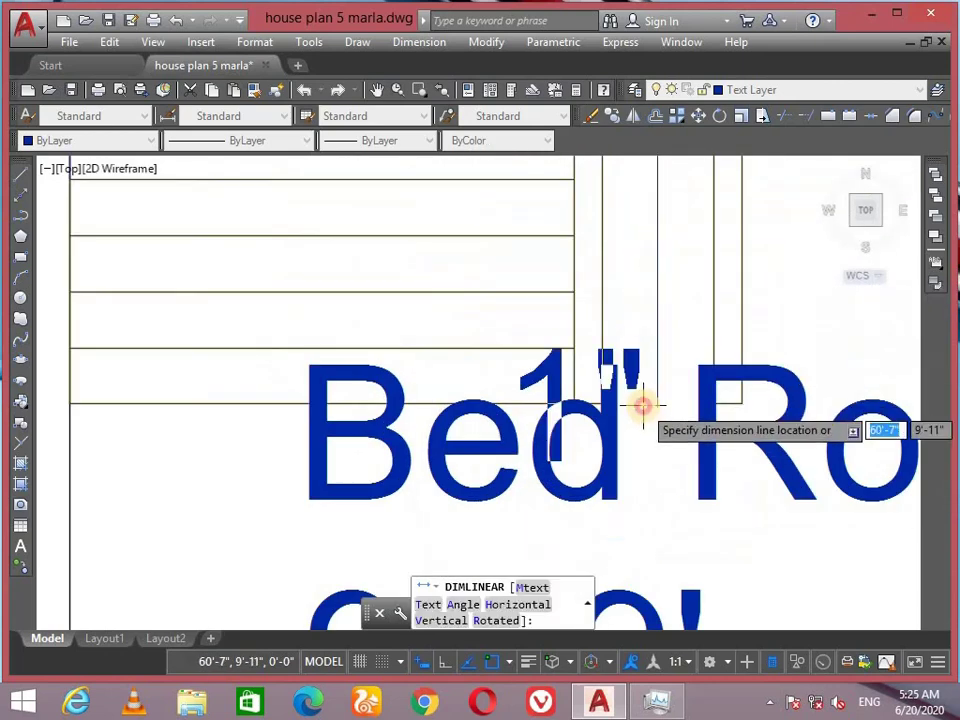
scroll(589, 279, "down", 3)
left_click(394, 244)
Replace the name line of the copied label below the staircase with "Stairs".
scroll(400, 283, "down", 5)
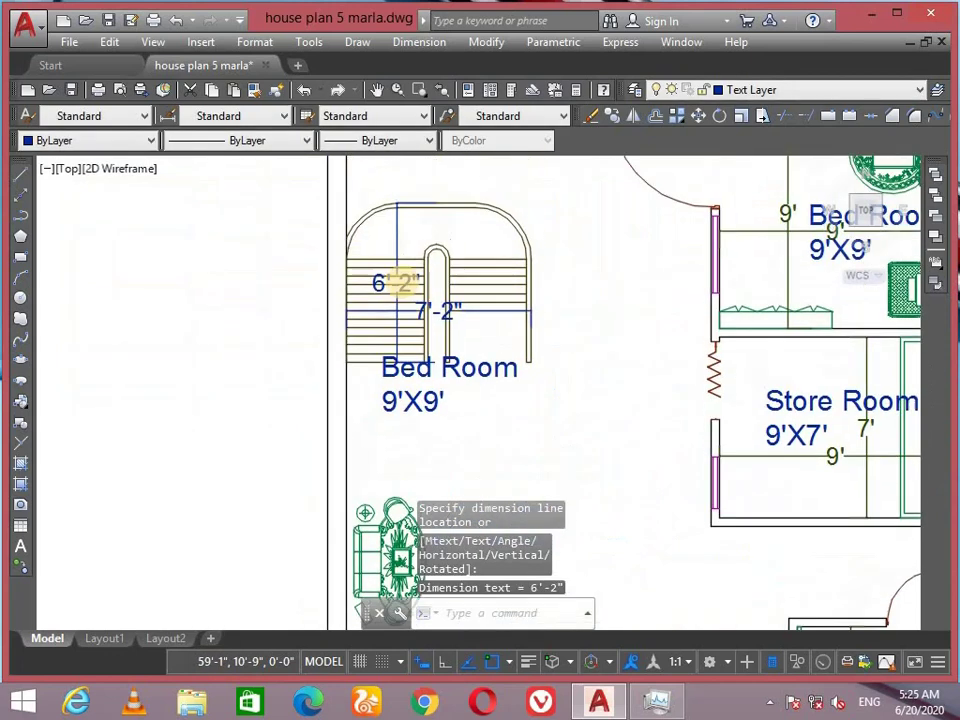
scroll(400, 283, "up", 5)
scroll(418, 347, "down", 3)
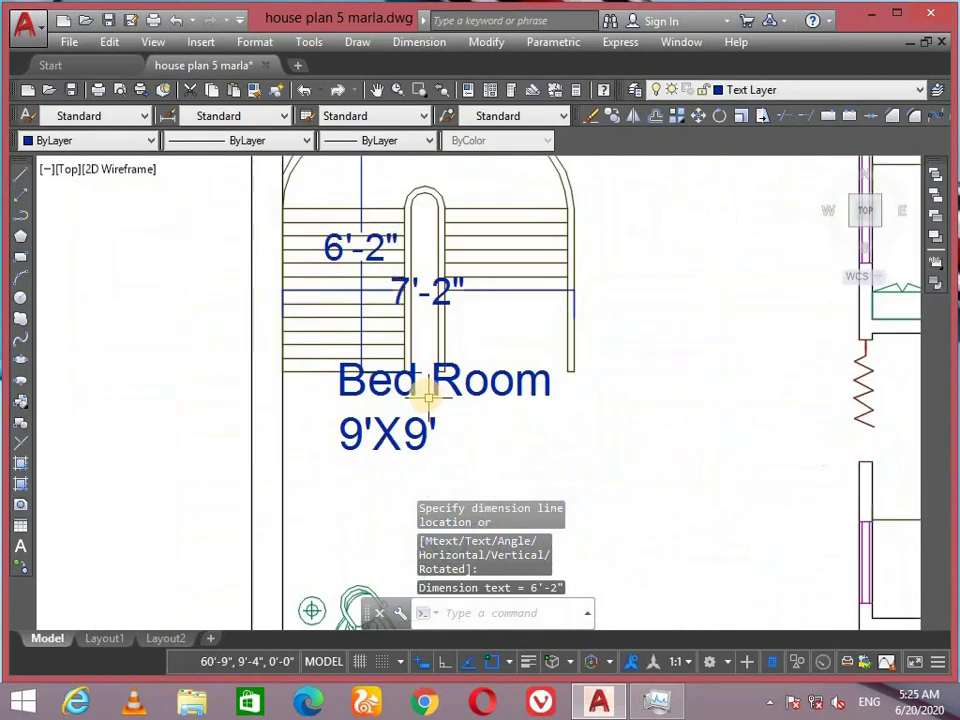
double_click(465, 381)
left_click_drag(546, 379, 251, 385)
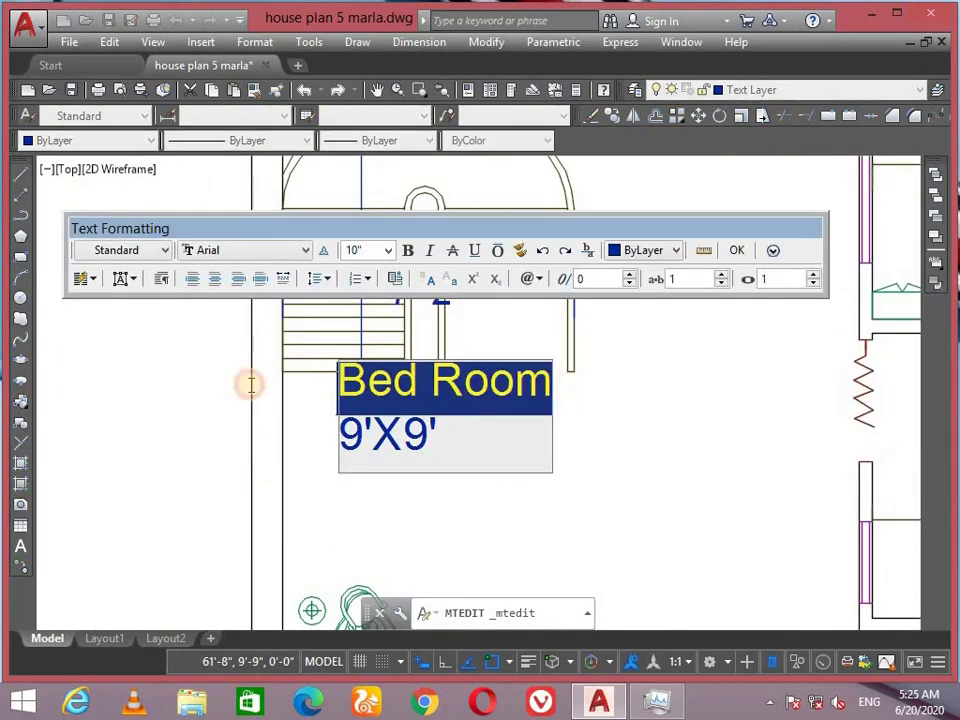
type("Stairs")
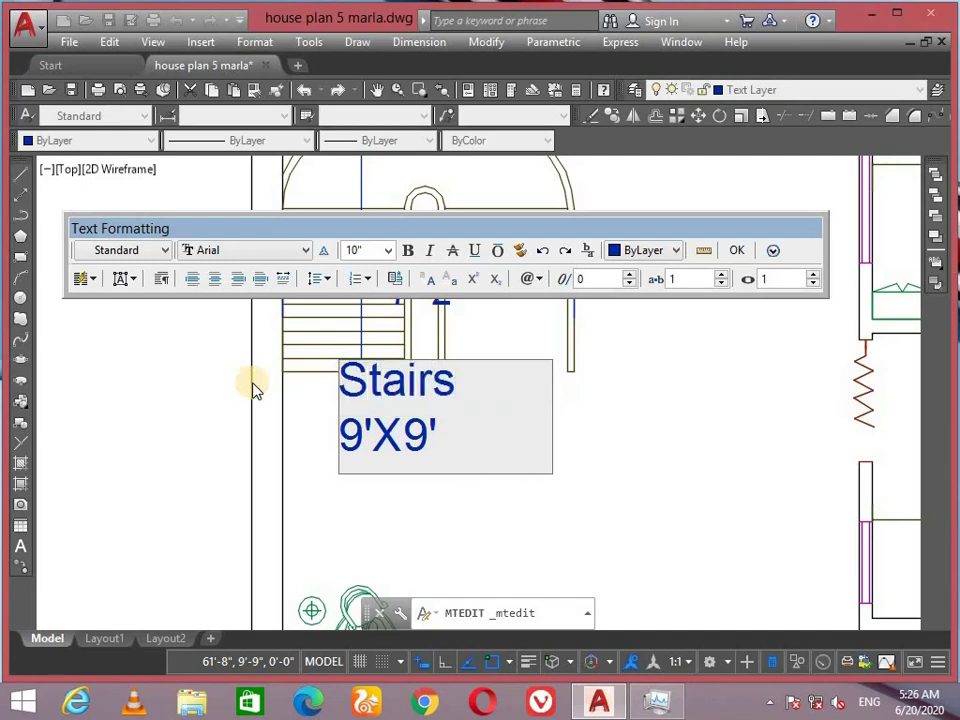
Replace the size line of the Stairs label with 7'-2"X6'-2" and finish editing the text.
key("BackSpace")
key("BackSpace")
key("BackSpace")
key("BackSpace")
key("BackSpace")
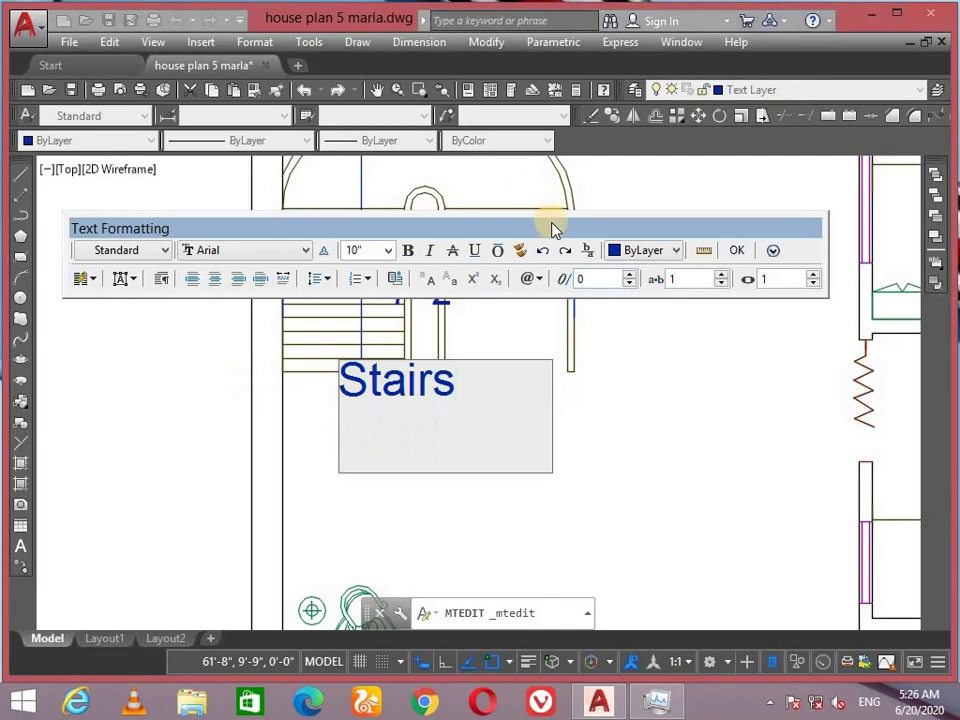
left_click_drag(556, 230, 570, 151)
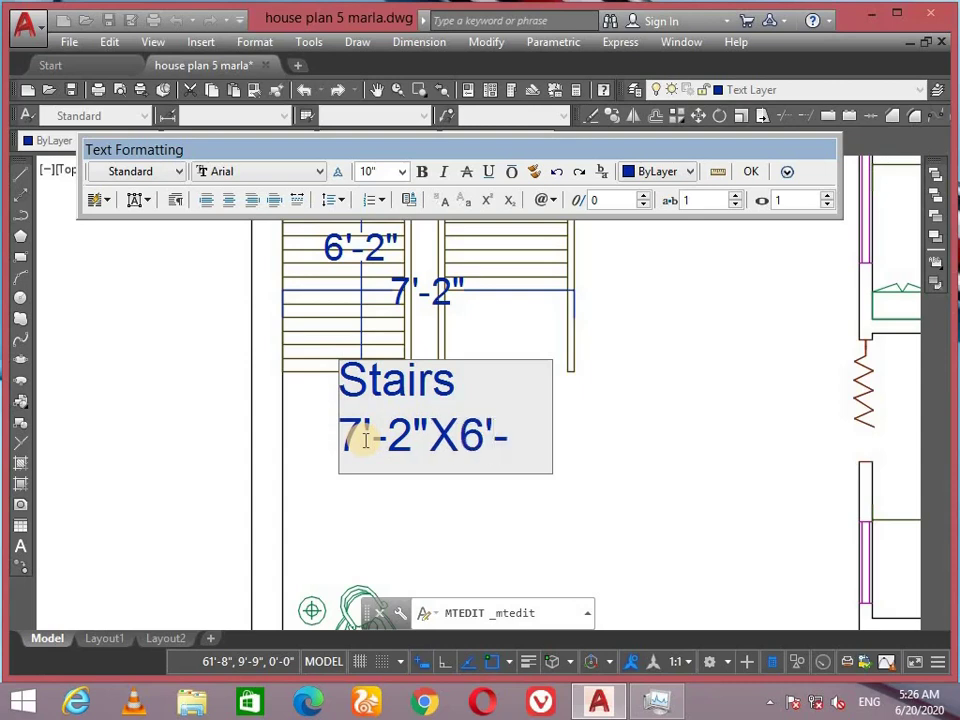
type("\"")
key("Return")
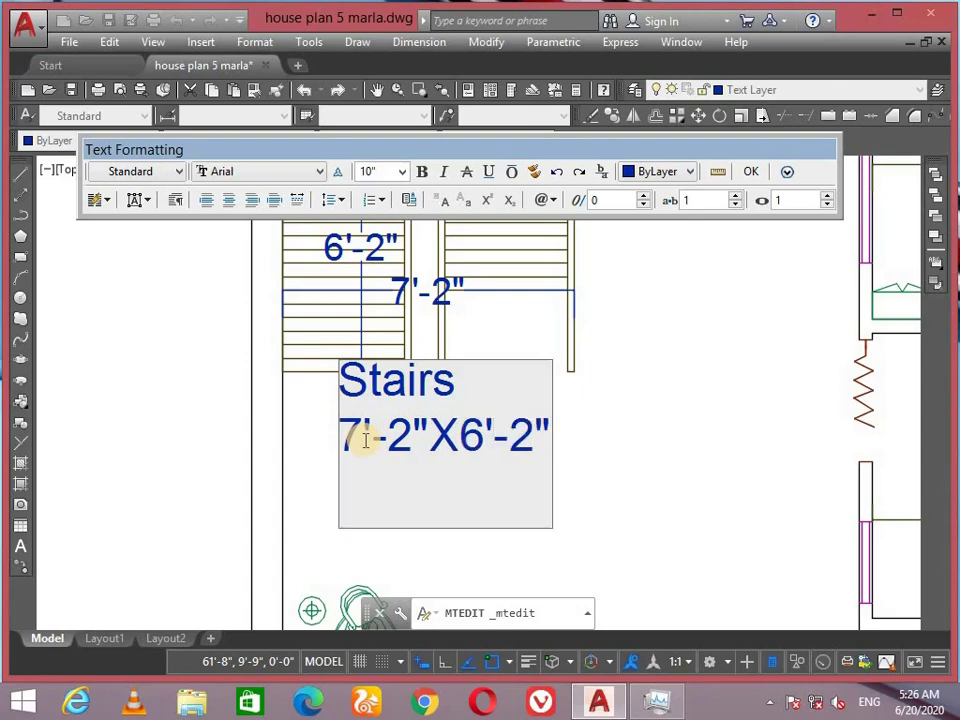
left_click(752, 171)
Look over the whole house plan from the rear side to the front to check which areas are labelled.
scroll(497, 279, "down", 5)
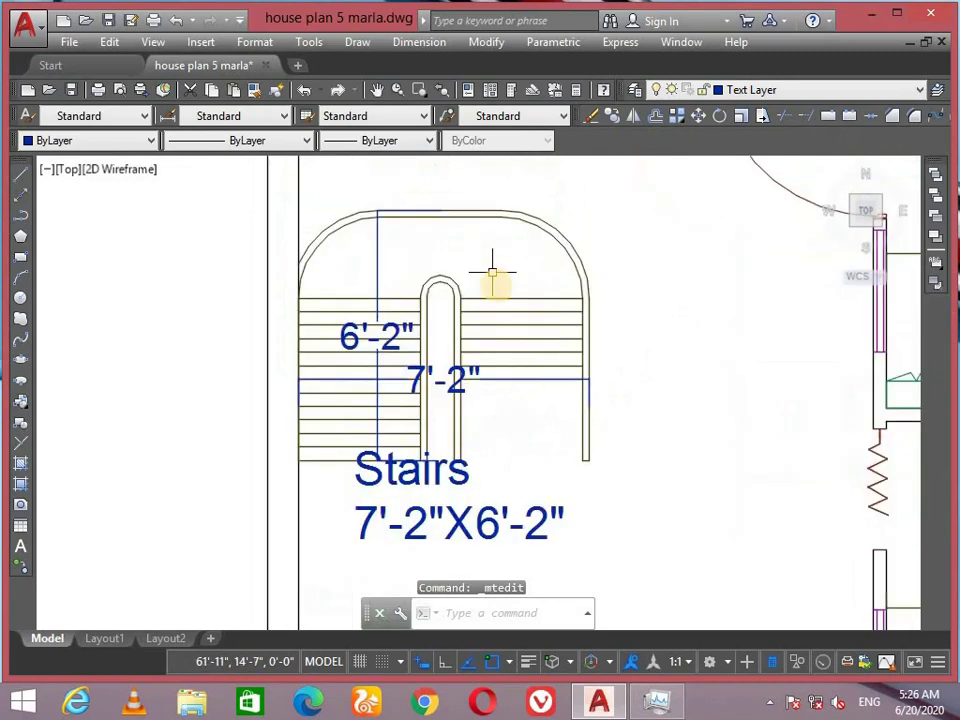
scroll(400, 290, "up", 4)
scroll(583, 294, "up", 2)
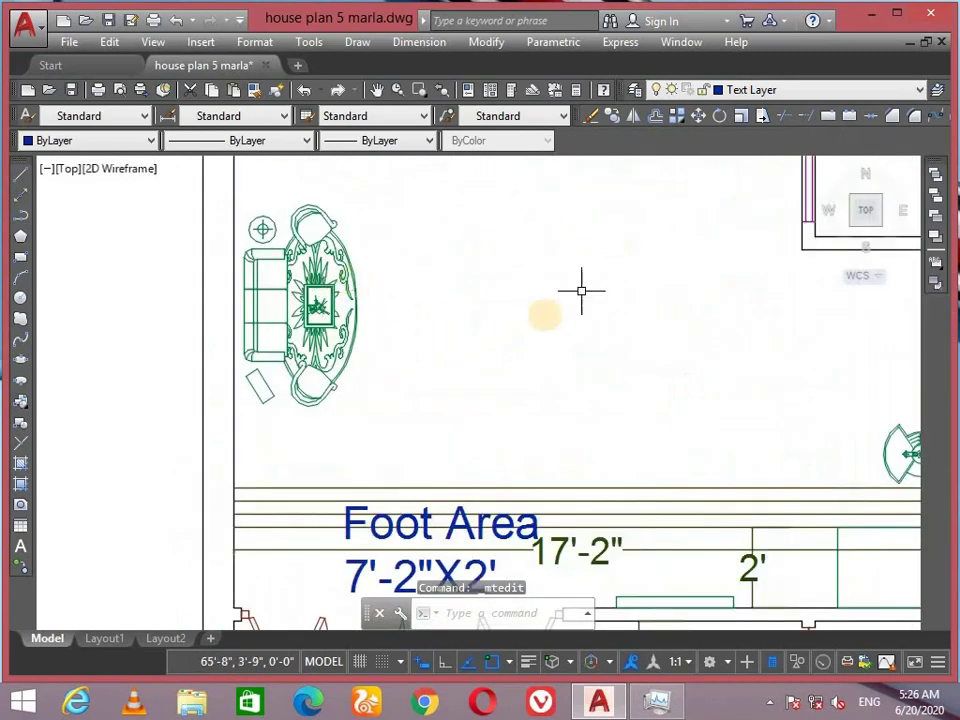
scroll(430, 300, "down", 2)
scroll(444, 332, "down", 4)
middle_click_drag(446, 332, 412, 420)
middle_click_drag(449, 240, 452, 326)
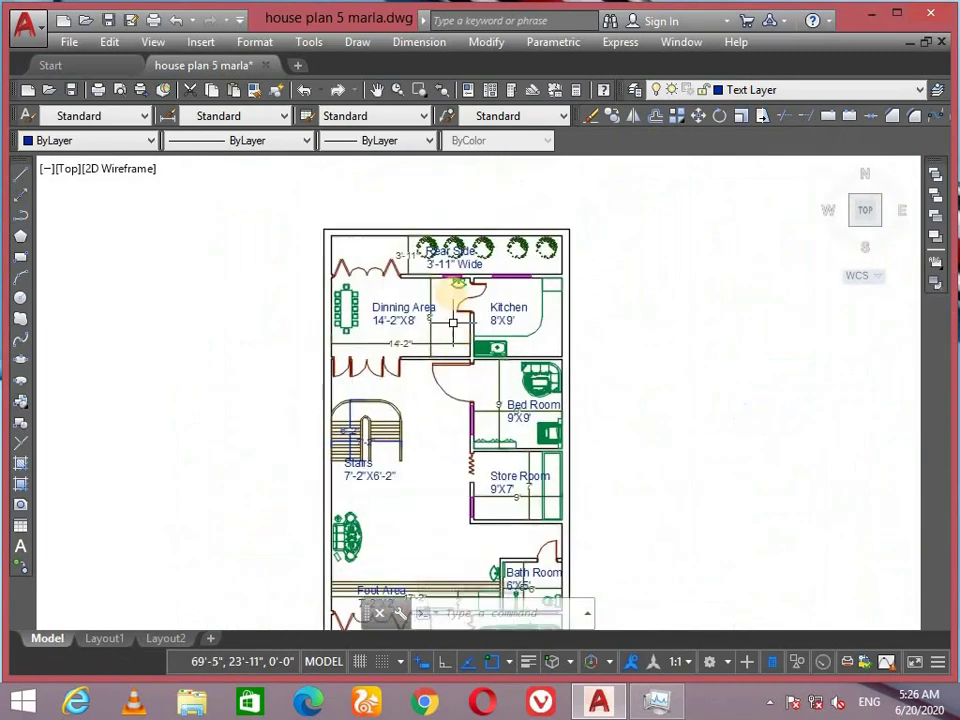
scroll(403, 245, "up", 2)
scroll(461, 392, "down", 2)
middle_click_drag(461, 394, 388, 253)
middle_click_drag(362, 499, 369, 412)
middle_click_drag(558, 239, 432, 310)
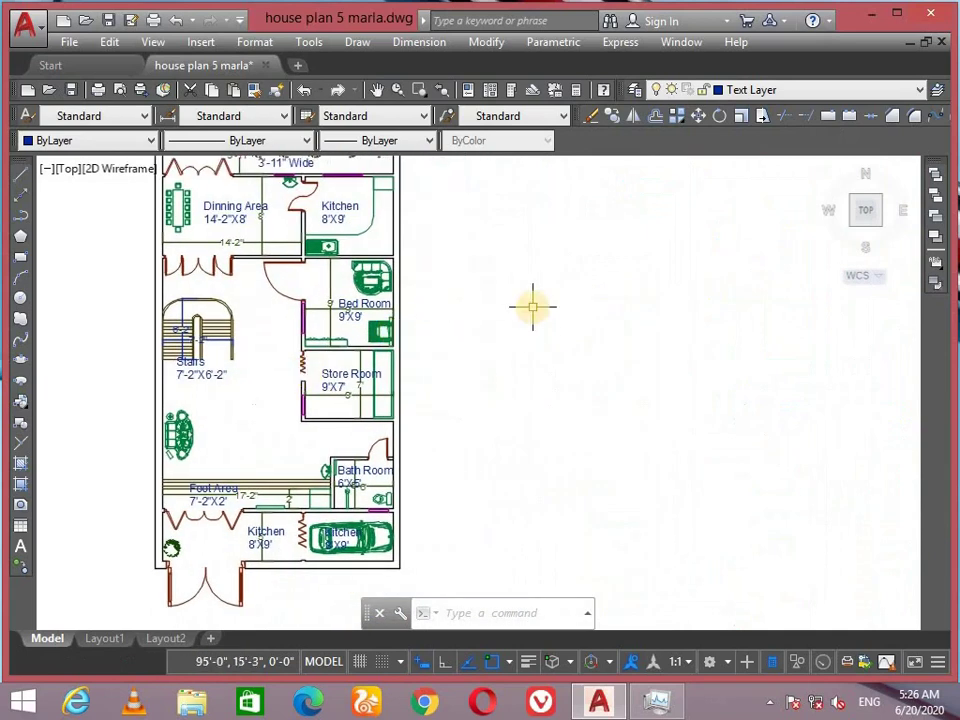
Create a multiline text "D" at 10" height in the empty space beside the house plan.
key("Return")
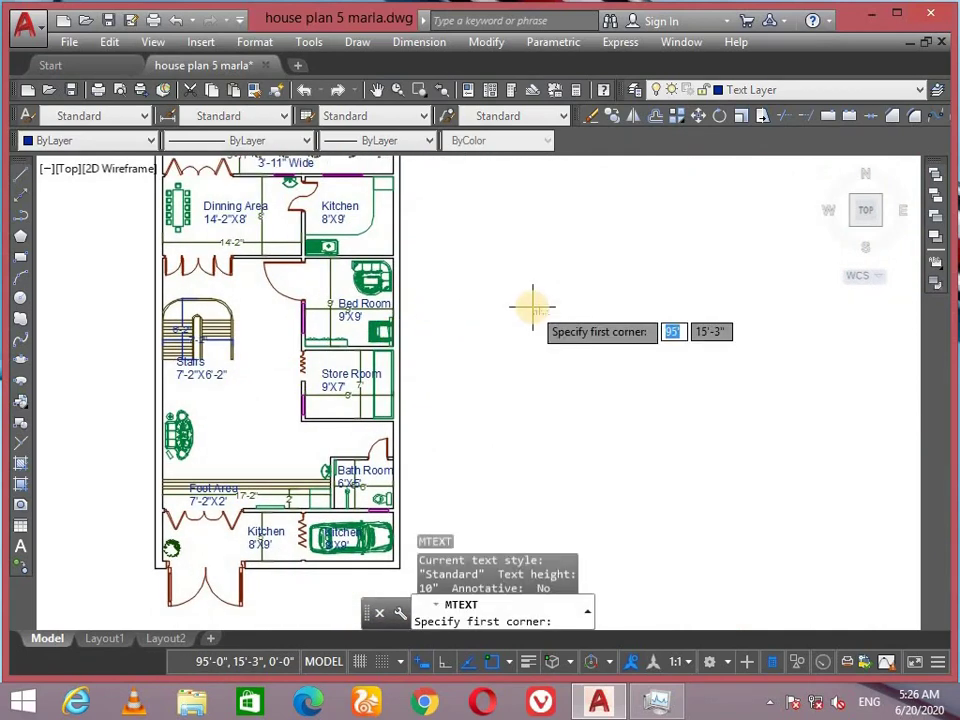
left_click(519, 335)
left_click(578, 377)
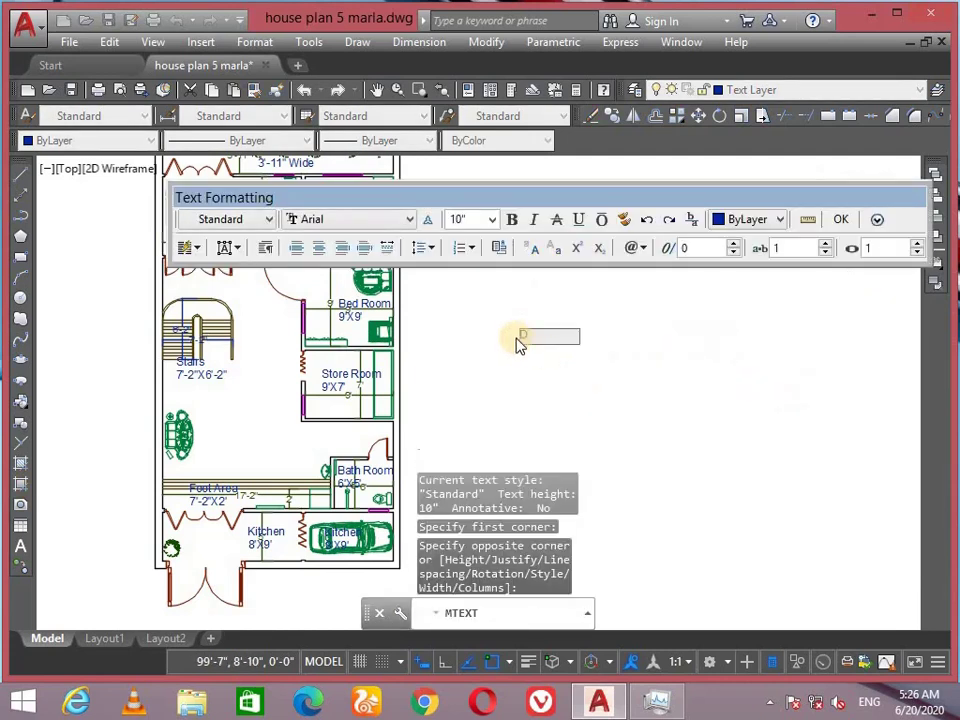
type("D")
left_click(853, 217)
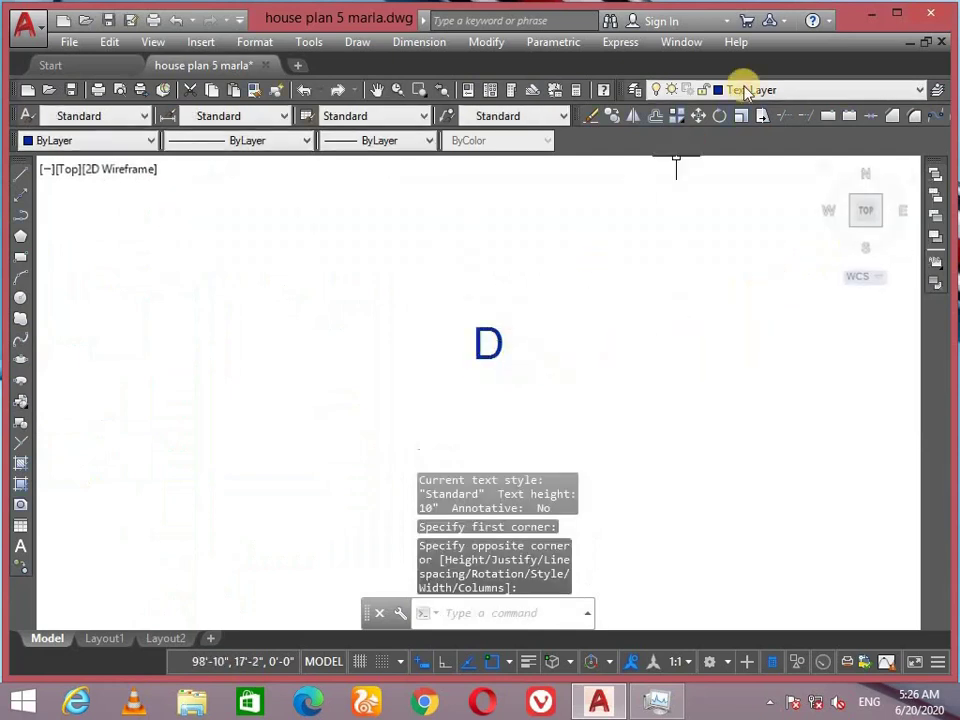
Start Enclose Text with Object on the letter D beside the plan and accept the selection.
left_click(622, 41)
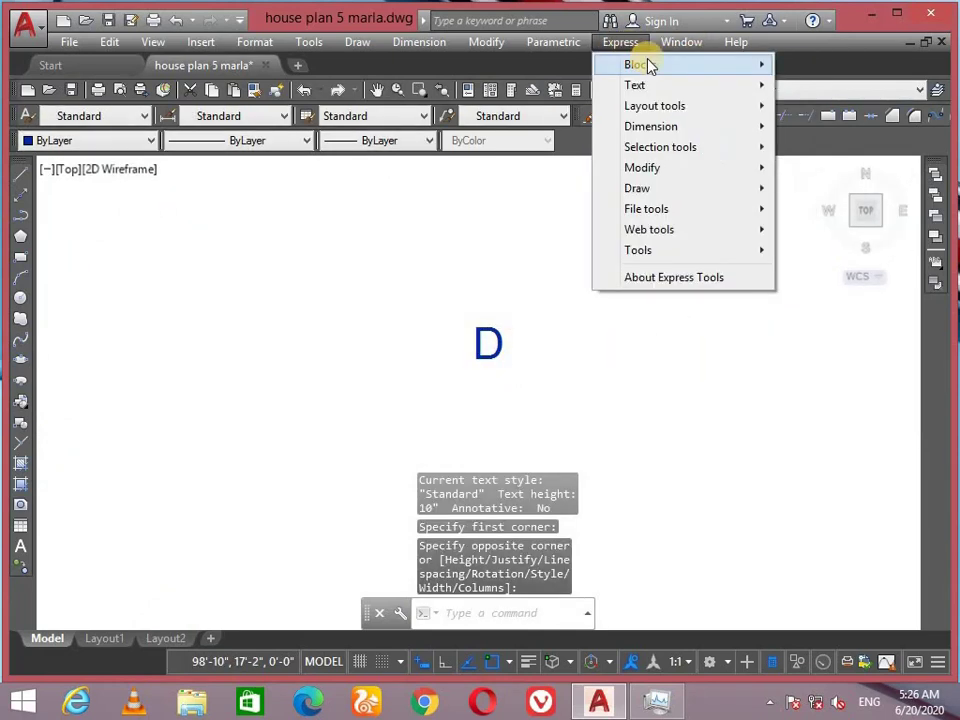
mouse_move(680, 80)
mouse_move(640, 85)
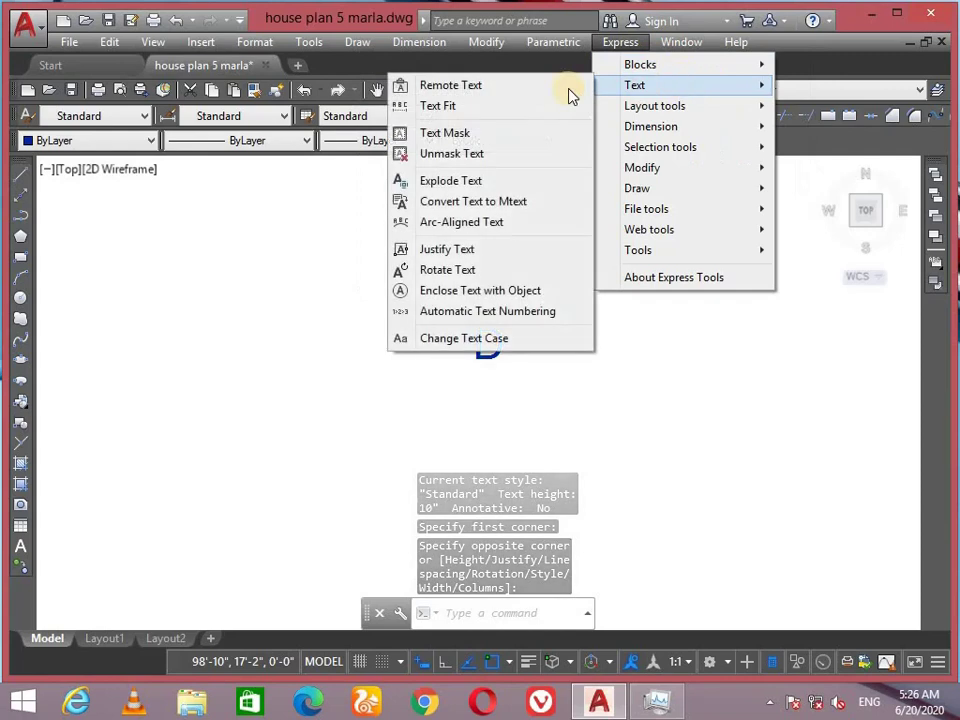
left_click(524, 294)
left_click(493, 331)
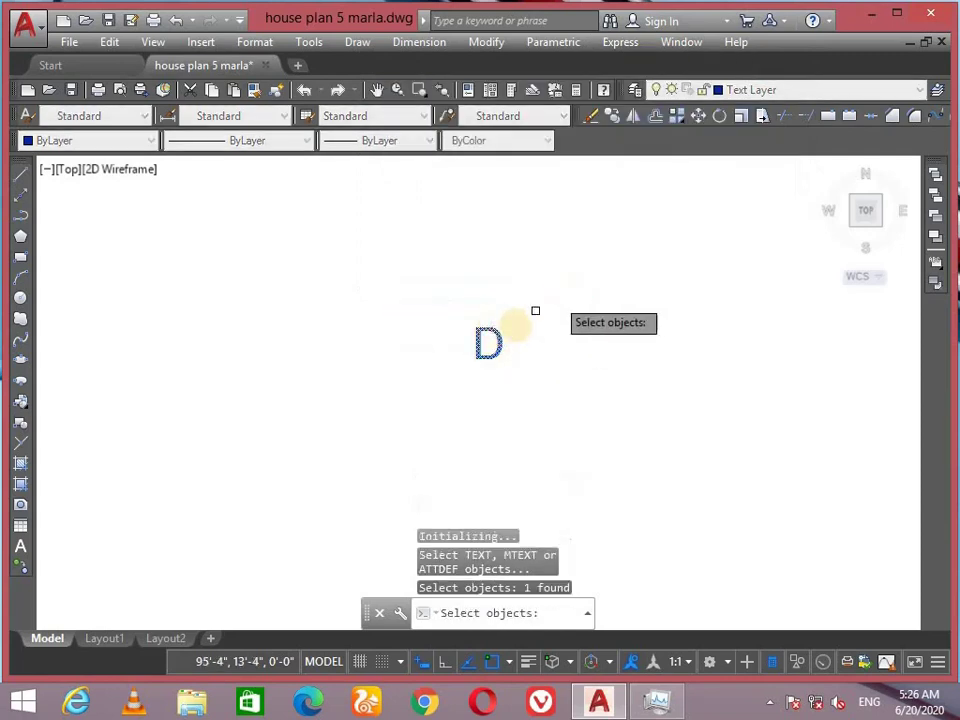
key("Return")
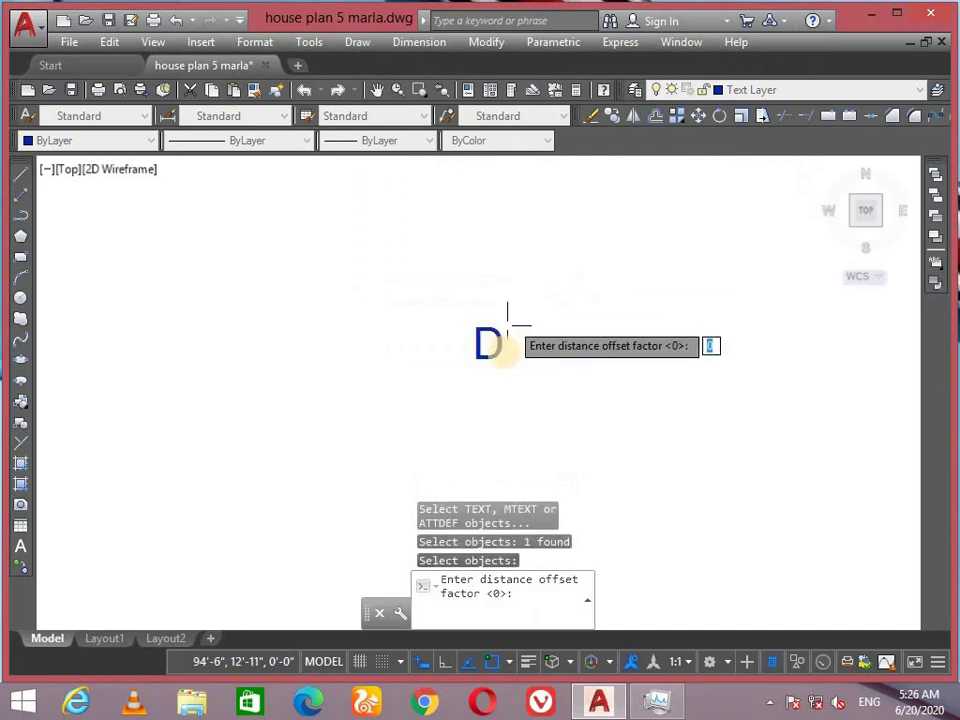
Enclose the letter D in a variable-size circle with a distance offset factor of 0.
key("Return")
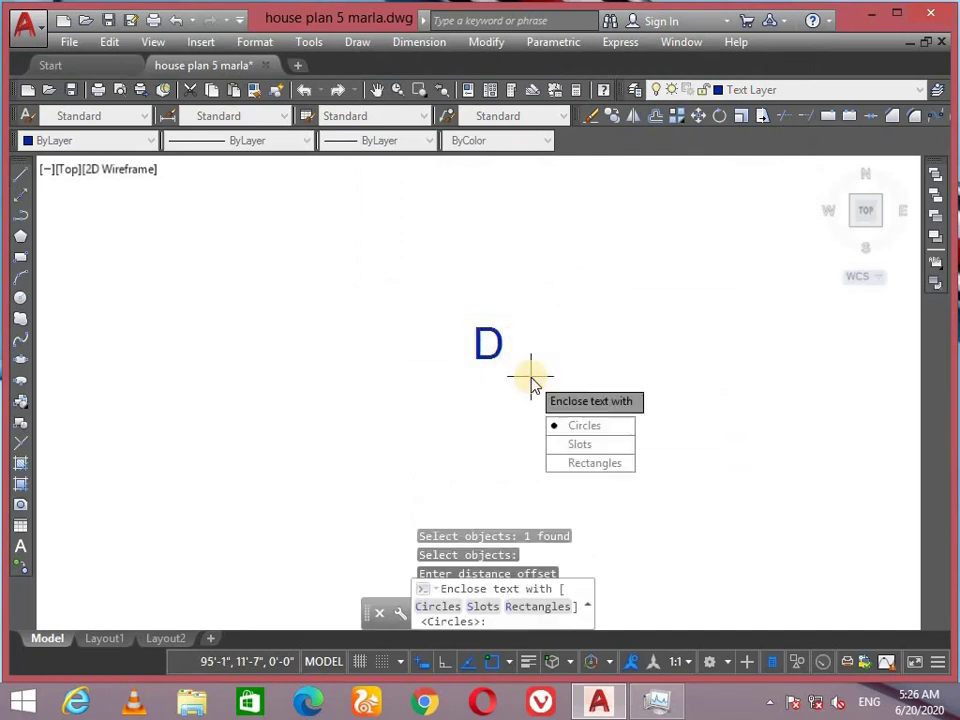
left_click(620, 425)
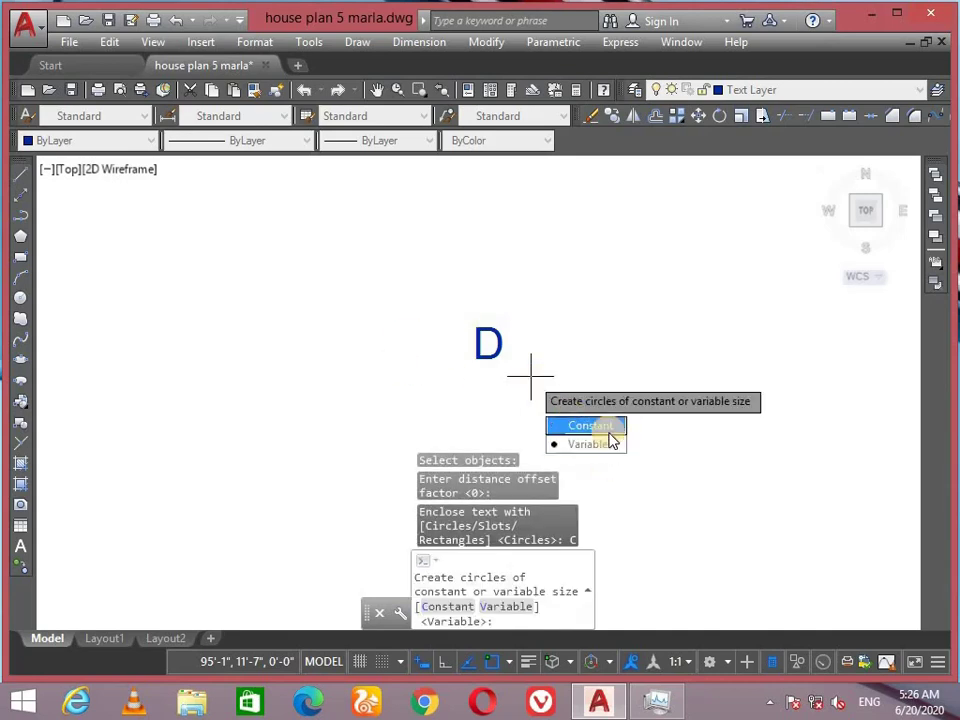
key("Return")
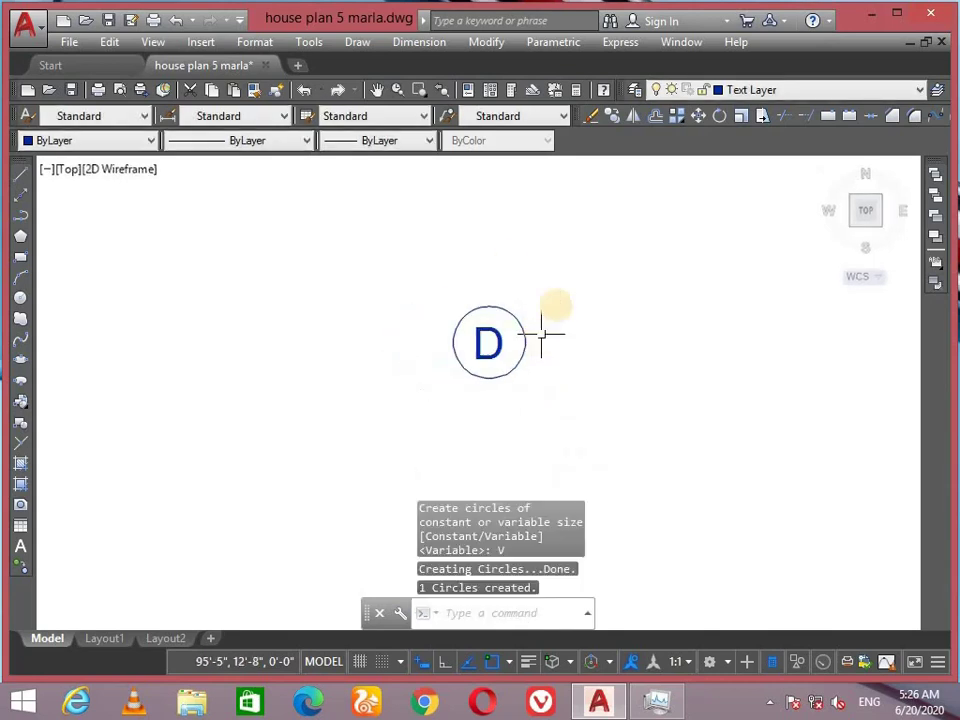
Copy the circled D from its centre to the folding door between the dining area and the rear side.
left_click(568, 290)
left_click(383, 413)
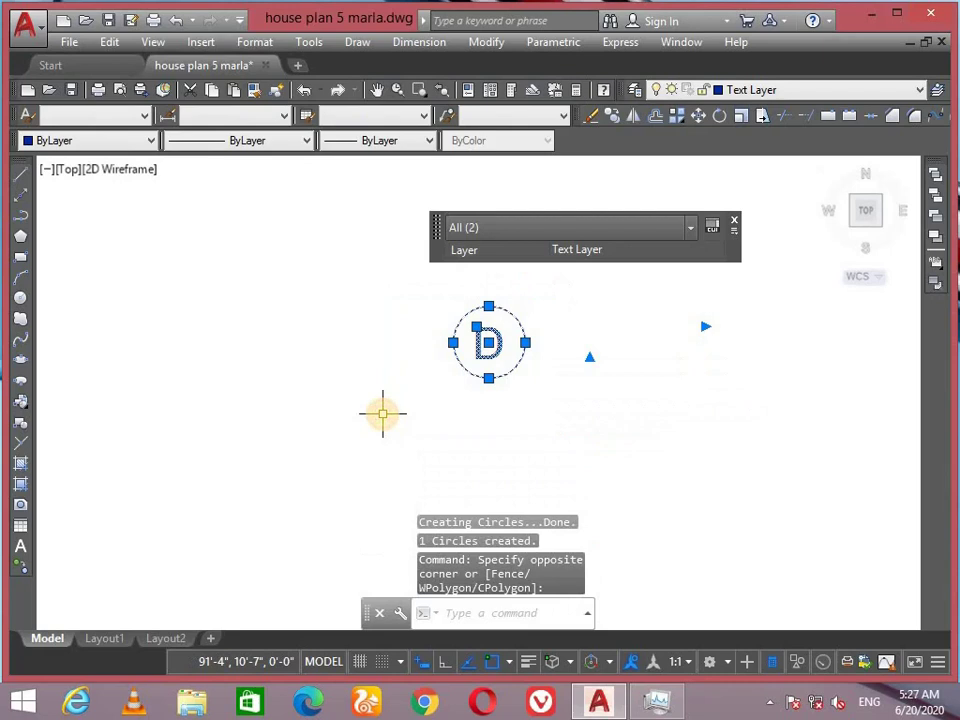
key("Return")
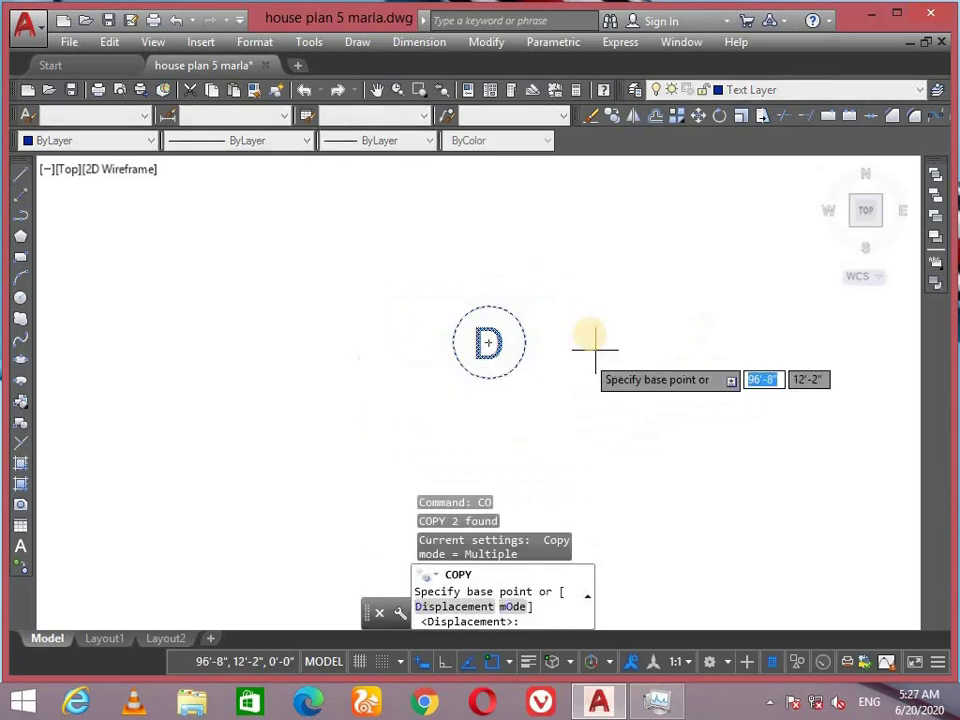
left_click(492, 343)
scroll(492, 343, "down", 6)
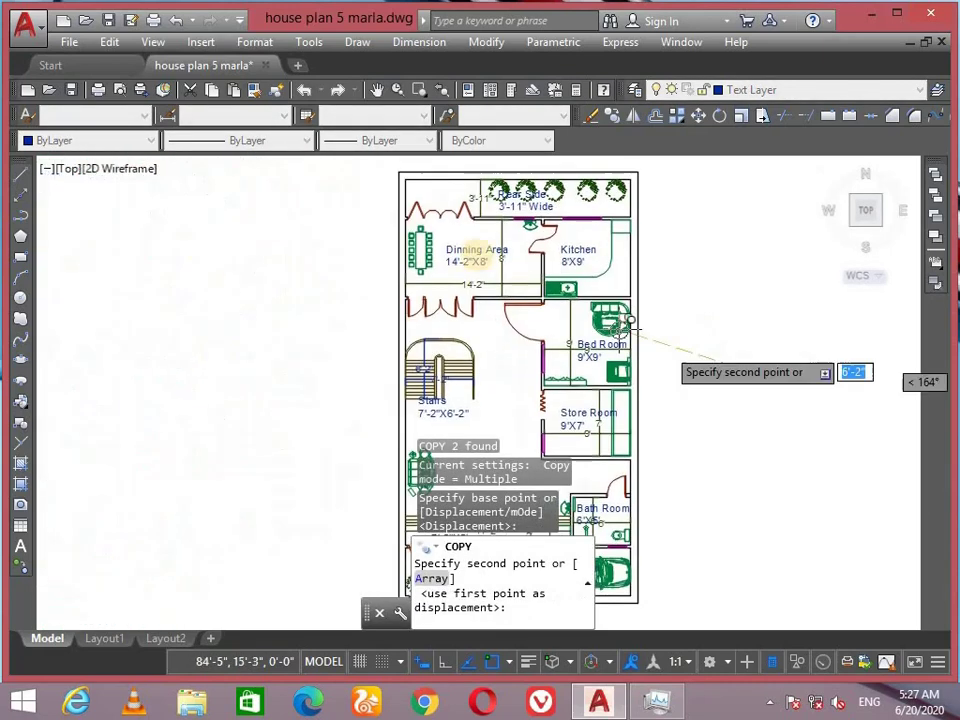
scroll(439, 199, "up", 5)
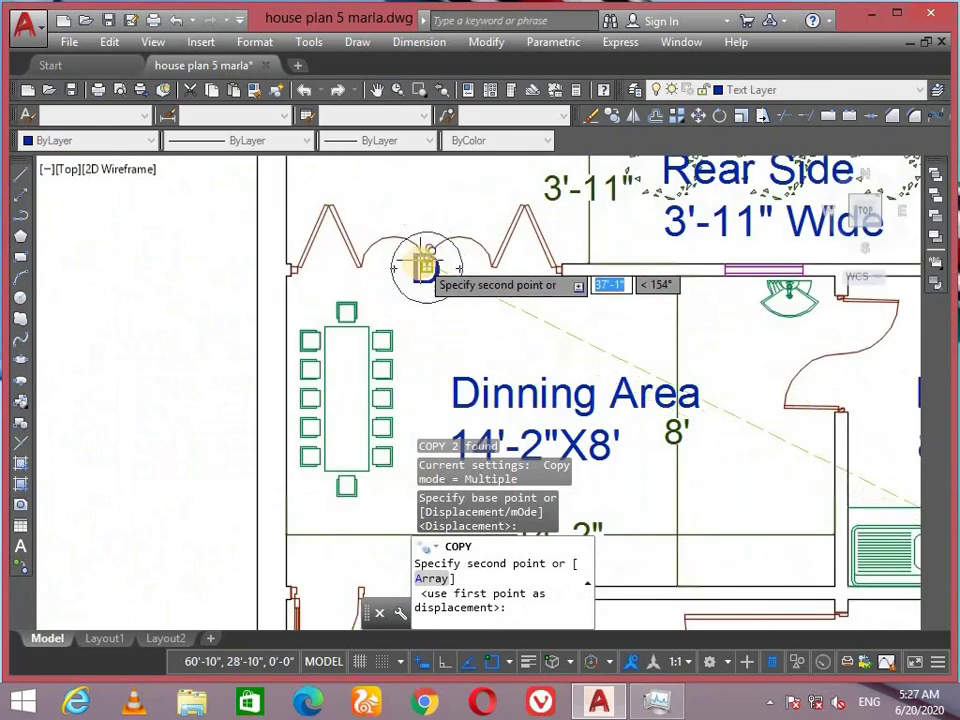
left_click(424, 279)
Place further copies of the circled D at the kitchen door, the dining area's folding door towards the stairs, and the bed room door.
scroll(445, 238, "down", 2)
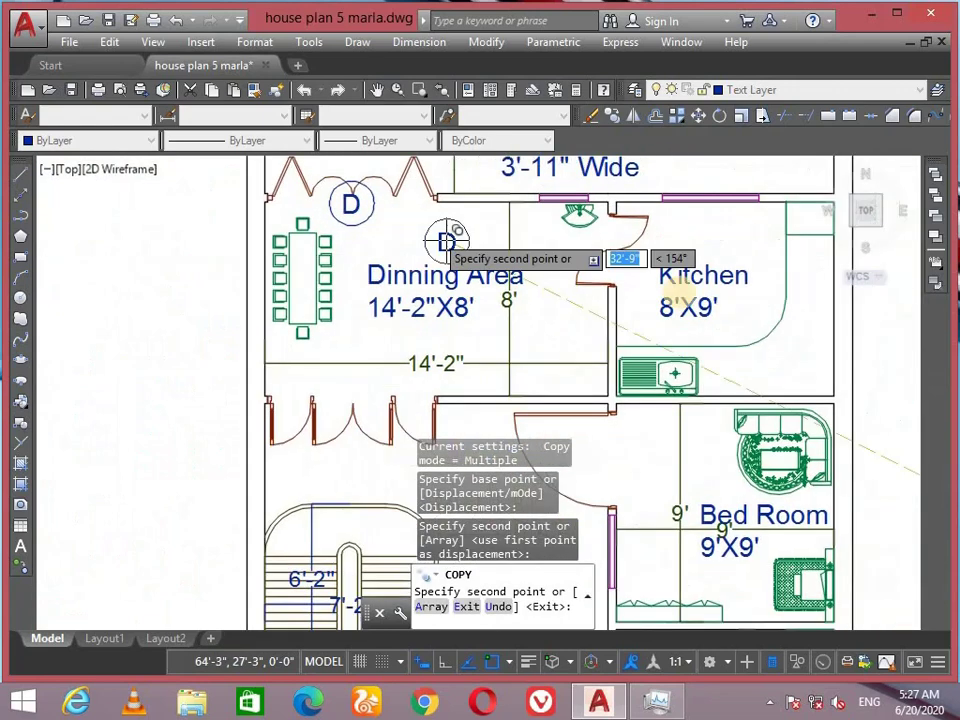
scroll(613, 235, "up", 2)
left_click(605, 240)
scroll(605, 240, "down", 2)
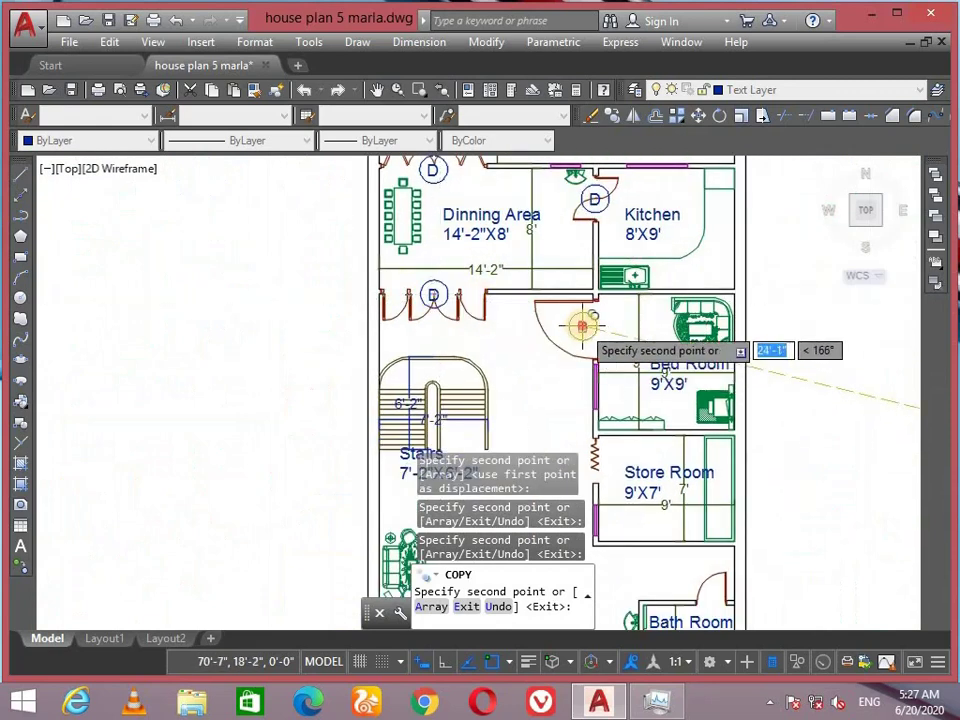
left_click(580, 326)
Place copies of the circled D at the store room's zigzag door and the bath room door.
middle_click_drag(629, 424, 617, 320)
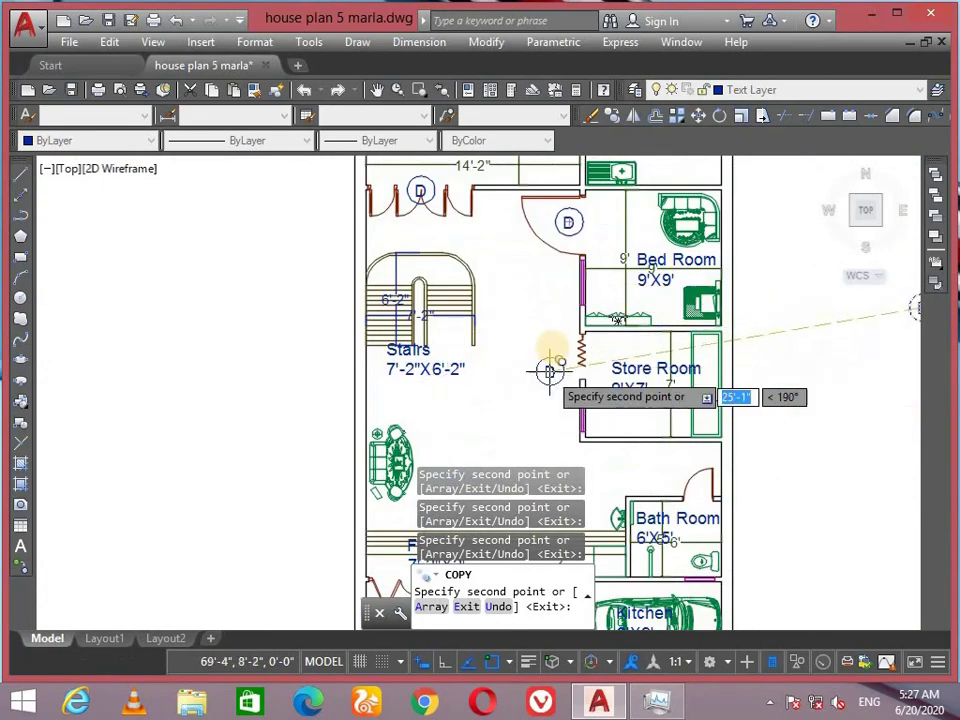
scroll(600, 330, "up", 3)
left_click(548, 300)
scroll(467, 171, "down", 2)
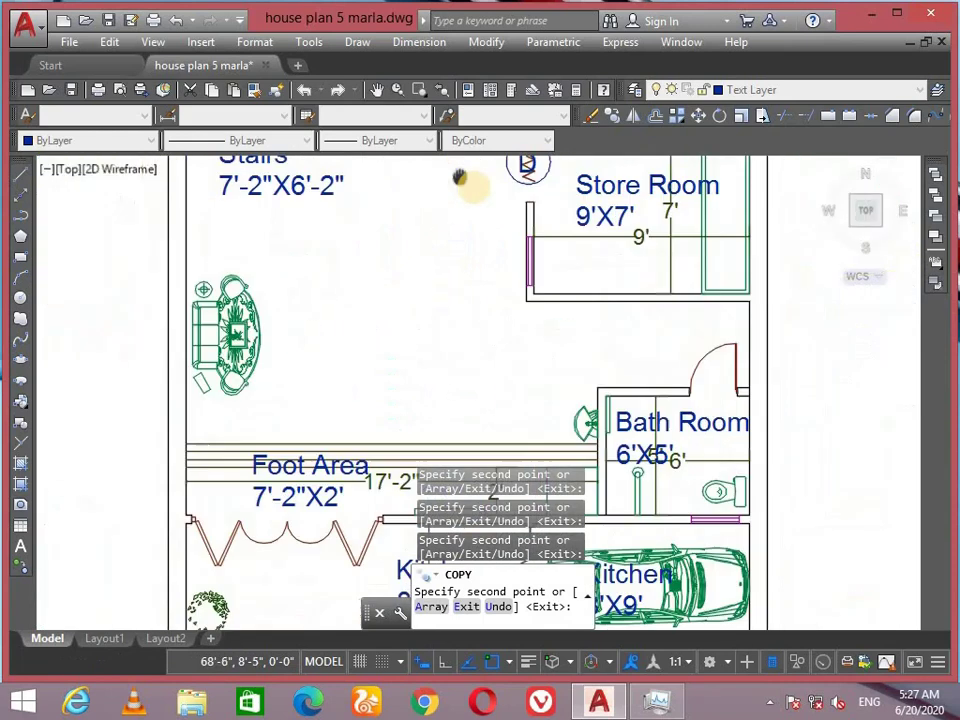
left_click(708, 343)
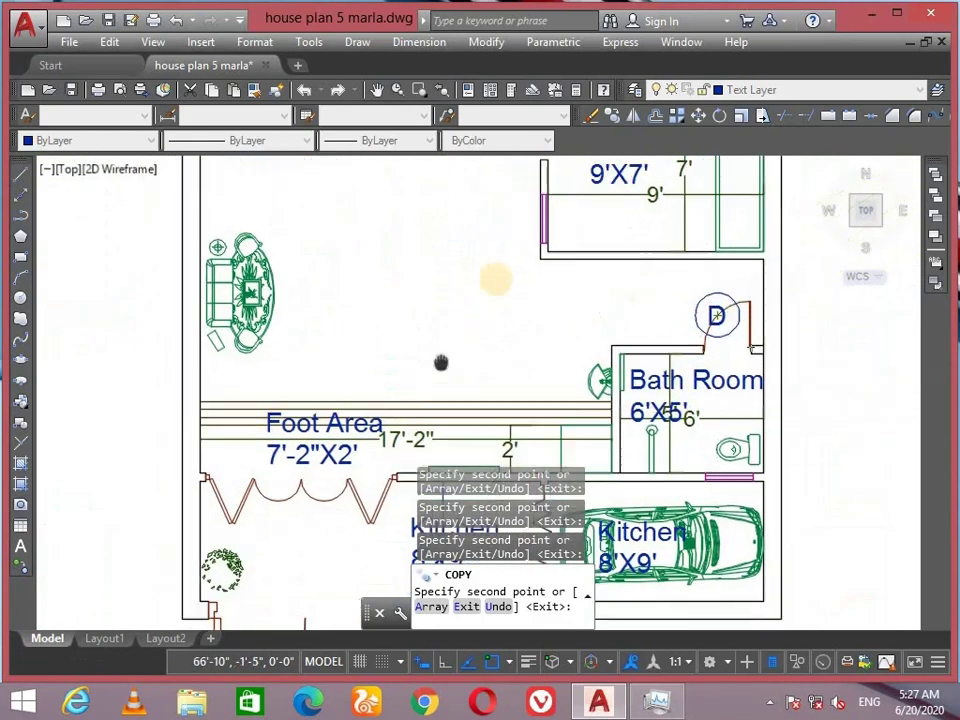
Place copies of the circled D at the foot area's folding door, the zigzag door beside the car, and the double entrance door, and end copying.
scroll(497, 279, "down", 2)
scroll(407, 390, "up", 2)
left_click(400, 398)
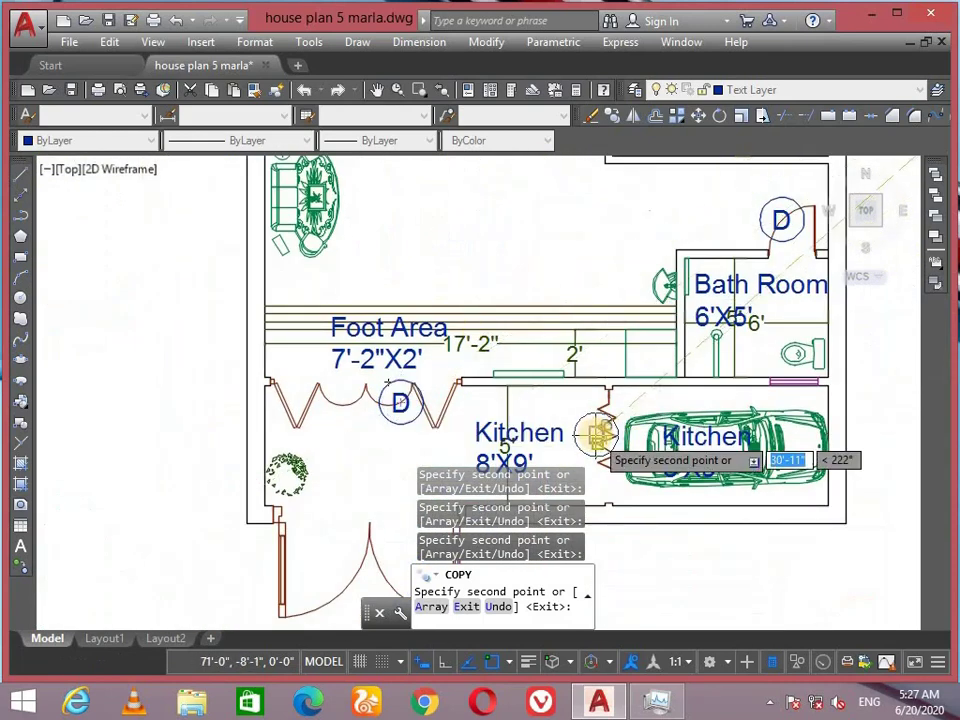
middle_click_drag(602, 452, 414, 127)
scroll(509, 310, "up", 3)
left_click(490, 333)
left_click(347, 294)
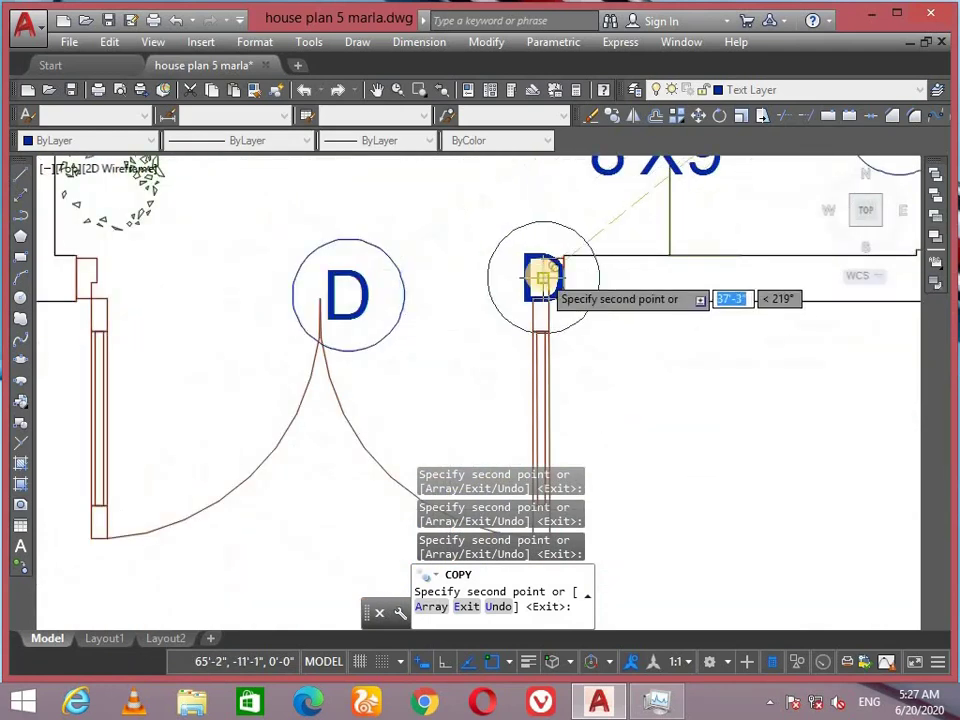
key("Escape")
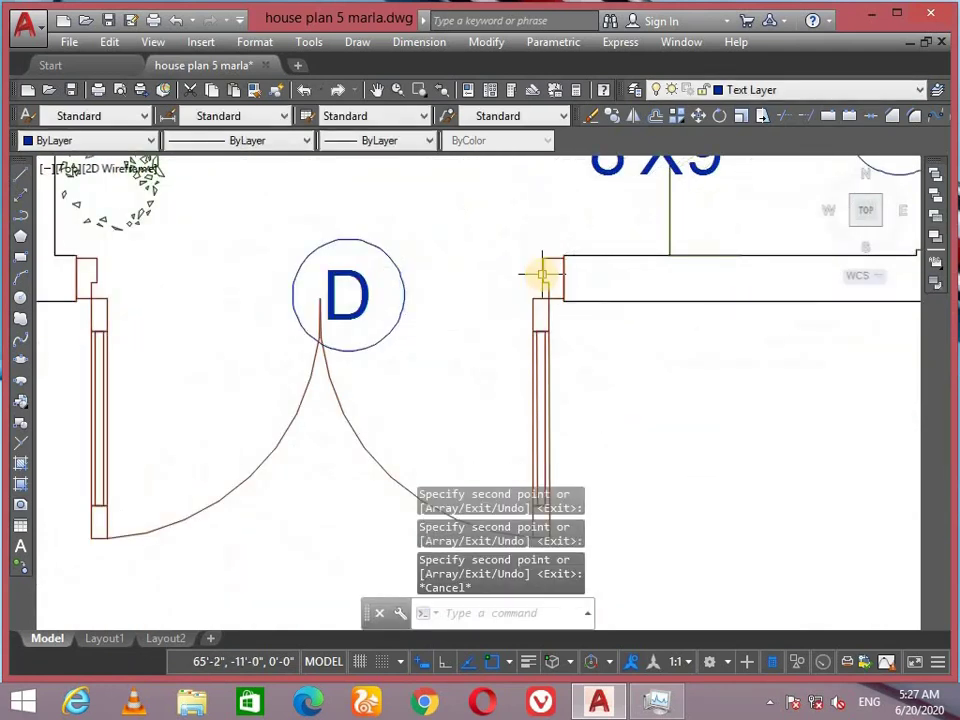
Change the double entrance door's tag text to D1 and move its circle to centre it around the text.
double_click(368, 304)
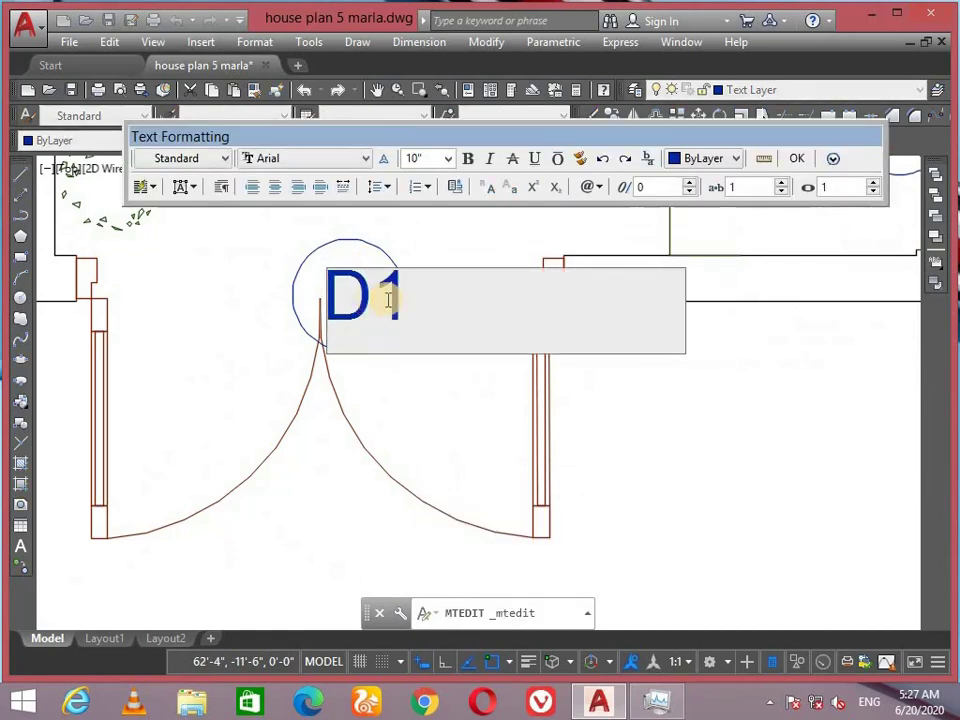
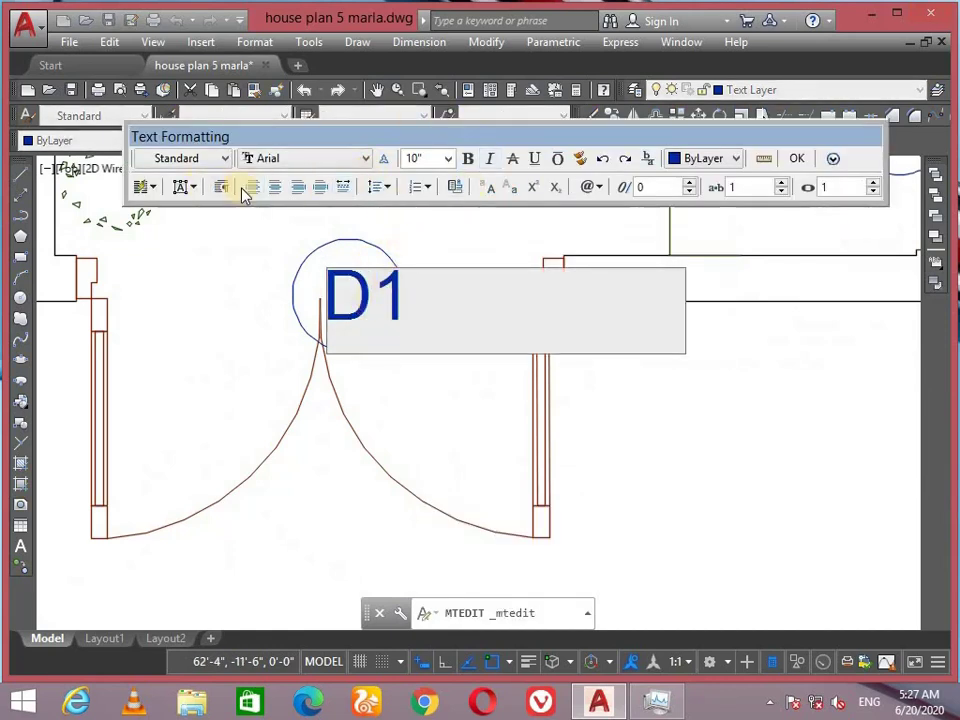
left_click(432, 410)
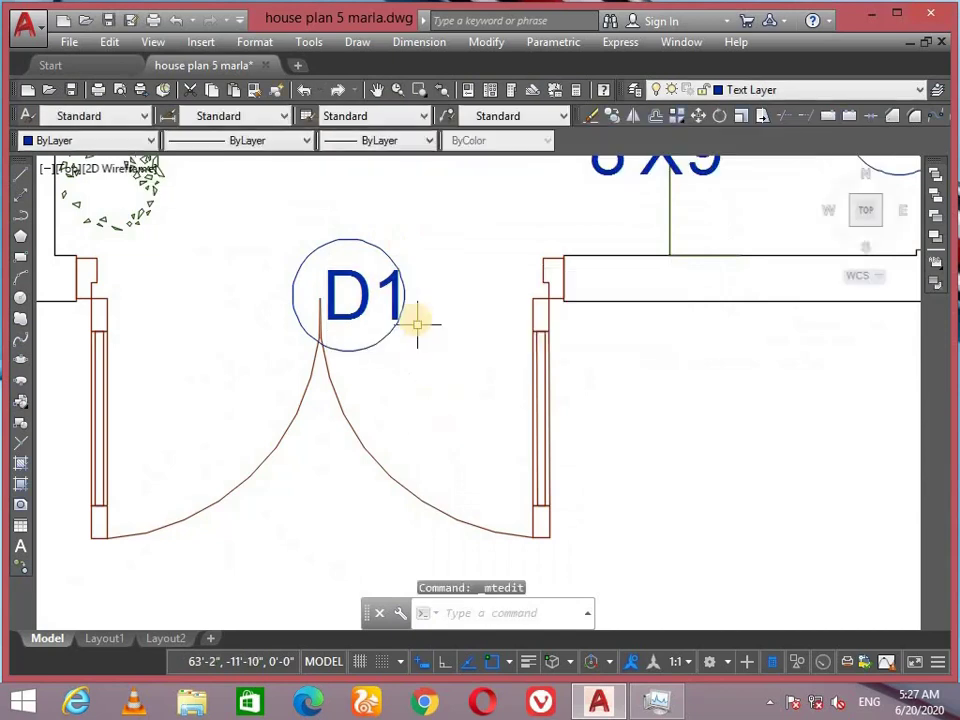
left_click(384, 340)
left_click(348, 294)
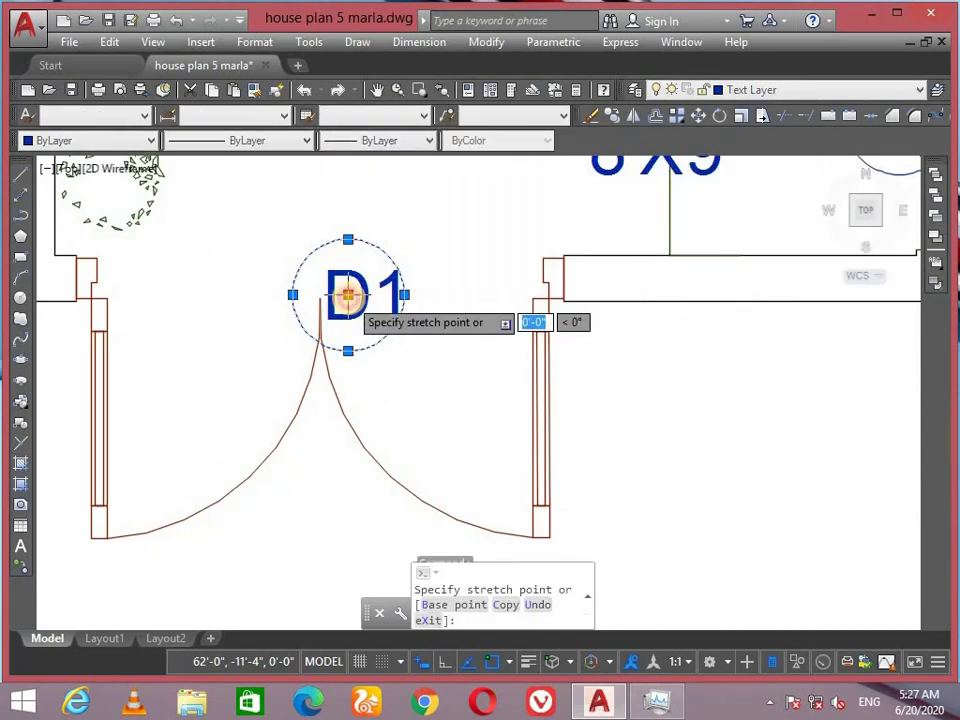
scroll(230, 400, "down", 2)
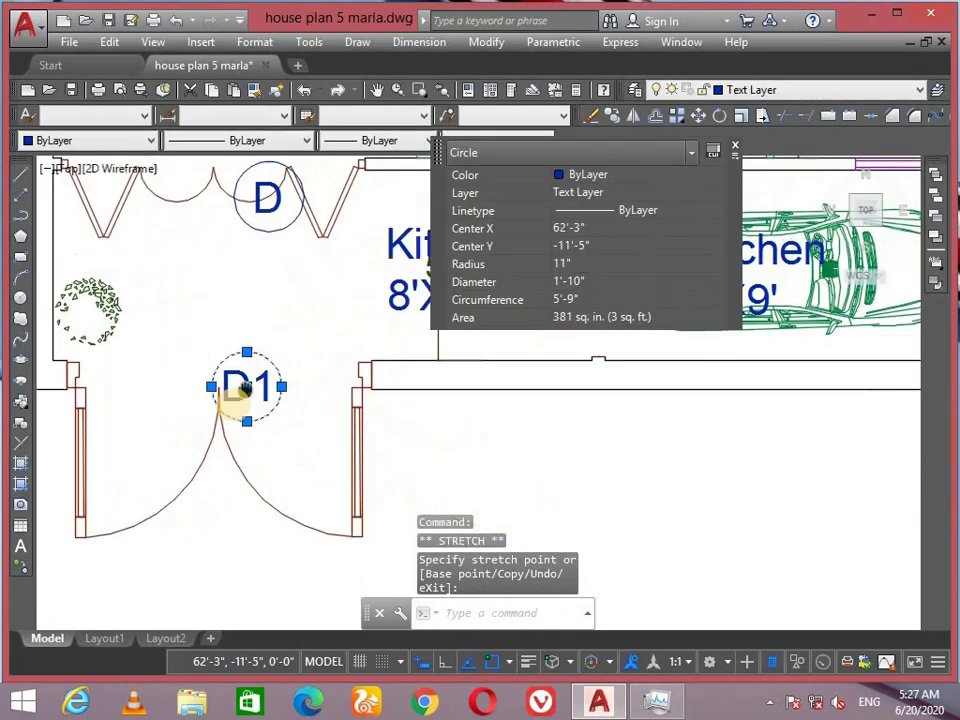
Change the tag at the zigzag door beside the car to D2 and shift its circle to centre around the text.
scroll(200, 385, "up", 6)
left_click(365, 326)
left_click(357, 325)
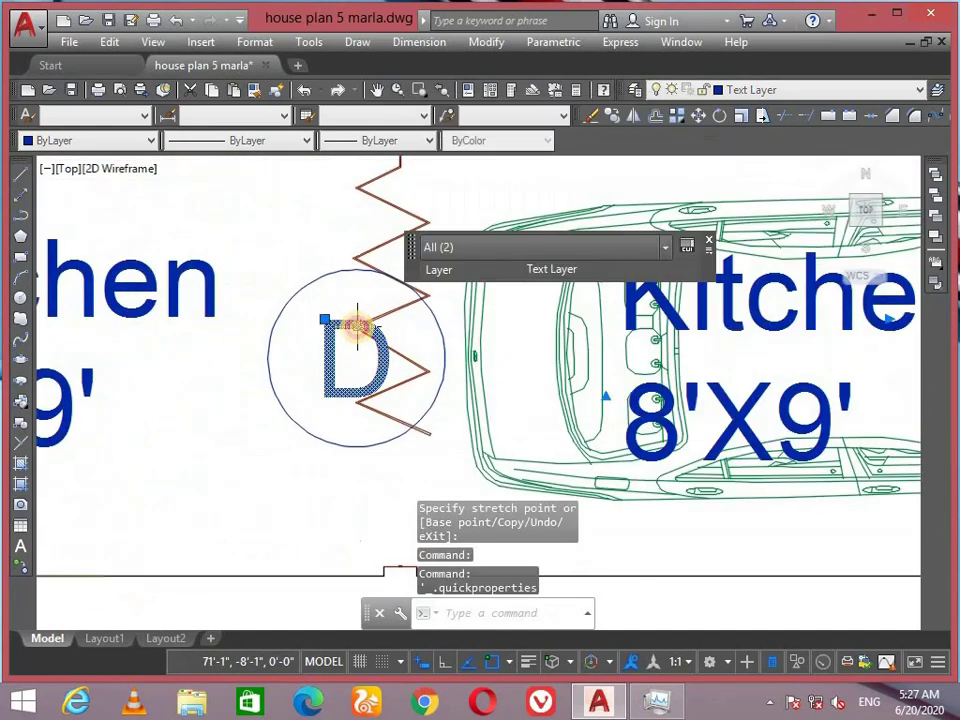
left_click(335, 326)
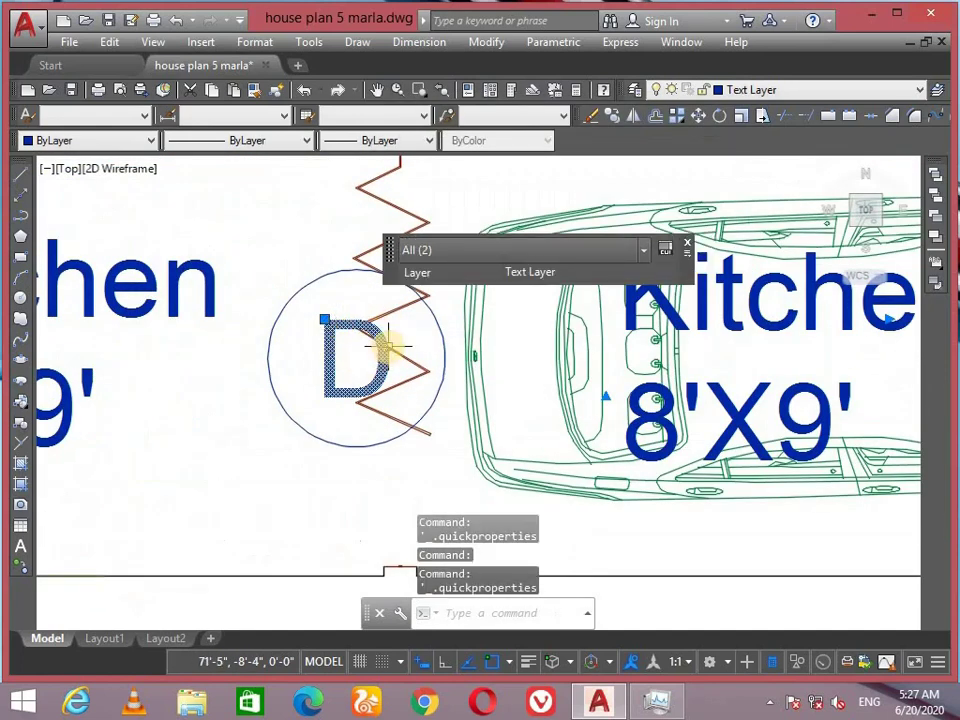
key("Escape")
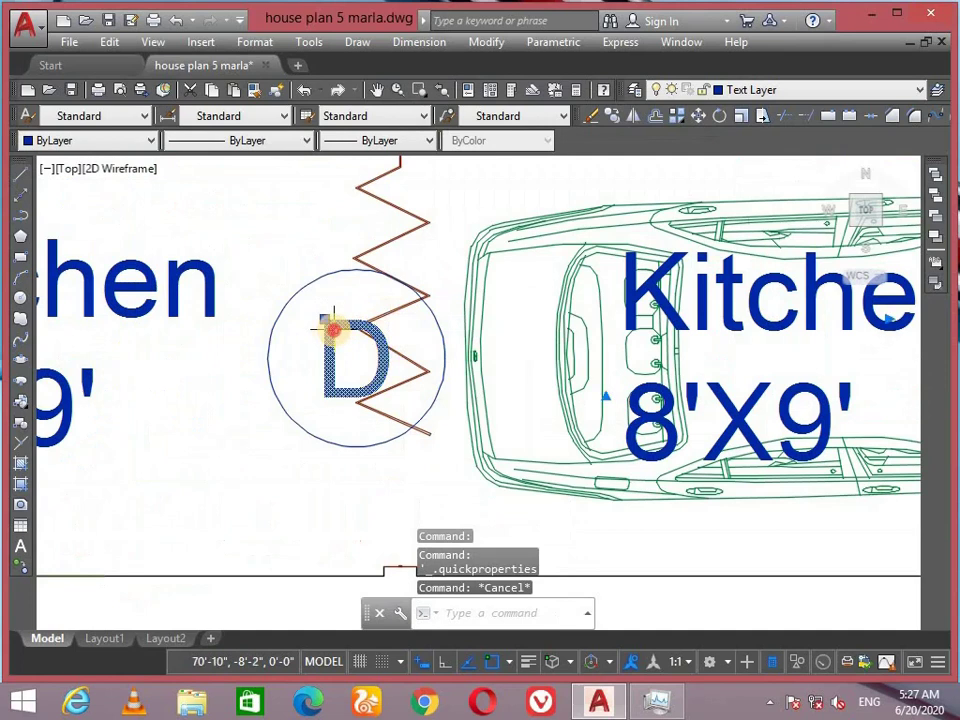
double_click(333, 328)
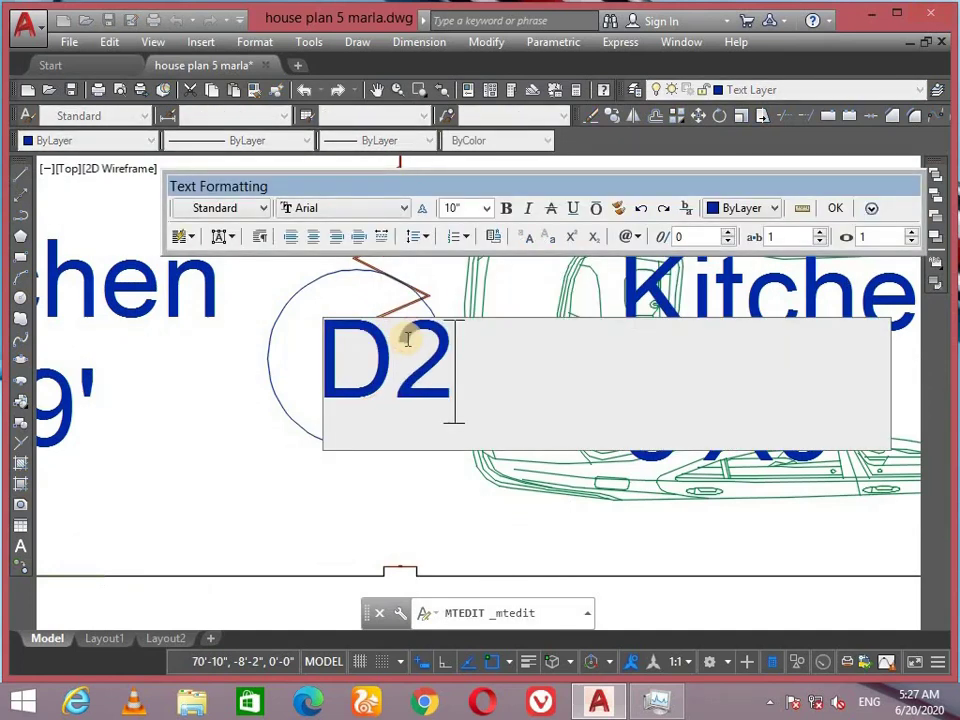
left_click(289, 322)
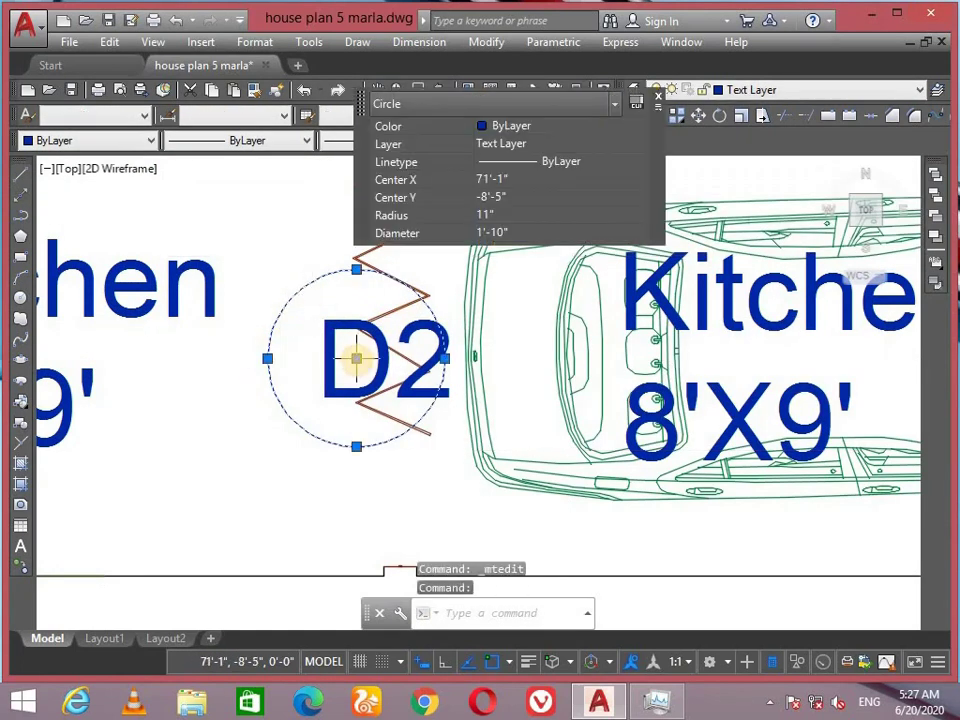
left_click(357, 358)
scroll(383, 357, "down", 3)
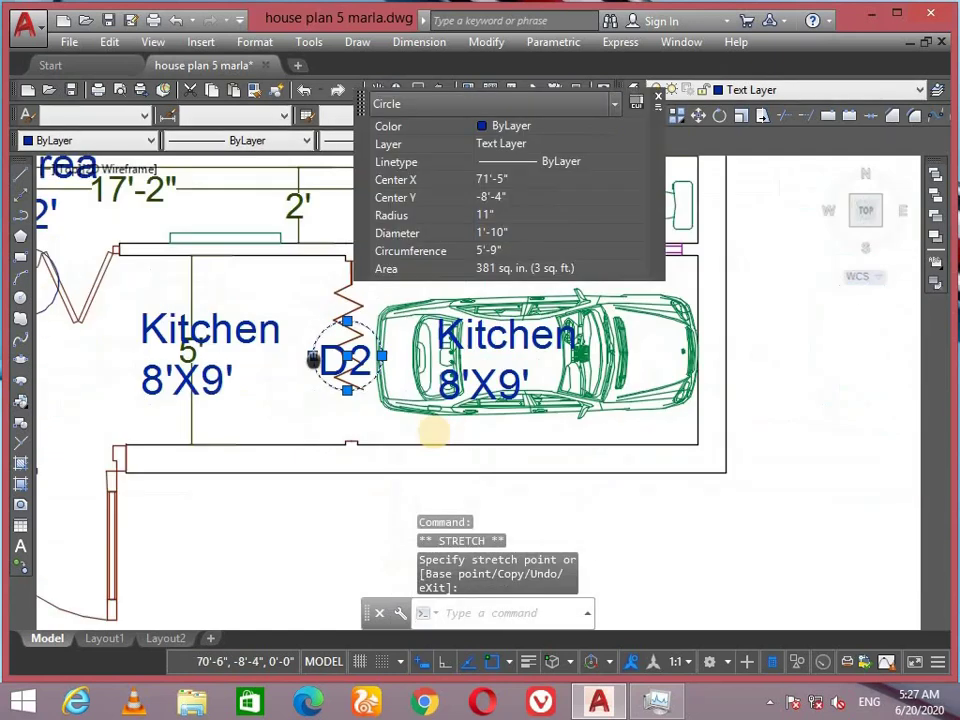
Change the tag text at the foot area's folding door to D3.
scroll(386, 444, "up", 6)
left_click(481, 416)
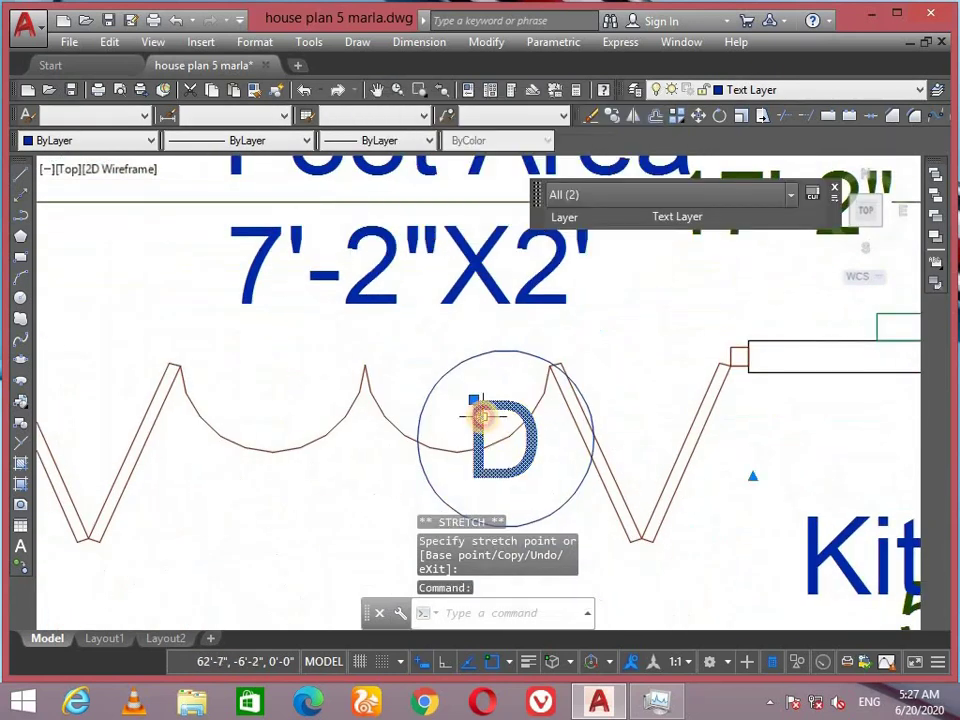
key("Escape")
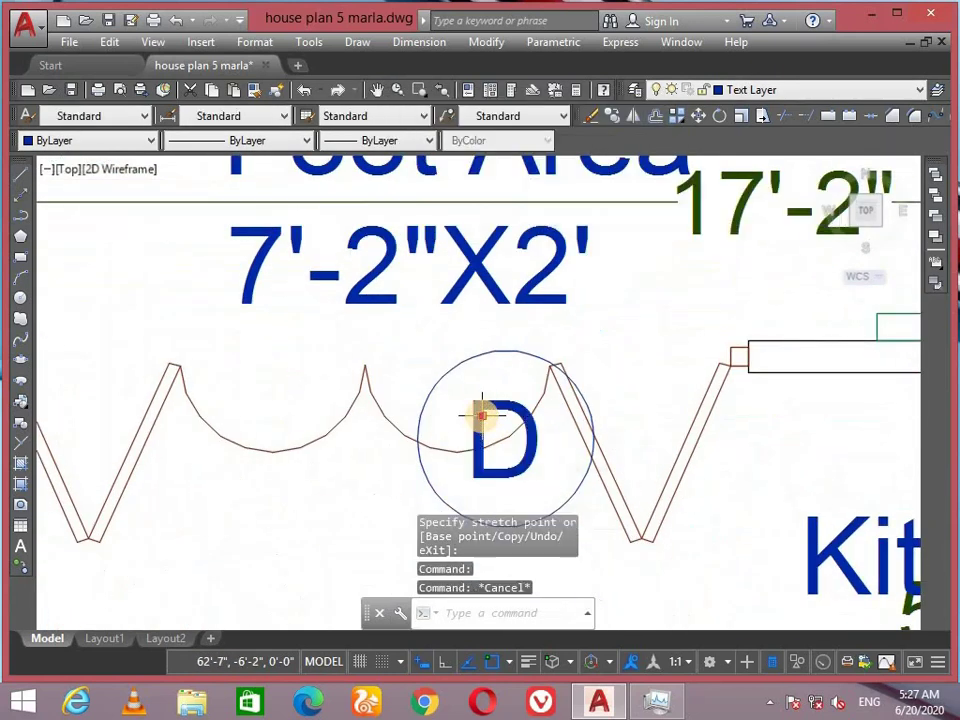
double_click(478, 428)
type("3")
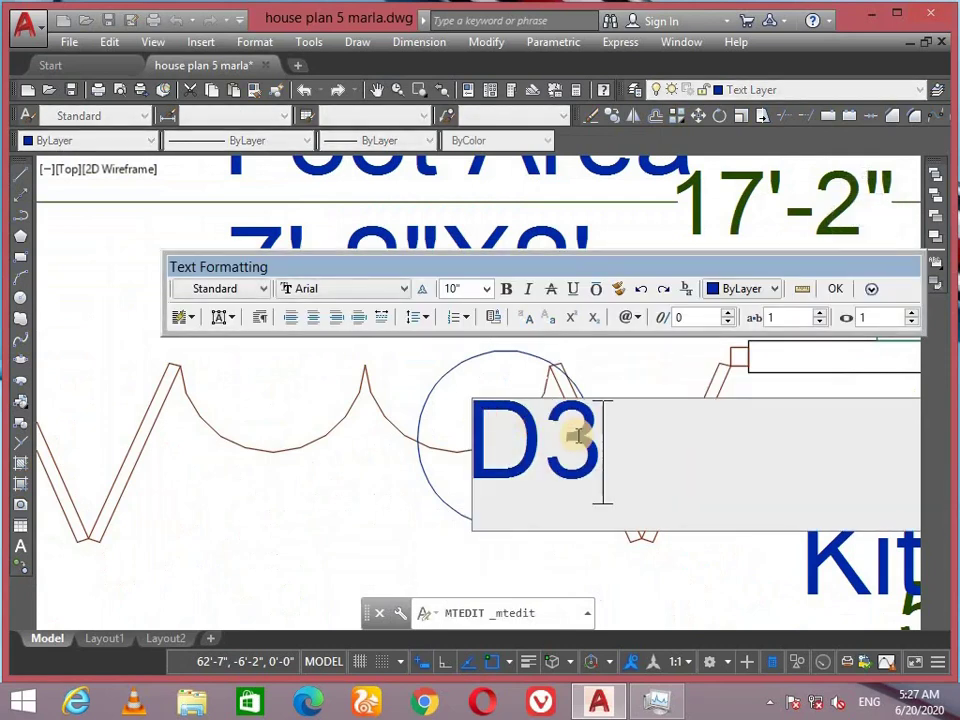
left_click(838, 289)
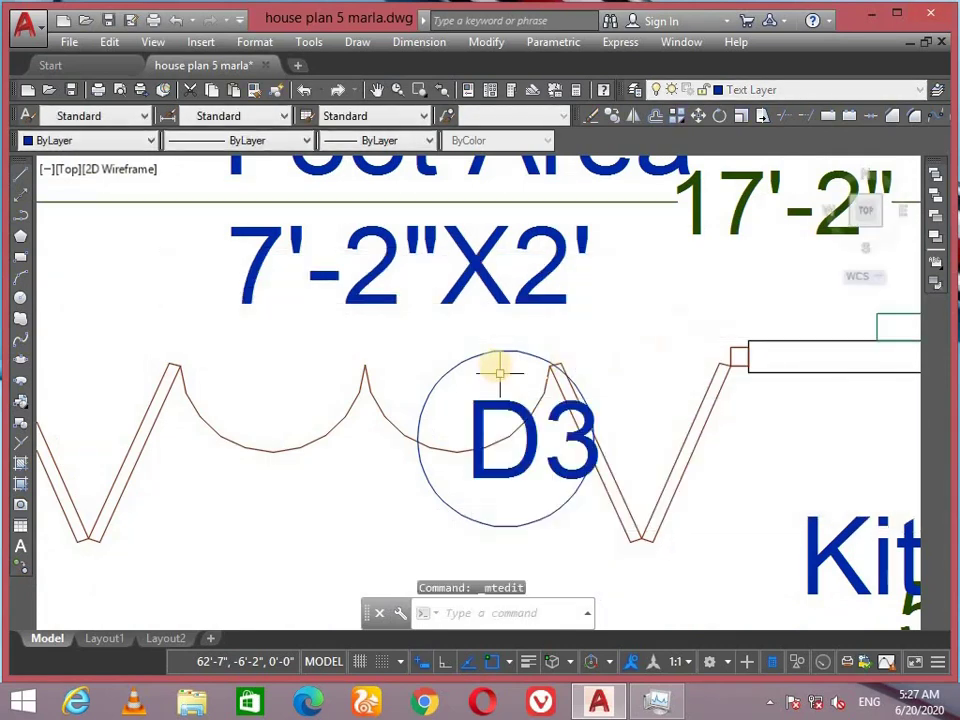
Move the circle of the D3 tag so that it is centred around the text.
left_click(485, 354)
left_click(506, 437)
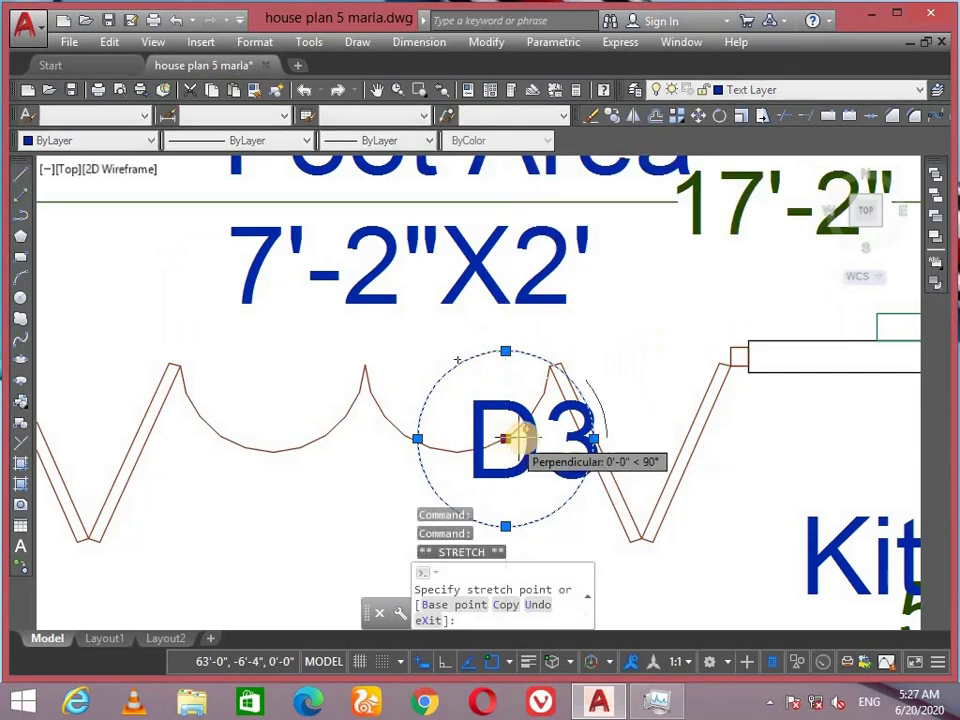
scroll(520, 442, "down", 3)
mouse_move(520, 442)
middle_mouse_down()
mouse_move(417, 432)
mouse_move(310, 400)
middle_mouse_up()
key("Escape")
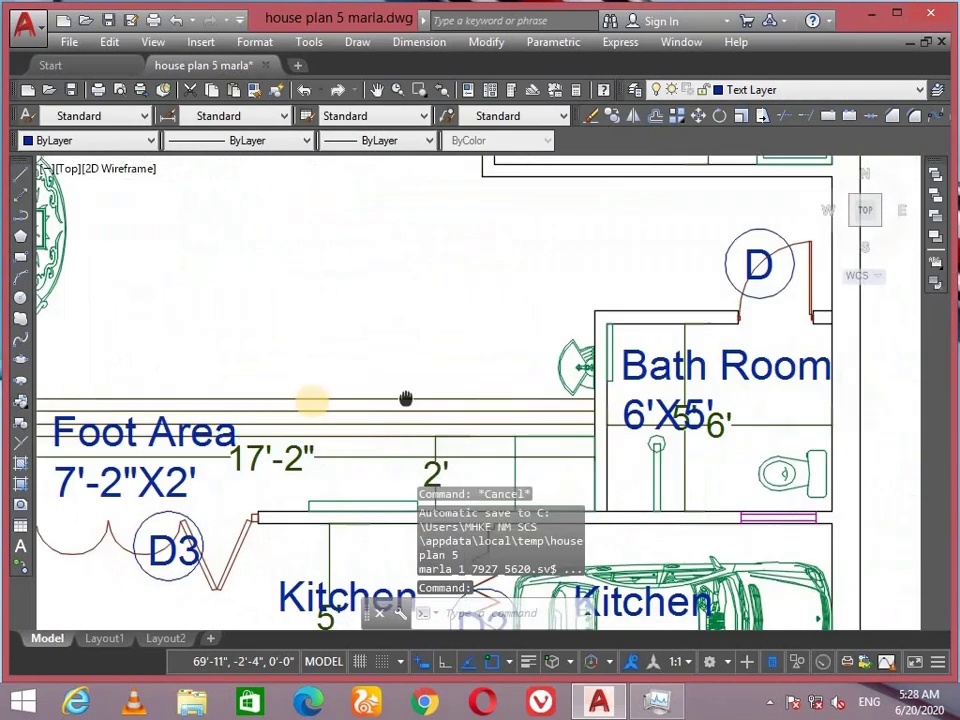
Change the bathroom door's tag text to D4 and move its circle to centre it around the text.
scroll(680, 262, "up", 2)
scroll(672, 264, "down", 3)
middle_click_drag(666, 266, 658, 281)
scroll(648, 276, "up", 4)
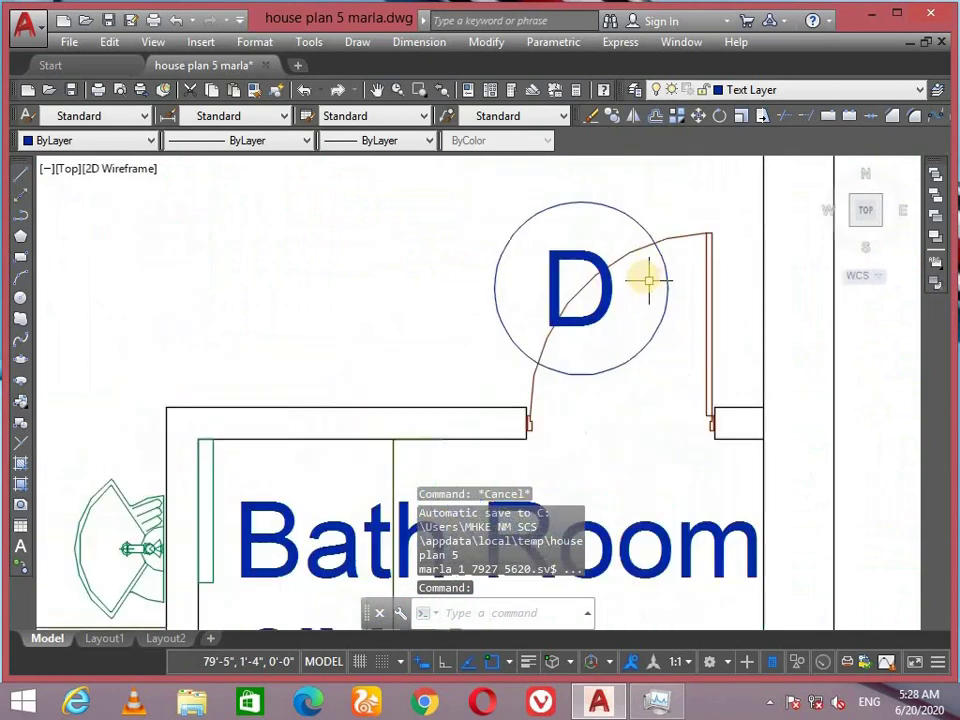
left_click(561, 274)
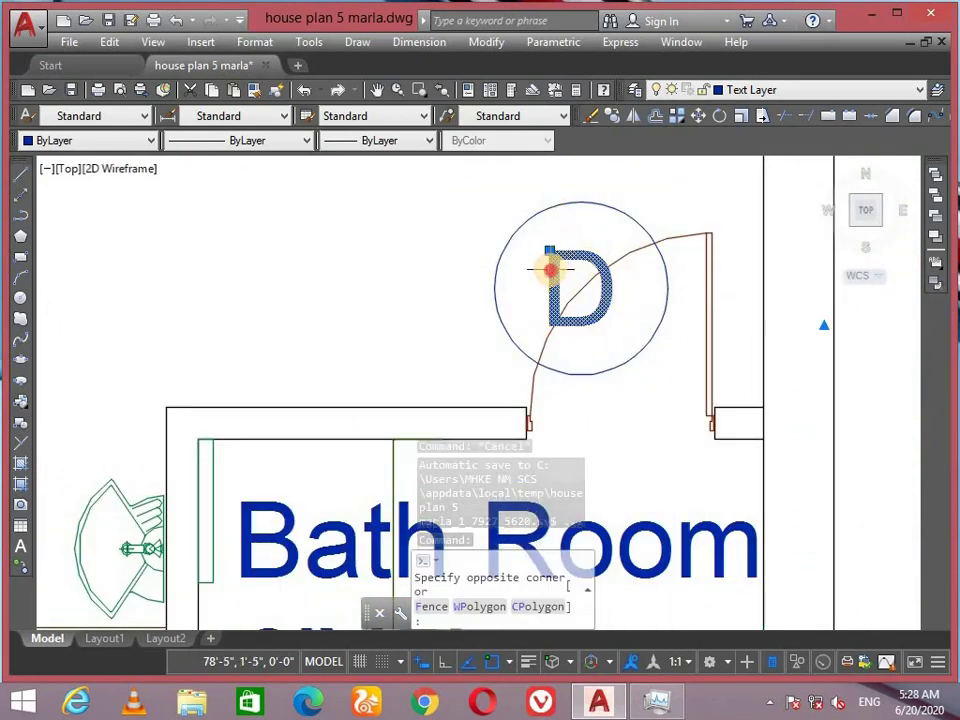
double_click(550, 270)
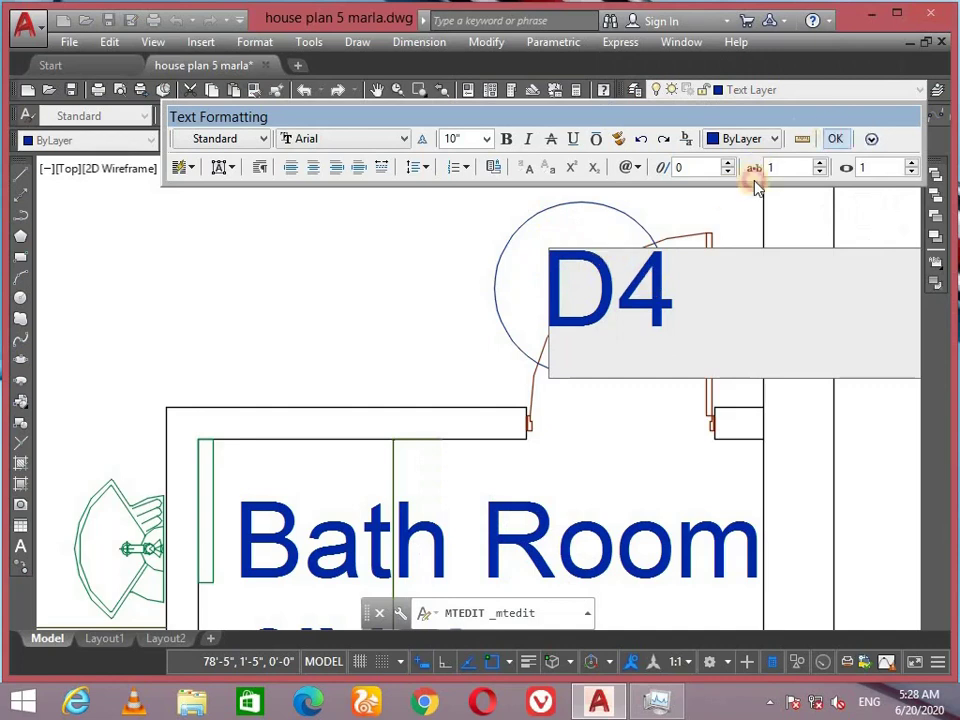
left_click(624, 214)
left_click(581, 288)
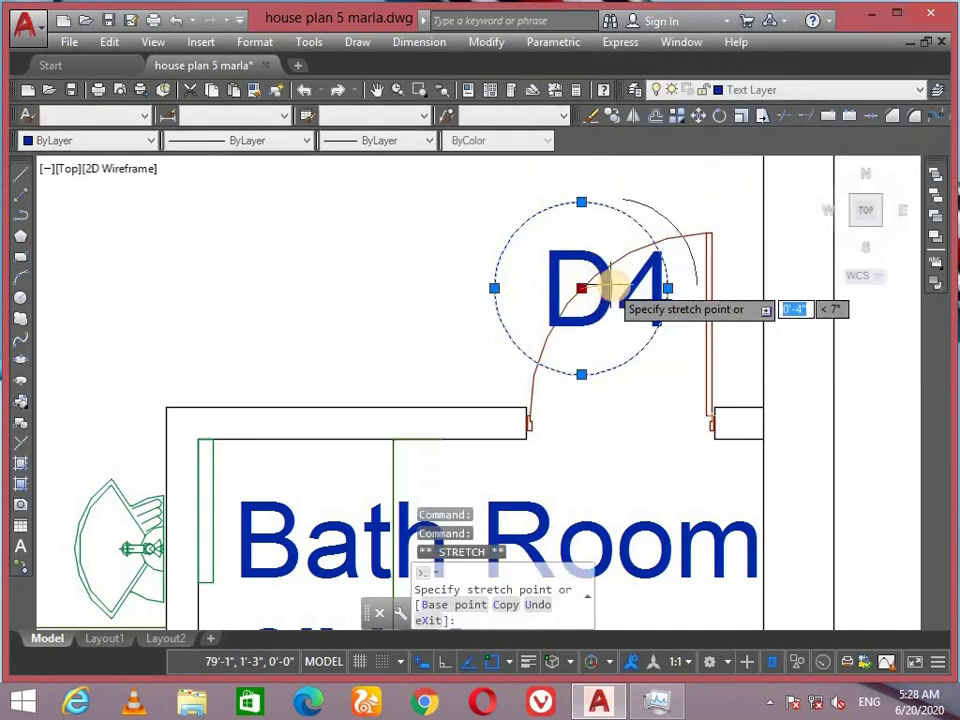
left_click(605, 288)
Look over the remaining door tags on the labelled floor plan and the layout of the second floor plan beside it.
middle_click_drag(572, 277, 634, 540)
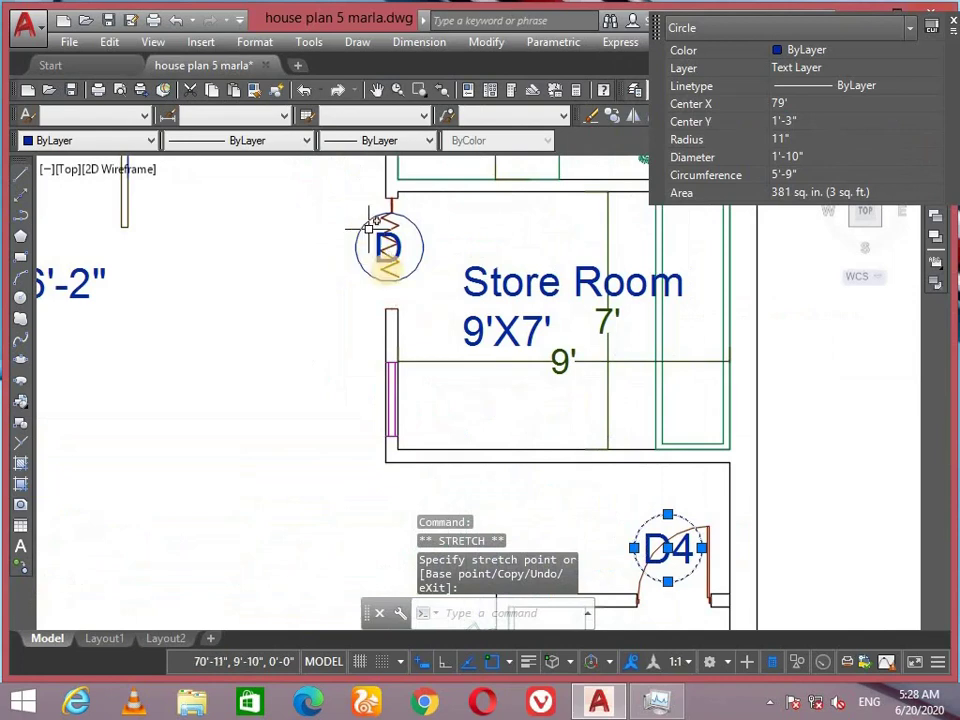
middle_click_drag(406, 181, 484, 318)
scroll(484, 318, "down", 2)
scroll(288, 217, "down", 5)
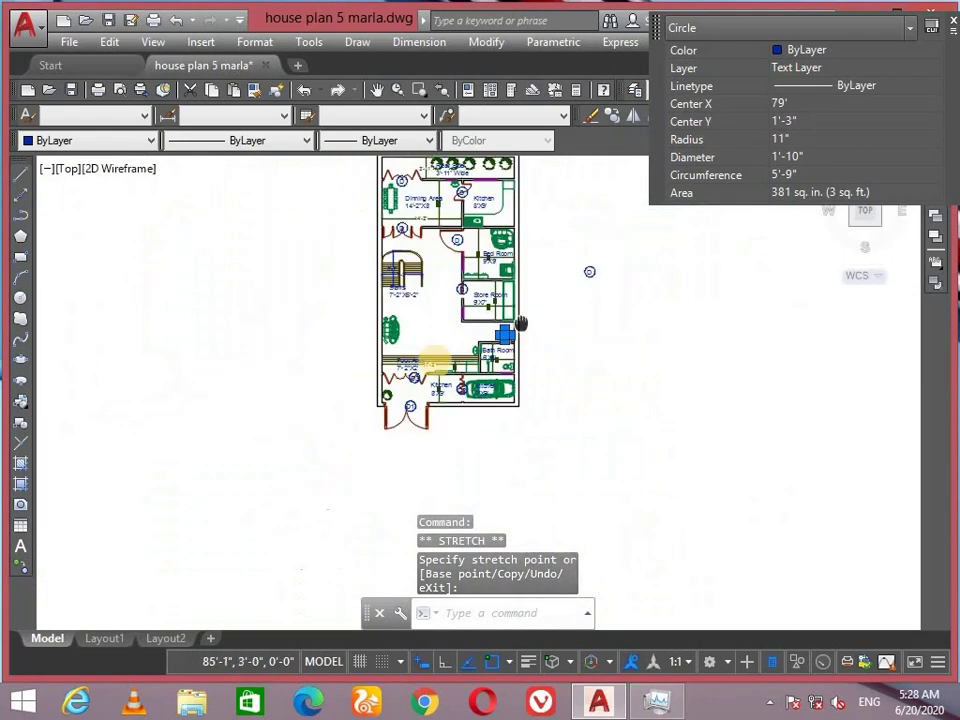
middle_click_drag(439, 368, 439, 321)
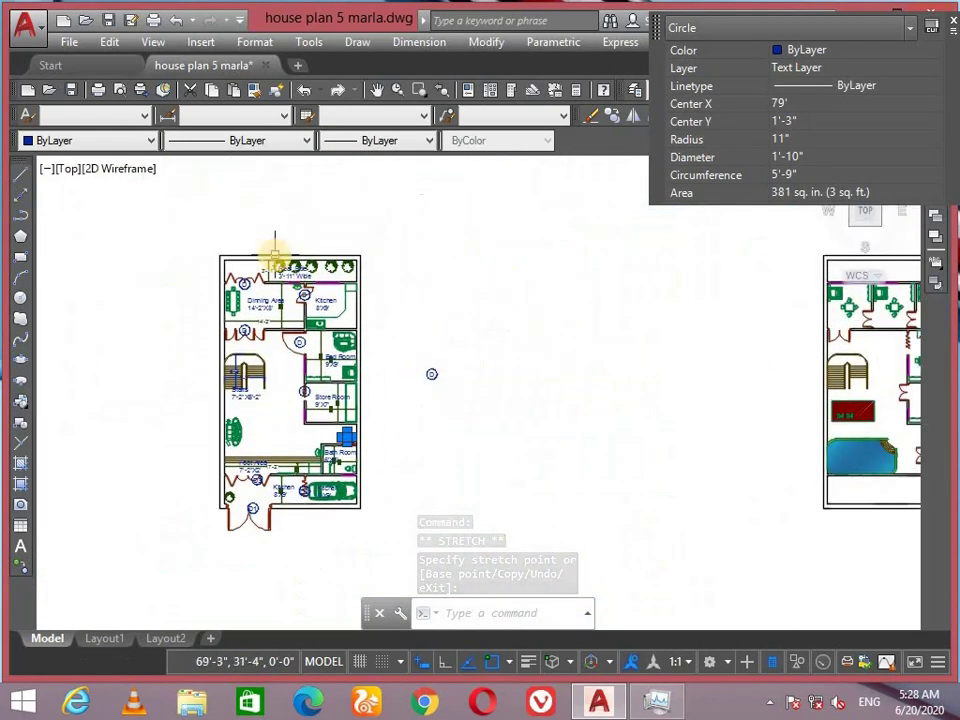
scroll(274, 253, "up", 8)
scroll(489, 354, "down", 8)
scroll(345, 287, "up", 3)
scroll(440, 193, "up", 5)
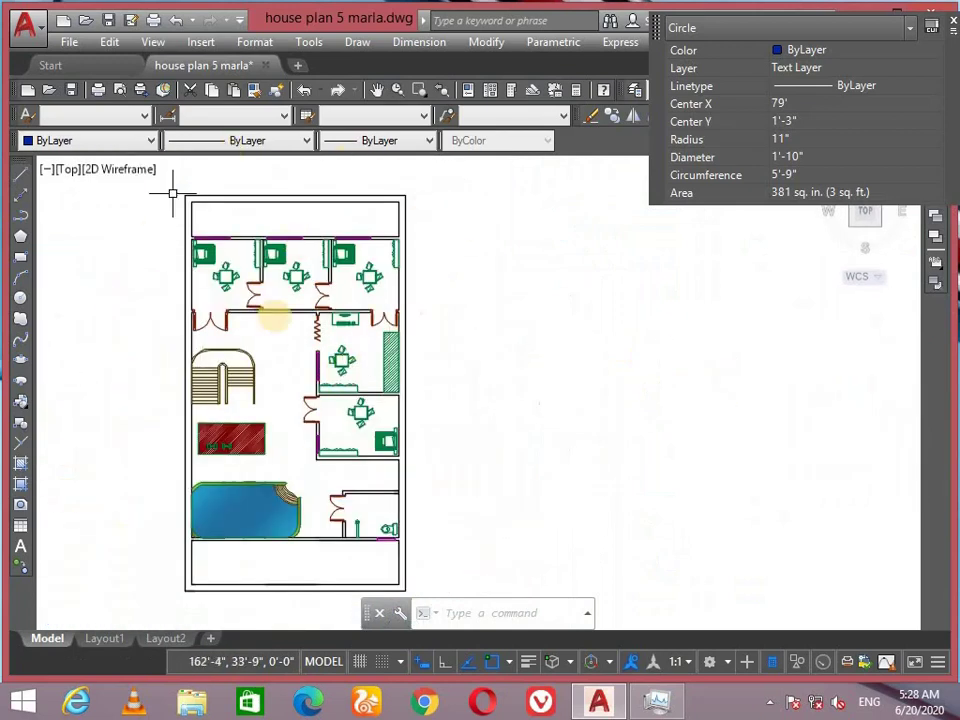
scroll(372, 283, "down", 4)
middle_click_drag(204, 362, 472, 257)
Delete the spare circled D tag between the two plans, along with the still selected D4 circle.
middle_click_drag(193, 269, 283, 394)
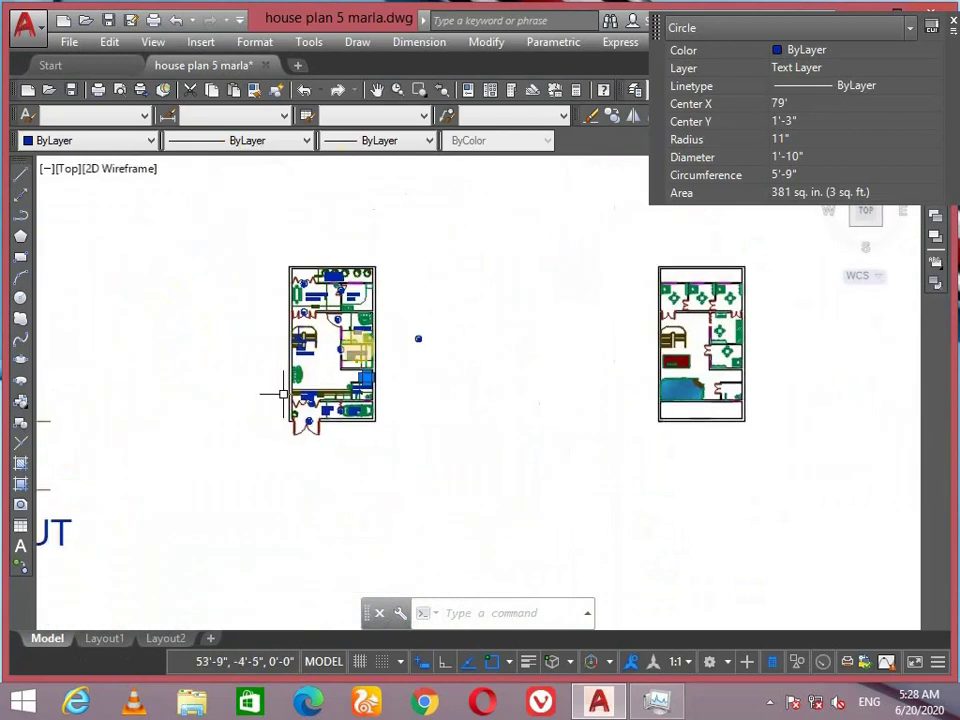
left_click(450, 288)
left_click(396, 381)
key("Delete")
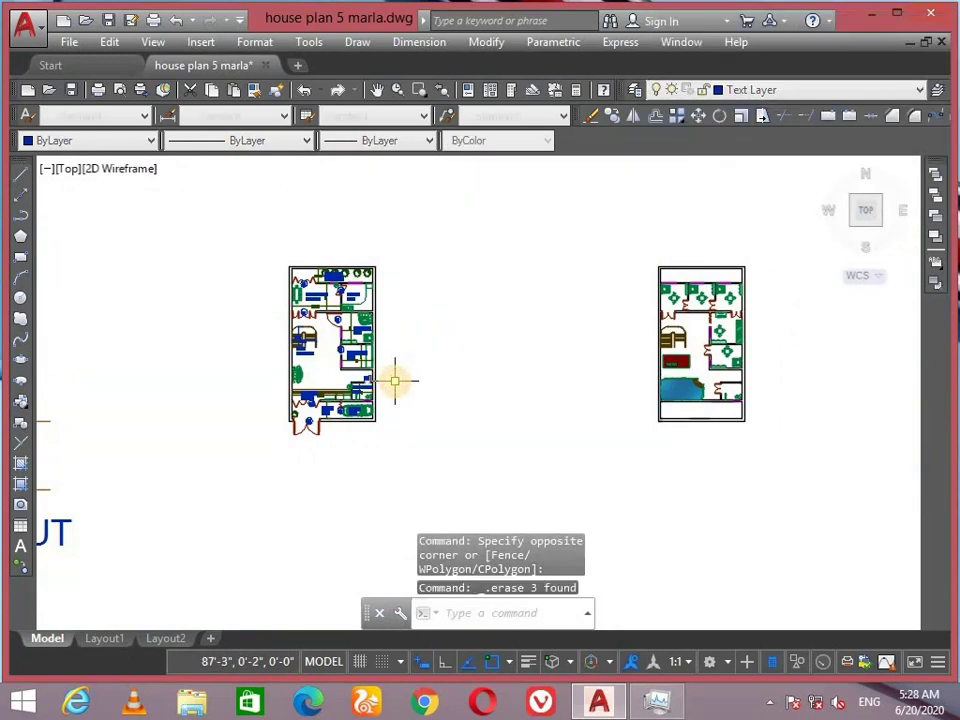
Copy the entire labelled floor plan, with its entrance door, straight up in ortho mode to the empty space above the original.
scroll(311, 231, "up", 6)
middle_click_drag(594, 412, 549, 251)
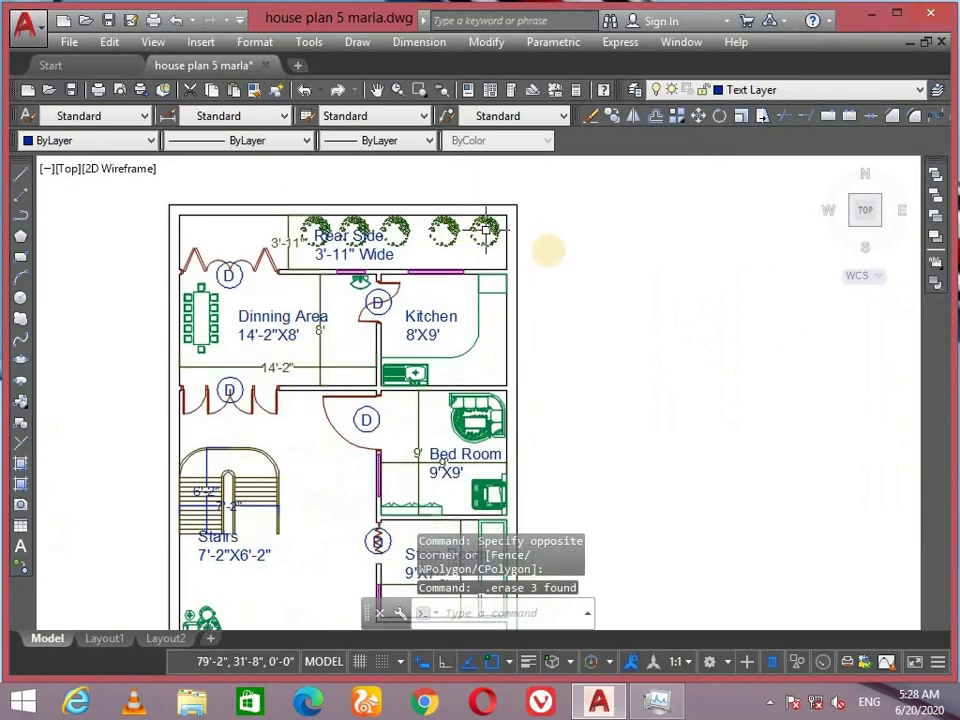
scroll(596, 307, "down", 2)
left_click(617, 210)
scroll(240, 540, "down", 3)
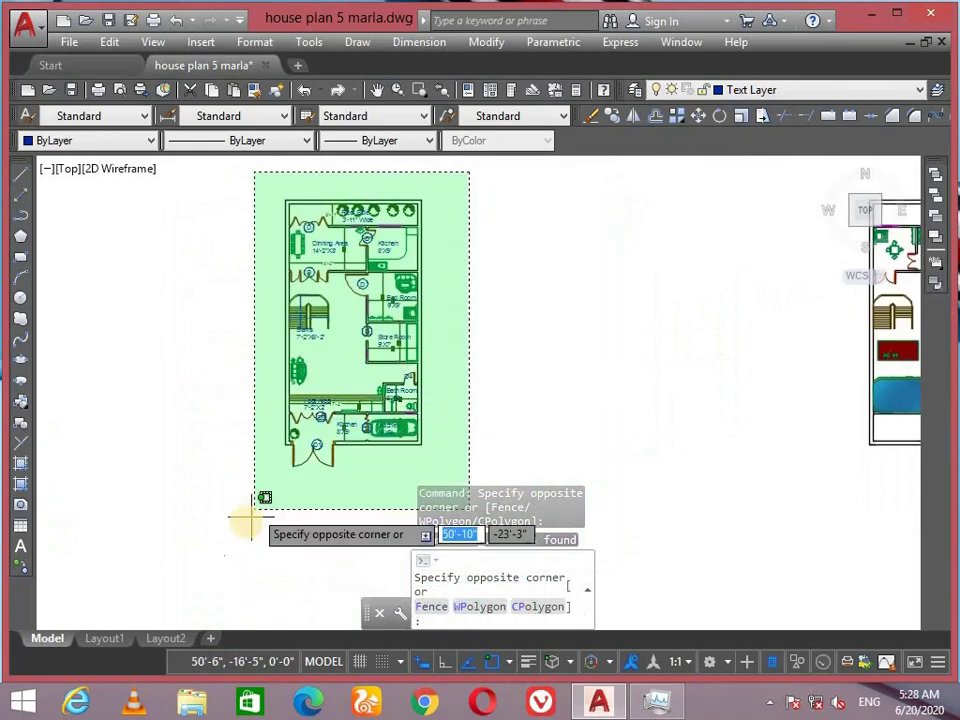
left_click(246, 521)
type("c")
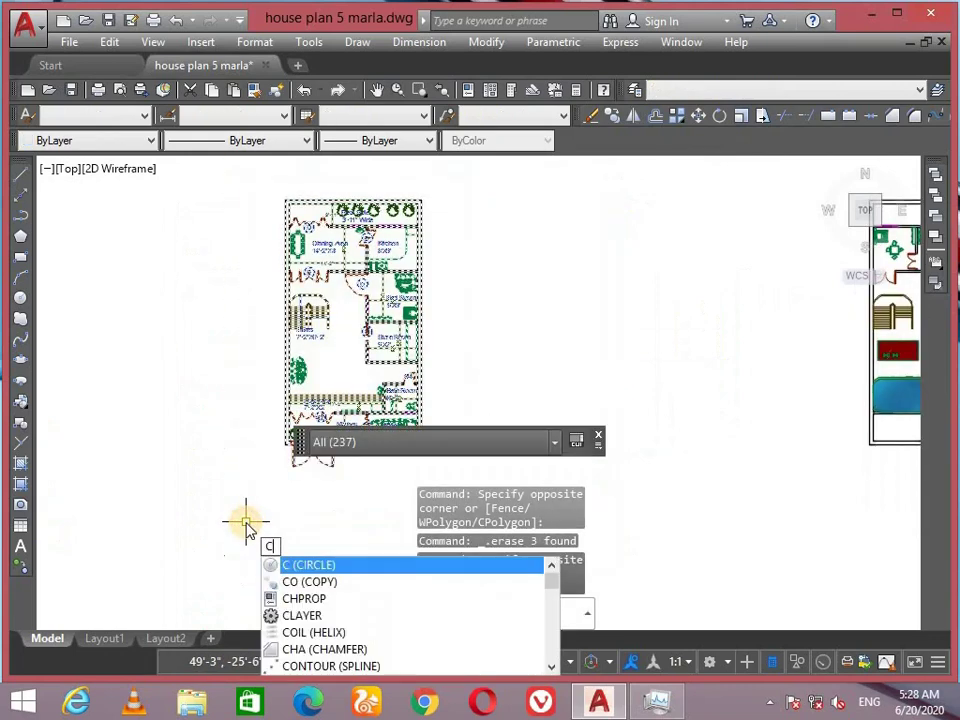
type("o")
key("Return")
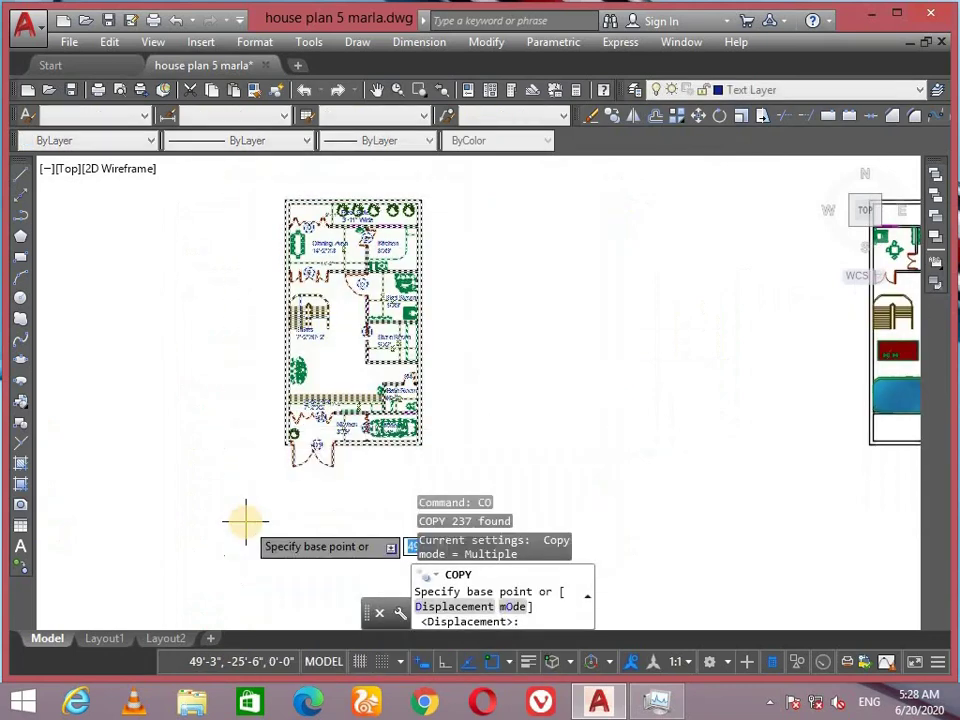
left_click(291, 448)
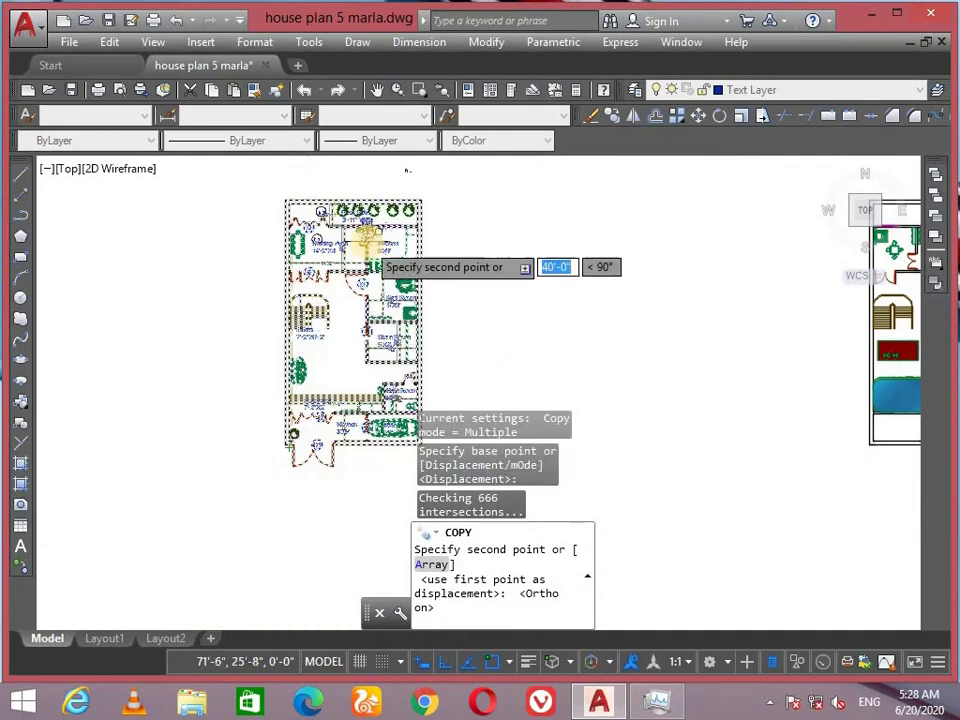
scroll(368, 240, "down", 5)
middle_click_drag(352, 220, 355, 340)
scroll(355, 338, "up", 4)
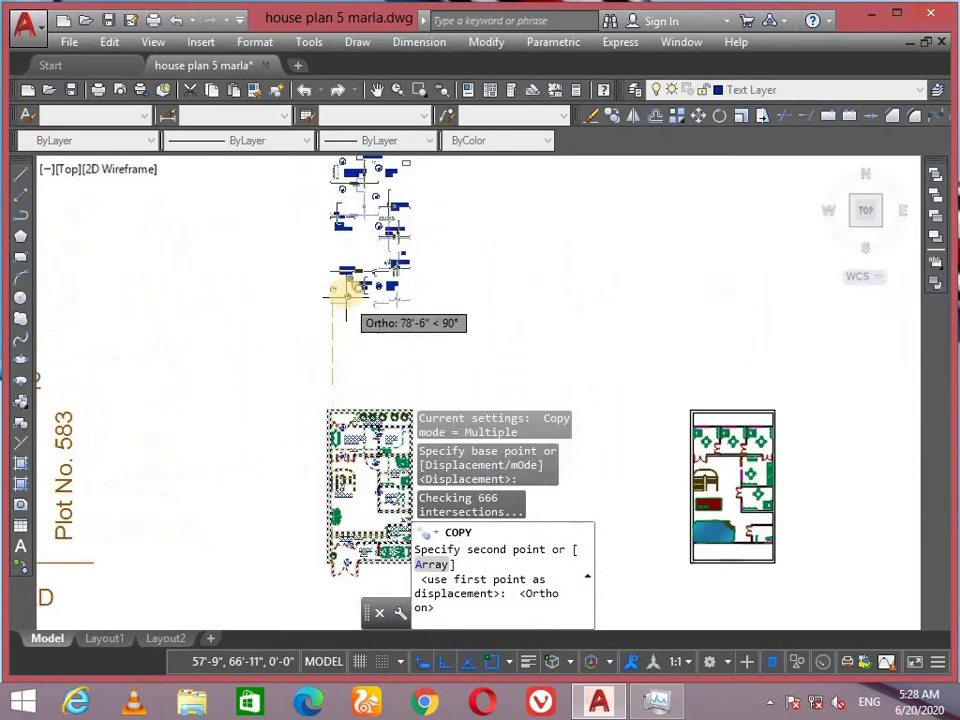
left_click(345, 252)
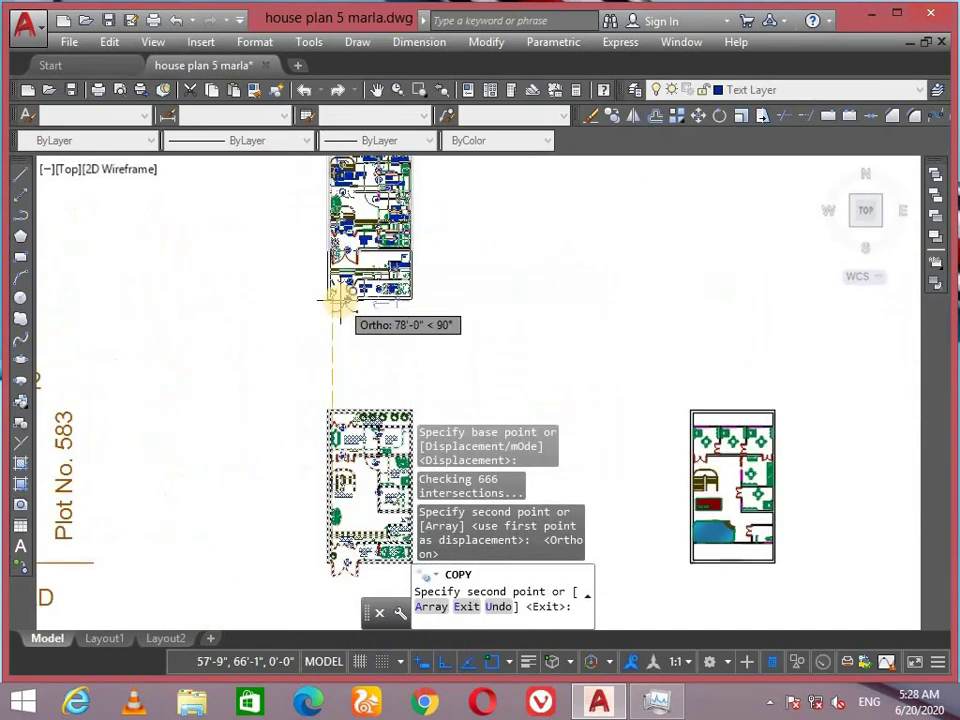
key("Escape")
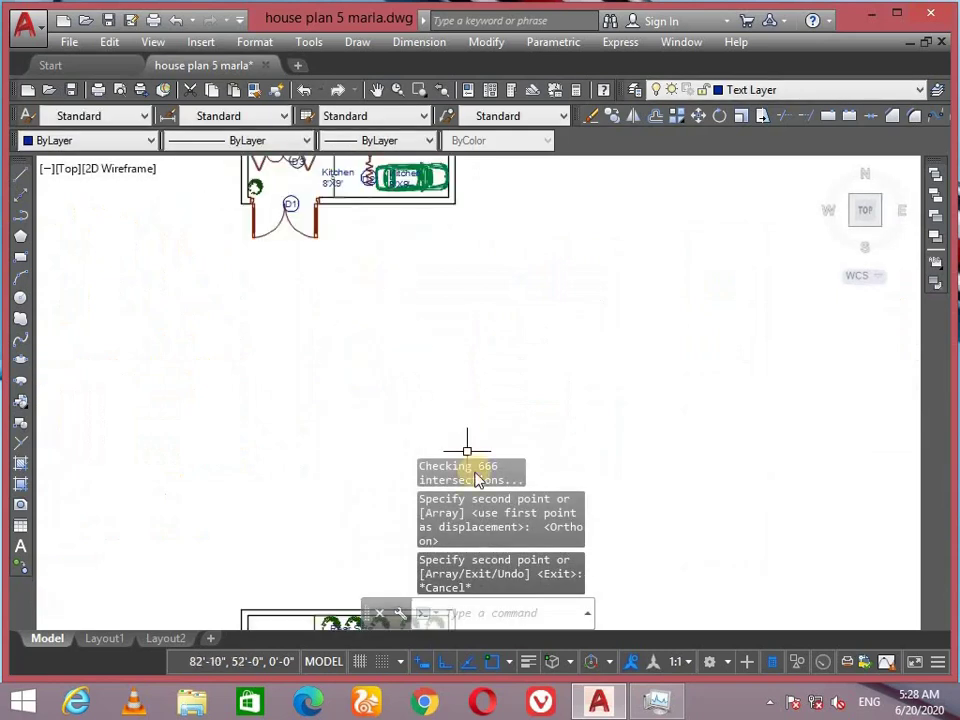
Add a linear dimension across the front wall's thickness at the corner beside door D1 of the copied plan, placed outside the side wall.
scroll(395, 255, "up", 5)
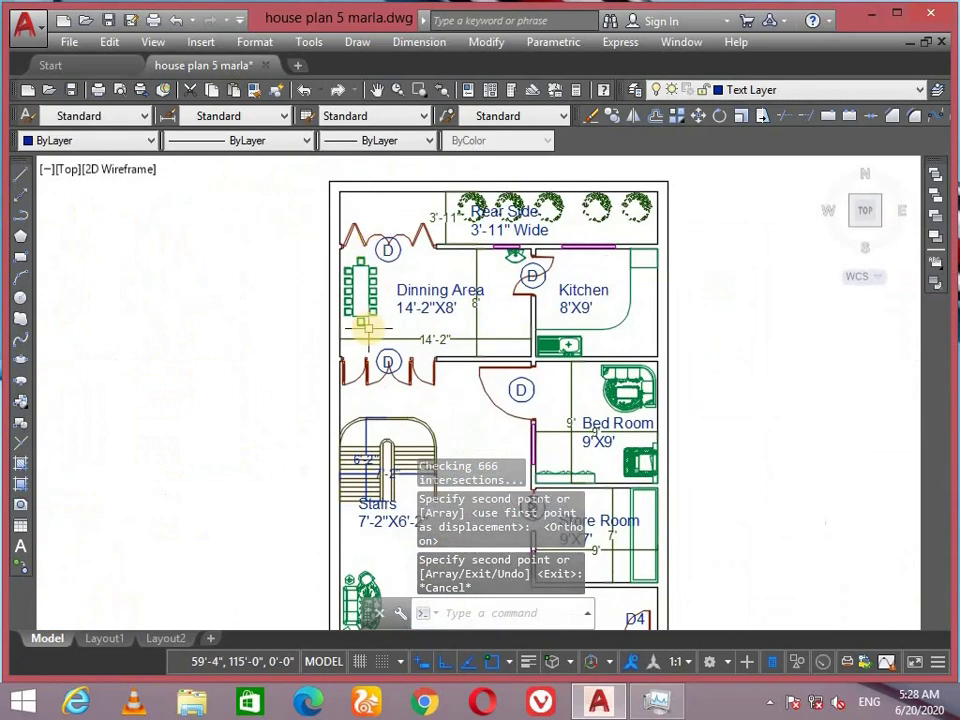
key("Return")
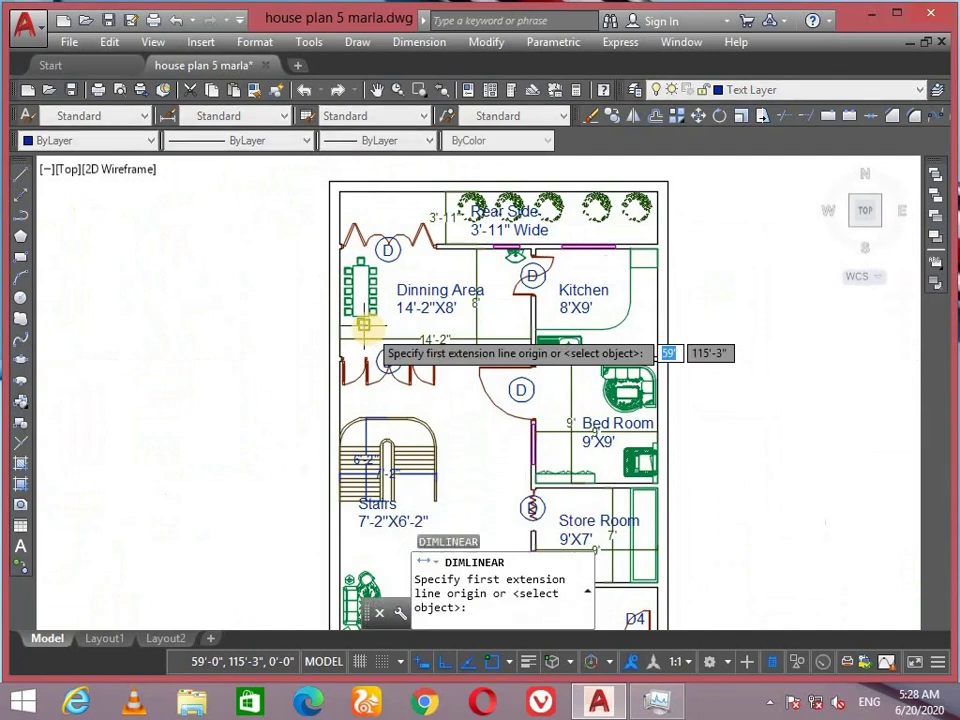
scroll(407, 336, "up", 5)
scroll(418, 245, "down", 5)
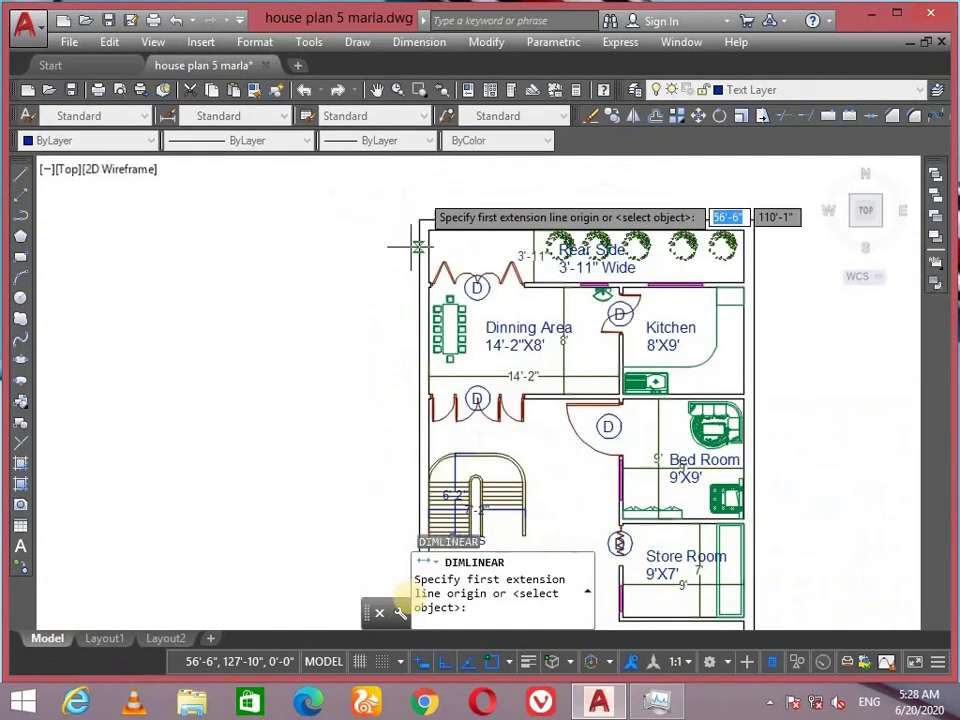
middle_click_drag(447, 385, 456, 347)
scroll(456, 347, "up", 5)
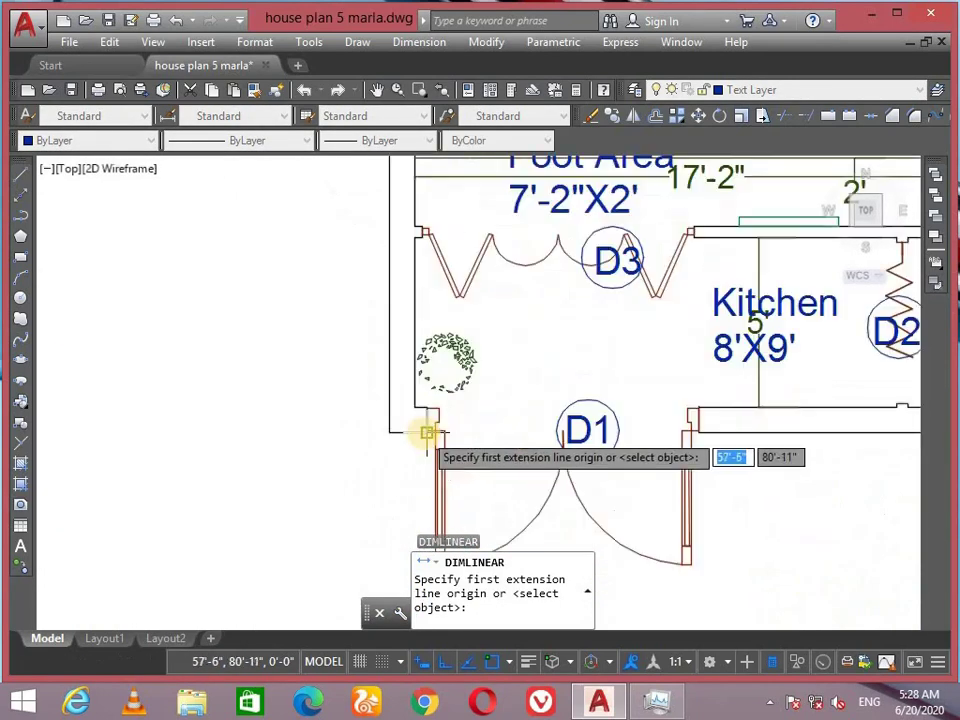
left_click(407, 392)
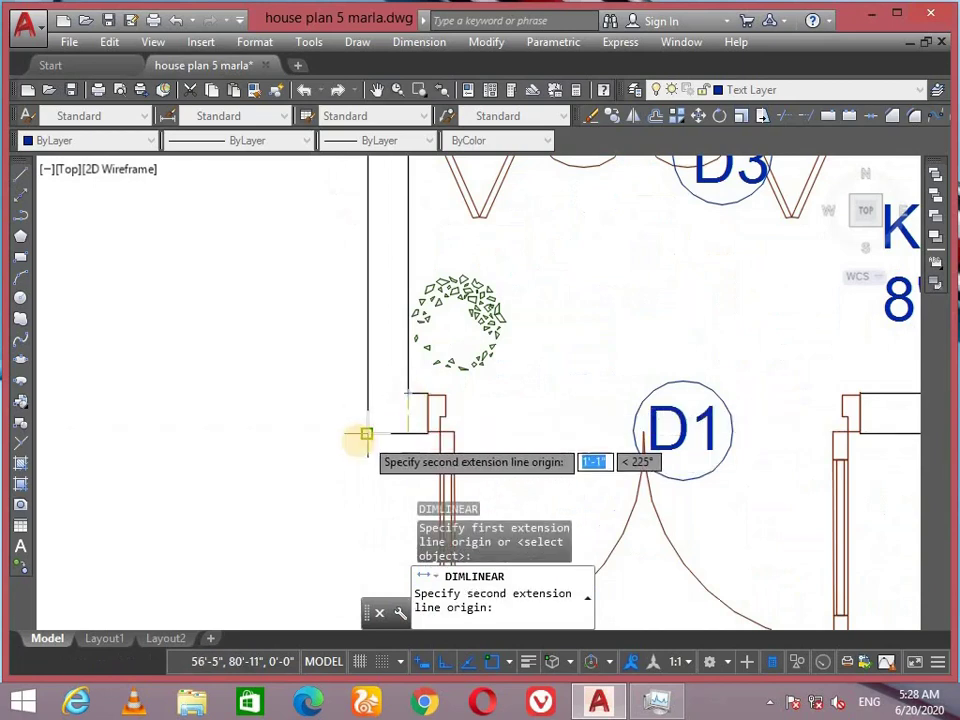
left_click(366, 433)
scroll(632, 470, "down", 4)
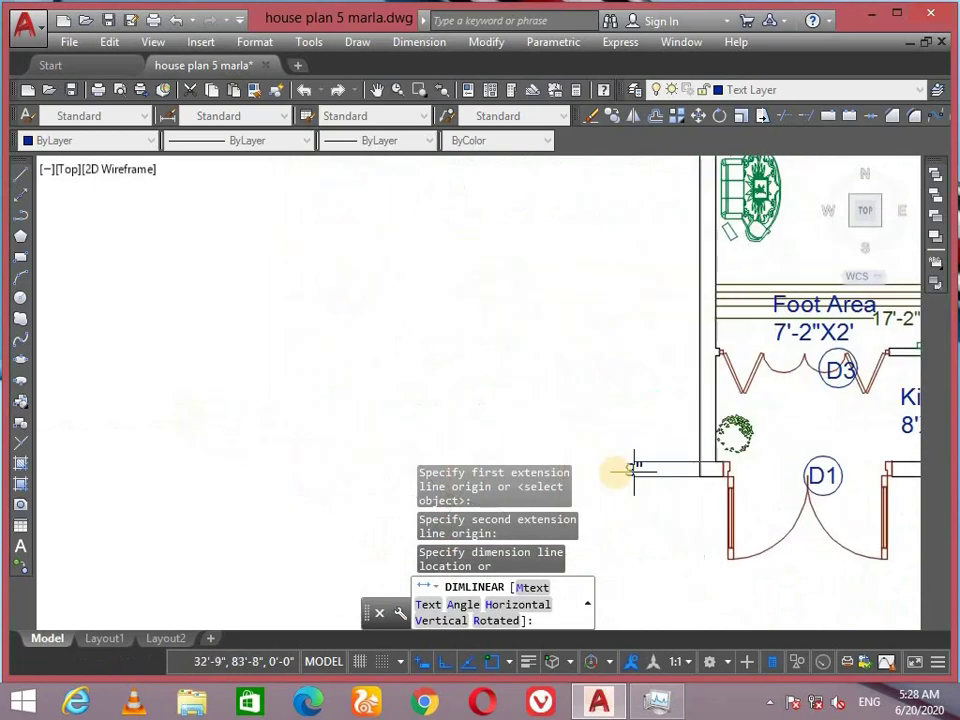
mouse_move(481, 455)
middle_mouse_down()
mouse_move(454, 272)
mouse_move(440, 368)
middle_mouse_up()
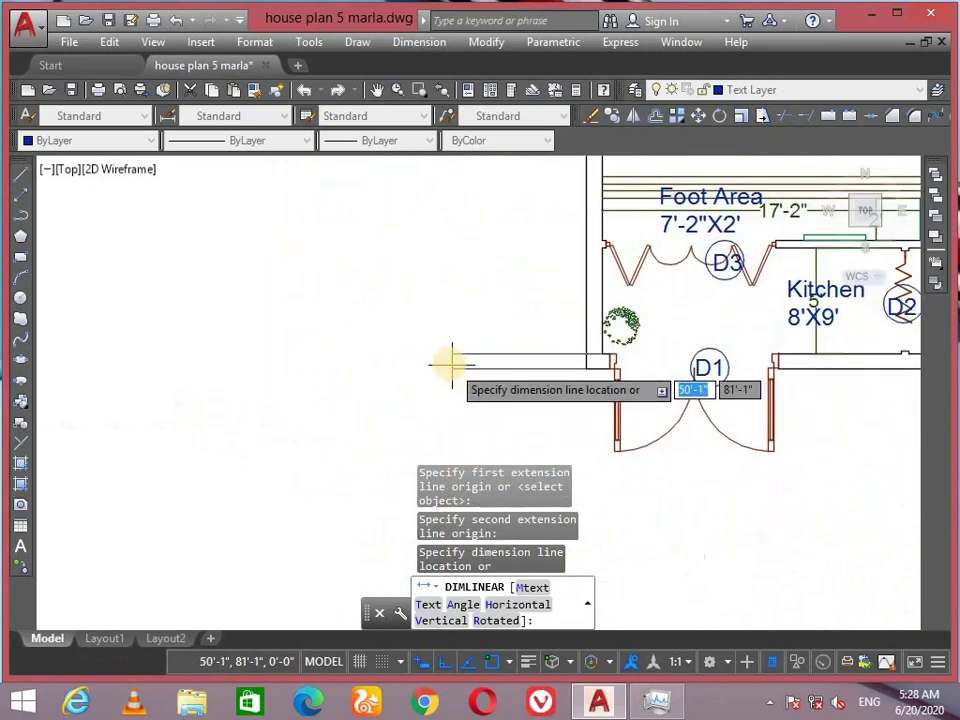
left_click(440, 359)
scroll(451, 393, "up", 5)
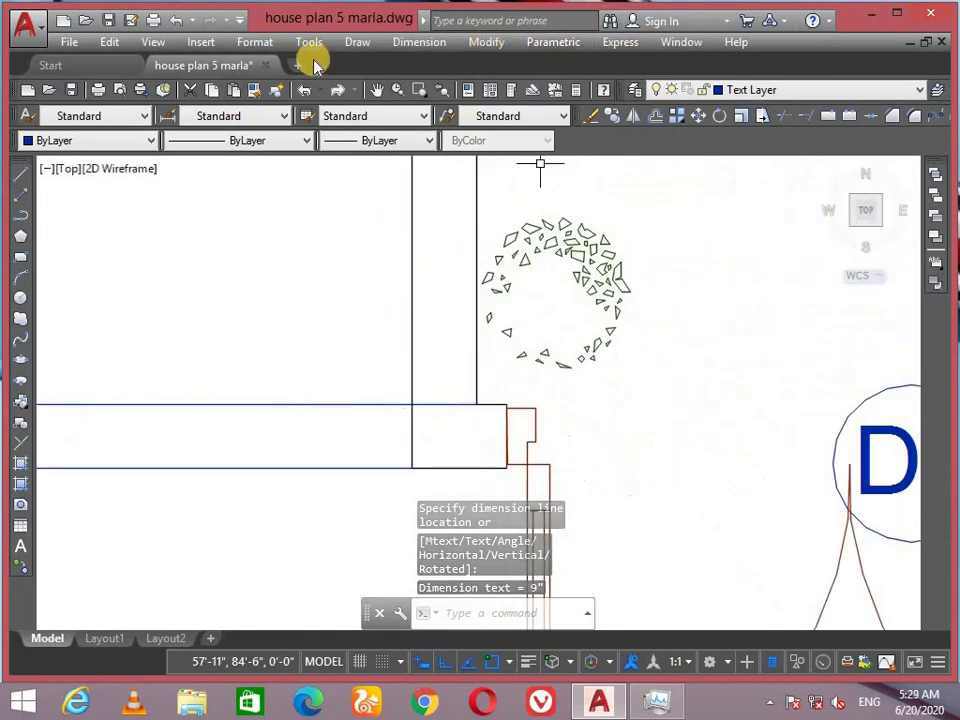
left_click(418, 43)
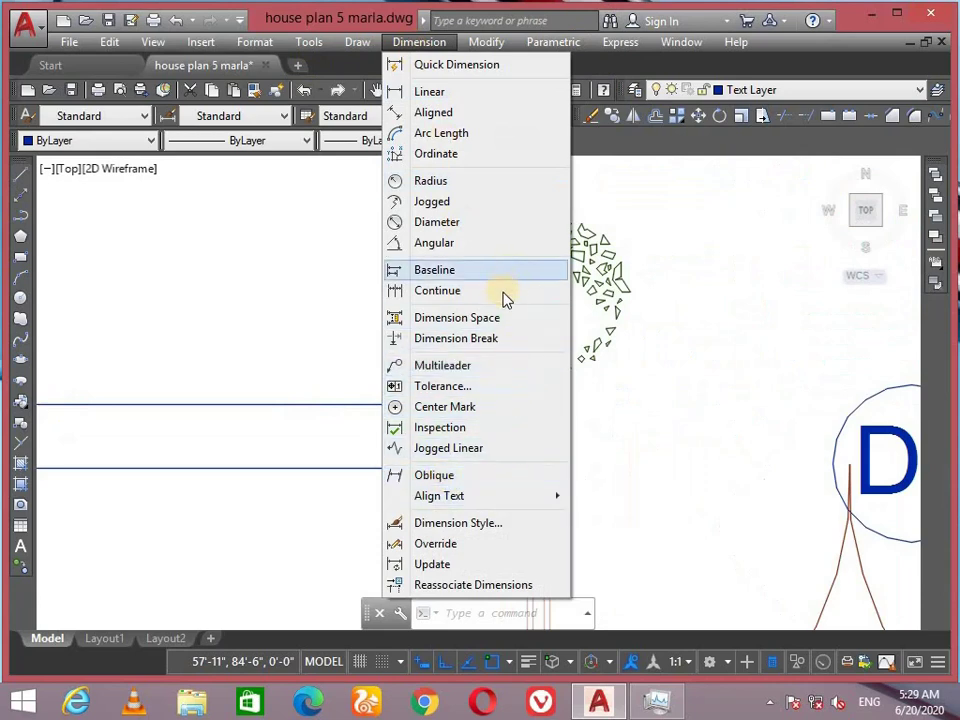
left_click(228, 270)
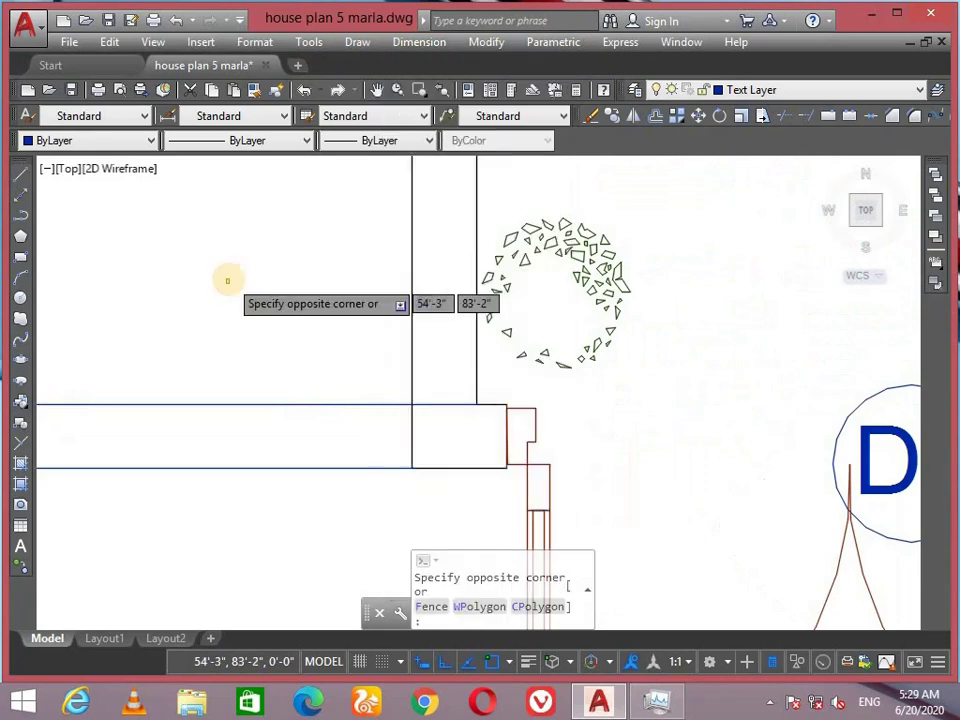
key("Escape")
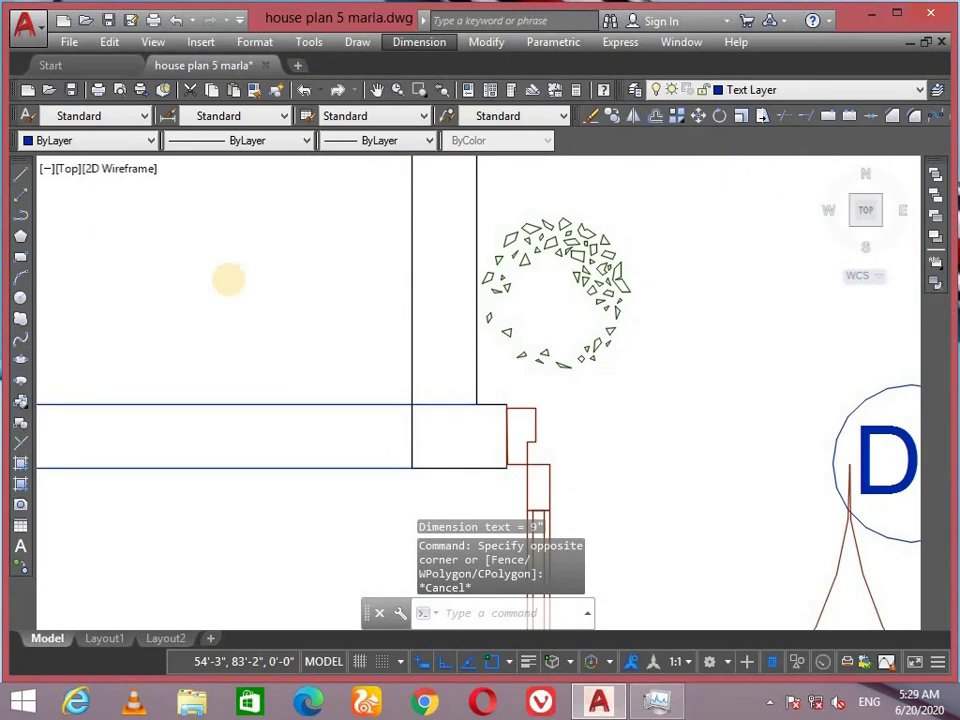
left_click(313, 237)
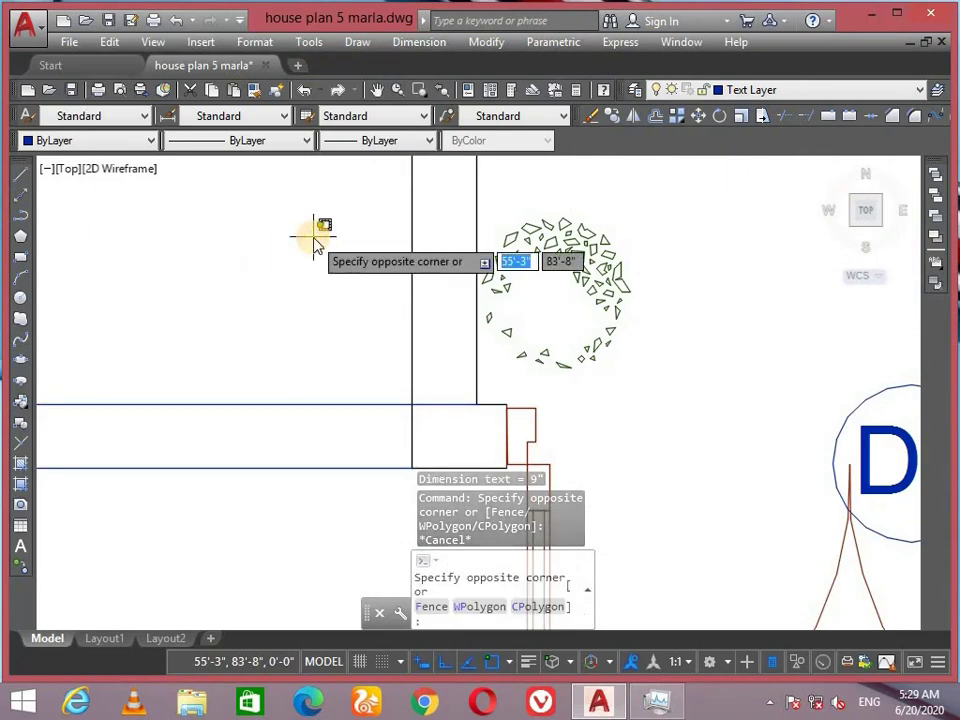
key("Escape")
Continue the dimension chain from the front wall's thickness dimension to both faces of the wall beside door D3.
key("Return")
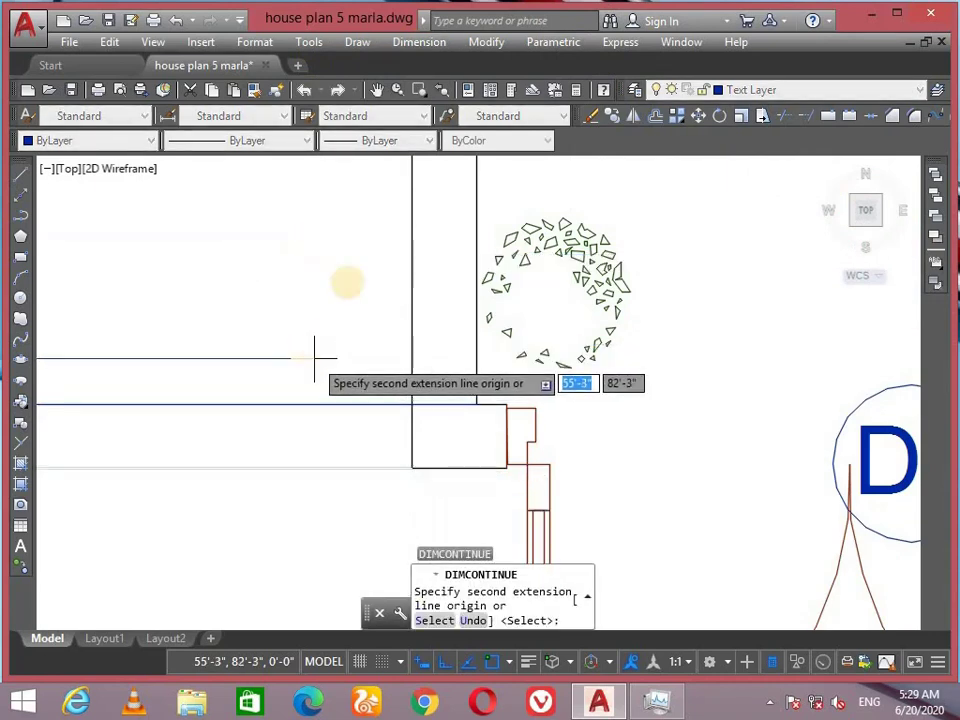
scroll(561, 321, "down", 2)
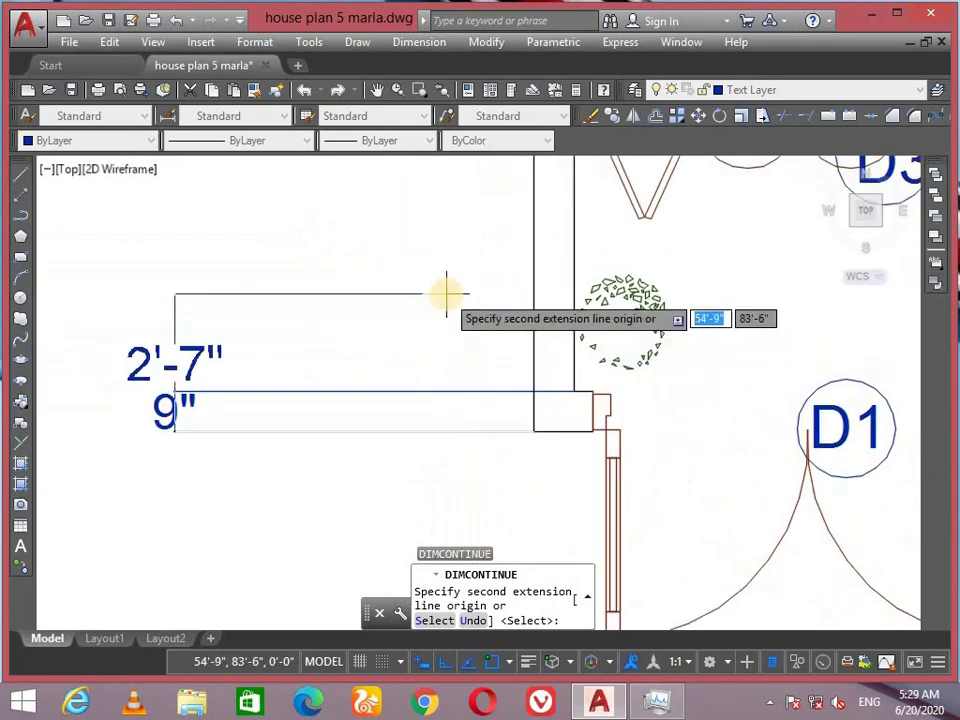
key("Return")
left_click(470, 388)
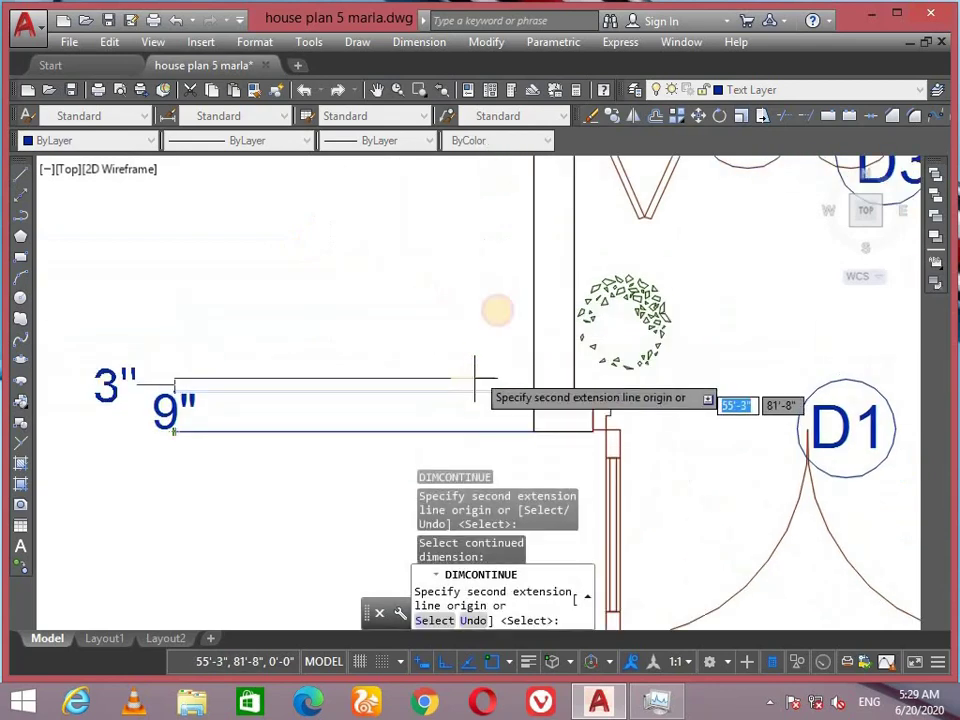
scroll(495, 330, "down", 4)
scroll(522, 345, "up", 6)
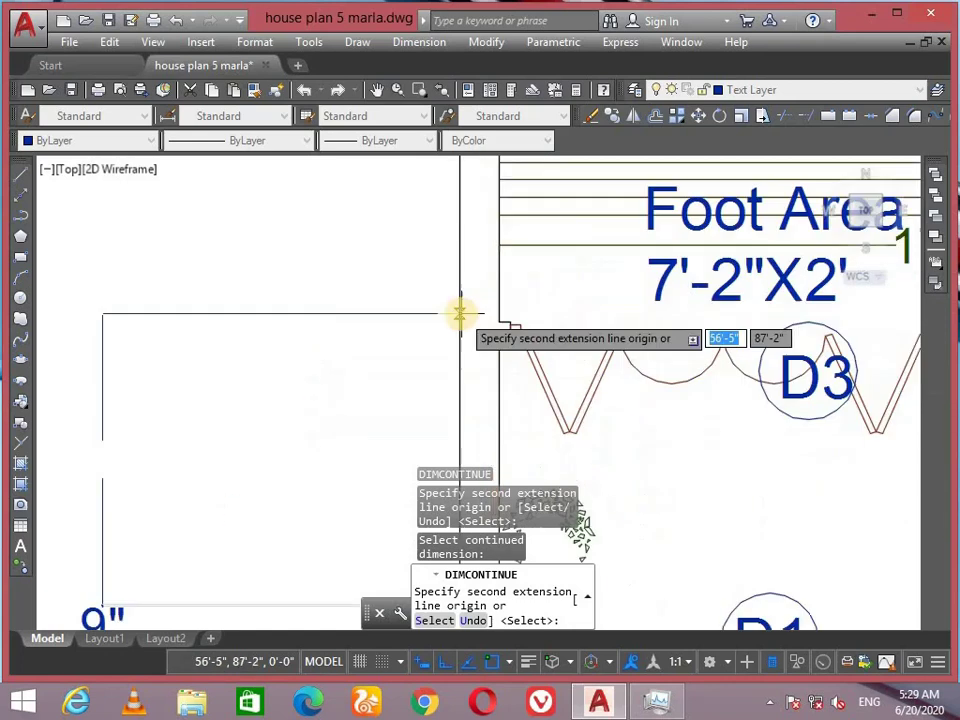
left_click(515, 378)
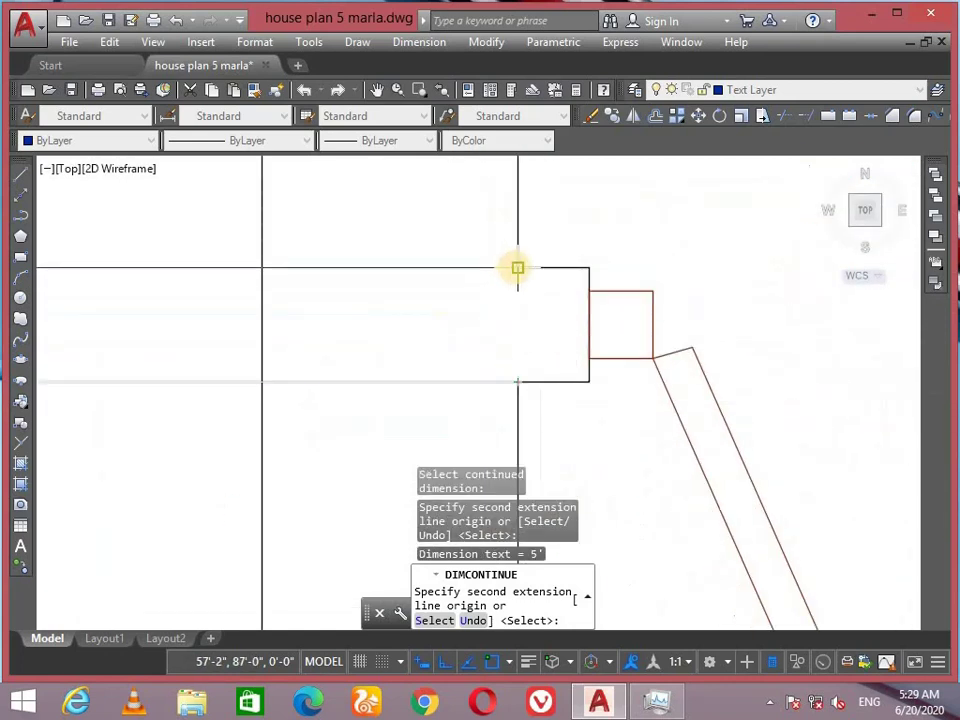
left_click(516, 268)
scroll(480, 320, "up", 4)
scroll(440, 280, "down", 3)
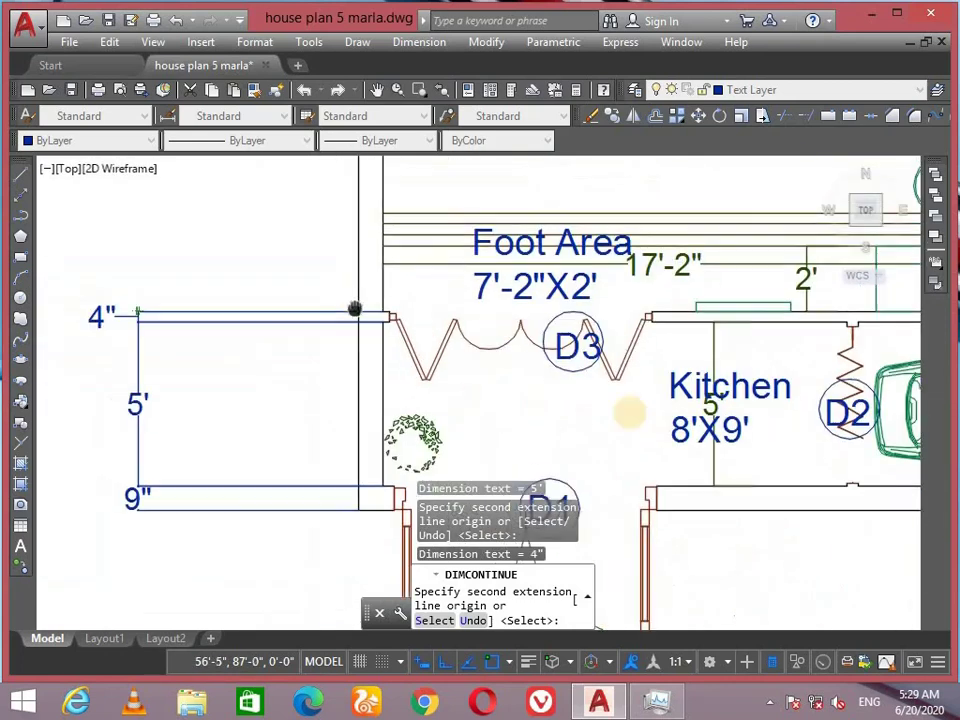
Continue the dimension chain from the D3 wall to the second line of the Foot Area and on to each remaining parallel line above it.
scroll(439, 388, "up", 5)
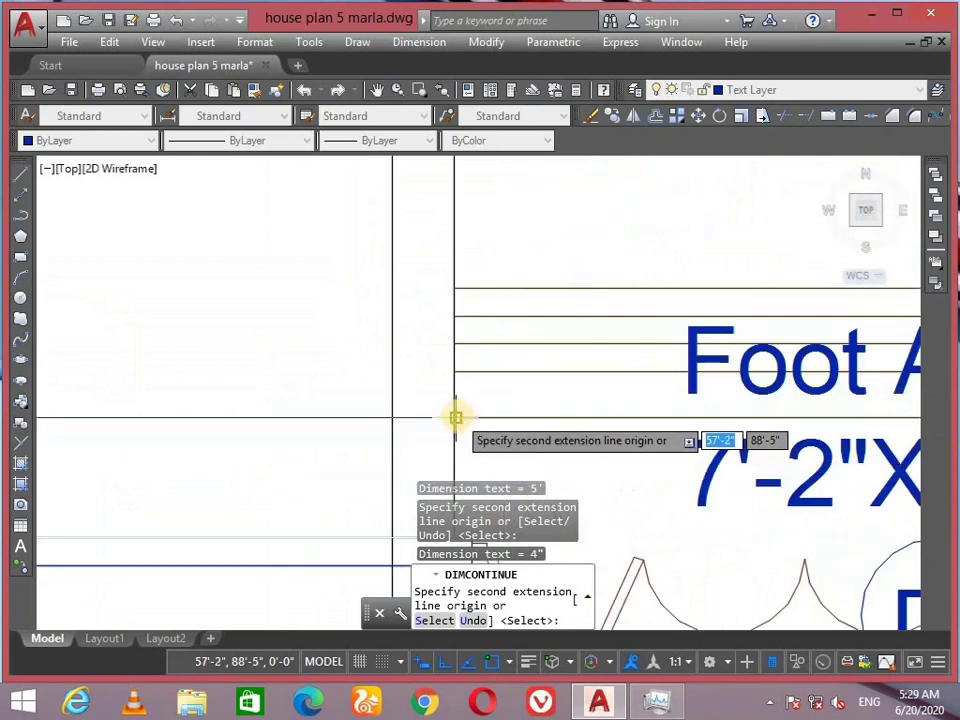
scroll(289, 250, "down", 6)
scroll(288, 318, "up", 5)
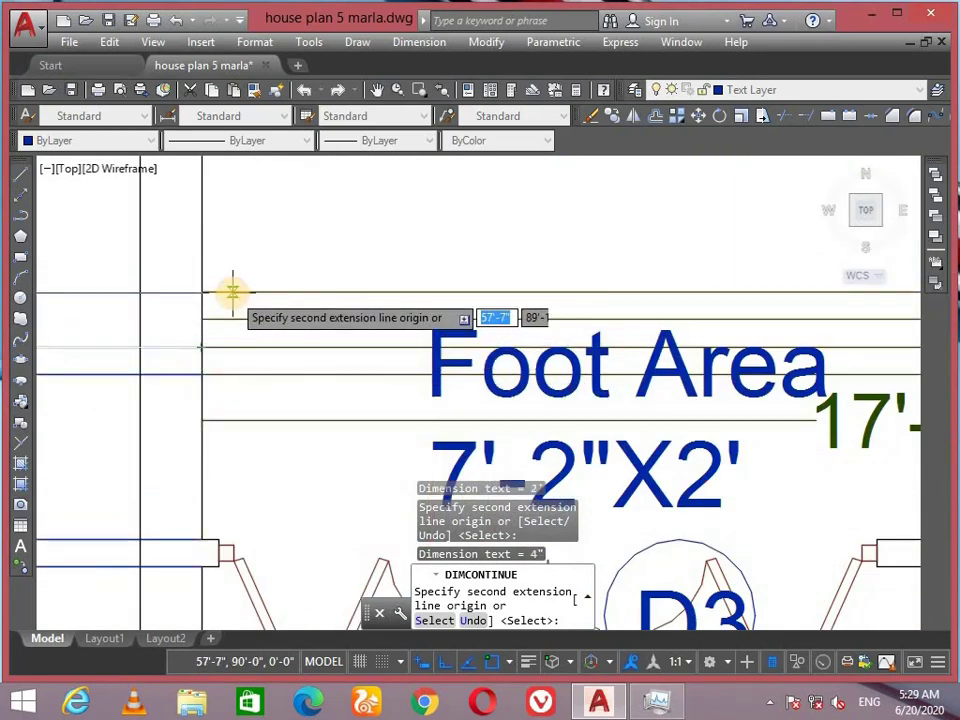
mouse_move(231, 289)
middle_mouse_down()
mouse_move(701, 266)
mouse_move(676, 268)
middle_mouse_up()
scroll(676, 268, "up", 4)
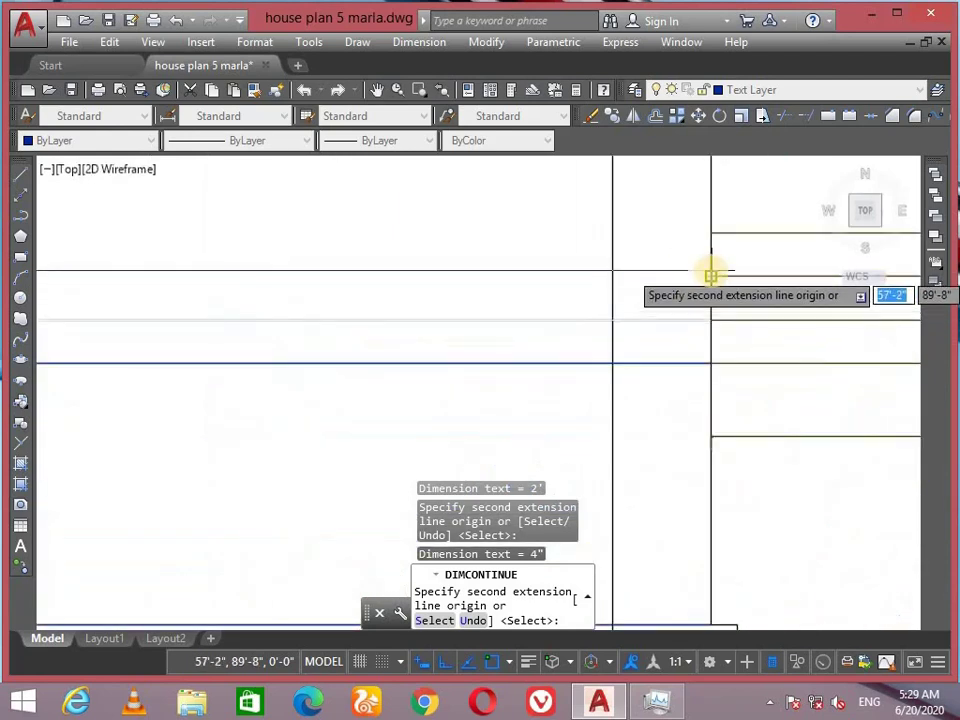
left_click(710, 276)
scroll(493, 193, "down", 5)
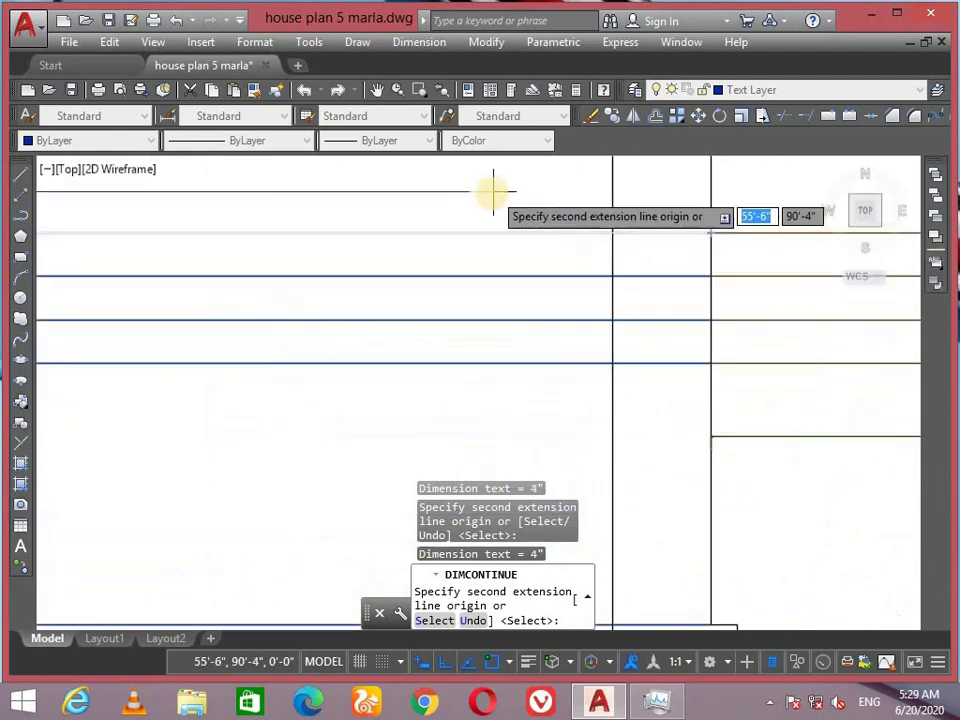
scroll(431, 303, "down", 3)
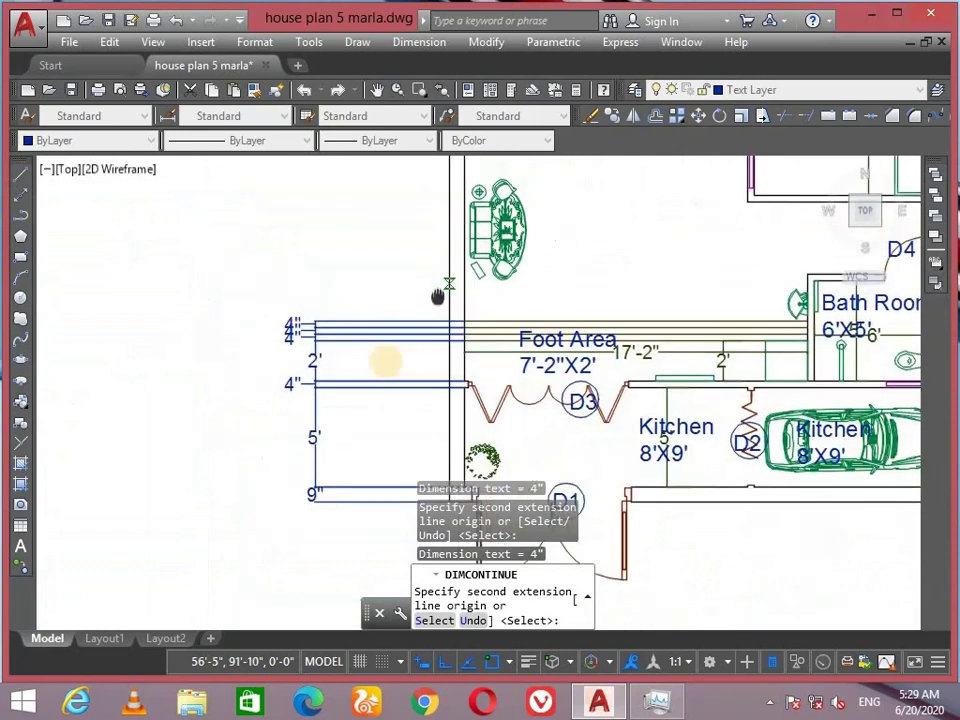
Continue the dimension chain to the inner and outer faces of the Bath Room wall beside door D4.
scroll(398, 289, "up", 5)
scroll(360, 343, "down", 6)
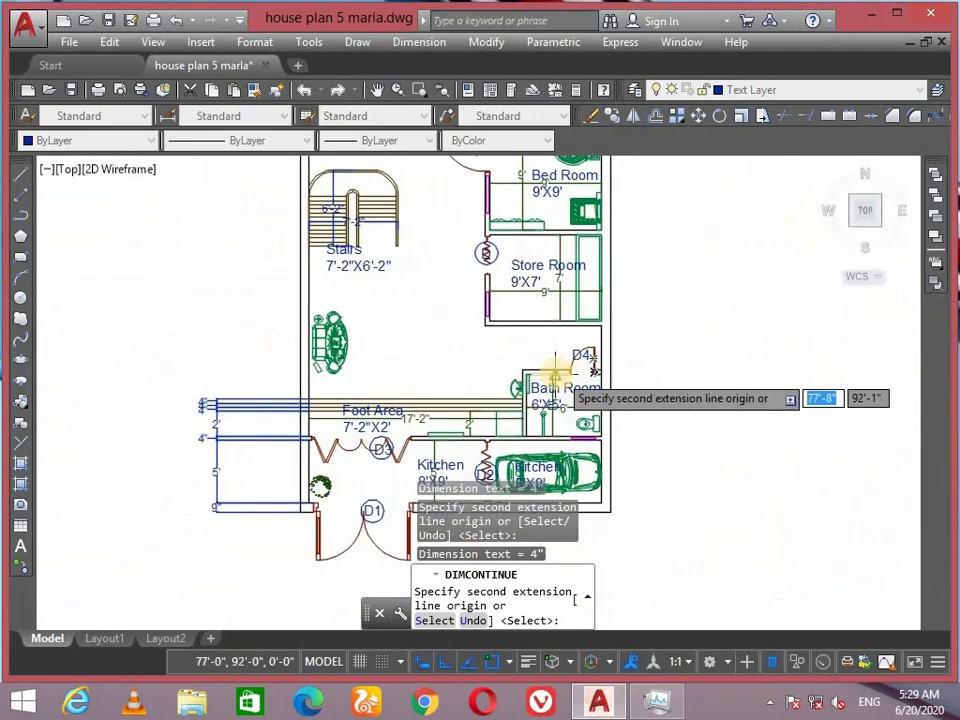
scroll(556, 372, "up", 5)
scroll(423, 373, "up", 2)
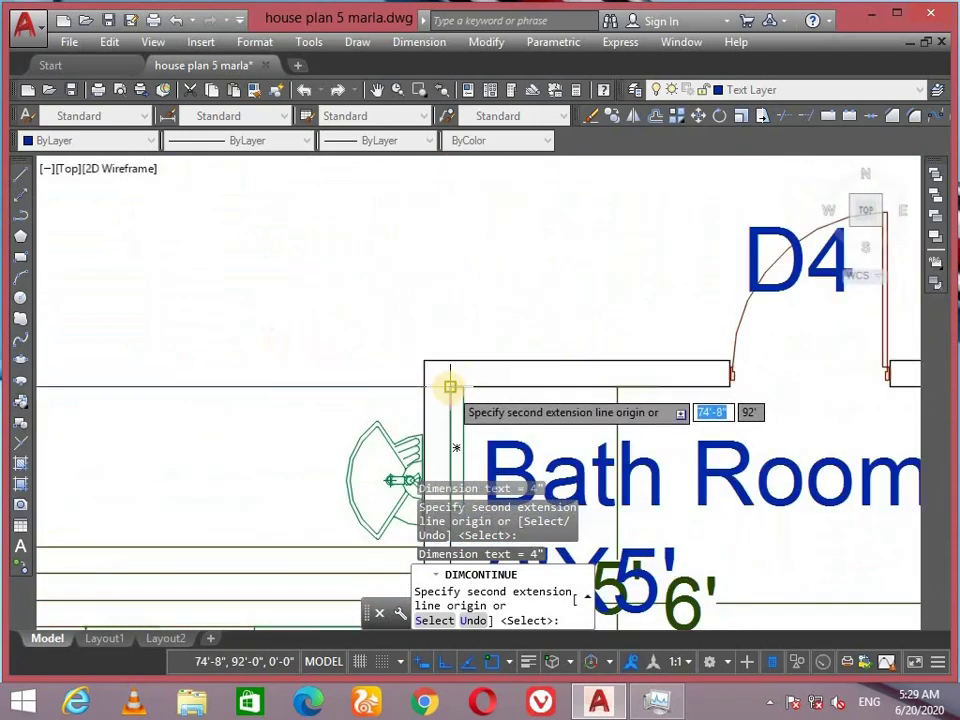
scroll(403, 283, "down", 5)
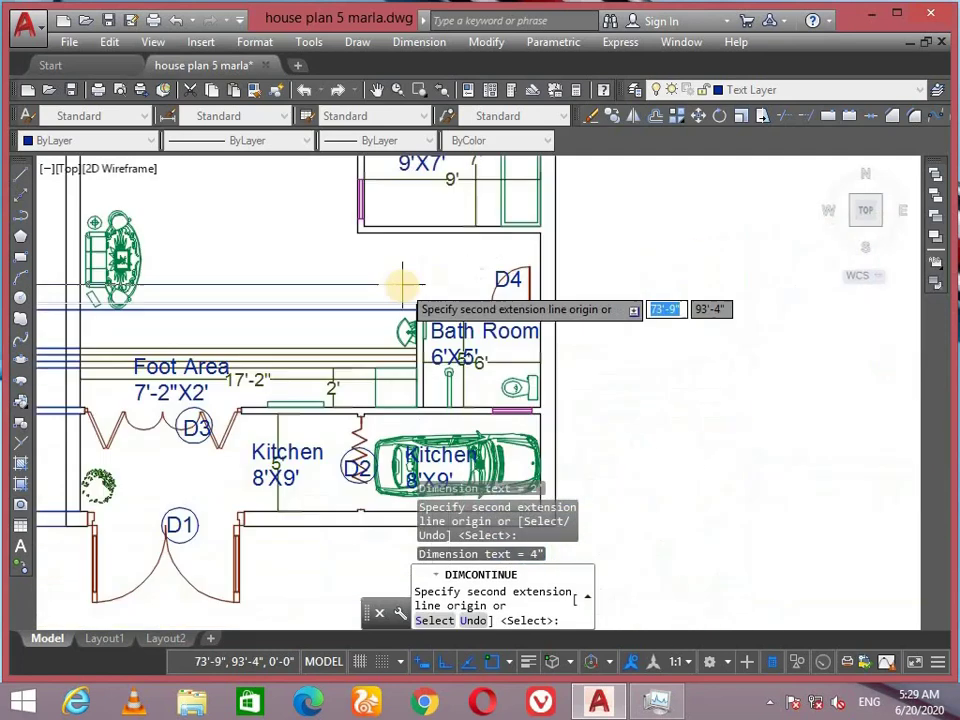
Continue the dimension chain to the outer and inner faces of the Store Room's lower wall.
scroll(493, 313, "up", 5)
scroll(706, 332, "down", 5)
scroll(750, 368, "up", 6)
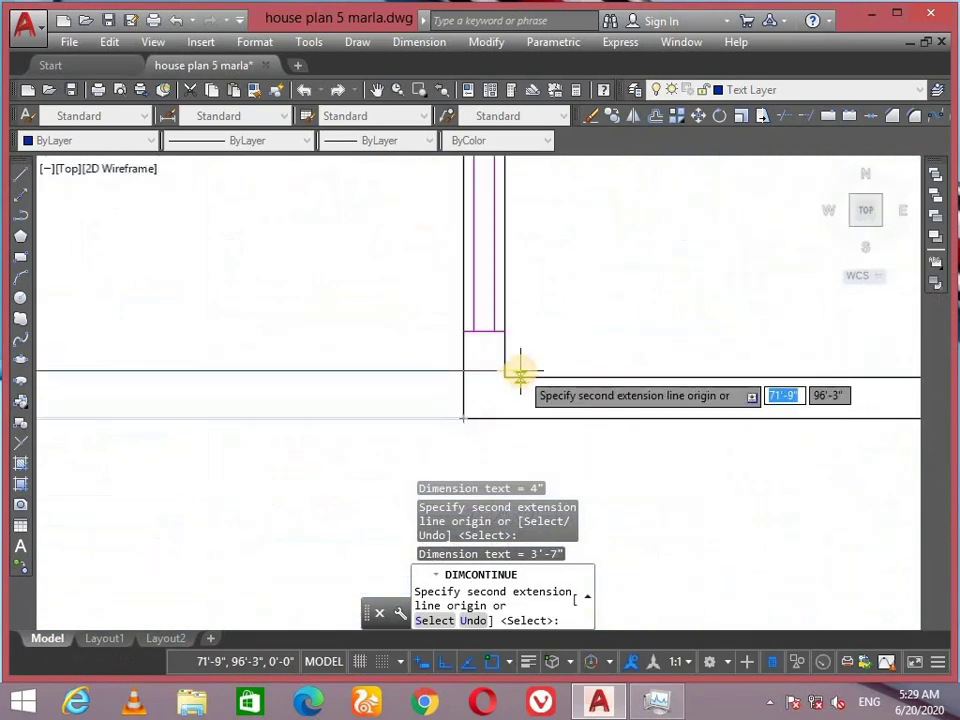
scroll(642, 341, "down", 4)
scroll(542, 369, "up", 3)
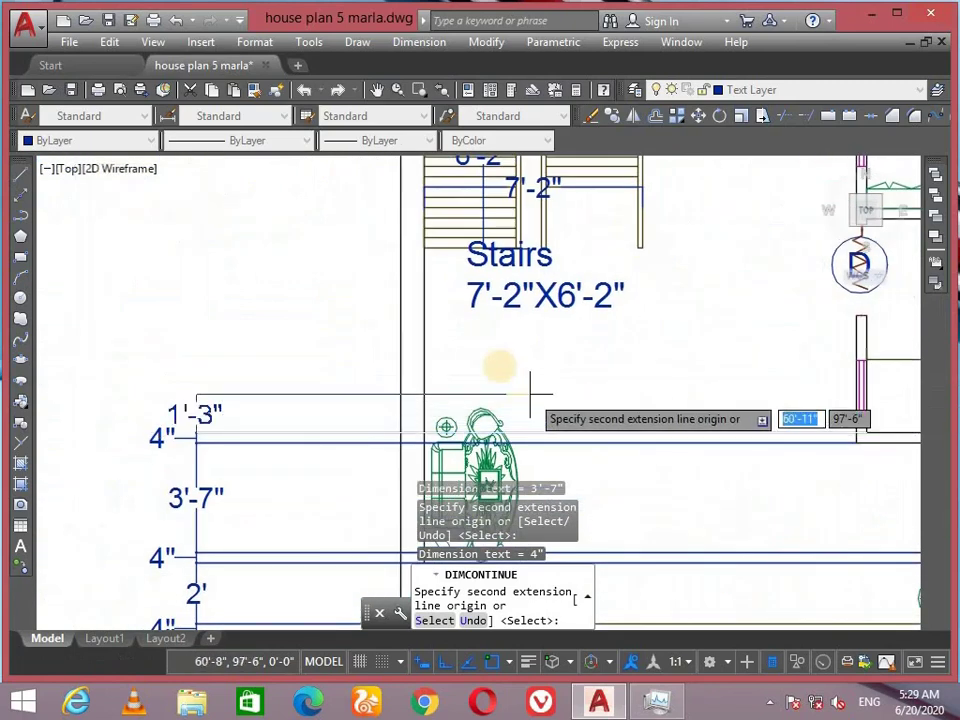
Continue the dimension chain to the lower and upper edges of the Store Room window.
scroll(472, 252, "down", 4)
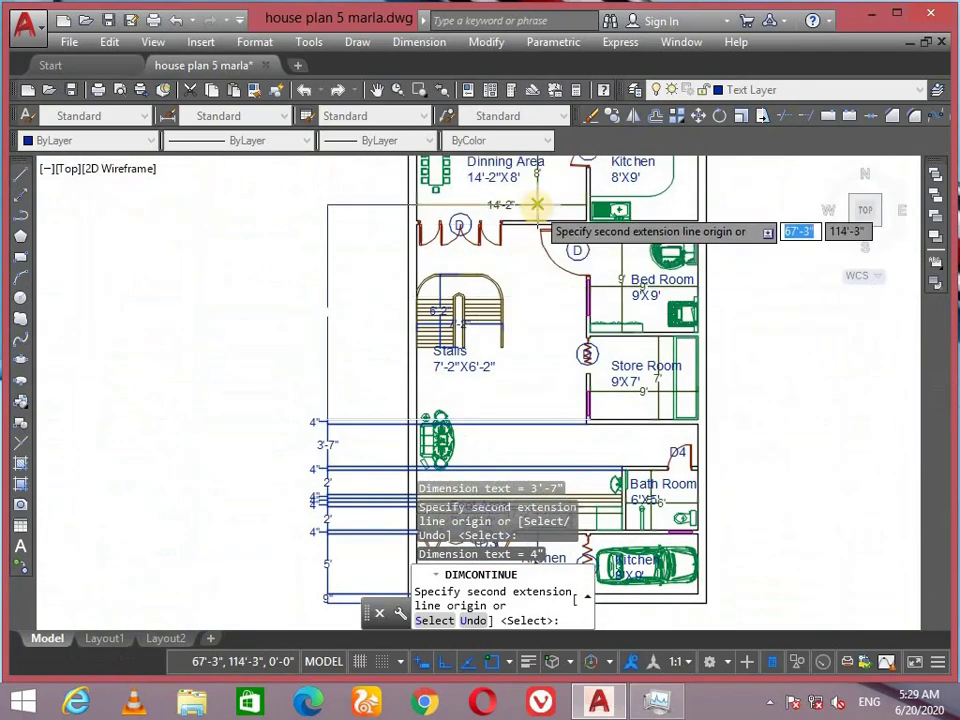
left_click(405, 462)
scroll(566, 352, "up", 2)
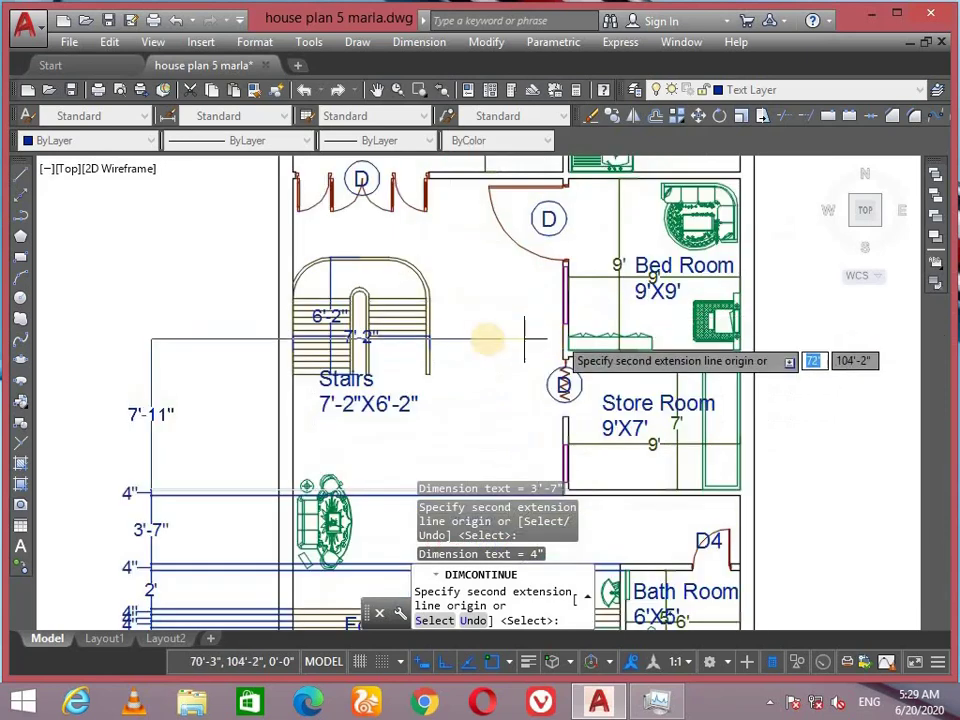
middle_click_drag(630, 449, 488, 326)
scroll(470, 291, "up", 5)
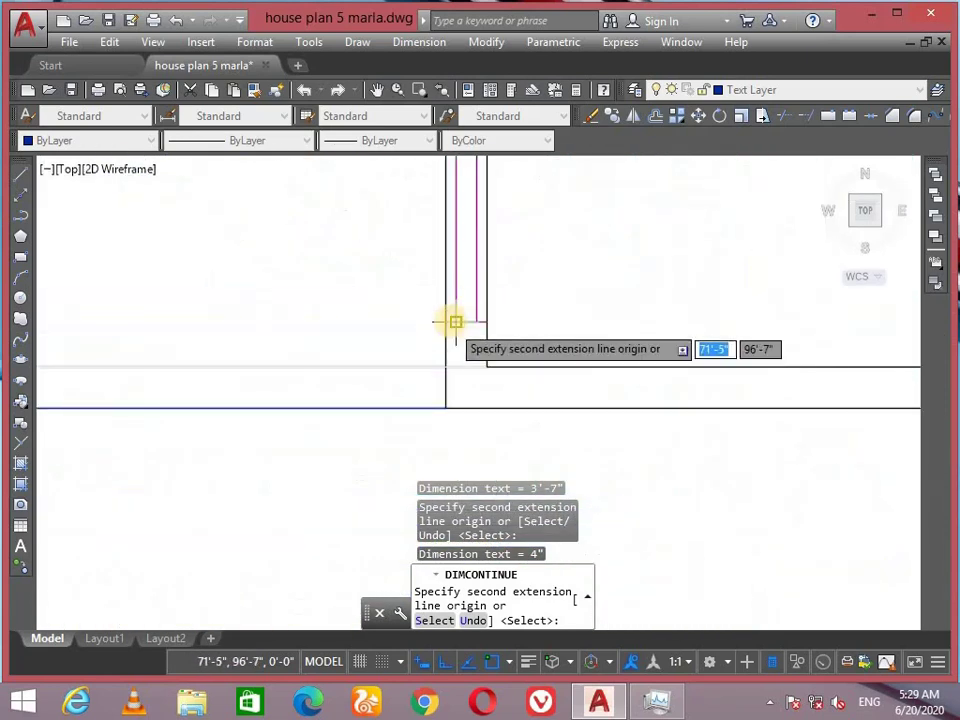
scroll(514, 386, "down", 5)
scroll(514, 343, "up", 6)
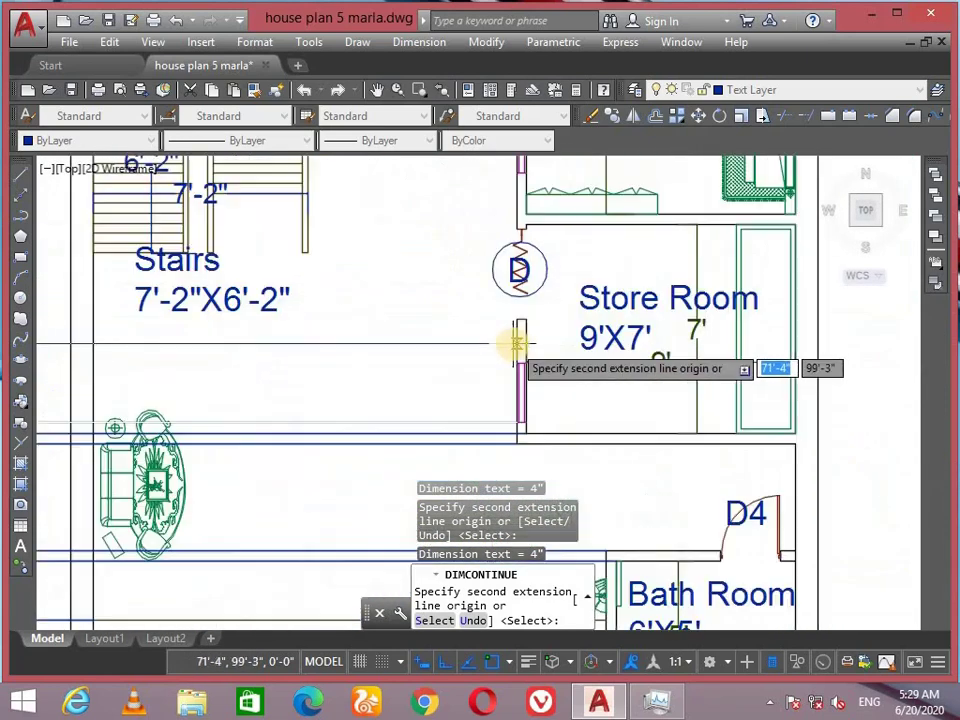
scroll(537, 362, "up", 4)
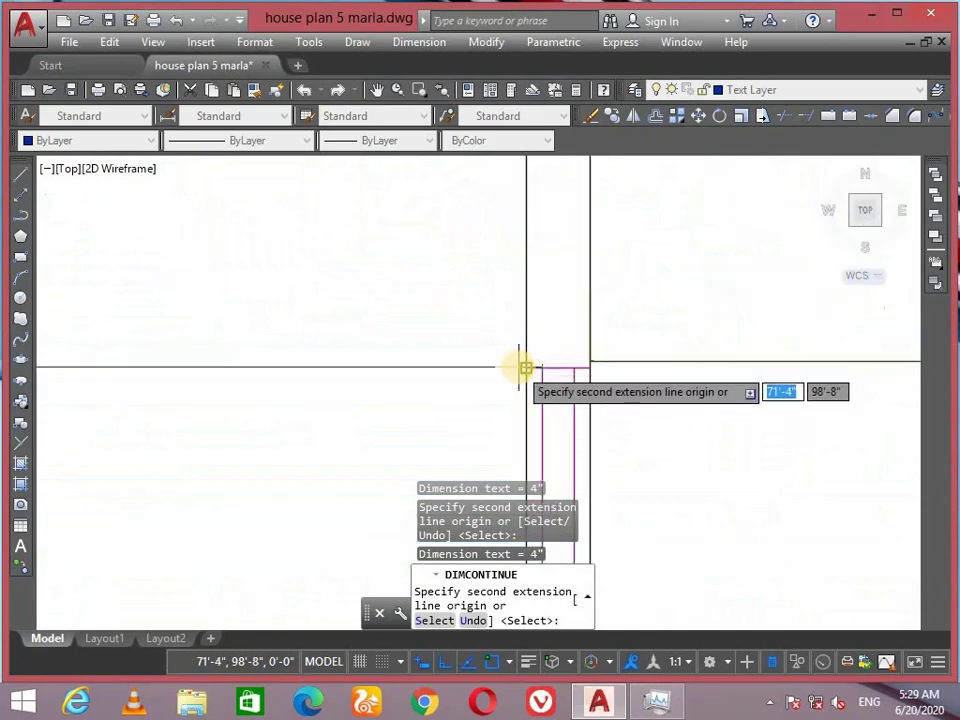
scroll(526, 367, "down", 4)
middle_click_drag(274, 332, 577, 367)
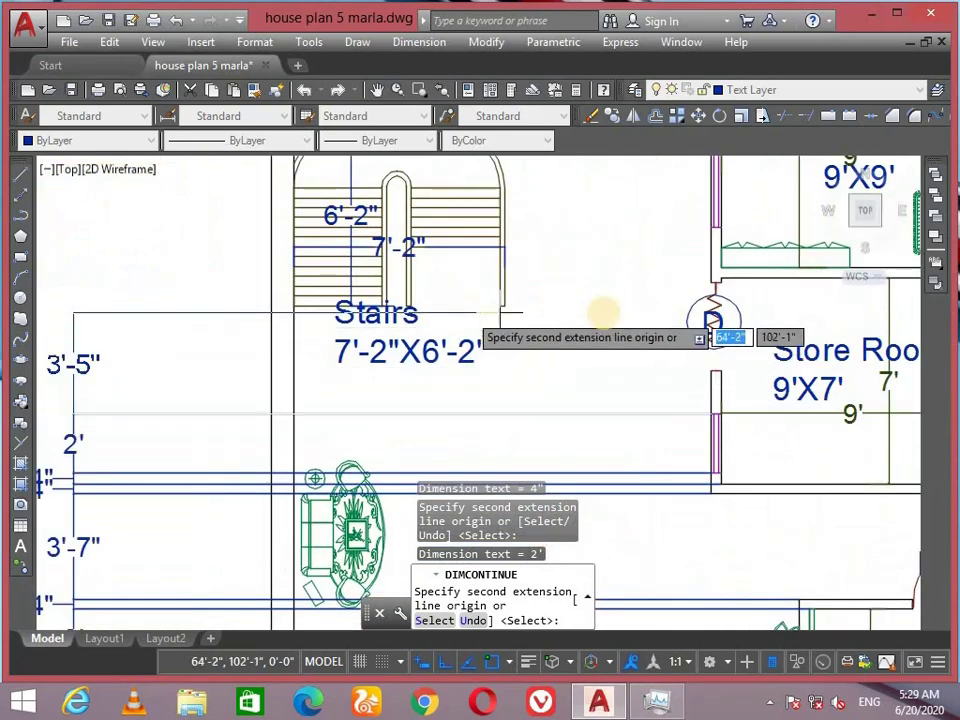
Try to continue the dimension chain from the Store Room window to the wall end below its folding door.
scroll(738, 360, "up", 4)
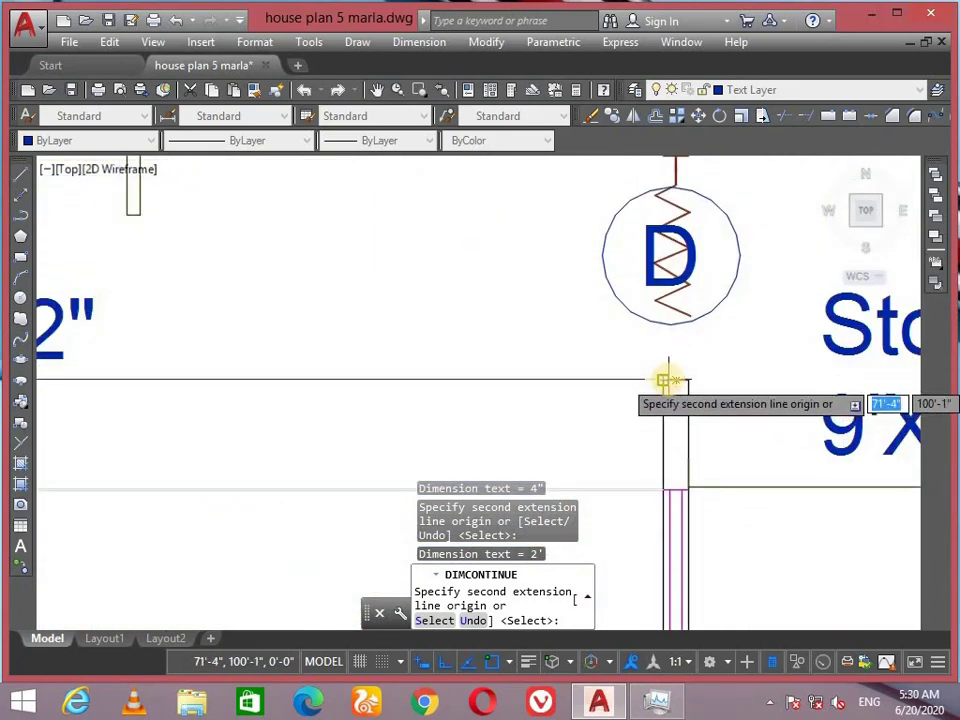
scroll(669, 380, "up", 4)
scroll(637, 322, "down", 6)
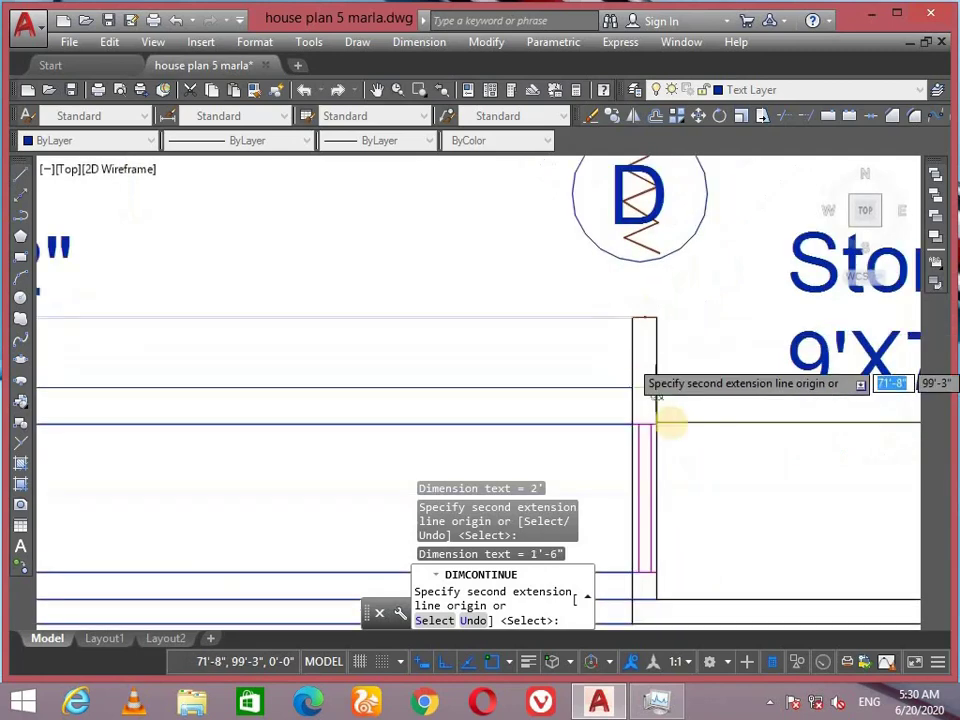
scroll(688, 262, "up", 2)
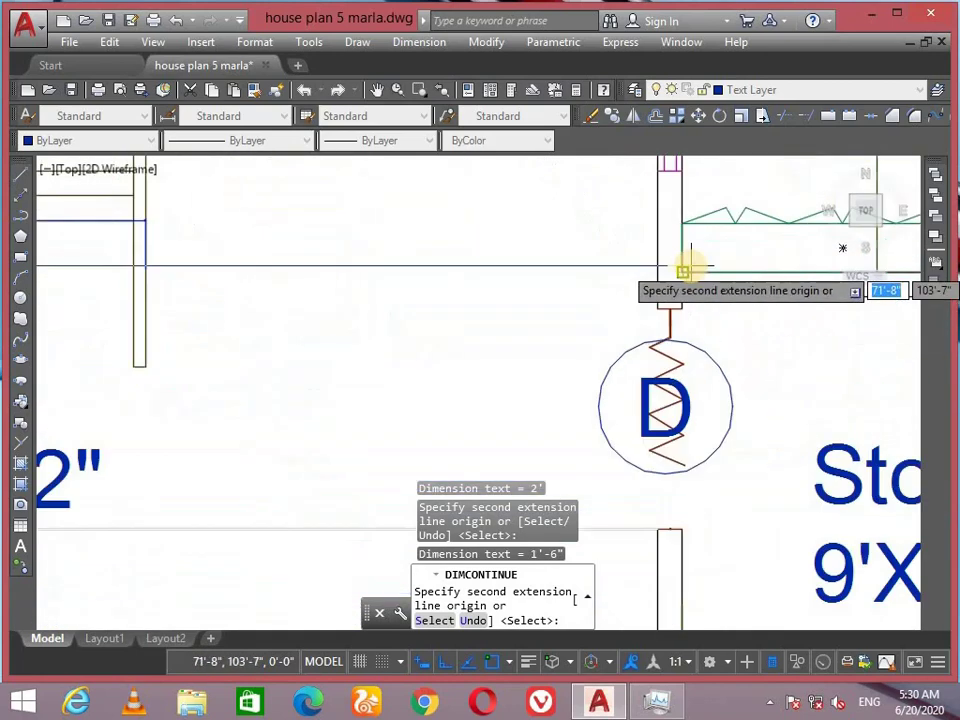
scroll(640, 295, "down", 5)
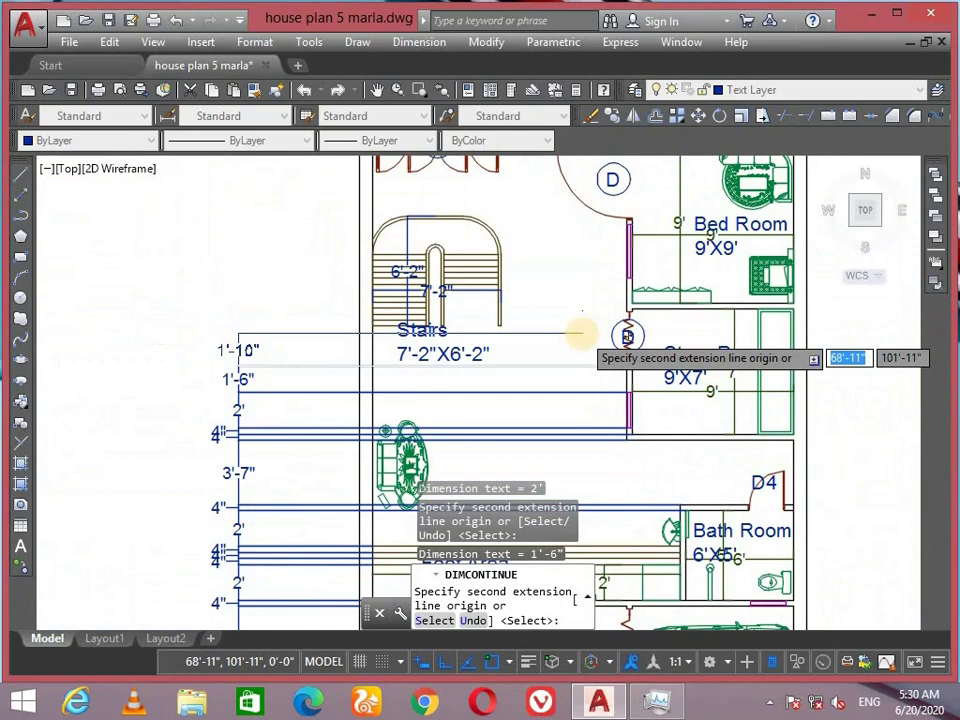
key("ctrl+z")
Continue the dimension chain from the Store Room window to the lowest stair line and on to the outer top edge of the stairs.
scroll(578, 333, "up", 3)
scroll(461, 285, "down", 3)
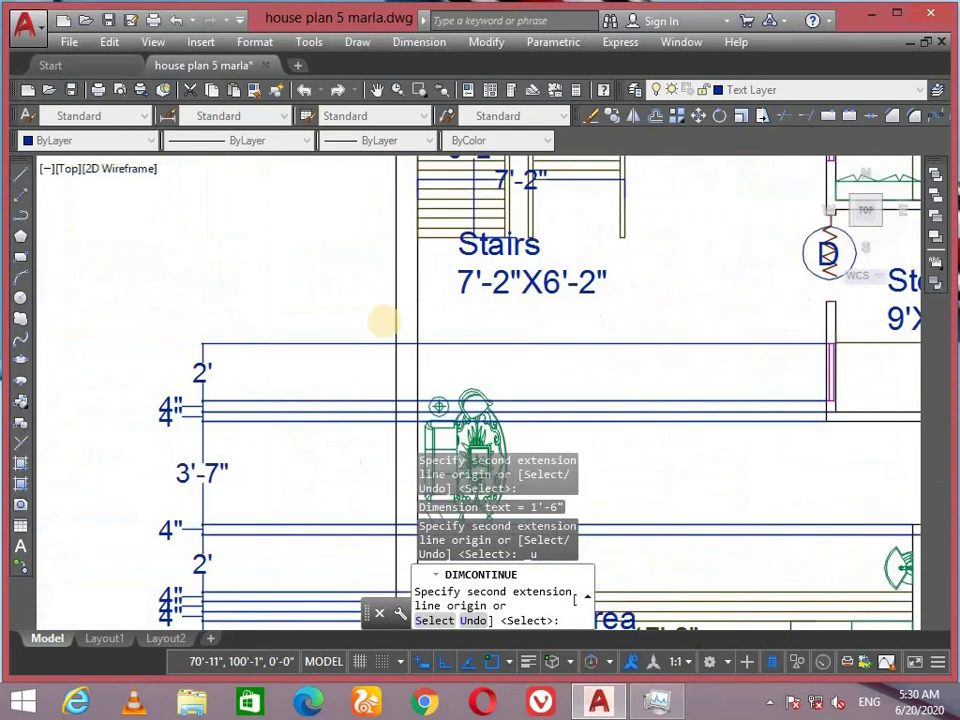
scroll(424, 244, "up", 4)
left_click(438, 322)
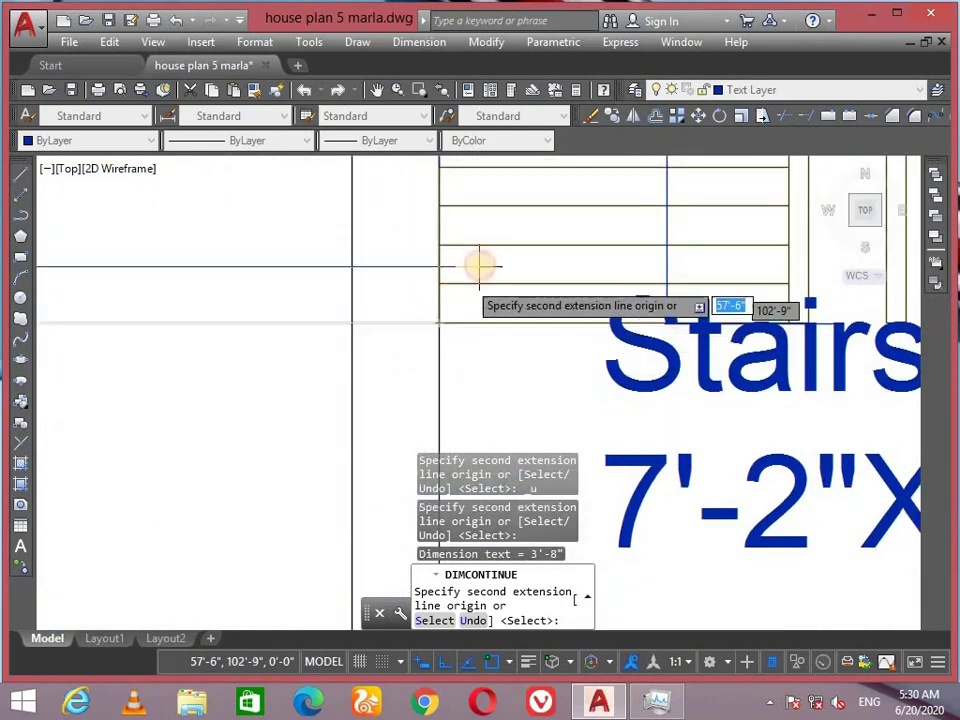
scroll(480, 264, "down", 4)
scroll(489, 354, "up", 4)
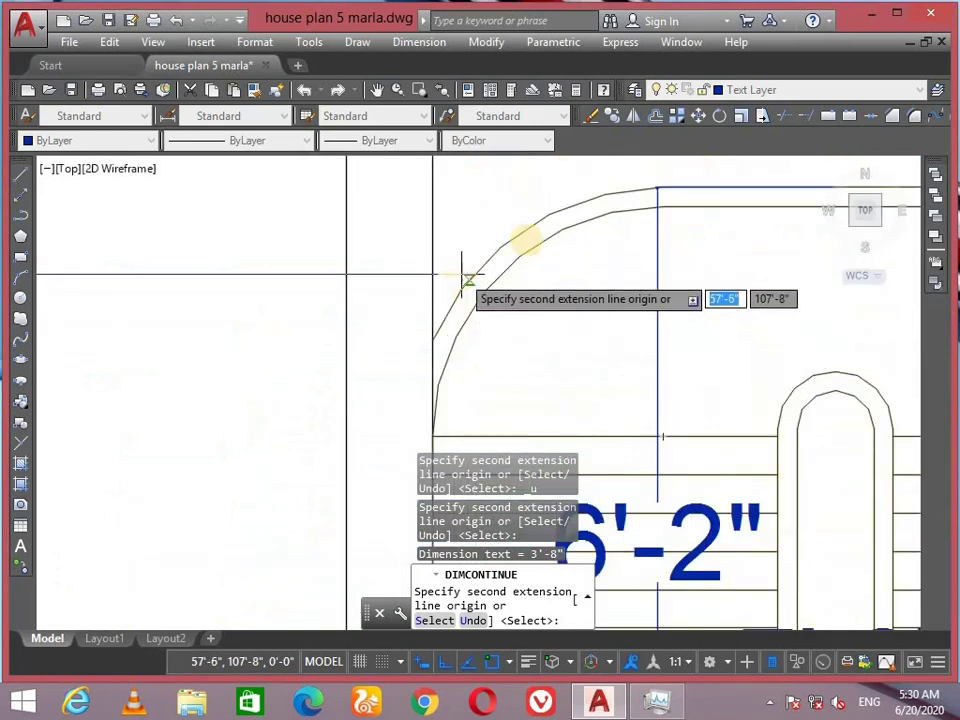
scroll(652, 188, "down", 3)
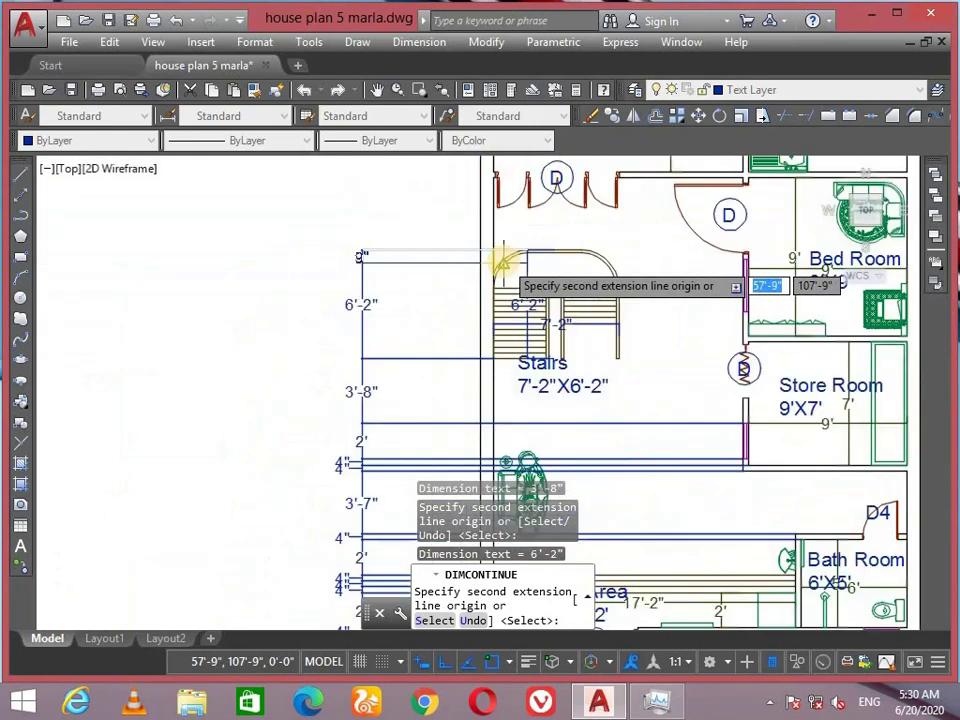
Continue the dimension chain from the stairs to both faces of the wall between the stairs and the Dinning Area.
scroll(451, 232, "up", 2)
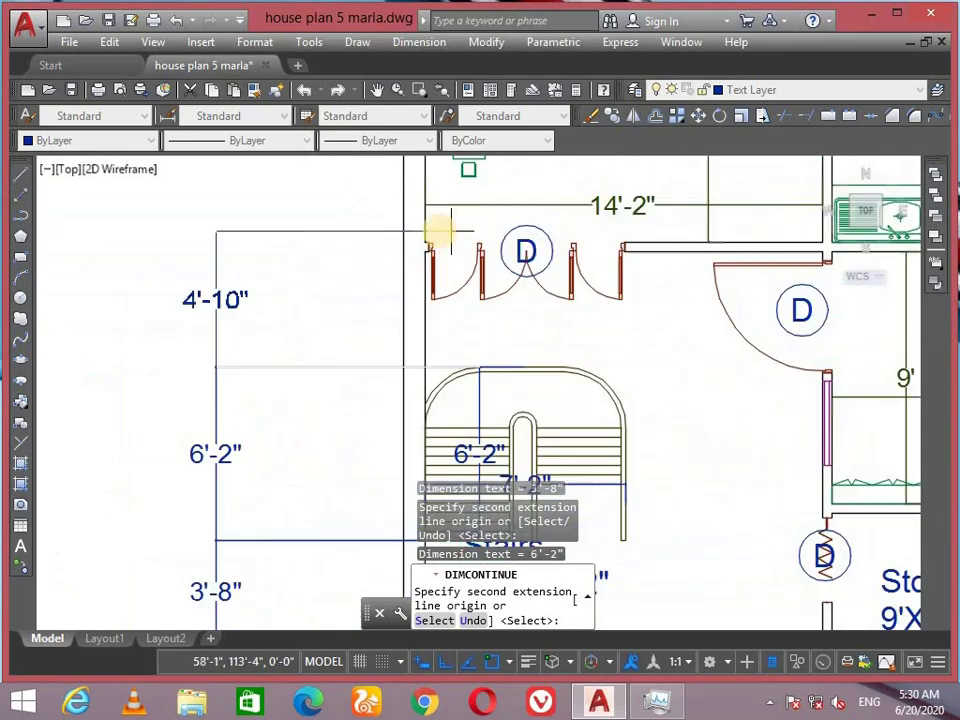
scroll(432, 246, "up", 2)
middle_click_drag(504, 225, 456, 413)
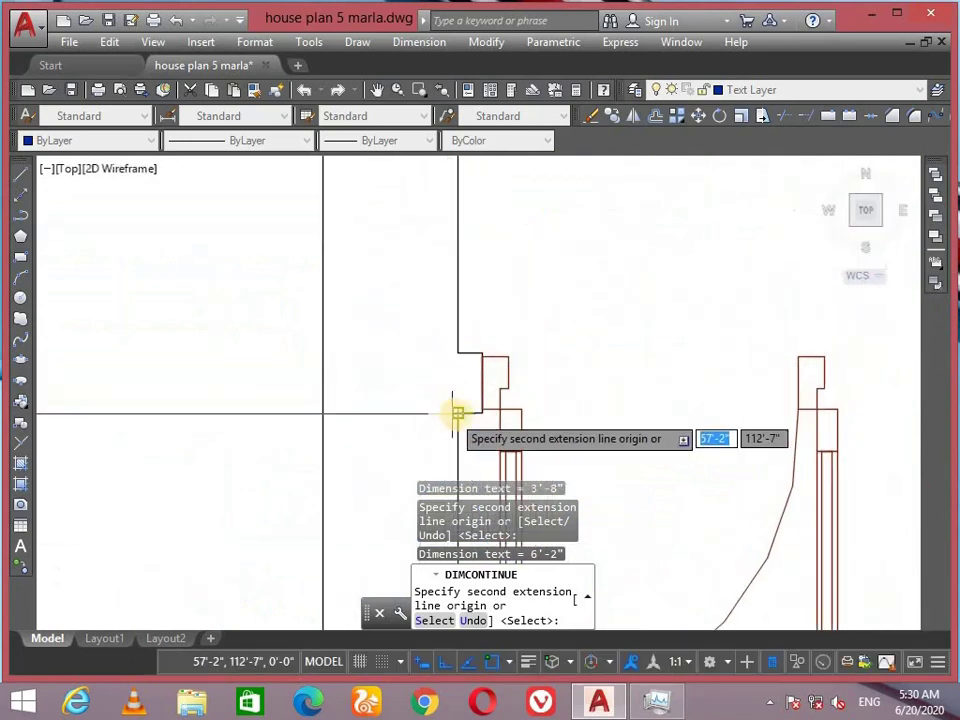
left_click(457, 413)
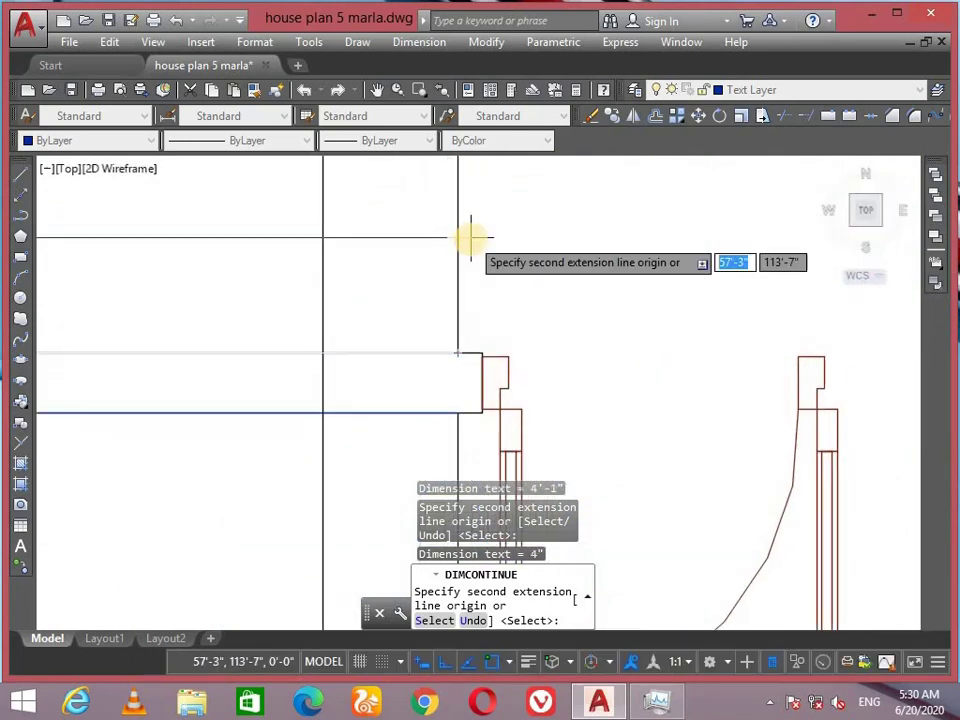
Continue the dimension chain from the Dinning Area's lower wall to the lower and upper jambs of the door into the Kitchen.
scroll(470, 402, "down", 8)
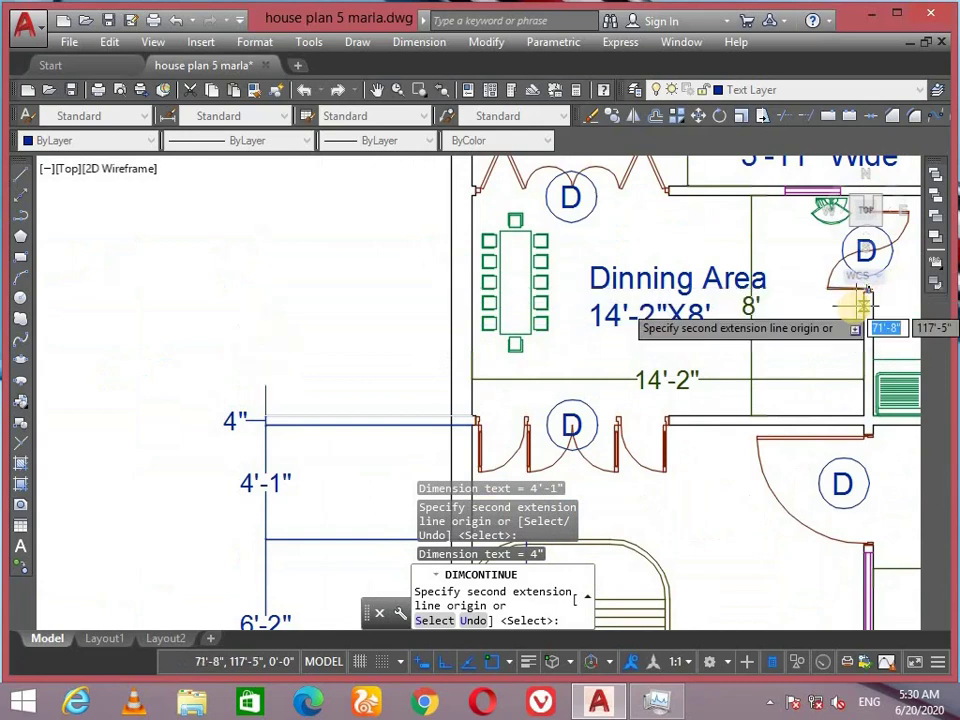
scroll(862, 300, "up", 9)
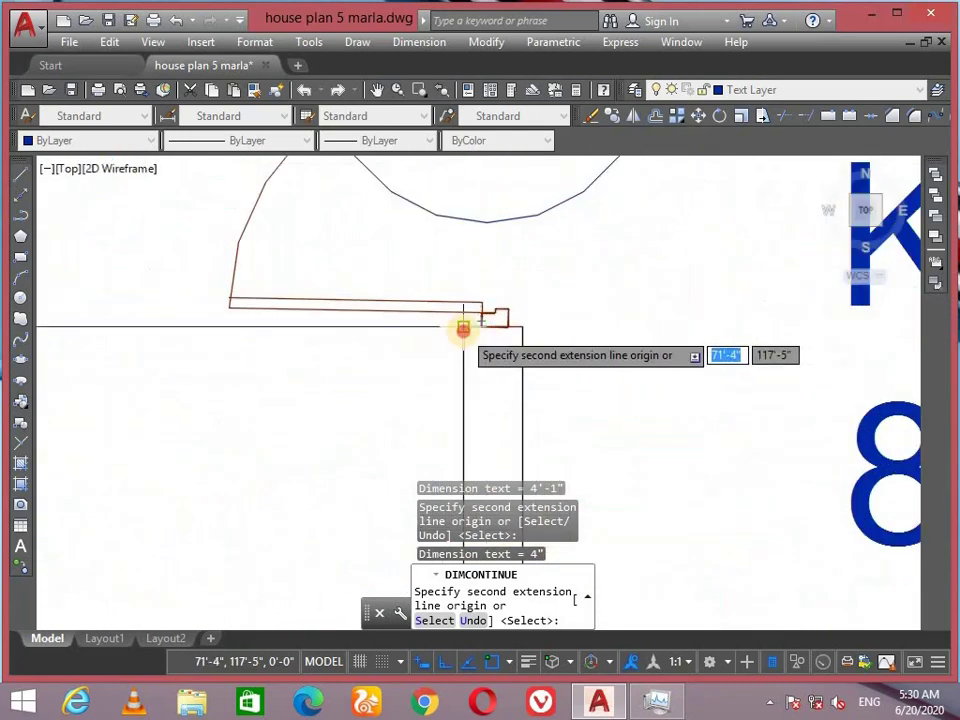
left_click(463, 327)
scroll(456, 345, "down", 3)
scroll(456, 311, "up", 5)
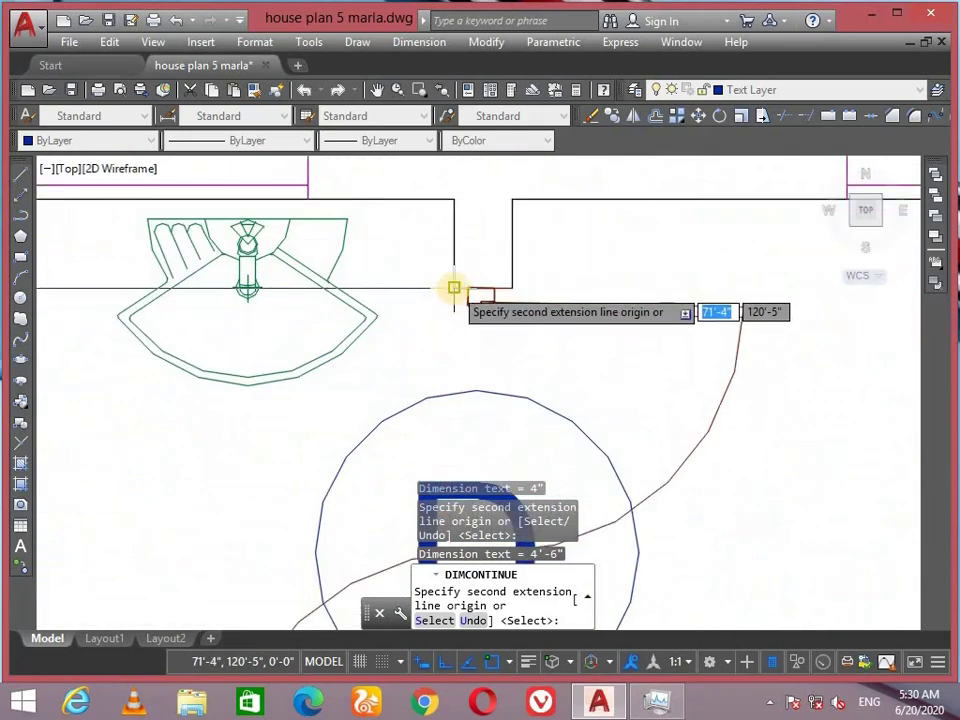
left_click(454, 288)
scroll(525, 343, "down", 6)
Continue the dimension chain to both faces of the wall between the Dinning Area and the Rear Side.
middle_click_drag(257, 369, 487, 357)
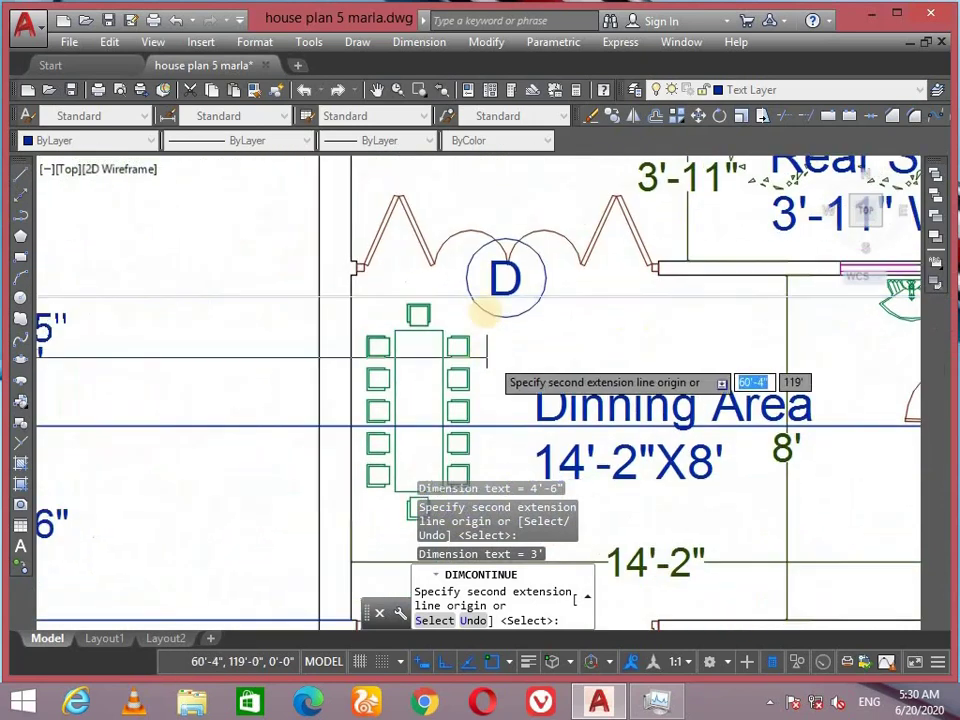
mouse_move(420, 316)
middle_mouse_down()
mouse_move(602, 244)
mouse_move(460, 230)
middle_mouse_up()
scroll(435, 392, "down", 1)
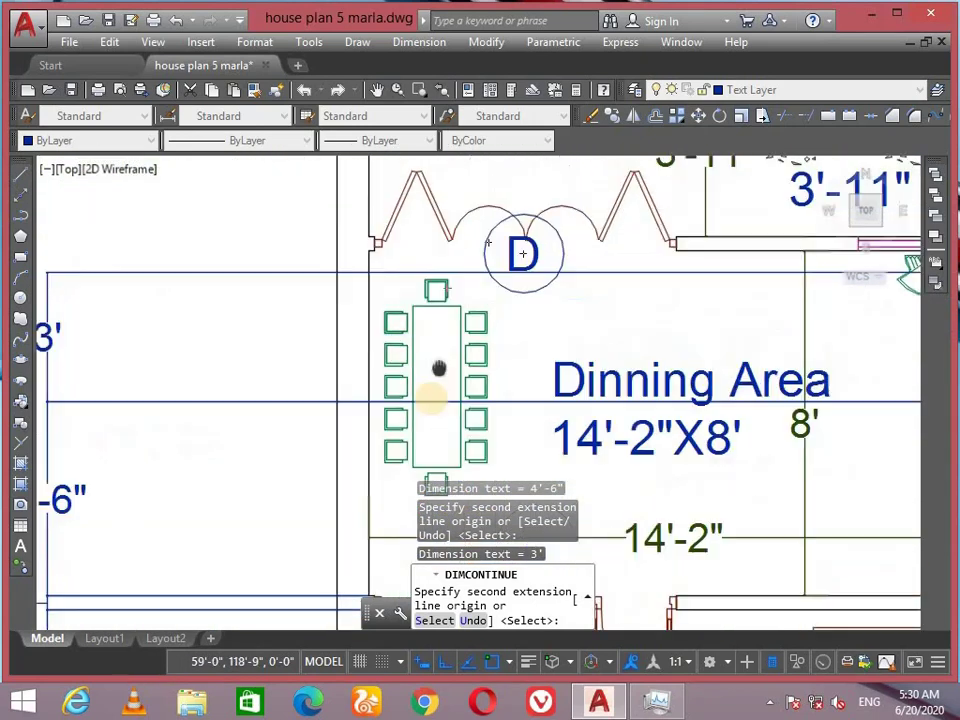
scroll(343, 285, "up", 6)
left_click(372, 348)
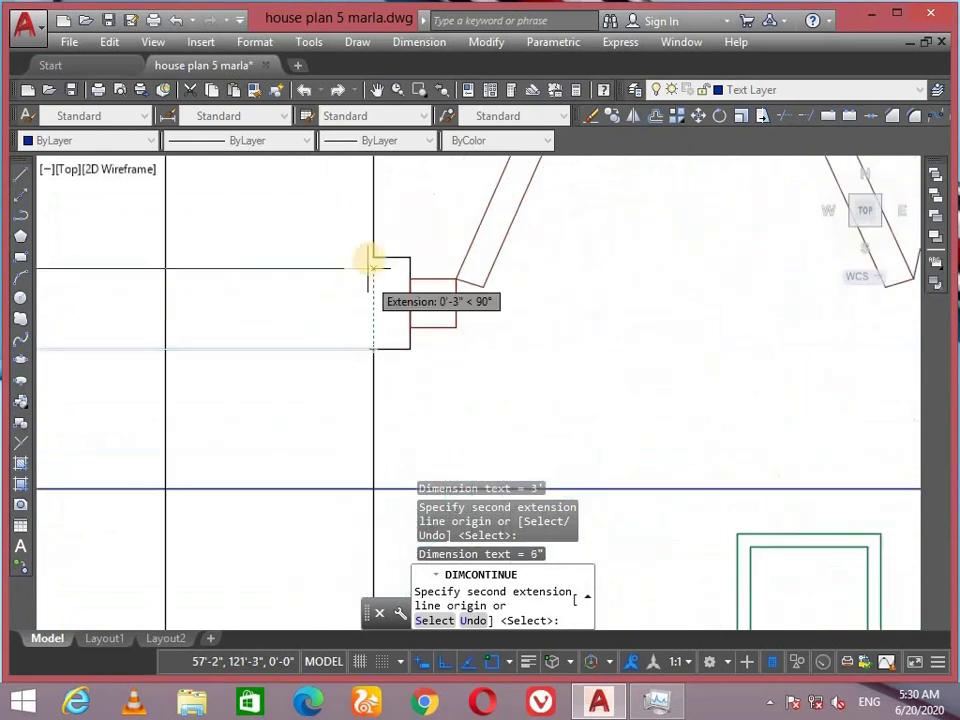
left_click(370, 257)
Continue the dimension chain to the inner and outer faces of the rear boundary wall and end the chain there.
scroll(378, 254, "down", 3)
scroll(386, 364, "up", 2)
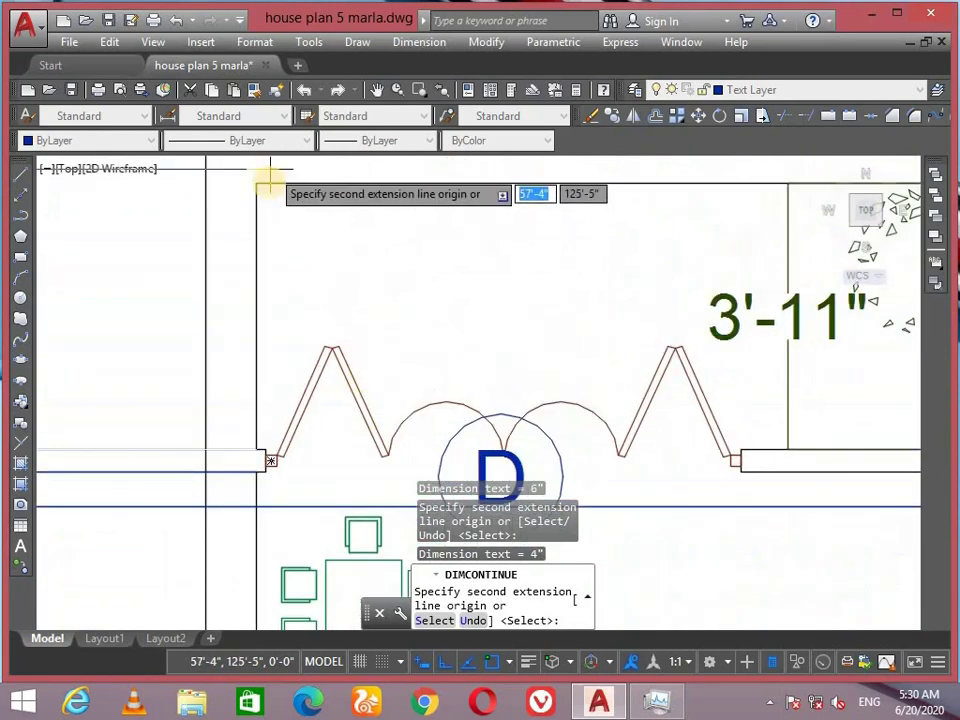
scroll(245, 320, "up", 2)
left_click(240, 329)
left_click(188, 279)
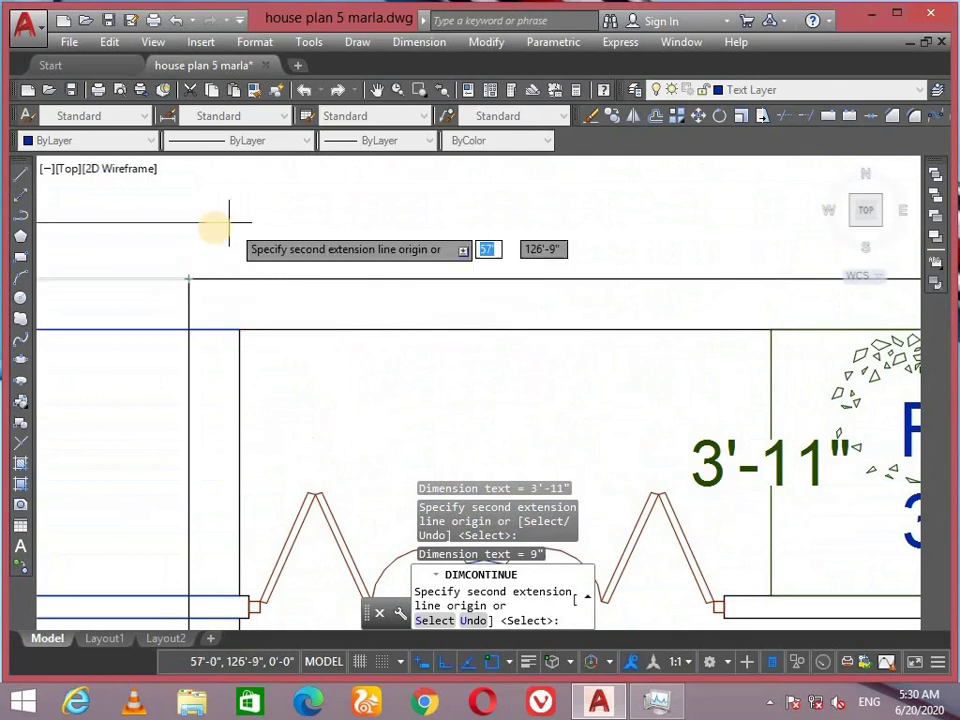
scroll(212, 243, "down", 2)
left_click(446, 263)
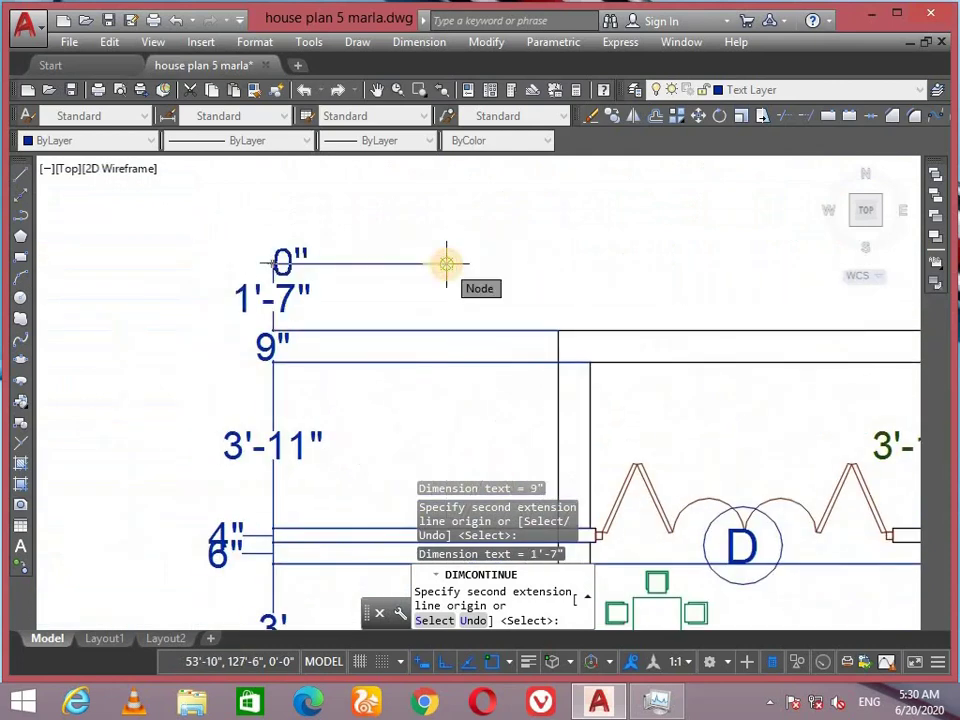
key("ctrl+z")
key("Return")
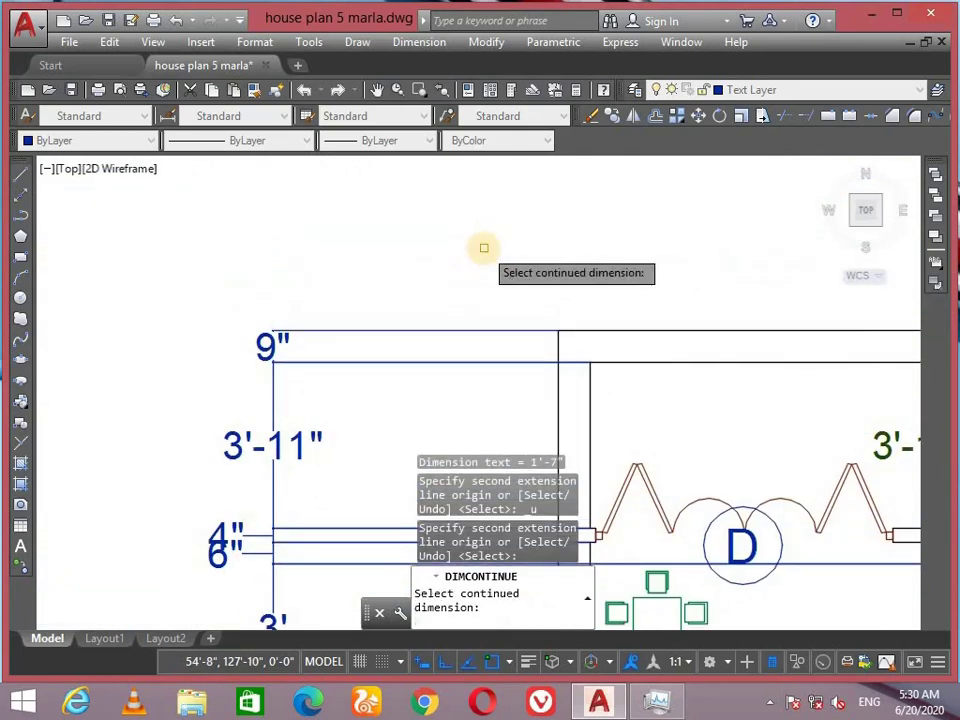
key("Return")
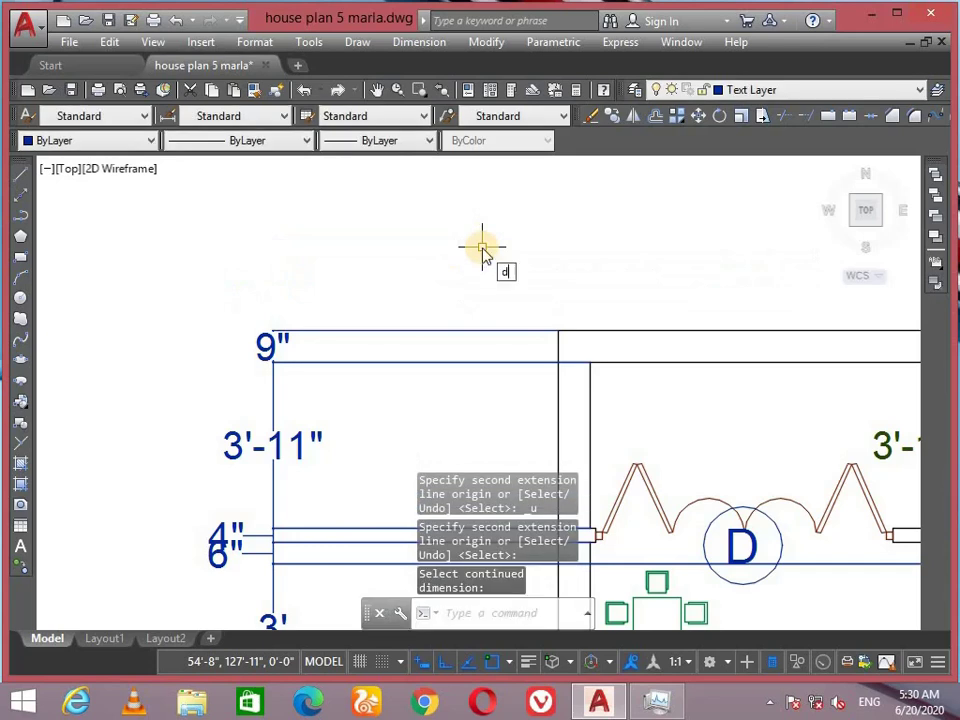
Add a horizontal linear dimension across the left boundary wall's thickness, placed above the plan's rear corner.
type("dli")
key("Return")
scroll(483, 245, "down", 3)
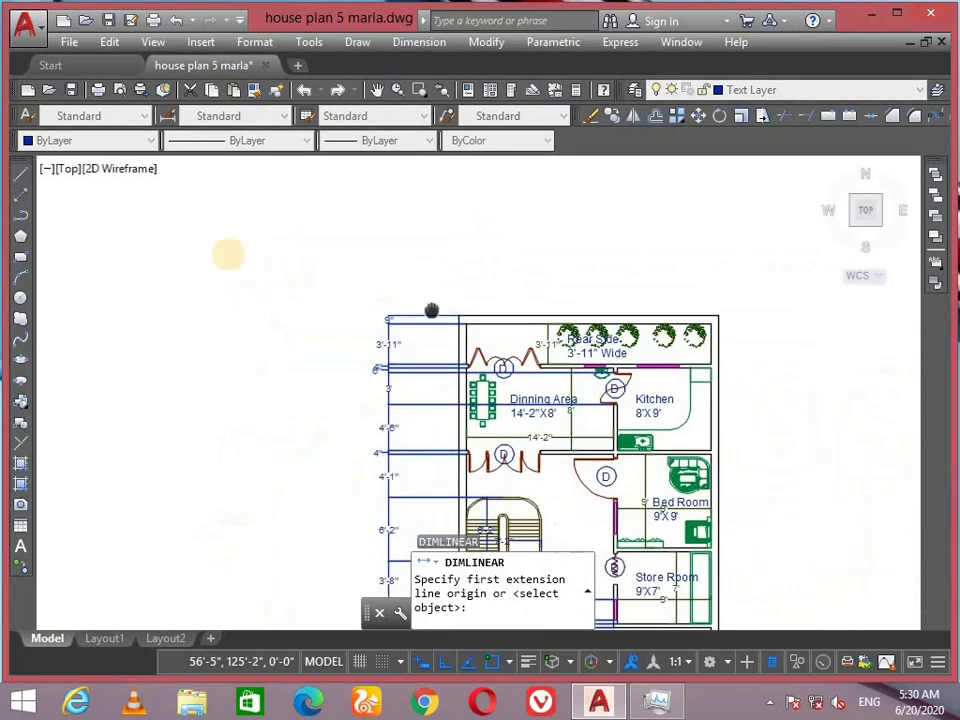
middle_click_drag(752, 325, 522, 325)
scroll(218, 270, "up", 6)
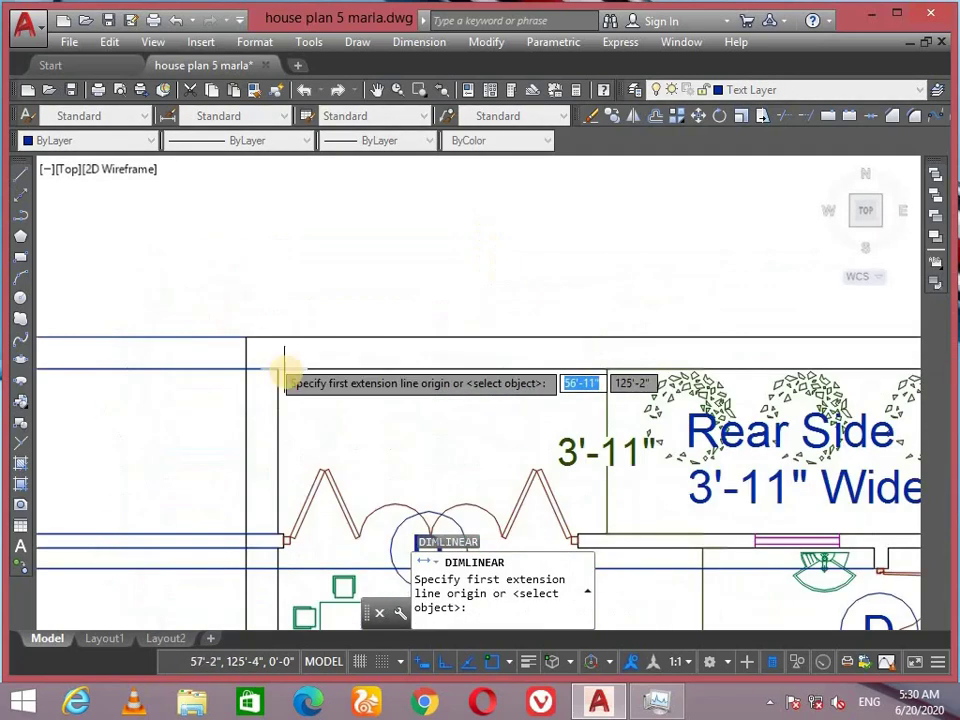
scroll(632, 338, "down", 3)
middle_click_drag(481, 353, 49, 416)
middle_click_drag(327, 401, 724, 363)
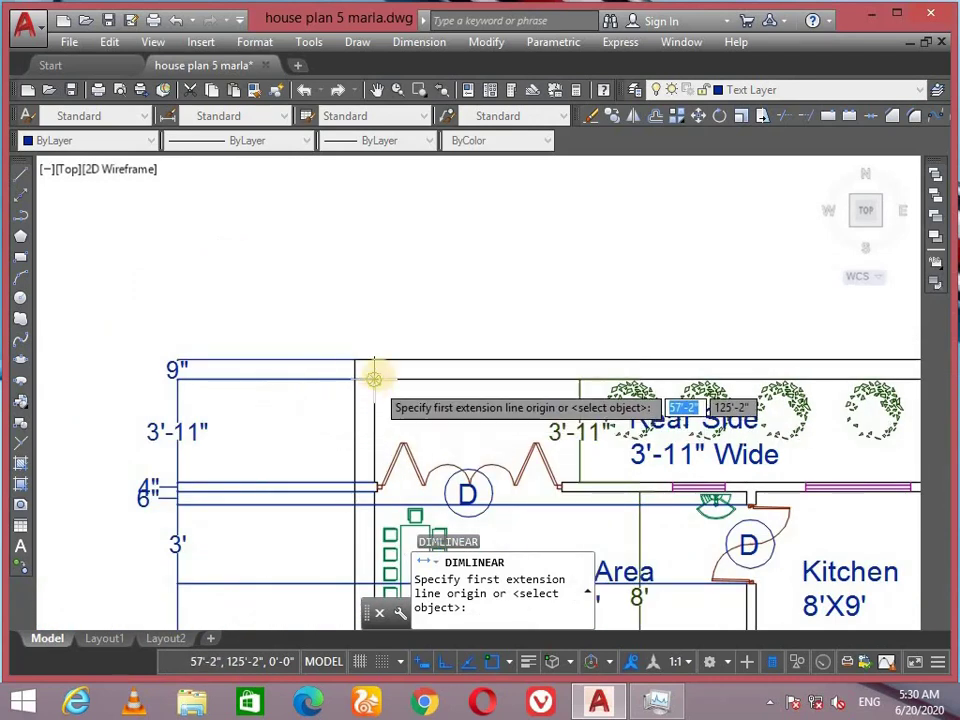
left_click(373, 378)
left_click(356, 357)
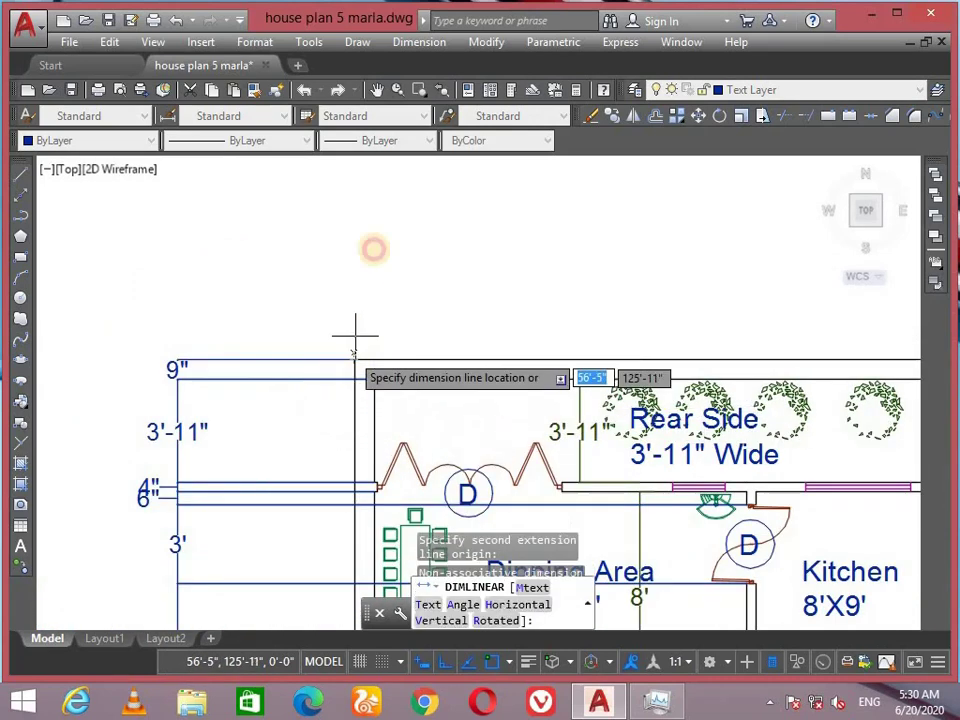
left_click(378, 249)
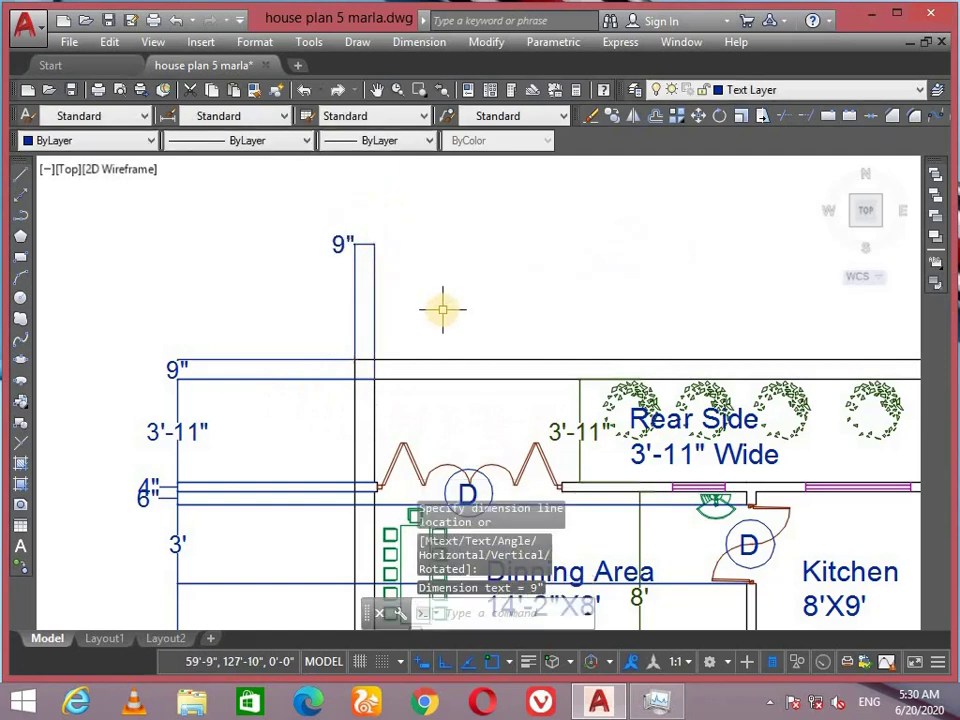
Continue a horizontal dimension chain from the inner side of that wall dimension to the wall end beside the Dinning Area's rear folding door.
key("BackSpace")
key("Return")
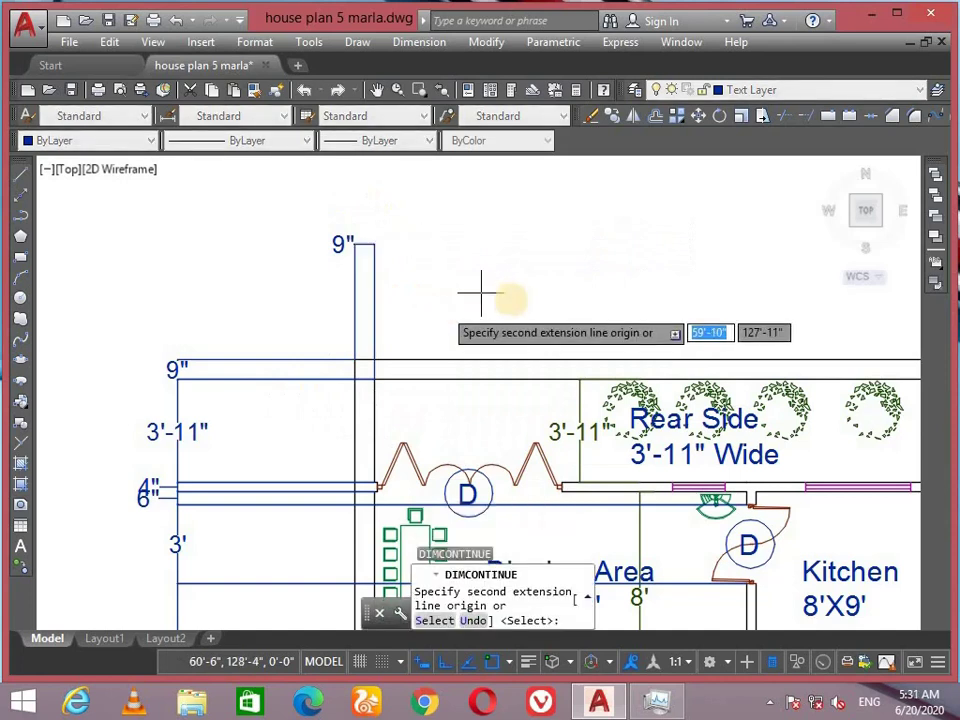
key("Return")
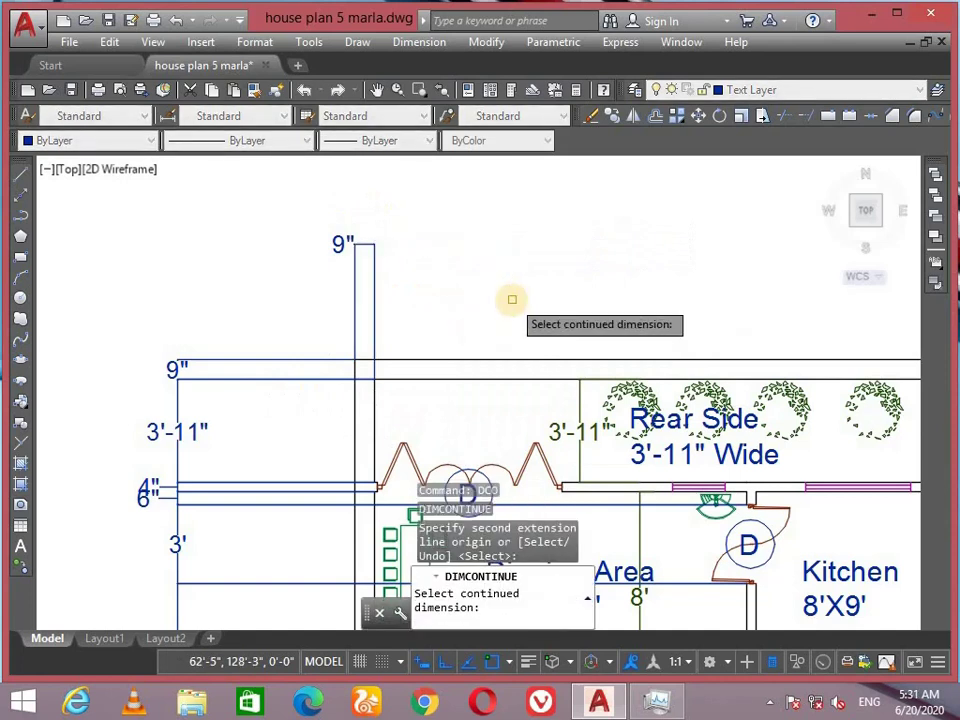
left_click(376, 290)
scroll(463, 378, "up", 3)
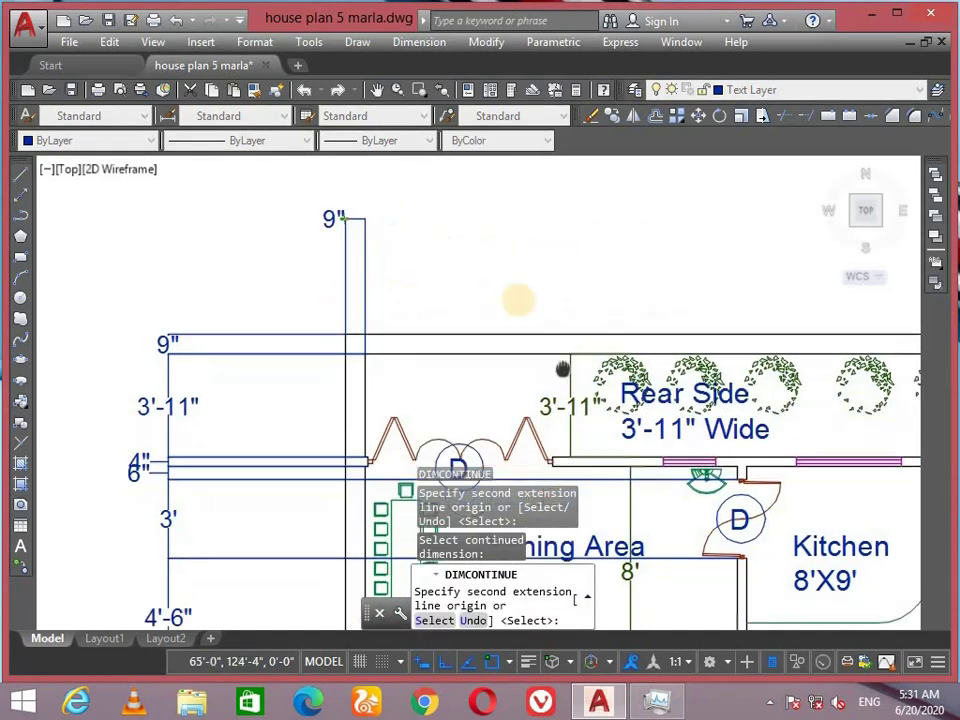
scroll(557, 396, "up", 5)
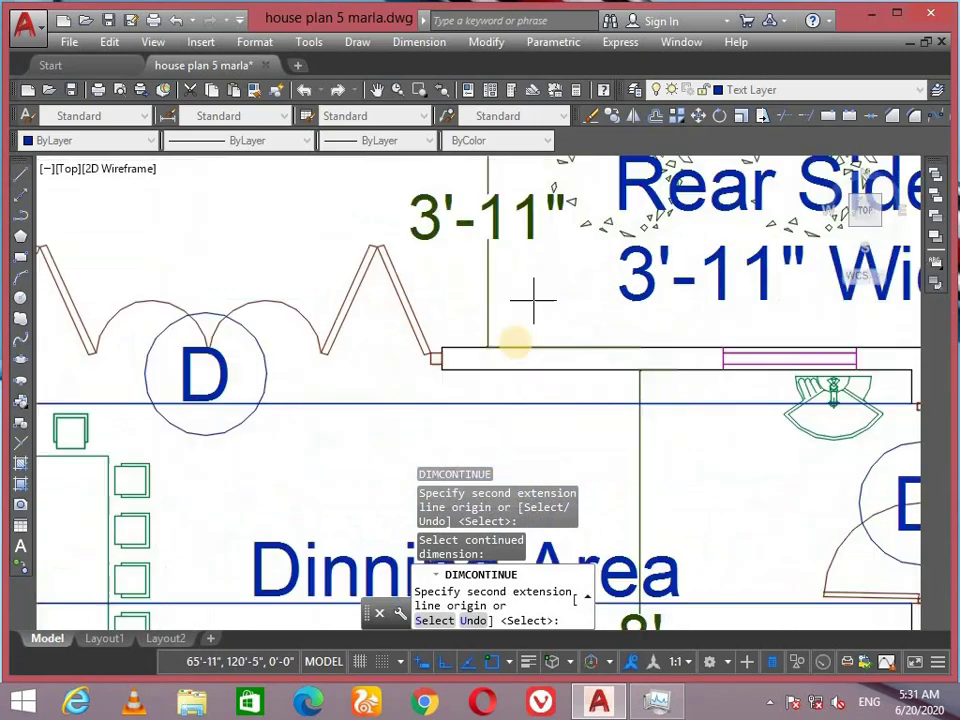
left_click(358, 354)
Continue the rear dimension chain to both edges of the Dinning Area window and both faces of the wall between Dinning Area and Kitchen.
scroll(489, 306, "down", 6)
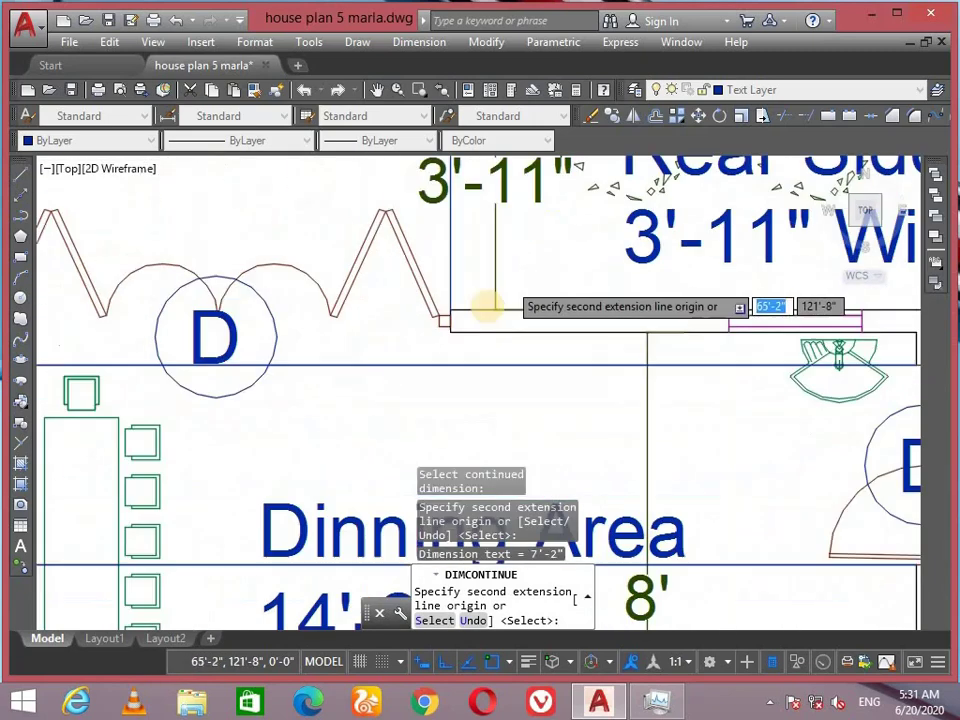
scroll(300, 330, "up", 5)
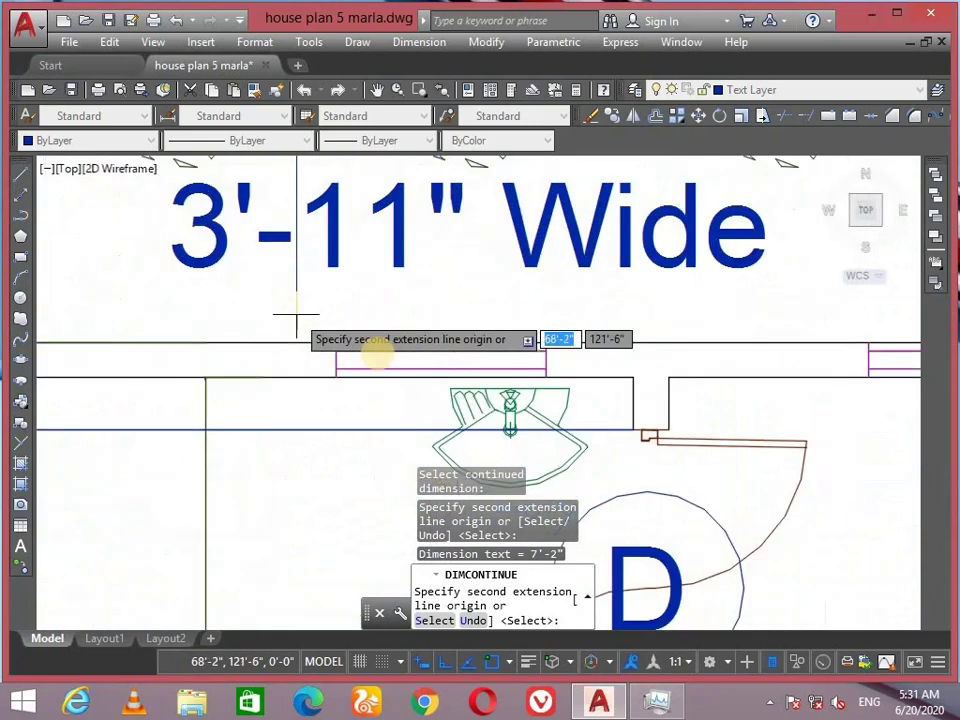
left_click(300, 332)
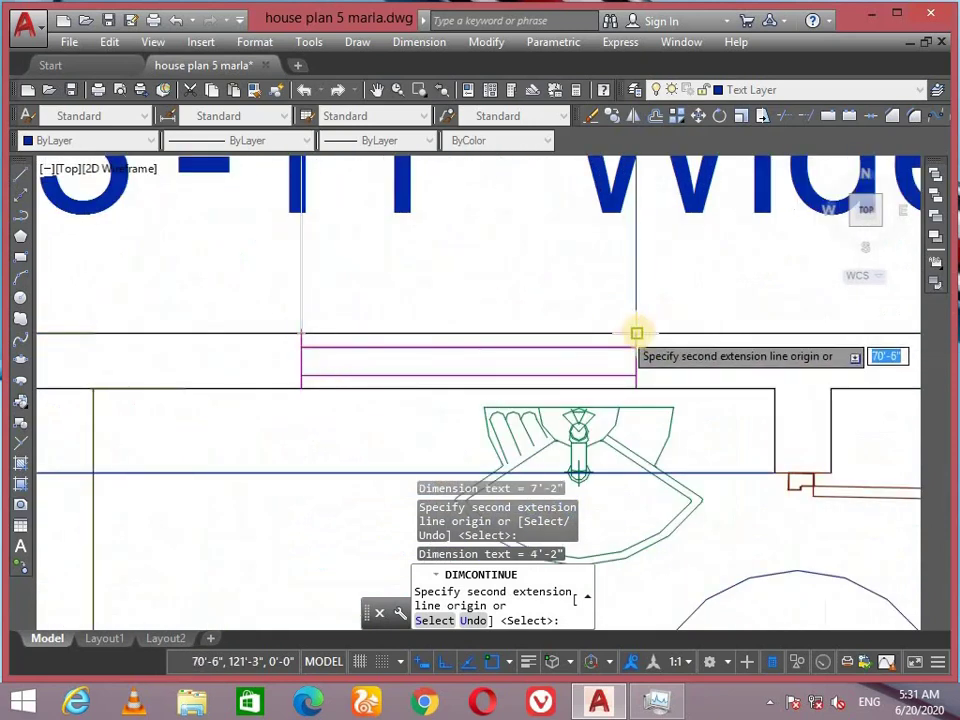
left_click(636, 333)
scroll(620, 330, "down", 5)
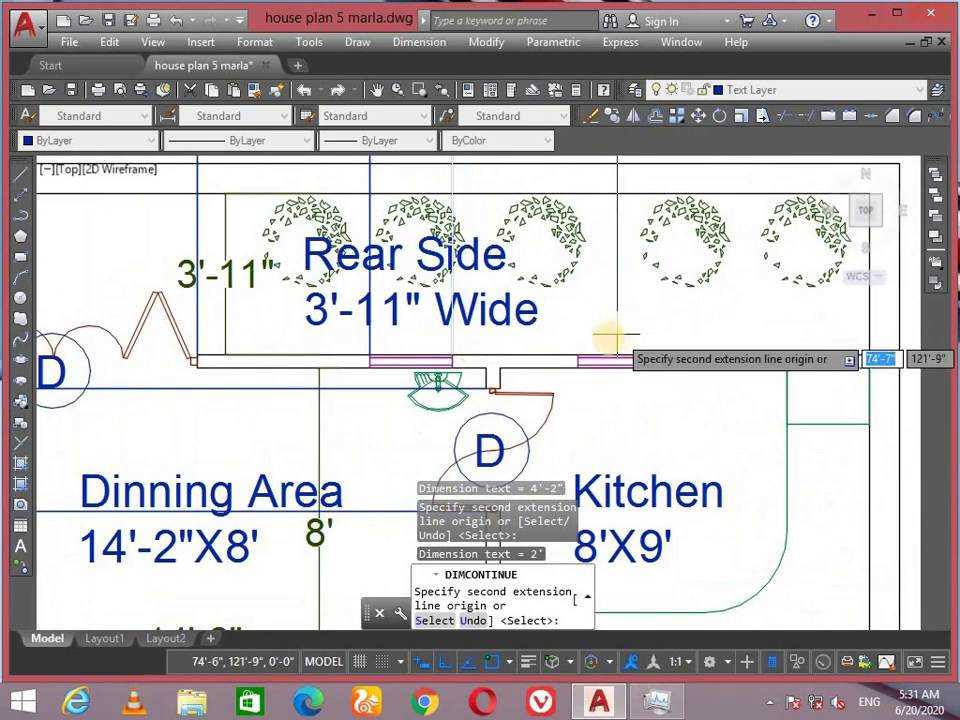
scroll(487, 365, "up", 5)
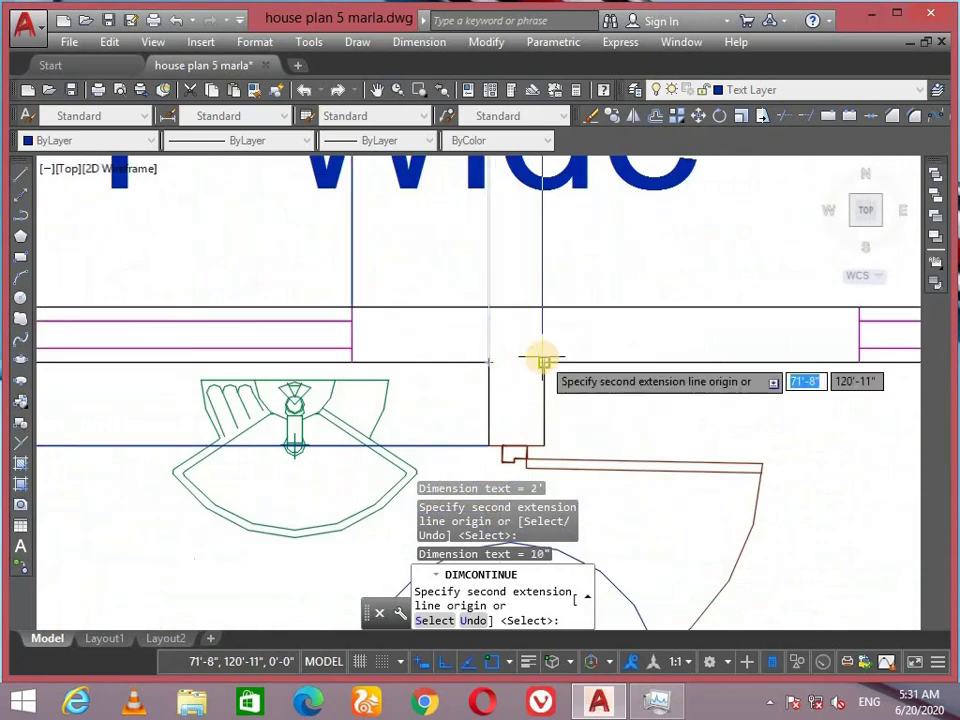
Continue the rear dimension chain to both edges of the Kitchen's rear window.
scroll(544, 360, "down", 7)
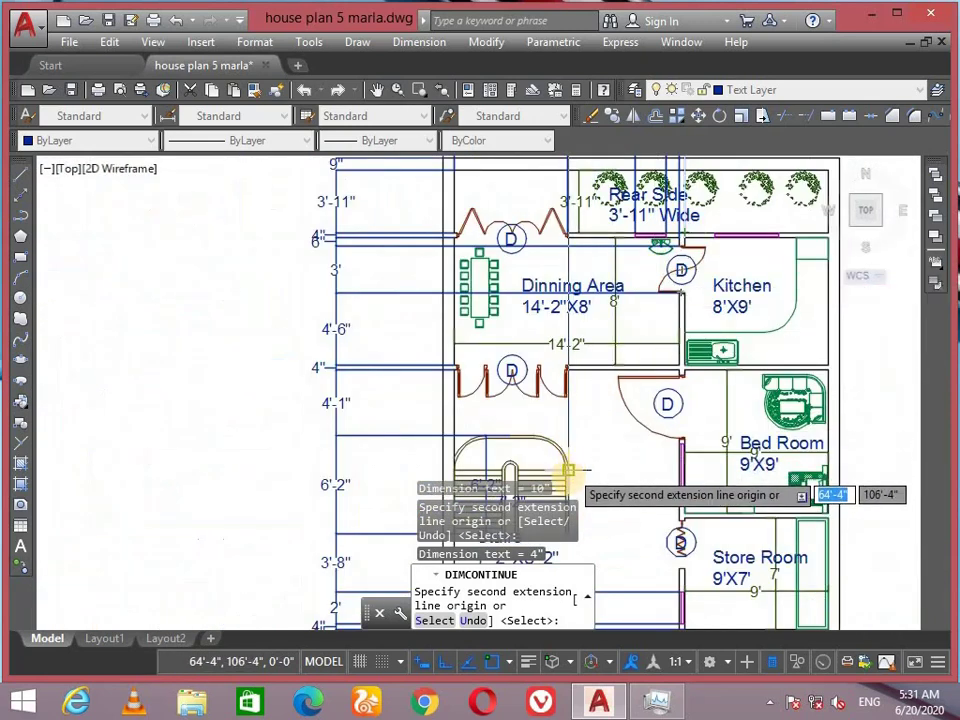
scroll(527, 364, "up", 7)
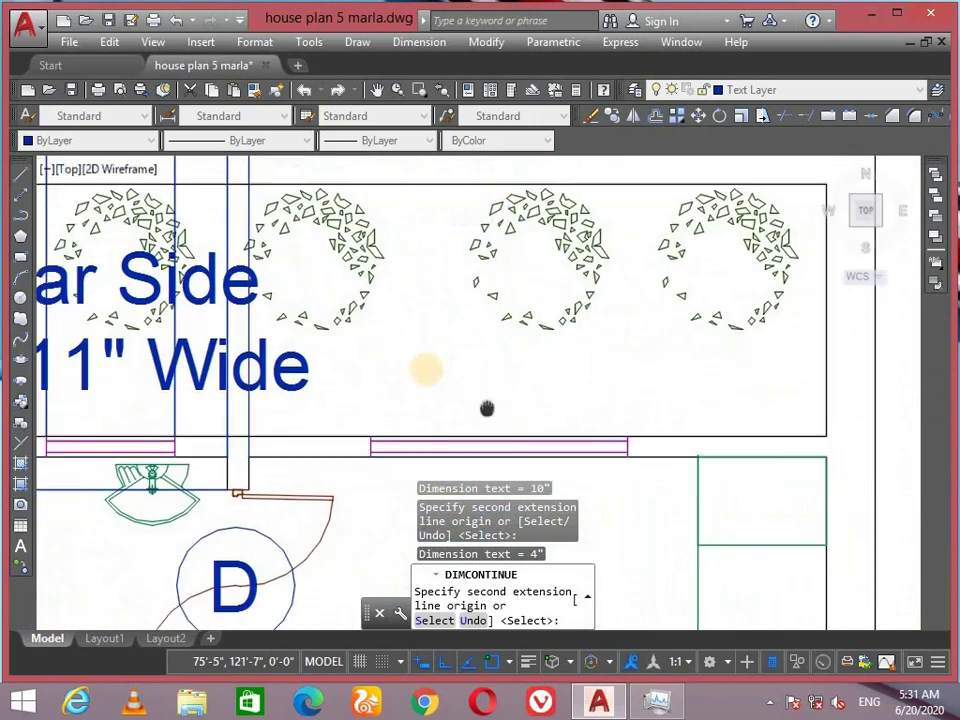
scroll(554, 351, "down", 6)
middle_click_drag(554, 351, 480, 300)
scroll(640, 301, "up", 6)
left_click(418, 351)
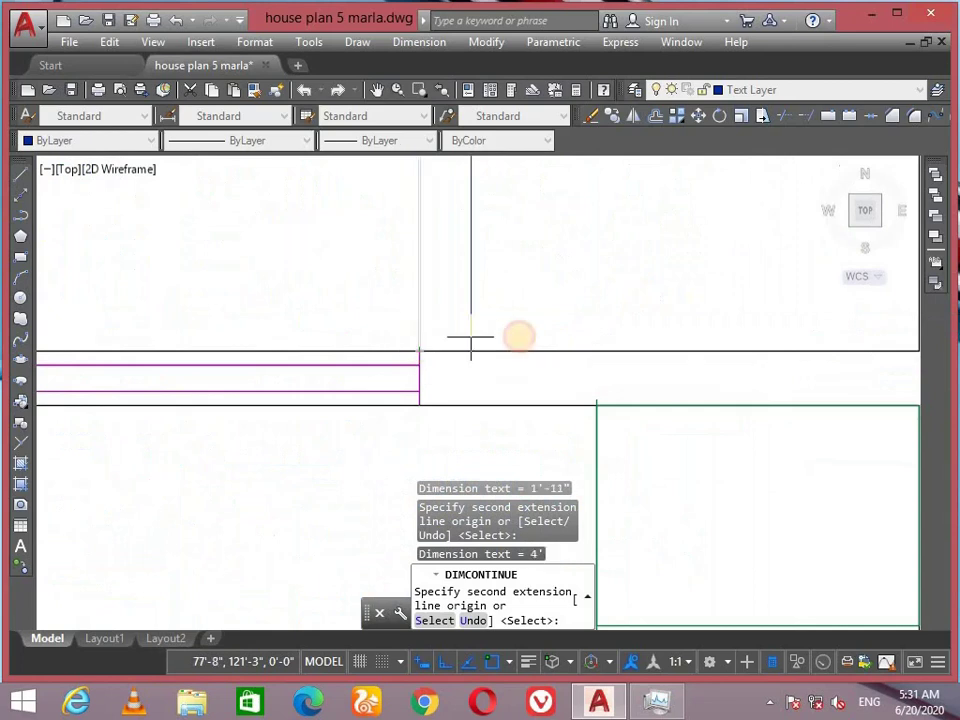
Continue the rear dimension chain from the Kitchen window to the inner edge of the Kitchen counter.
scroll(439, 204, "down", 3)
scroll(396, 311, "up", 5)
left_click(253, 326)
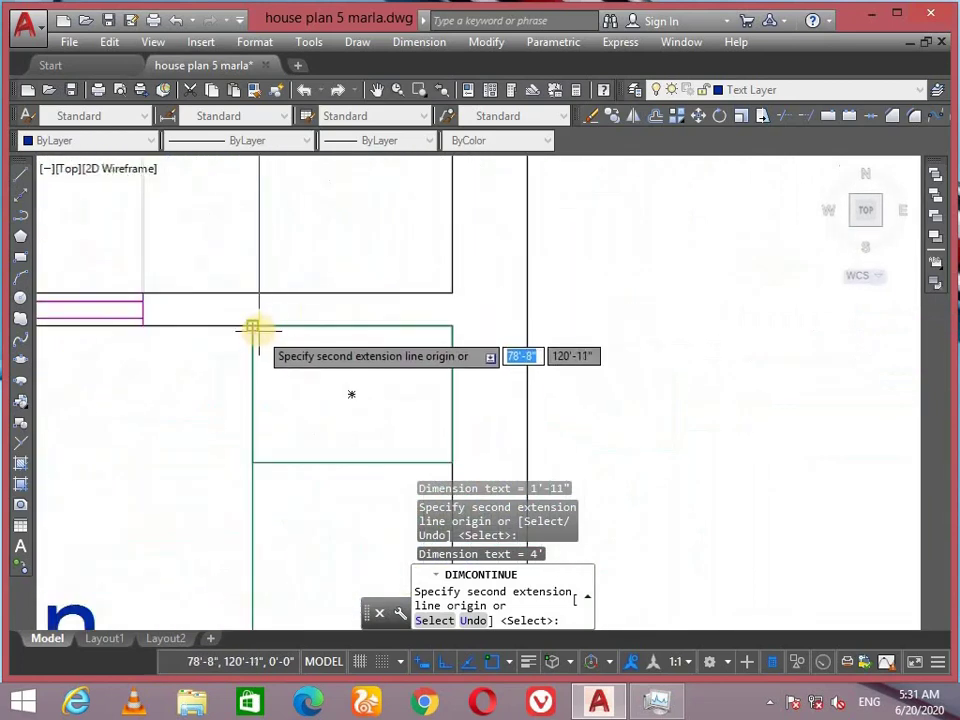
Continue the rear dimension chain to the inner and outer faces of the right boundary wall.
scroll(545, 284, "down", 5)
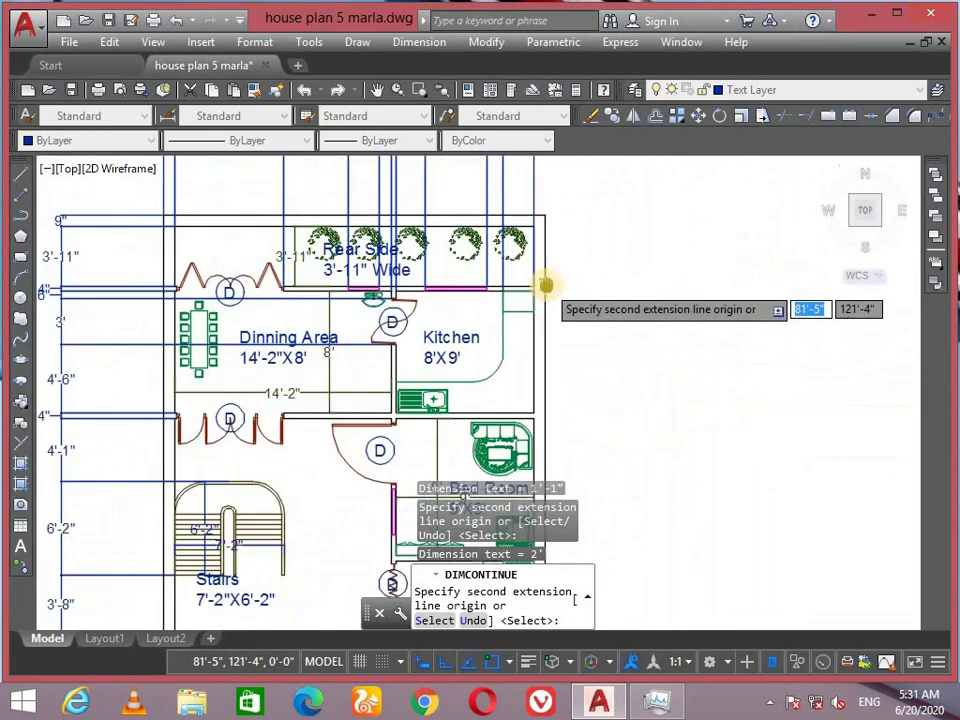
middle_click_drag(523, 486, 367, 486)
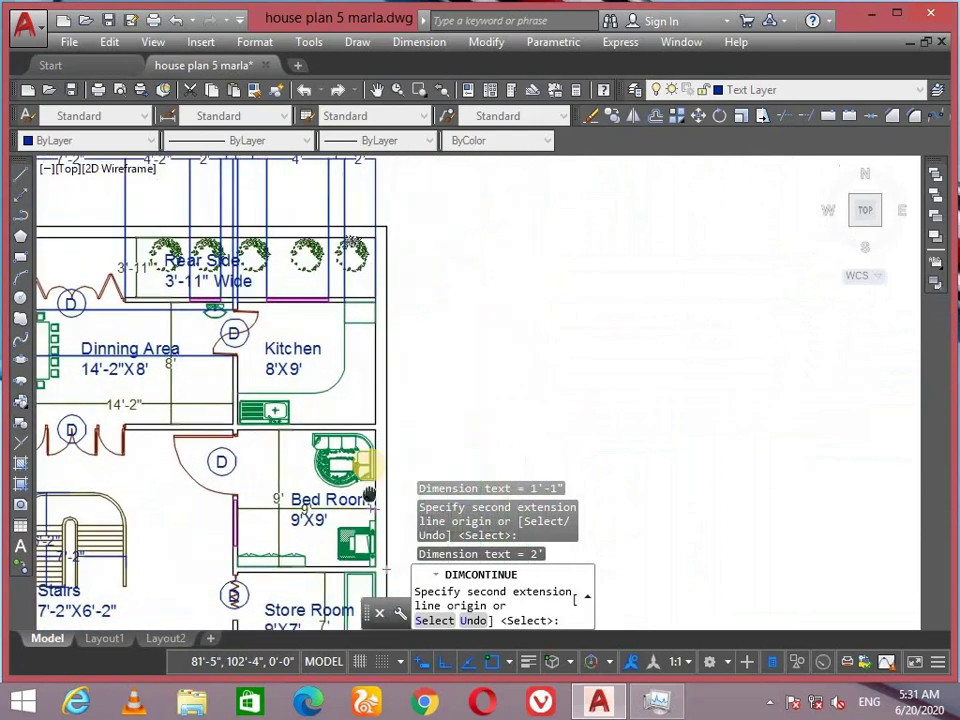
scroll(404, 211, "up", 4)
left_click(321, 269)
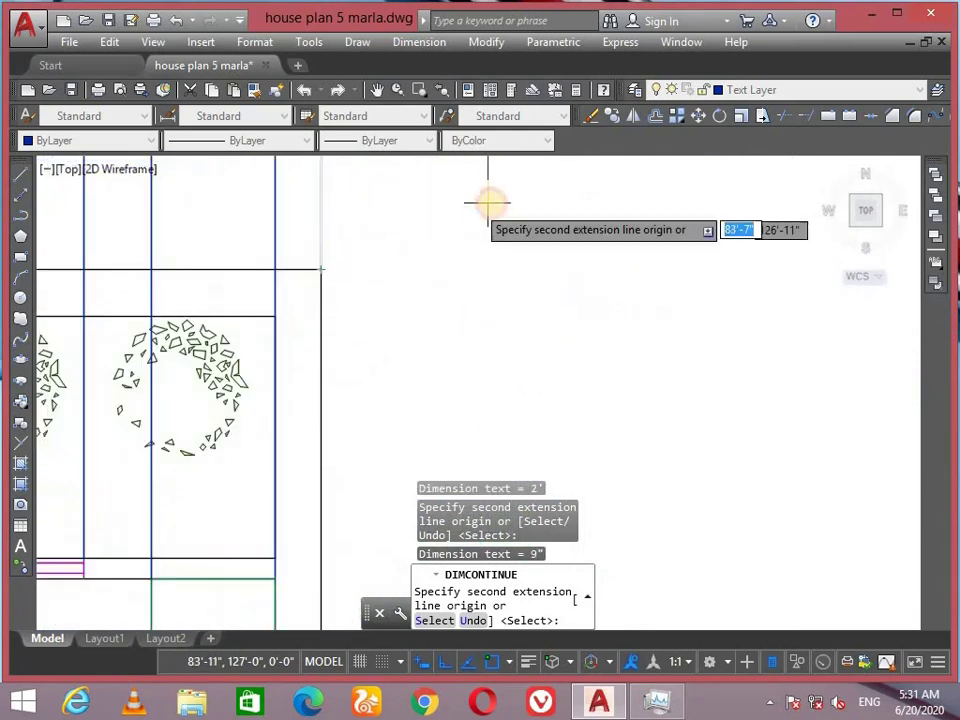
scroll(475, 248, "down", 4)
key("Return")
type("d")
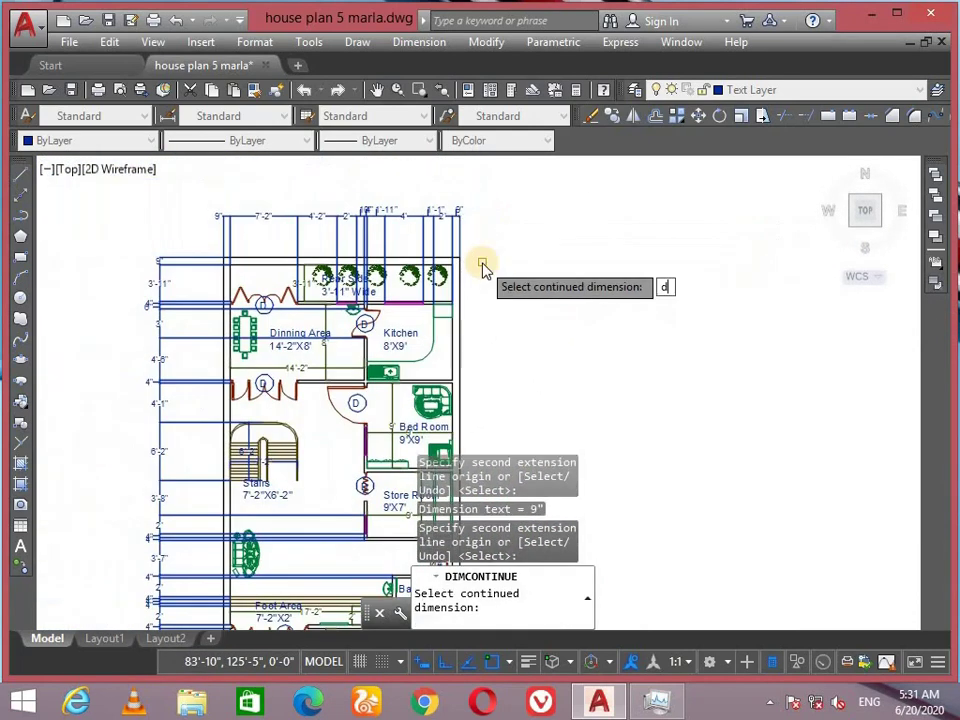
type("li")
key("Return")
scroll(481, 261, "down", 2)
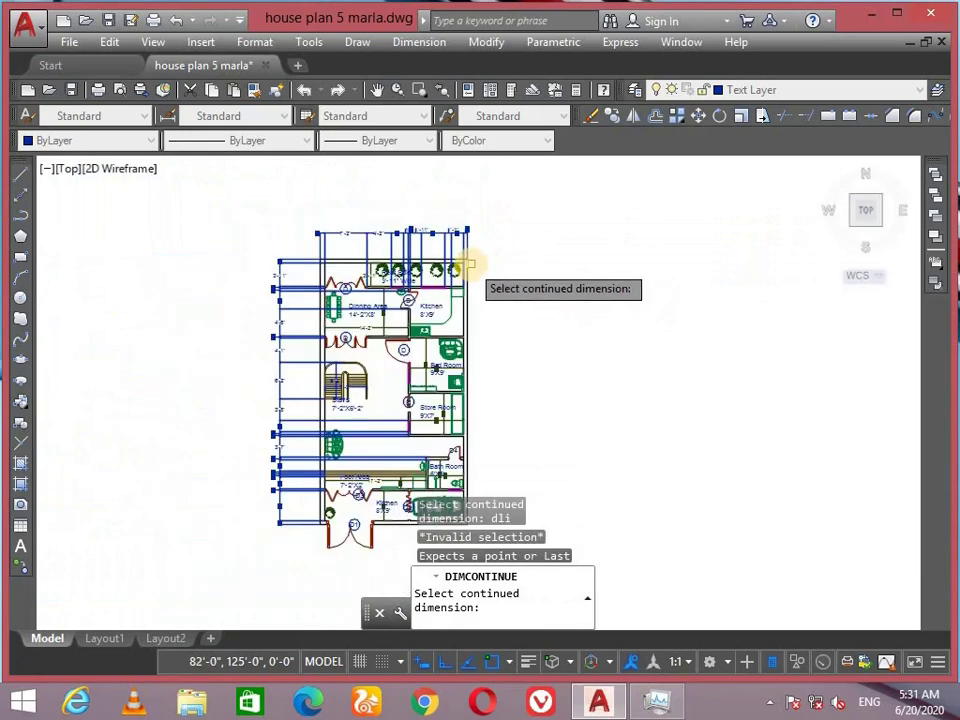
key("Escape")
type("d")
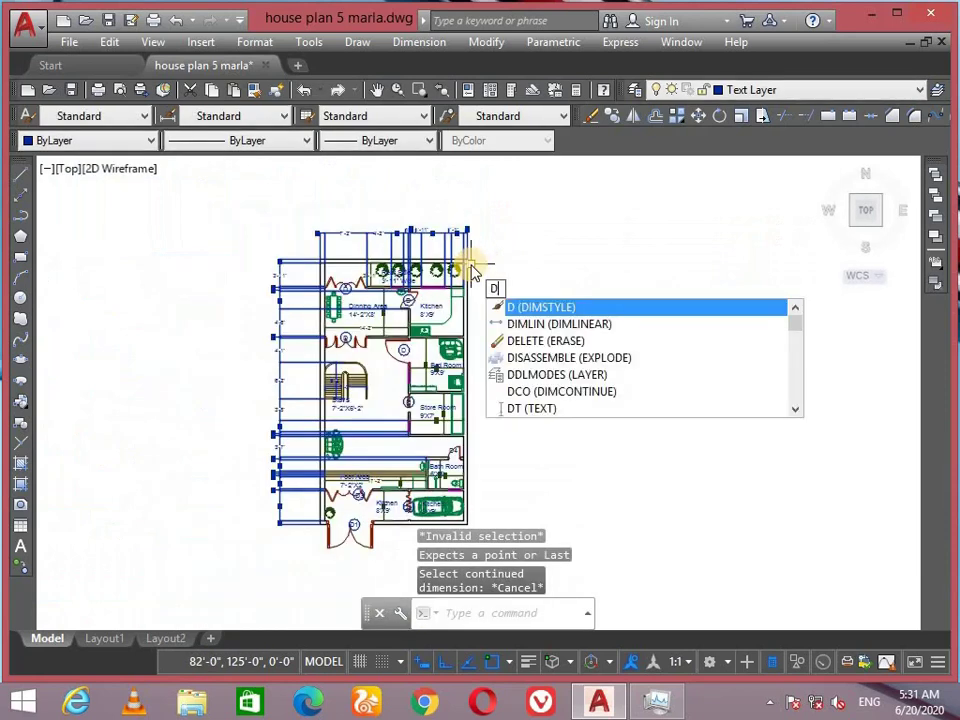
type("li")
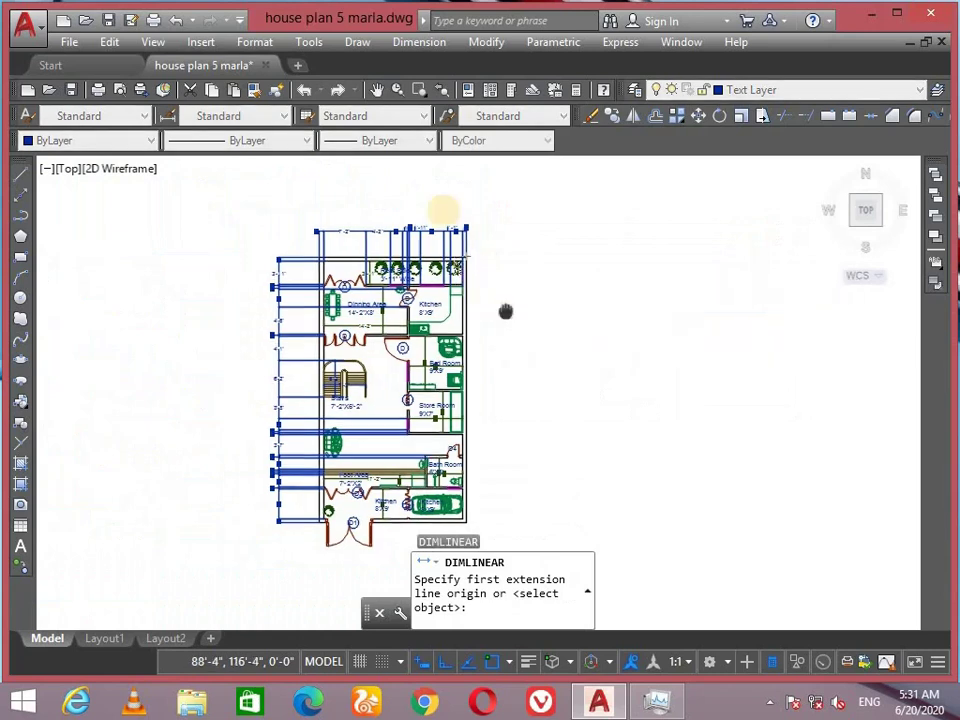
scroll(403, 386, "up", 5)
scroll(360, 510, "down", 6)
scroll(340, 255, "up", 6)
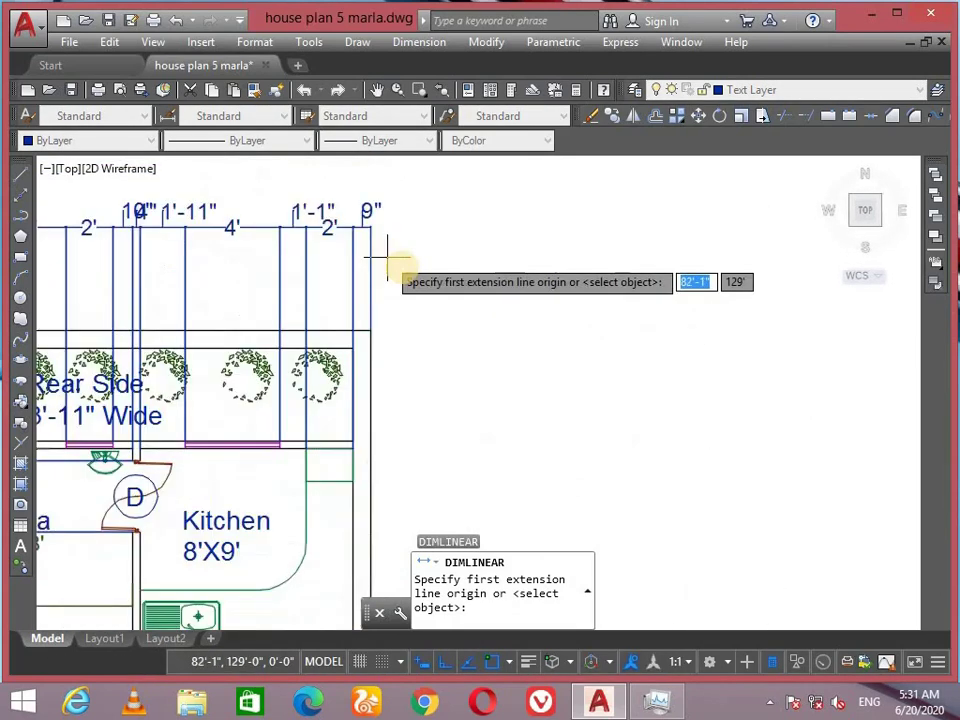
left_click(327, 375)
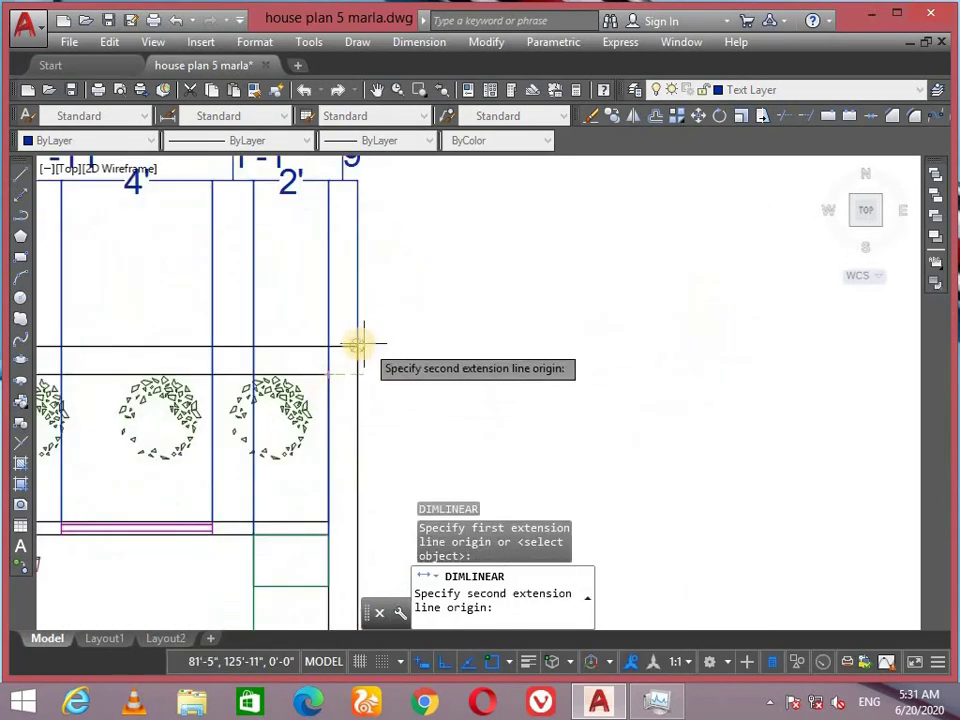
left_click(357, 346)
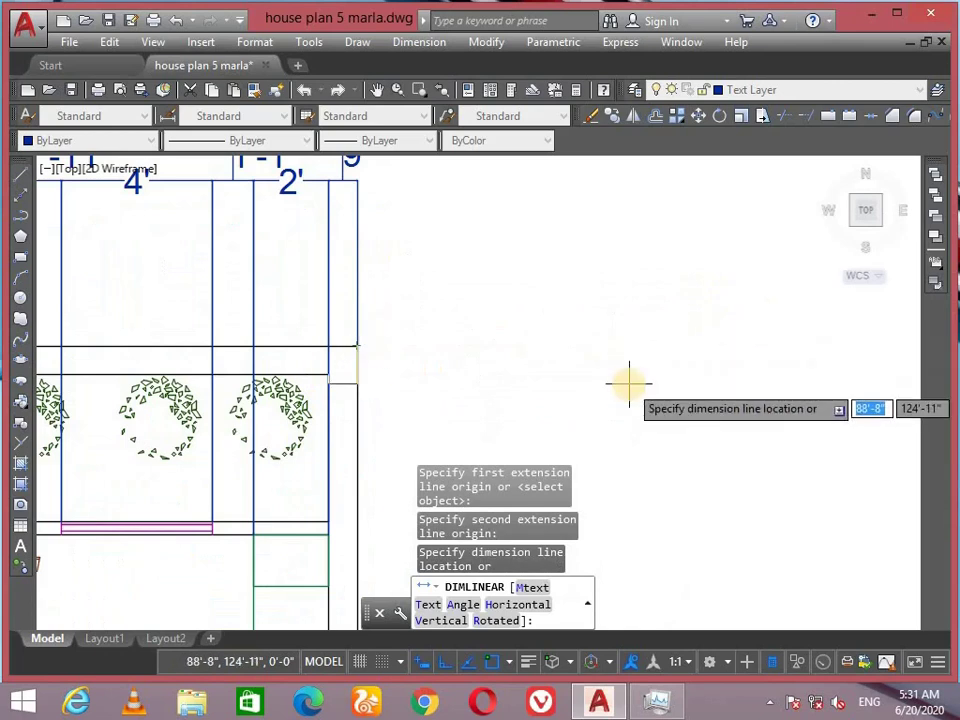
key("Escape")
Dimension the rear boundary wall's thickness at the plan's rear right corner, placing the linear dimension outside the right boundary wall.
key("Return")
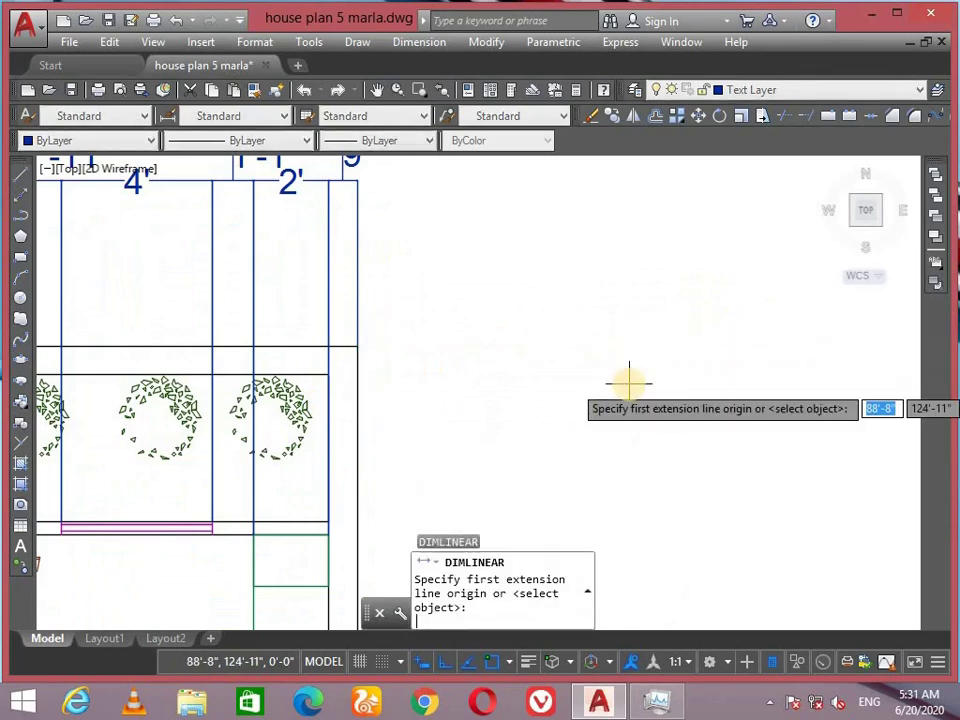
left_click(357, 346)
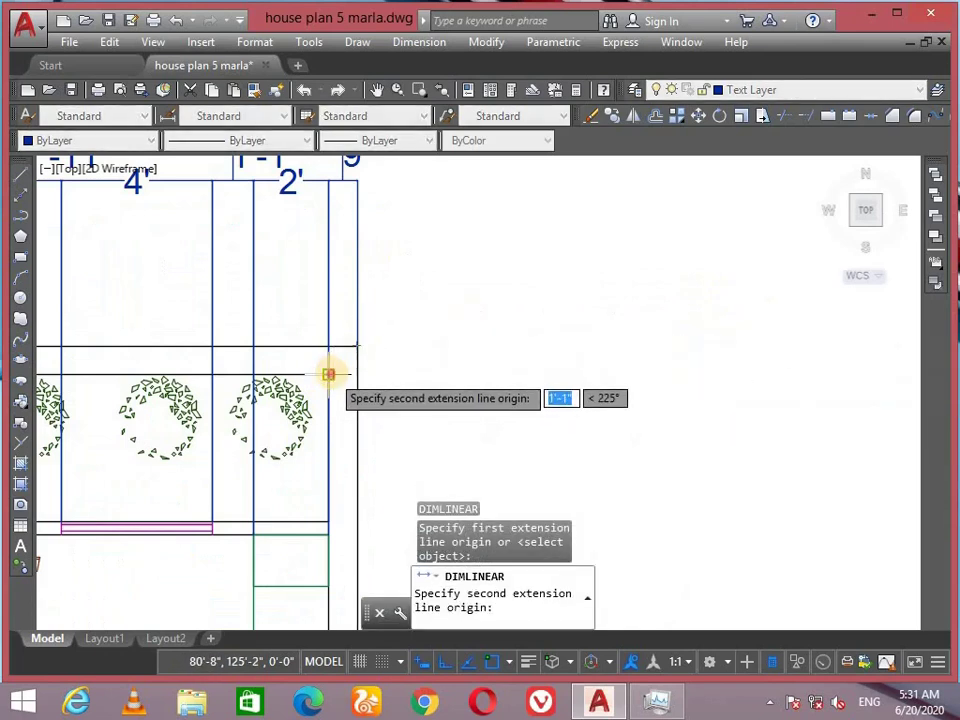
left_click(328, 374)
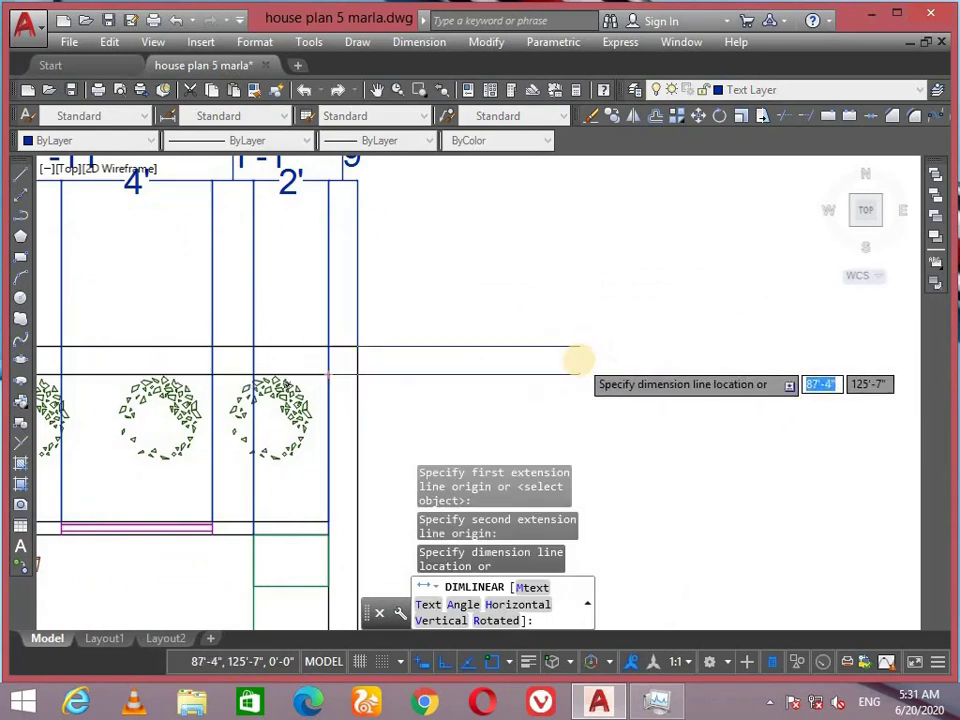
left_click(575, 358)
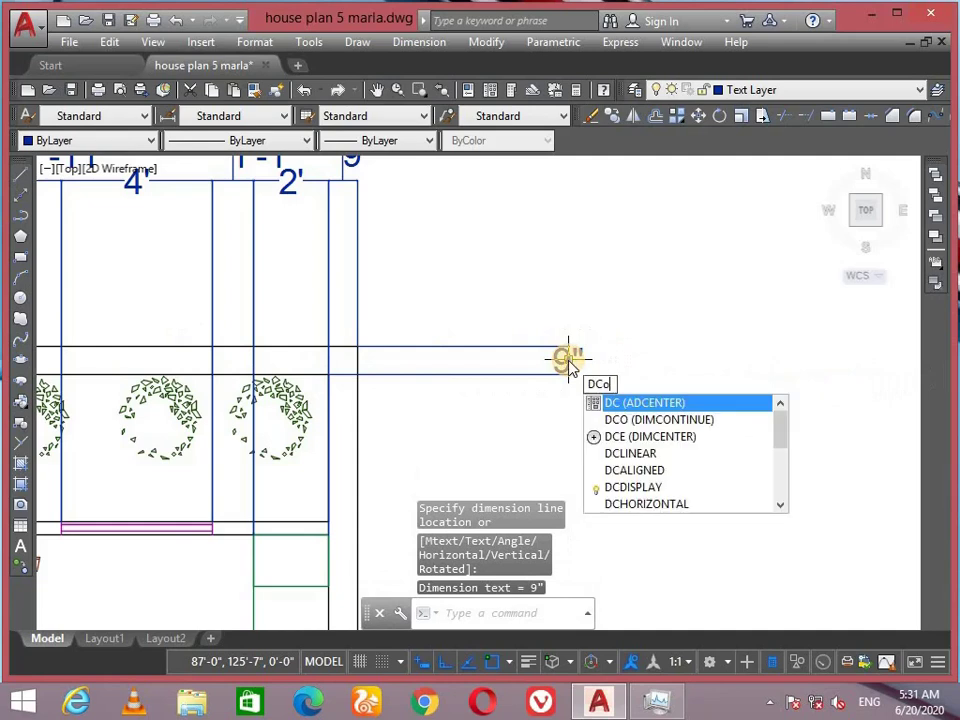
Continue the right-side dimension chain to both faces of the wall between the Rear Side and the Kitchen.
key("Return")
scroll(404, 402, "up", 2)
middle_click_drag(406, 402, 481, 186)
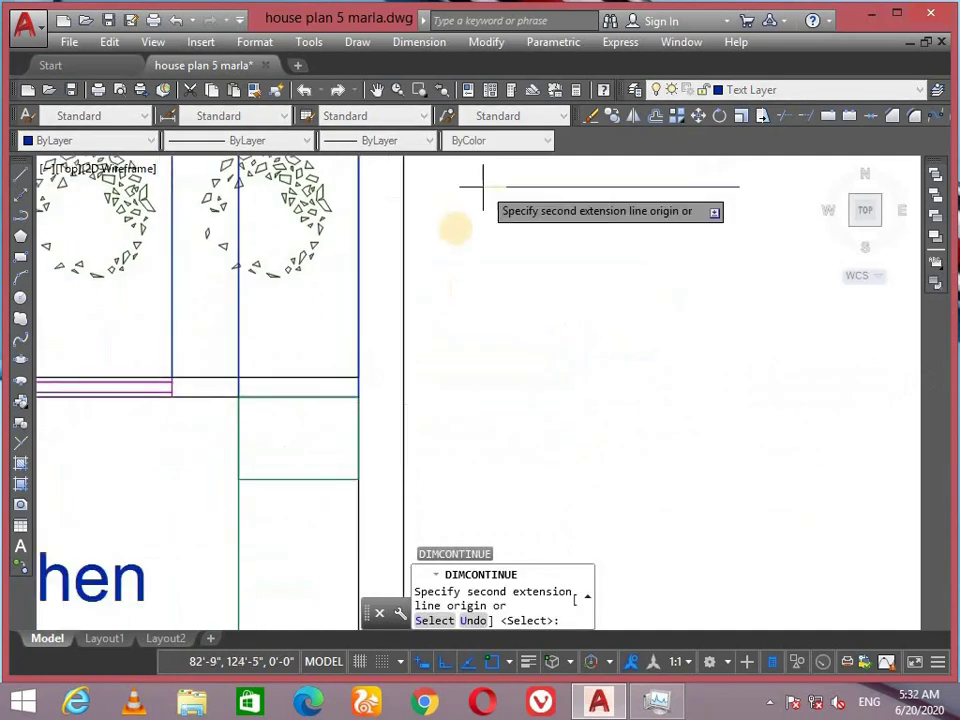
scroll(369, 406, "up", 2)
left_click(356, 405)
left_click(356, 381)
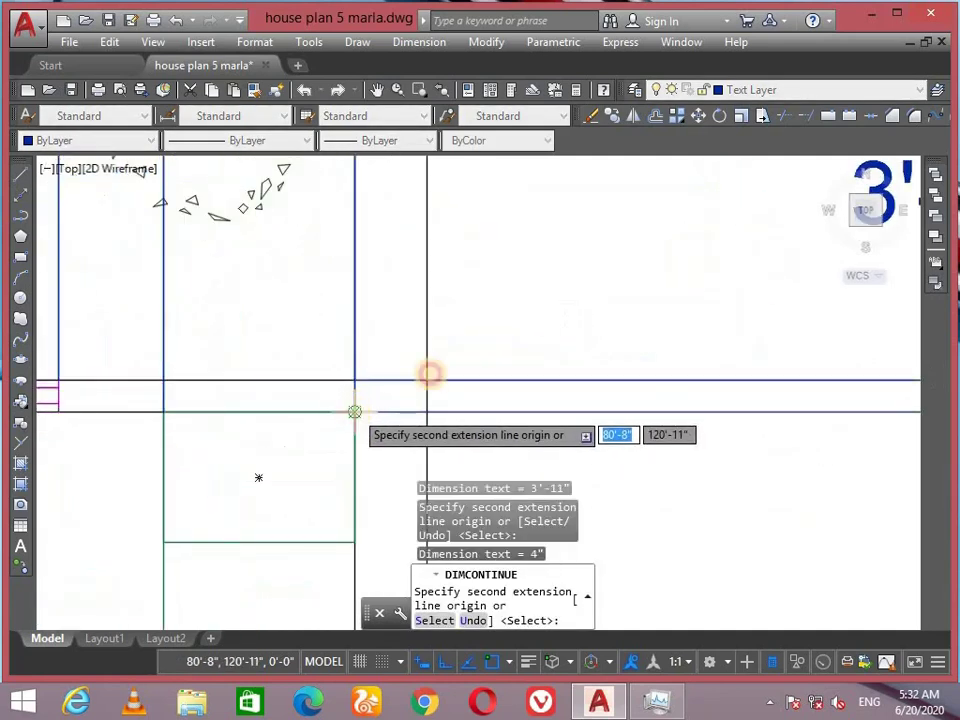
Continue the right-side dimension chain to the Kitchen face of the Kitchen–Bed Room wall and the upper jamb of the Bed Room door.
scroll(470, 216, "down", 3)
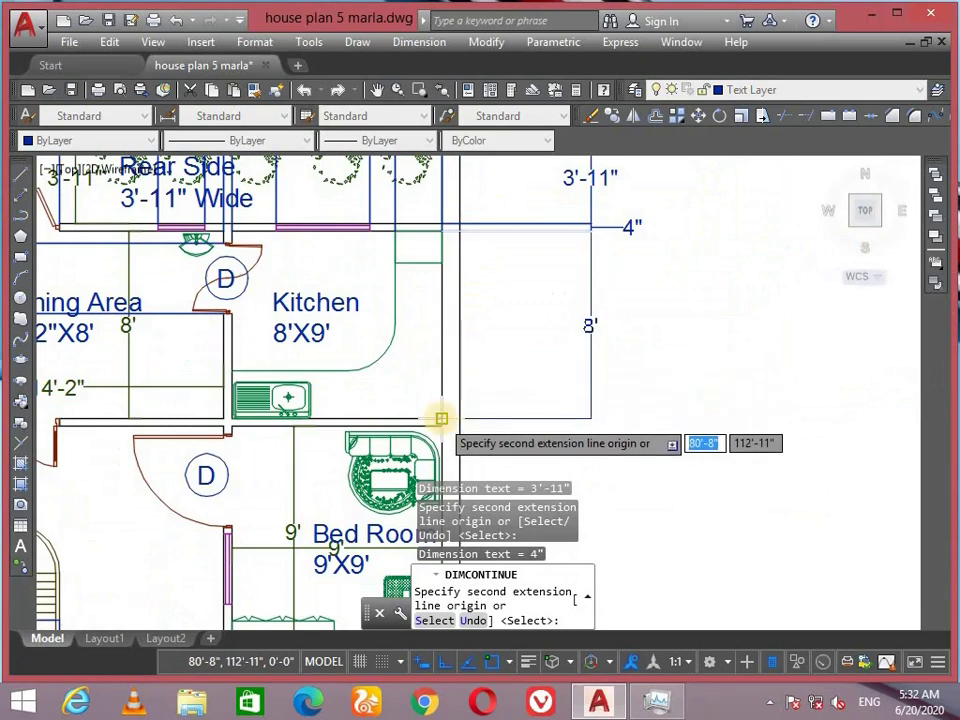
left_click(441, 418)
scroll(553, 346, "down", 2)
mouse_move(549, 358)
middle_mouse_down()
mouse_move(549, 315)
mouse_move(575, 217)
middle_mouse_up()
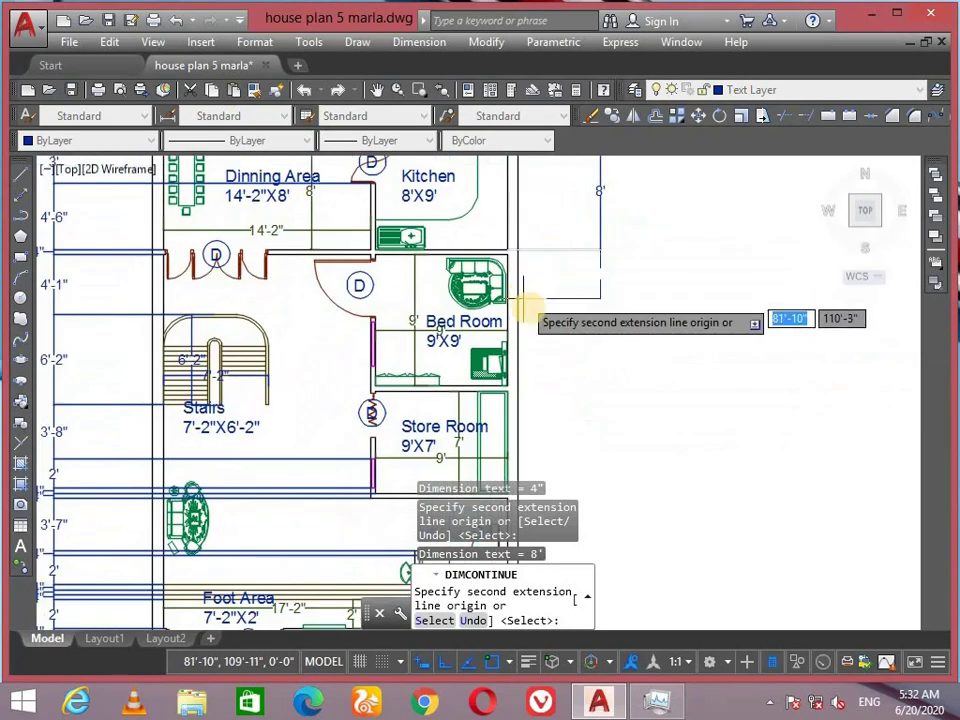
scroll(394, 248, "up", 2)
mouse_move(392, 246)
middle_mouse_down()
mouse_move(613, 274)
mouse_move(588, 288)
mouse_move(608, 352)
middle_mouse_up()
scroll(590, 288, "up", 4)
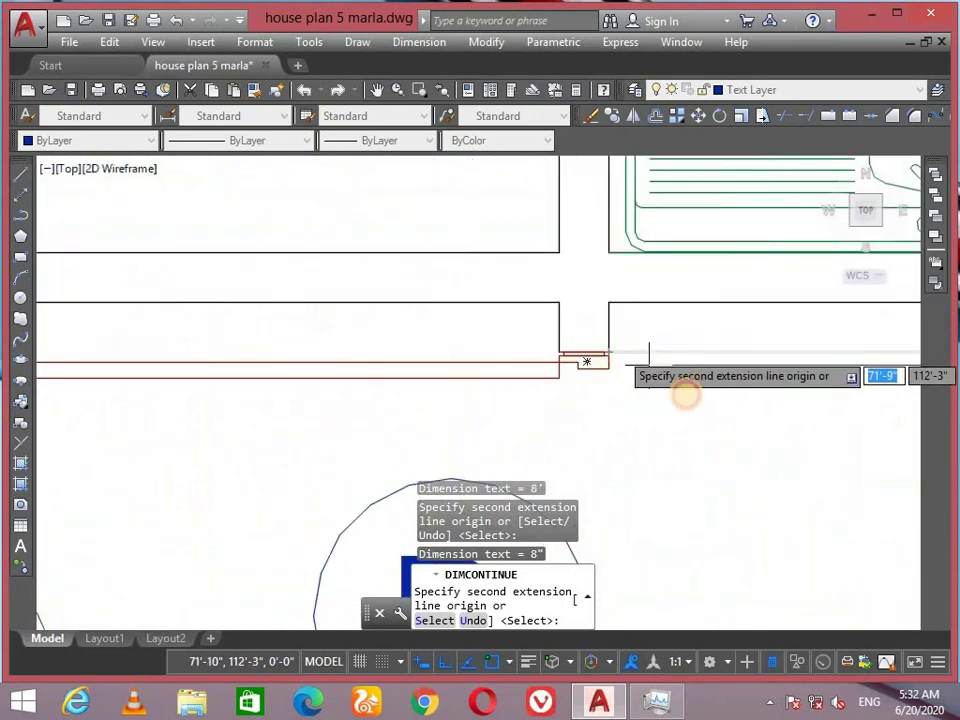
Continue the right-side dimension chain to the lower jamb of the Bed Room door and both edges of the Bed Room window.
scroll(536, 240, "down", 3)
middle_click_drag(536, 240, 514, 302)
scroll(433, 268, "up", 4)
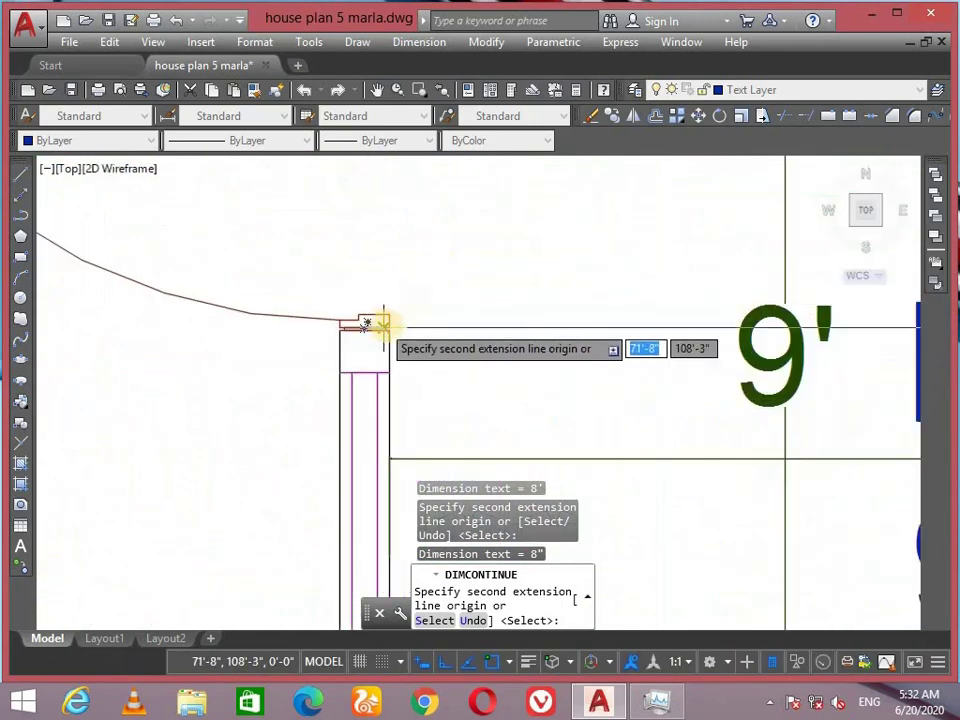
left_click(393, 329)
scroll(531, 240, "down", 6)
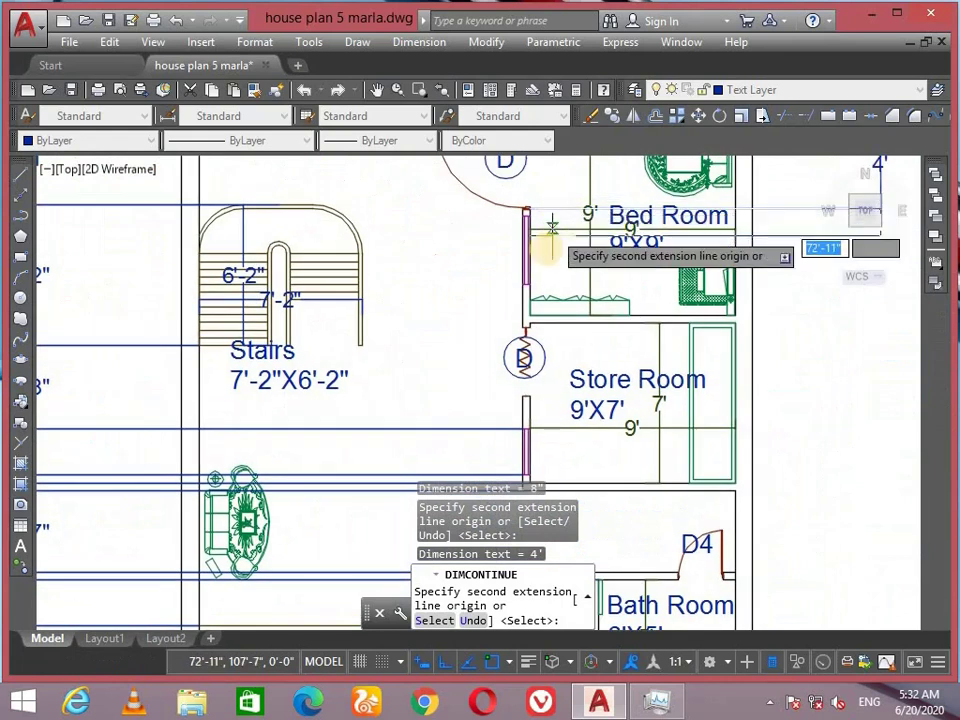
scroll(540, 216, "up", 5)
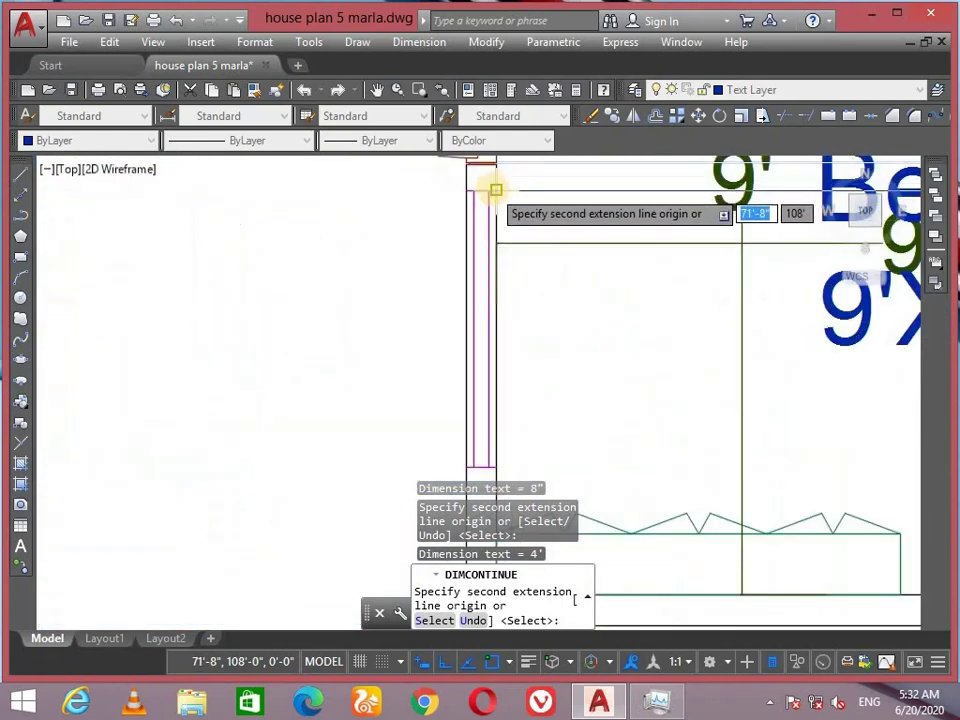
left_click(495, 189)
scroll(465, 319, "down", 3)
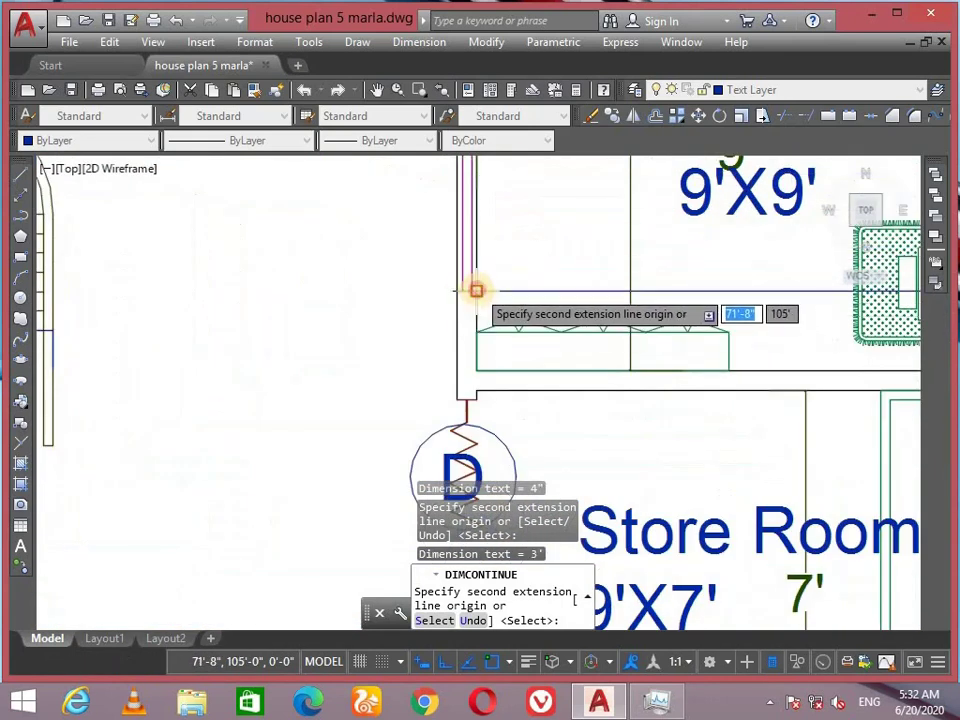
Continue the right-side dimension chain to the upper and lower jambs of the Store Room door.
scroll(476, 290, "down", 4)
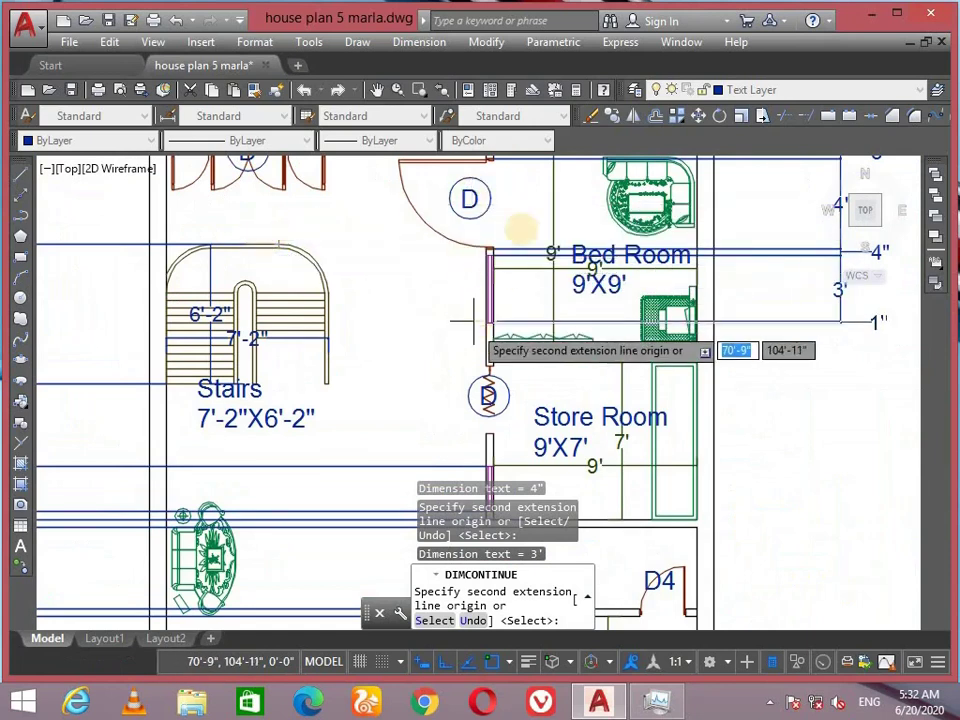
scroll(510, 380, "down", 4)
scroll(482, 270, "up", 6)
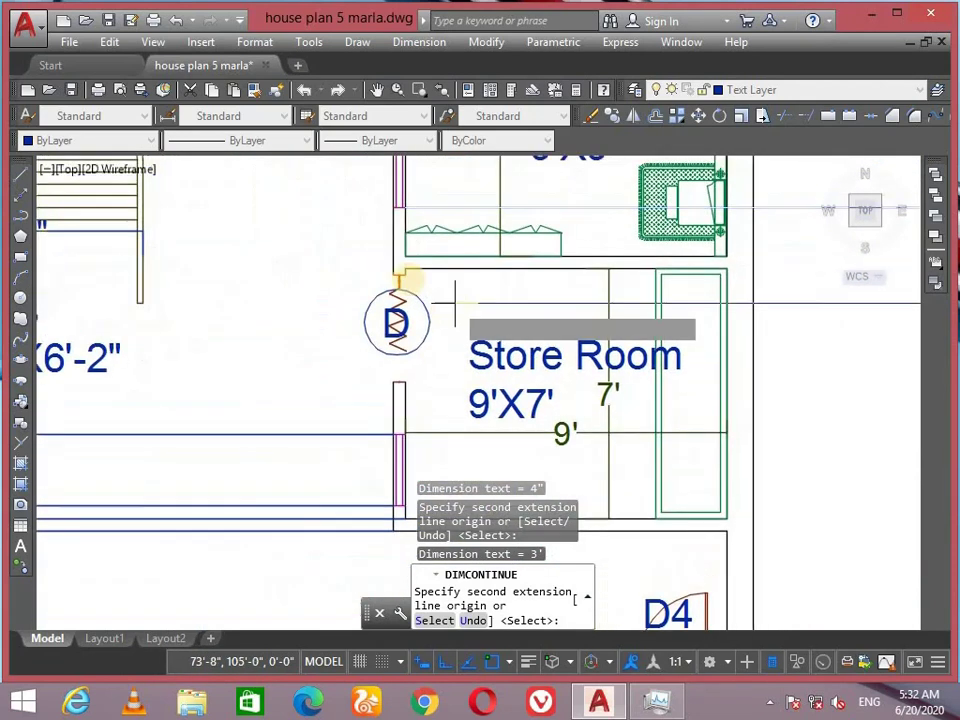
scroll(397, 270, "up", 3)
scroll(506, 301, "down", 5)
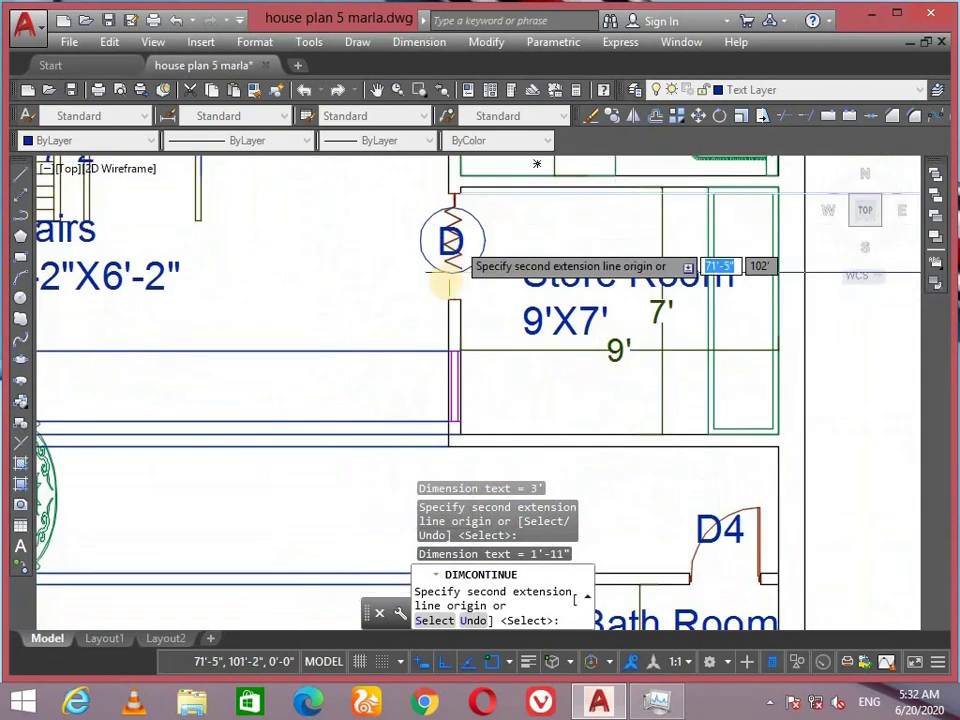
scroll(450, 279, "up", 5)
scroll(492, 248, "down", 5)
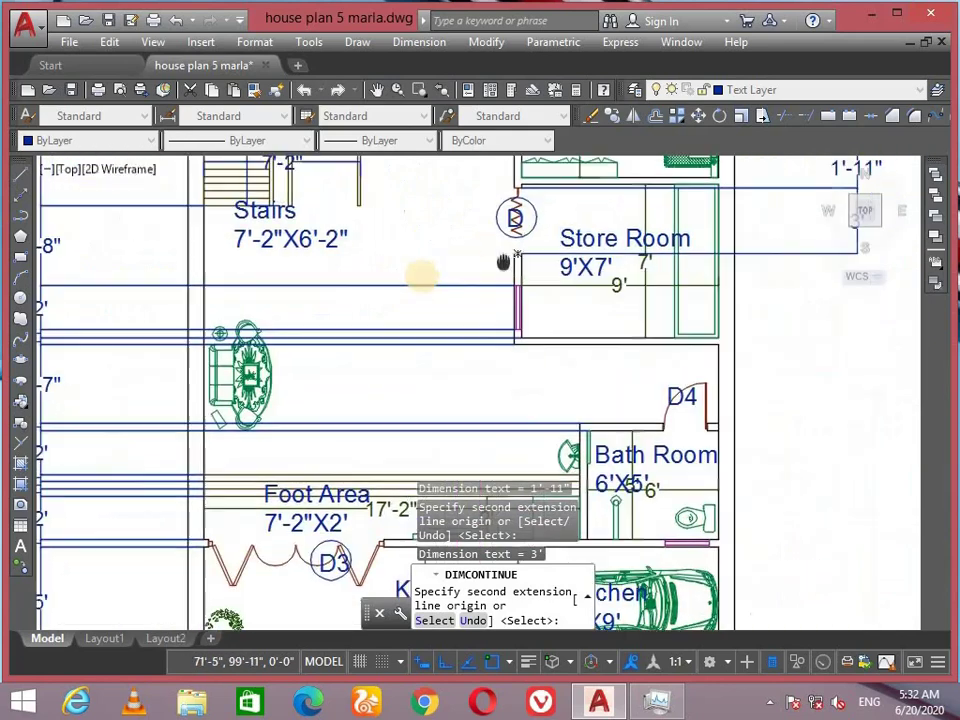
Continue the right-side dimension chain to both faces of the Store Room wall facing the Bath Room passage.
scroll(648, 180, "up", 5)
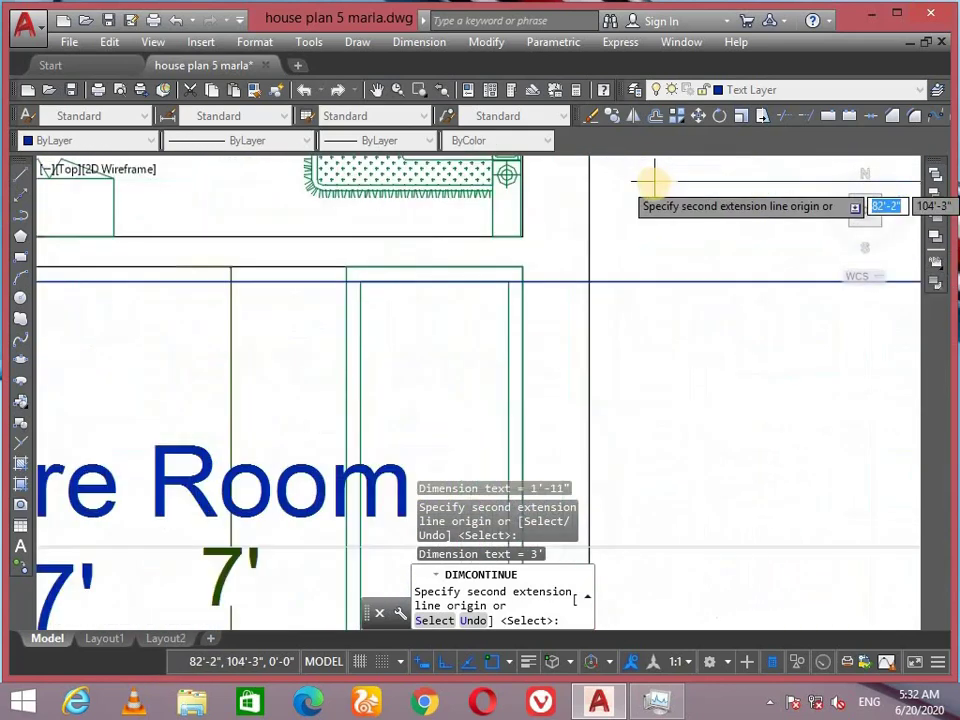
scroll(600, 240, "down", 5)
scroll(414, 272, "up", 6)
scroll(440, 290, "up", 3)
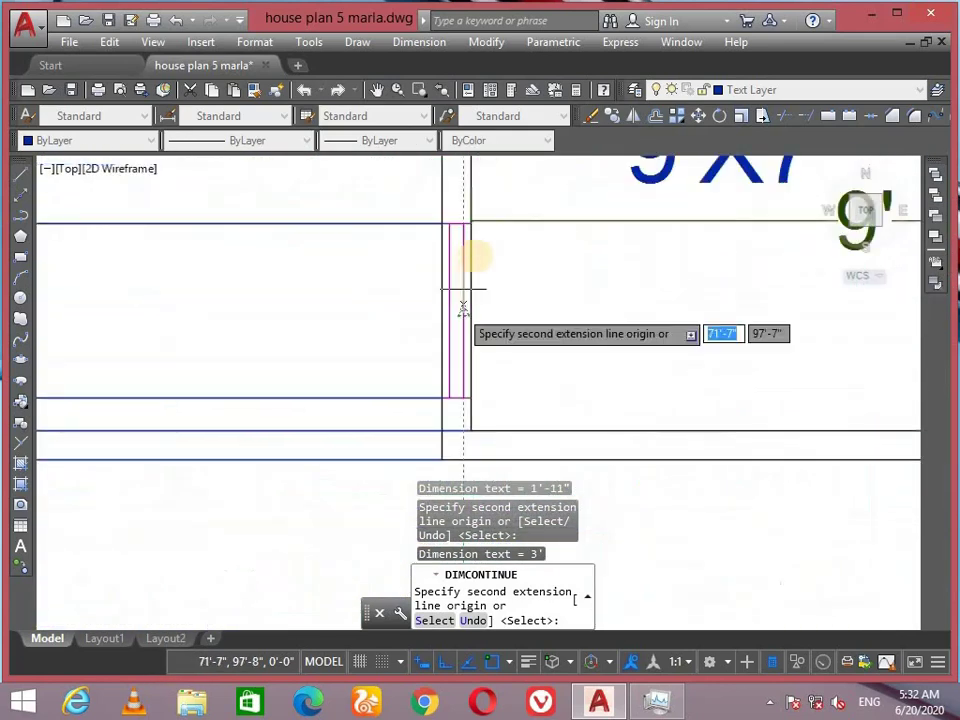
scroll(579, 253, "down", 6)
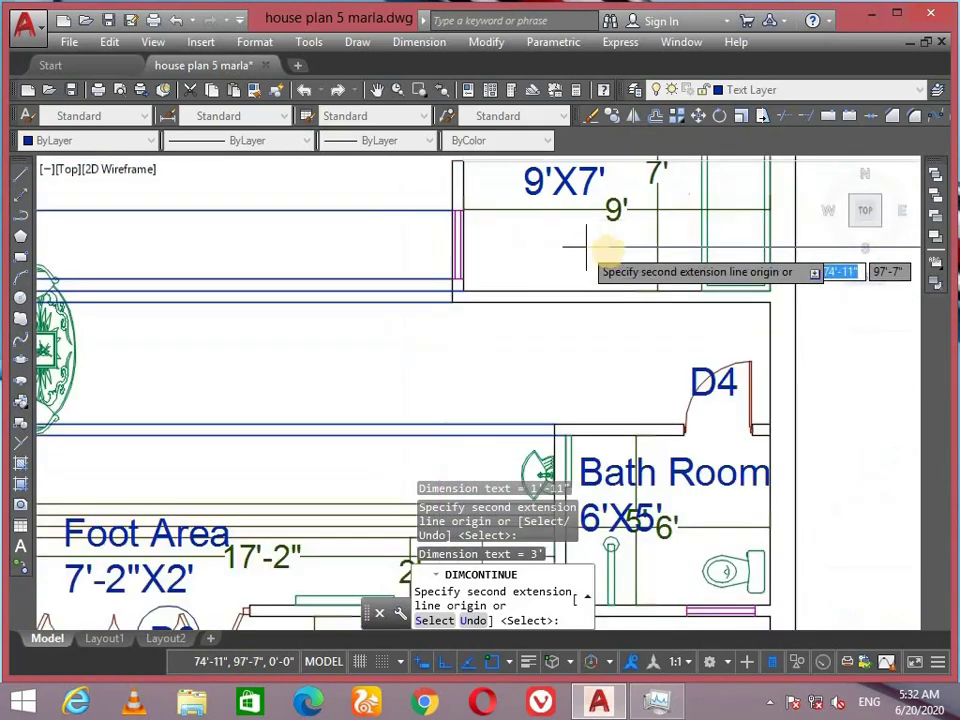
mouse_move(579, 253)
middle_mouse_down()
mouse_move(439, 285)
mouse_move(450, 223)
mouse_move(490, 230)
middle_mouse_up()
scroll(490, 230, "up", 4)
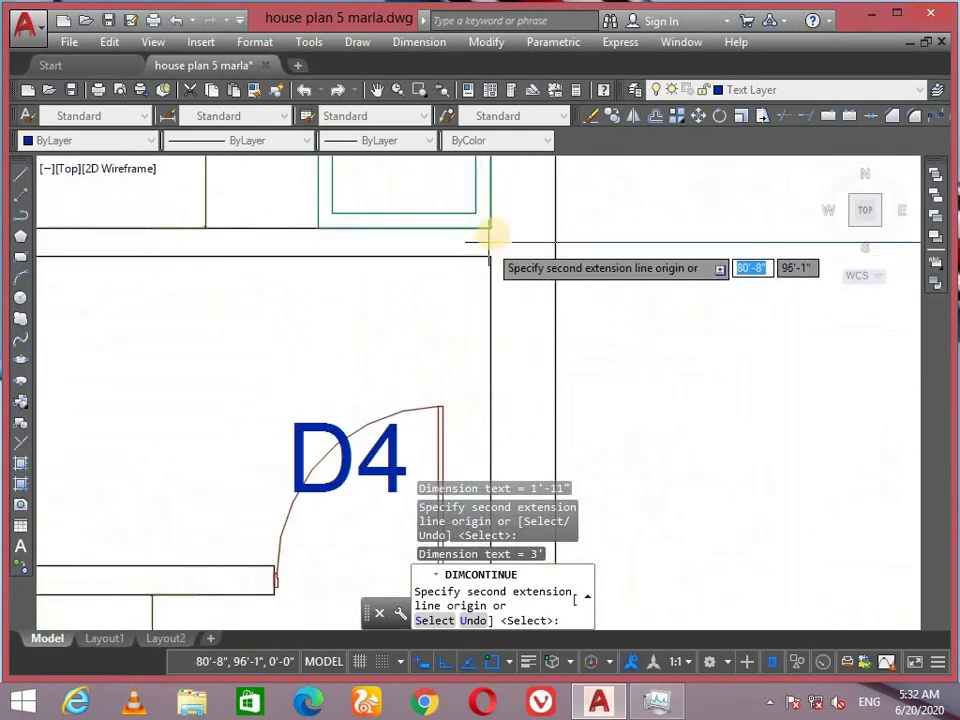
scroll(497, 281, "down", 5)
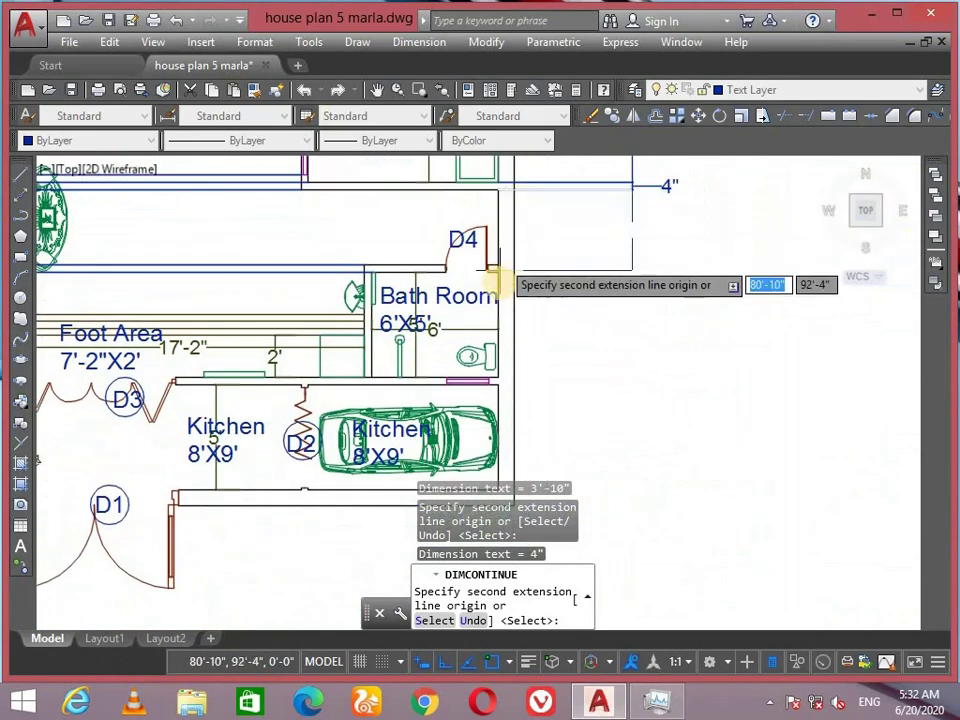
Continue the right-side dimension chain to both faces of the Bath Room wall containing door D4.
scroll(497, 257, "up", 4)
scroll(497, 328, "down", 2)
middle_click_drag(497, 328, 496, 262)
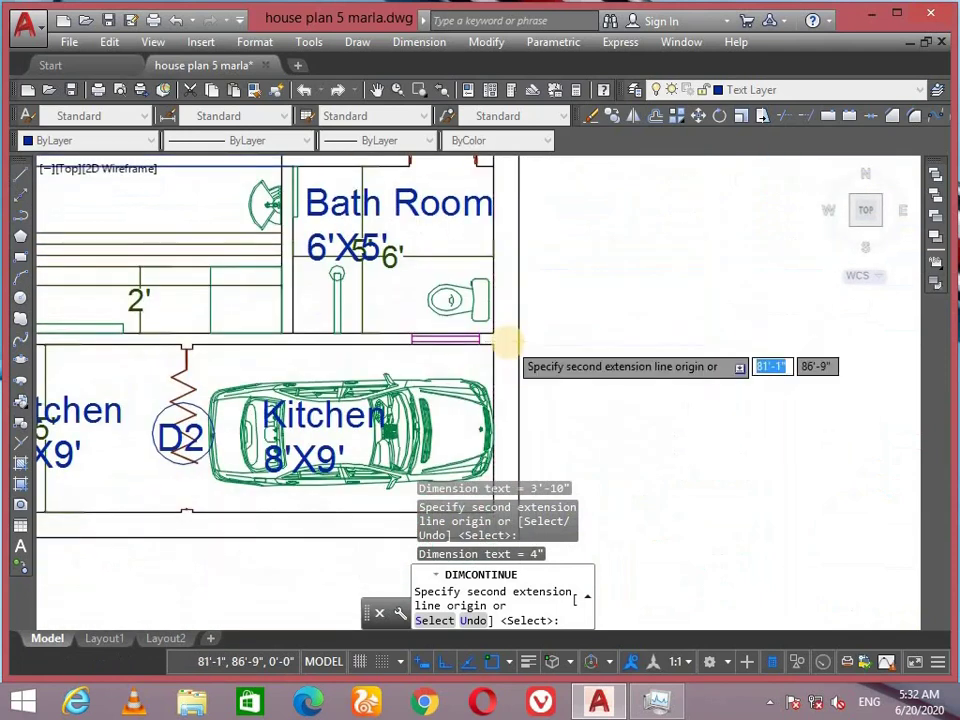
scroll(465, 321, "up", 3)
scroll(461, 321, "down", 8)
scroll(462, 313, "up", 3)
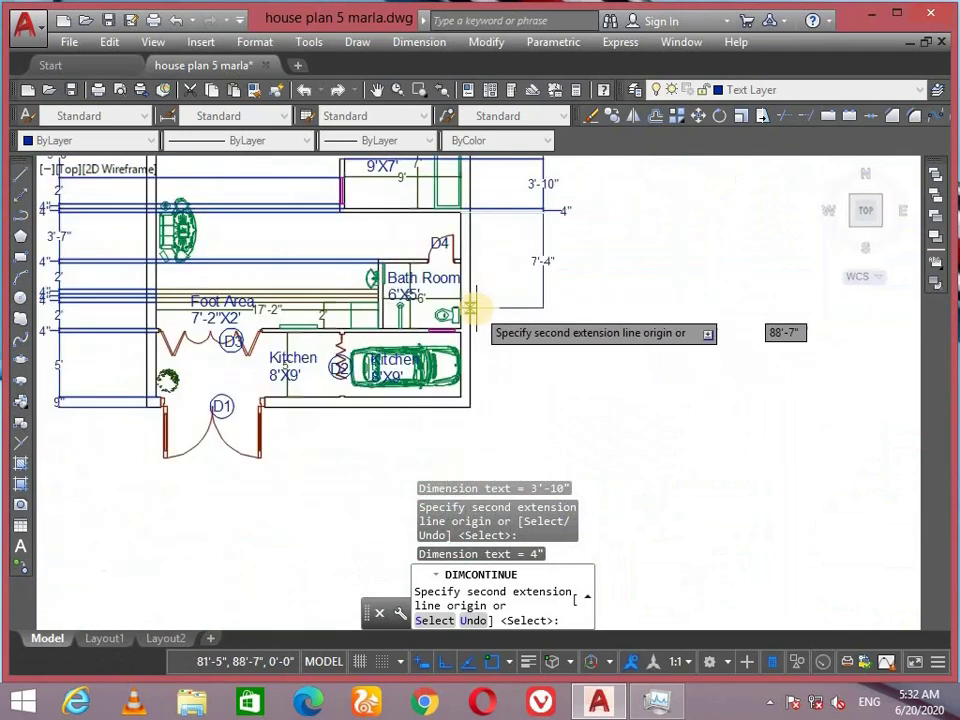
scroll(446, 279, "up", 4)
left_click(436, 314)
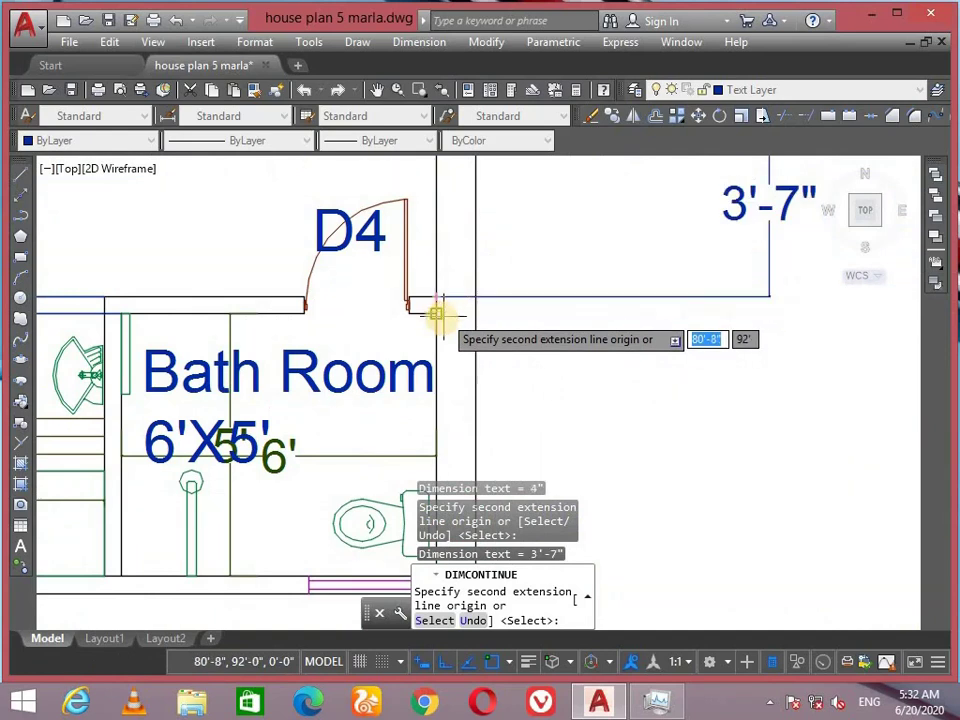
Continue the right-side dimension chain to both faces of the wall between the Bath Room and the car parking area.
scroll(436, 314, "down", 2)
scroll(426, 330, "up", 3)
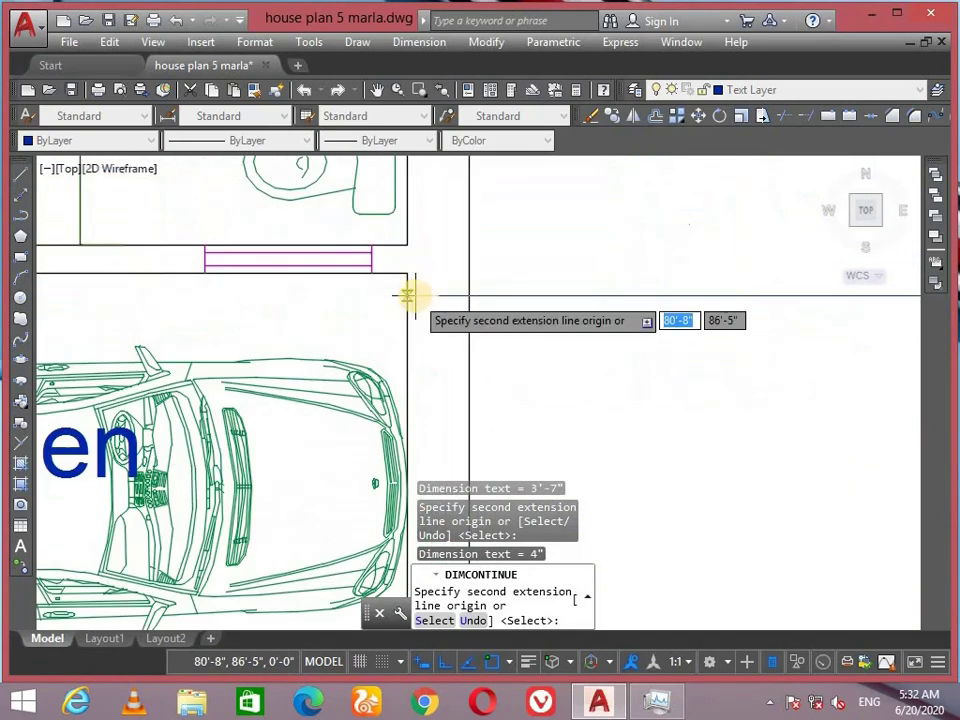
left_click(408, 262)
left_click(407, 272)
Finish the right-side dimension chain at the inner and outer corners of the front wall beside the car parking.
scroll(420, 295, "down", 3)
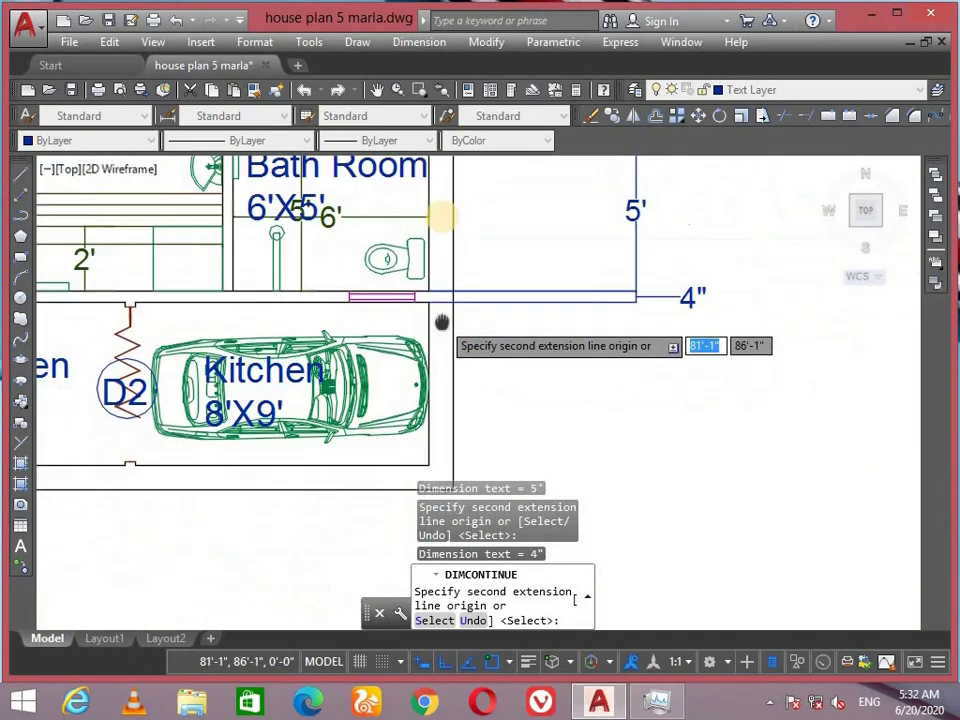
scroll(435, 315, "up", 4)
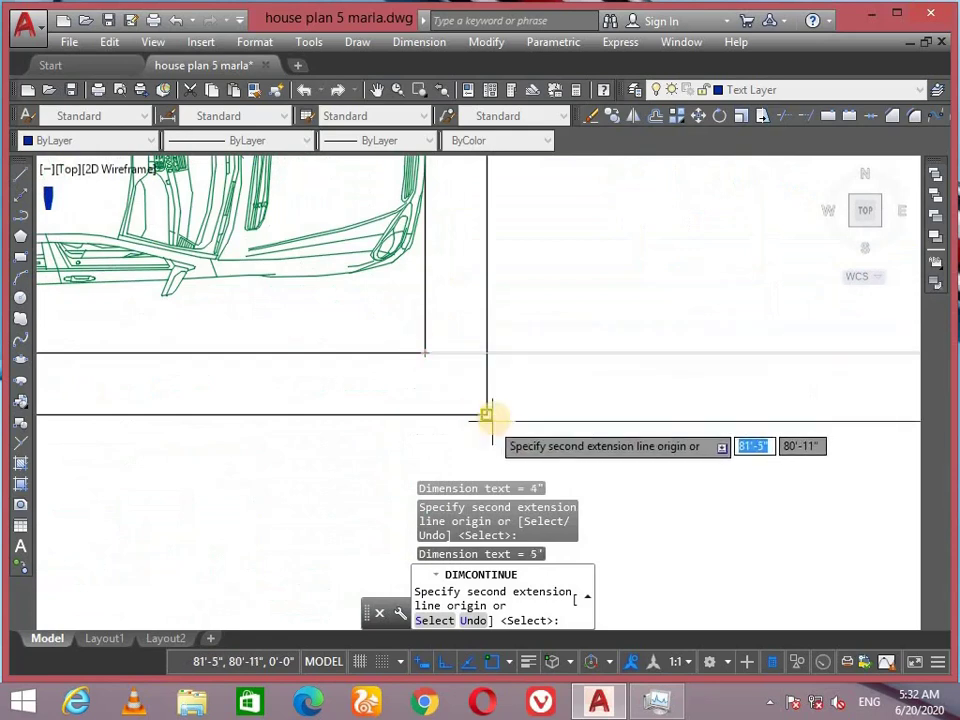
left_click(487, 414)
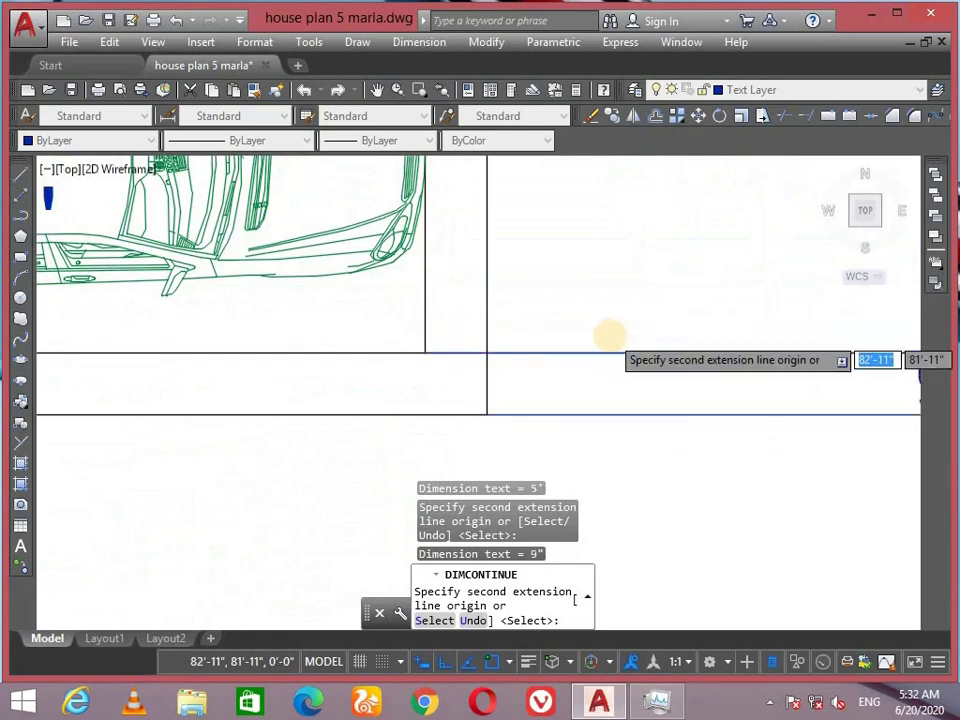
key("Return")
scroll(590, 310, "down", 4)
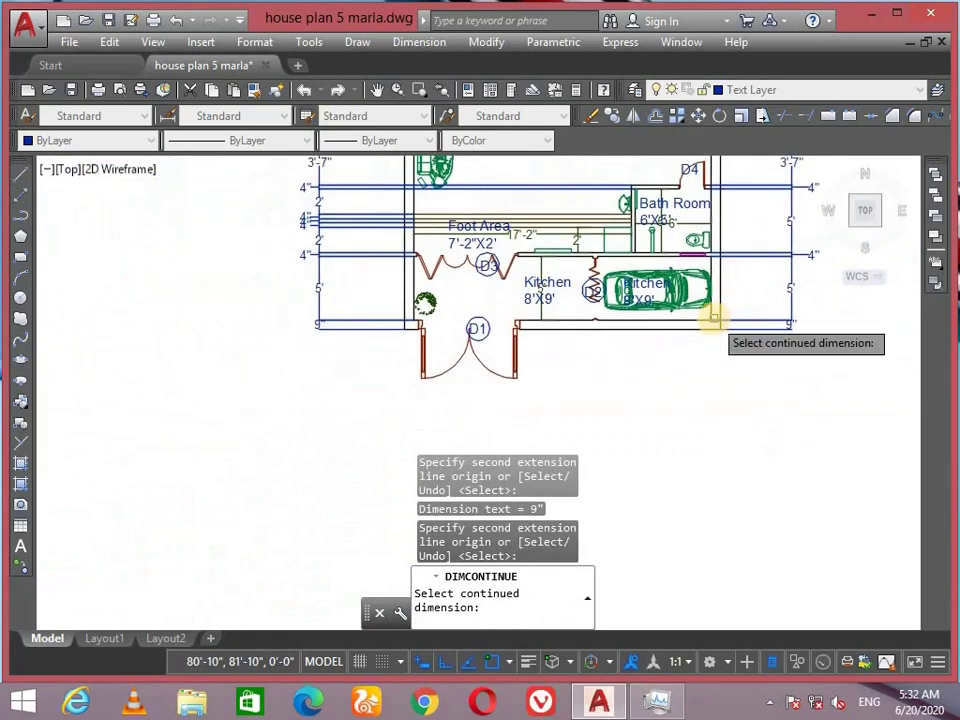
key("Return")
key("Return")
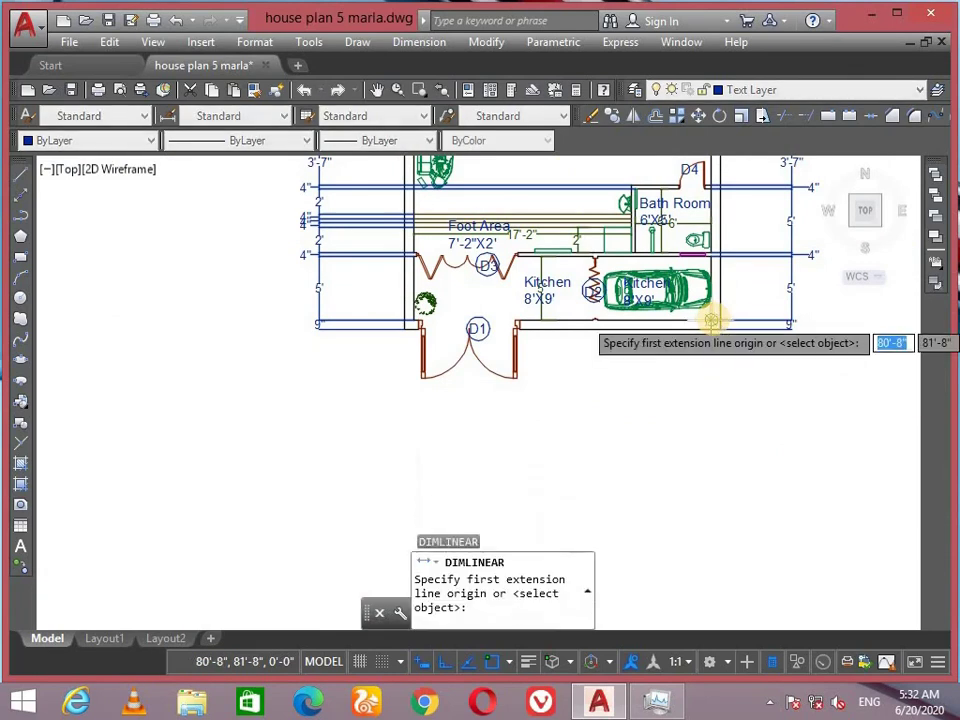
scroll(385, 330, "up", 5)
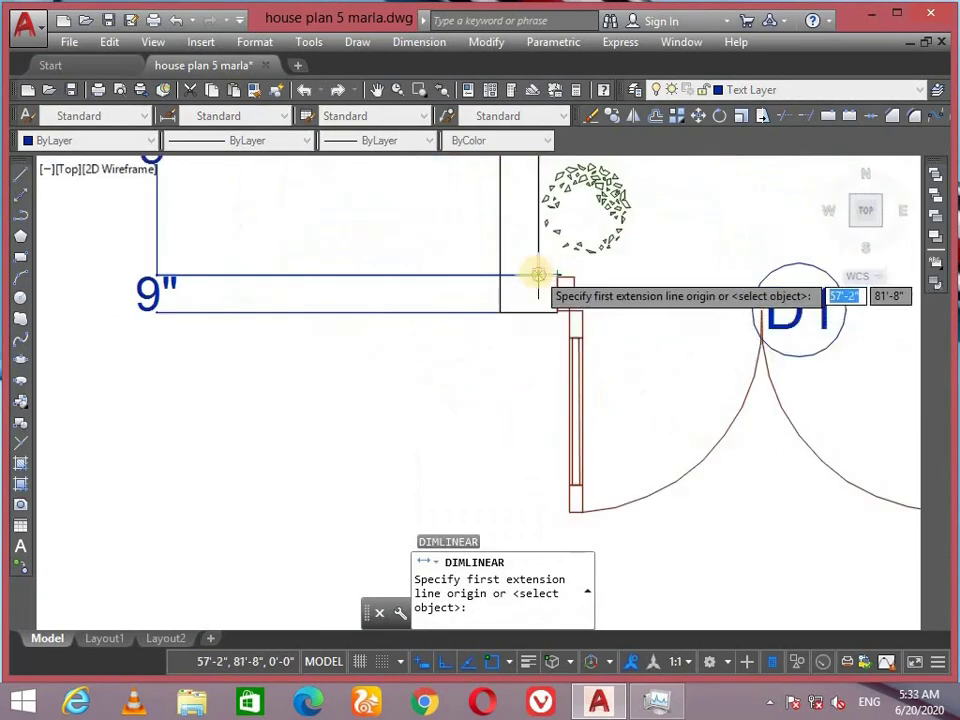
left_click(498, 311)
left_click(536, 272)
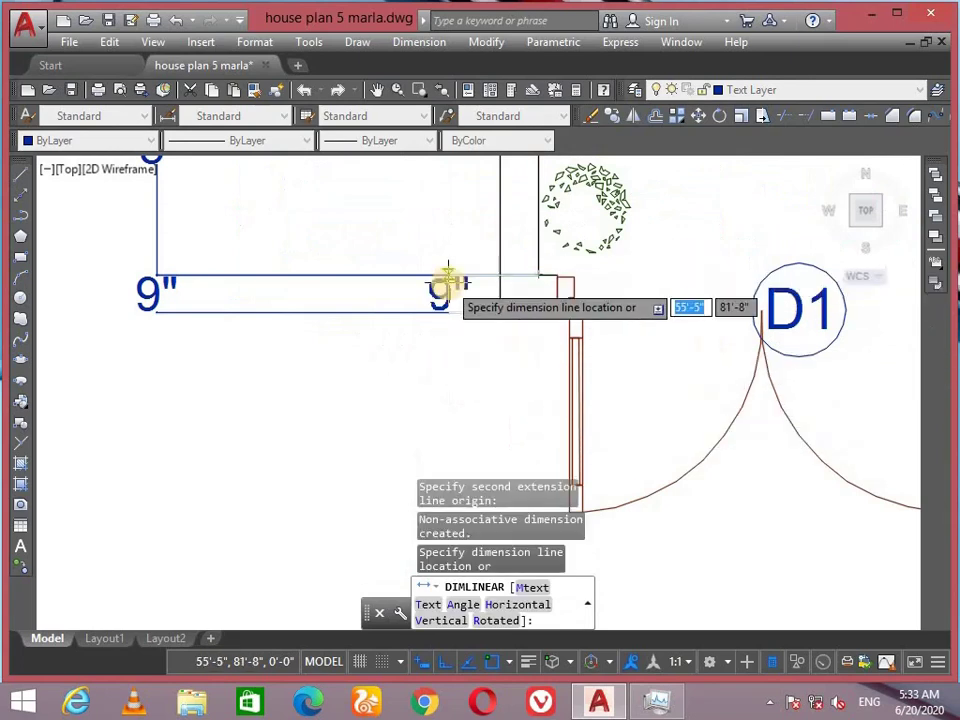
key("Escape")
Add a horizontal linear dimension of the right outer wall's thickness, placed below the plan's lower-right corner.
key("Return")
scroll(445, 295, "down", 5)
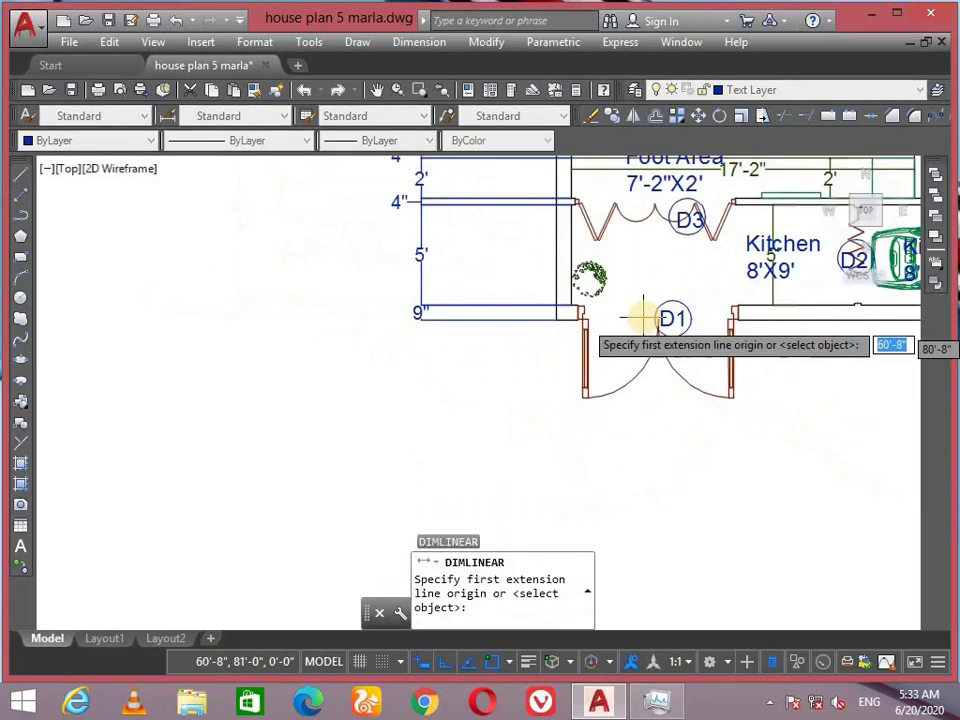
scroll(435, 312, "up", 8)
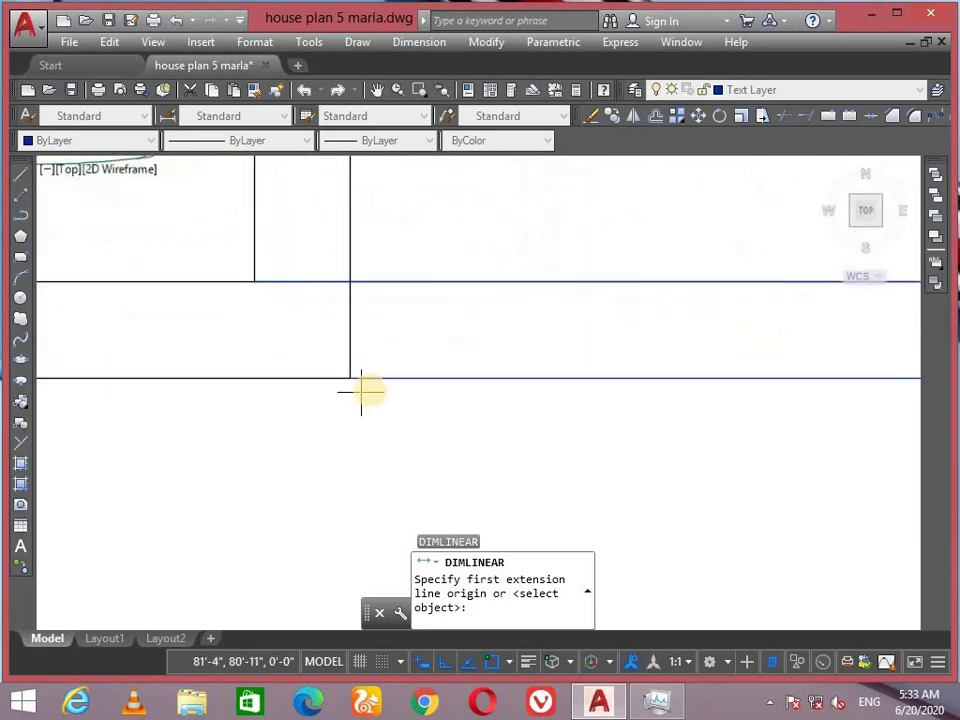
left_click(349, 377)
left_click(254, 281)
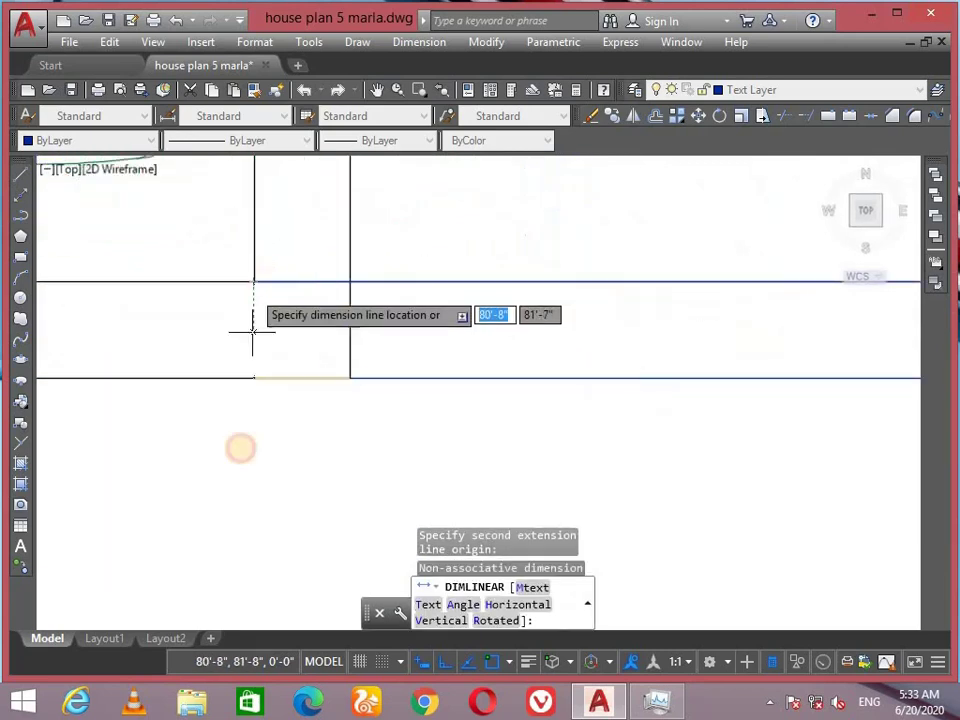
scroll(244, 482, "down", 4)
scroll(244, 482, "down", 2)
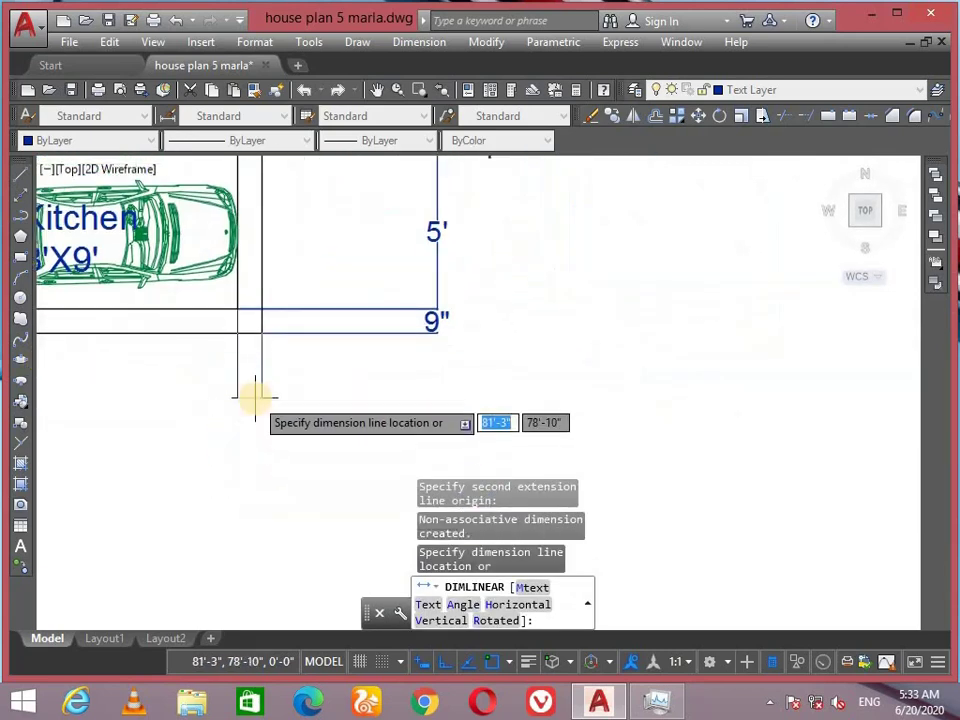
left_click(260, 427)
Continue the bottom dimension chain to both ends of the window between the Bath Room and the car parking.
scroll(388, 379, "down", 5)
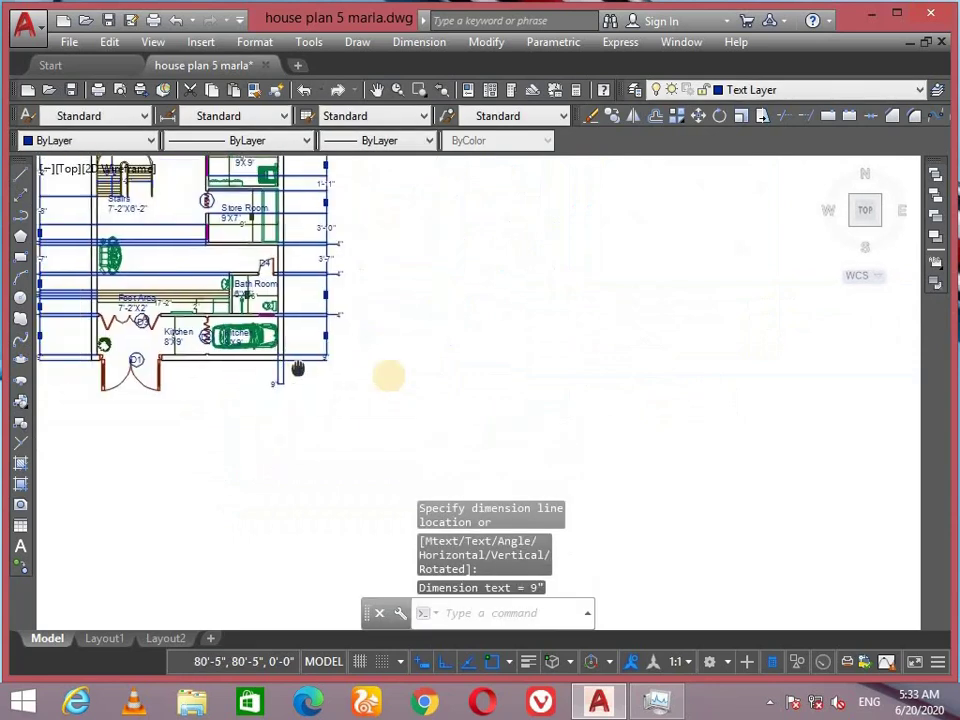
scroll(357, 368, "up", 4)
type("o")
key("Return")
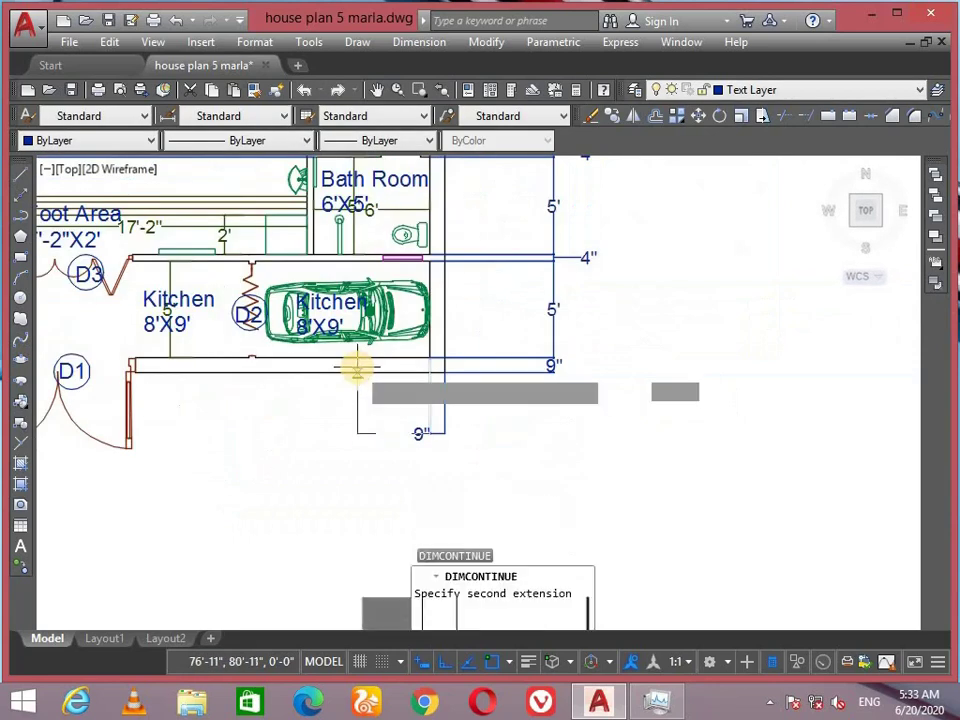
scroll(455, 335, "up", 3)
scroll(456, 345, "up", 2)
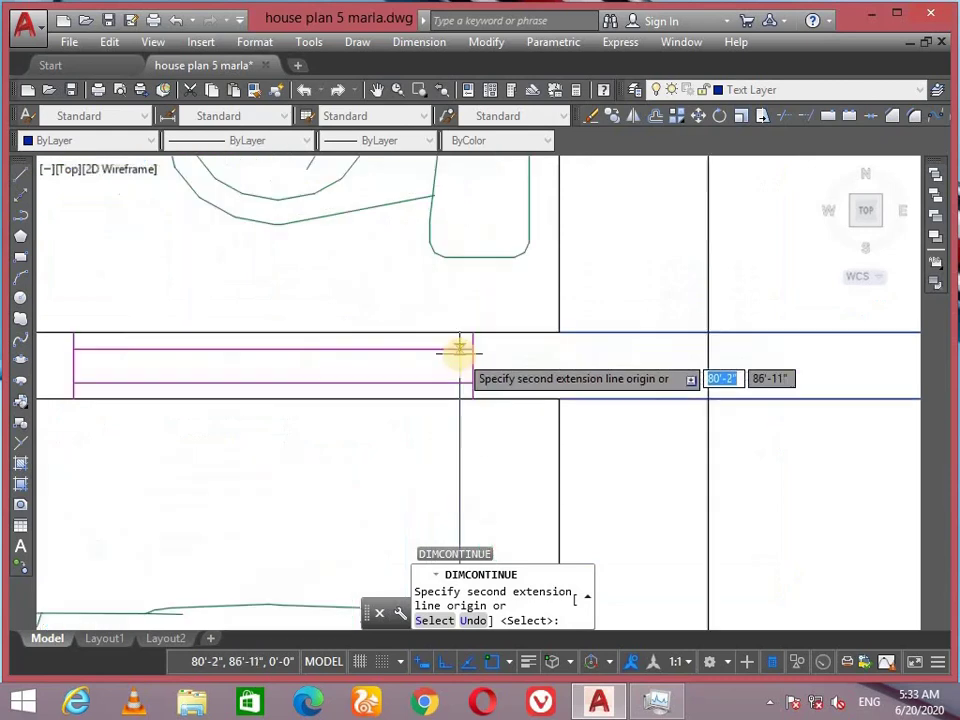
left_click(476, 424)
scroll(372, 385, "down", 3)
middle_click_drag(255, 428, 445, 413)
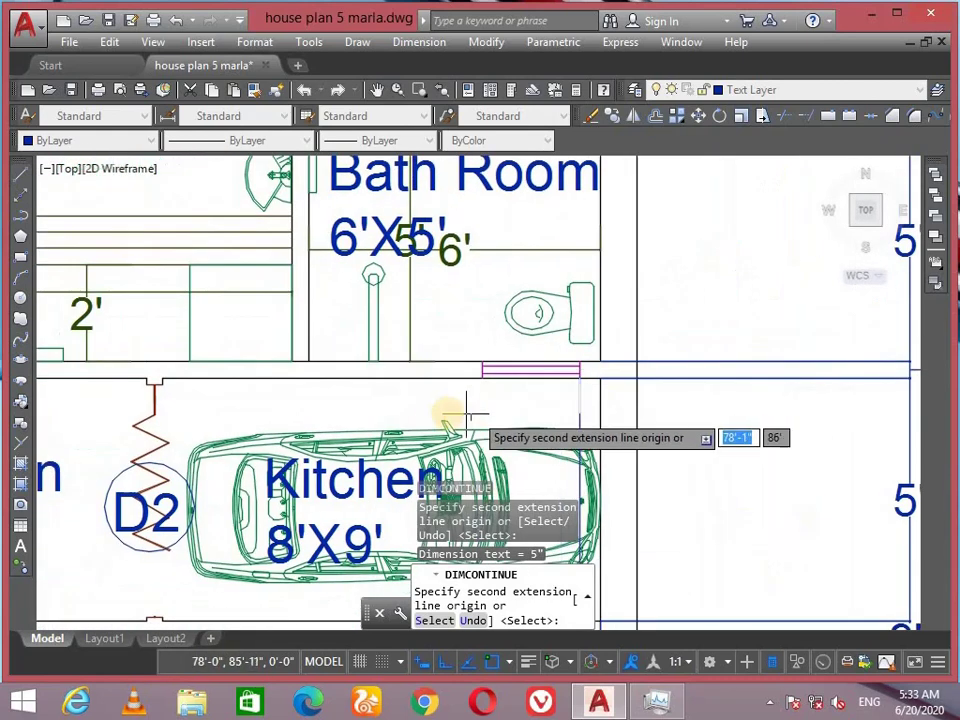
scroll(546, 358, "up", 3)
left_click(548, 330)
Continue the bottom dimension chain to both faces of the Bath Room's left wall.
scroll(409, 362, "down", 2)
scroll(409, 362, "down", 3)
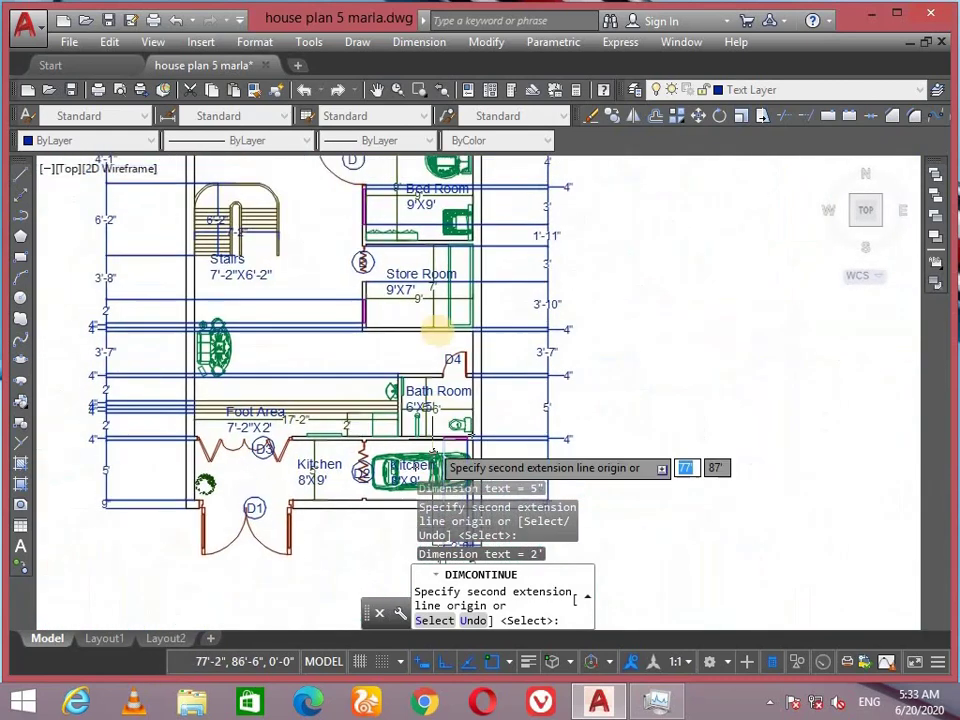
scroll(402, 378, "up", 4)
scroll(343, 482, "up", 3)
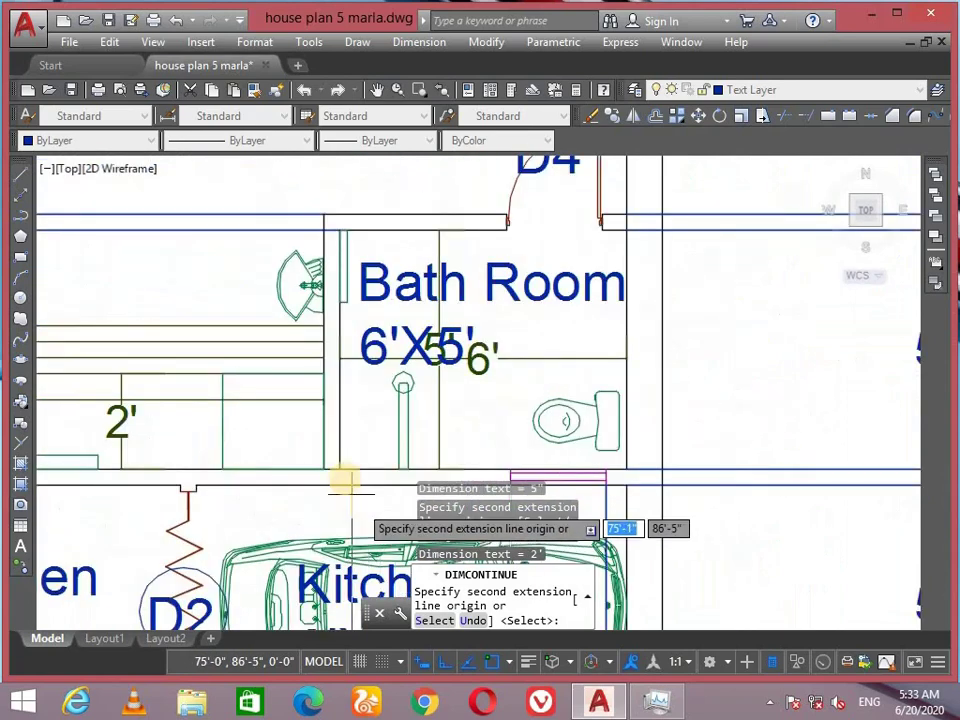
scroll(347, 340, "down", 5)
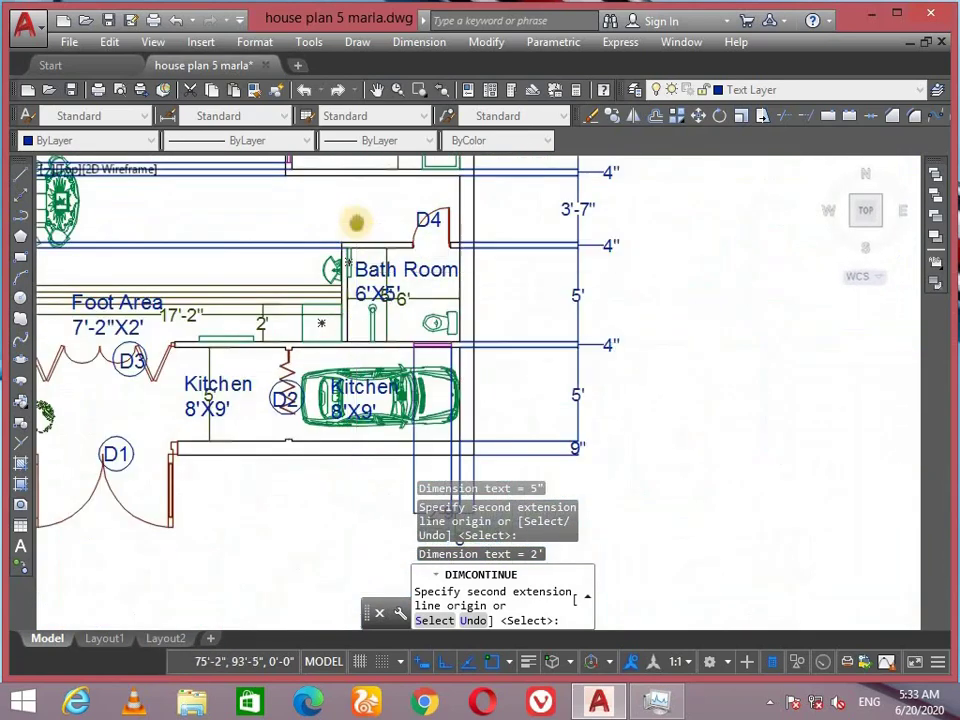
middle_click_drag(356, 222, 366, 304)
scroll(380, 425, "up", 5)
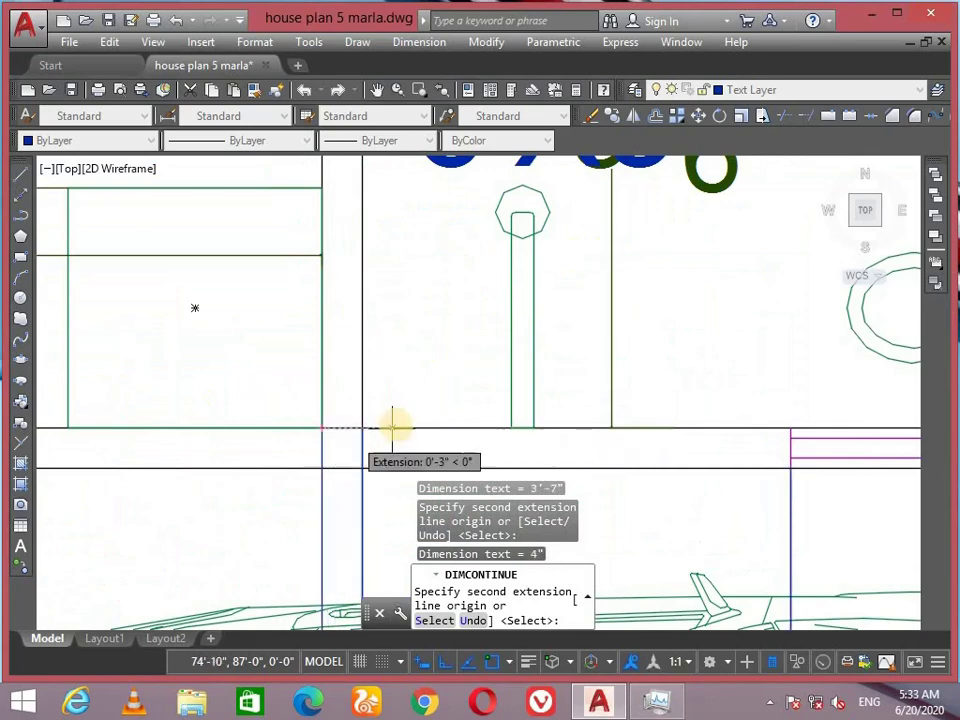
Continue the bottom dimension chain to both sides of the folding door D2 jamb at the front wall.
scroll(393, 425, "down", 5)
mouse_move(388, 105)
middle_mouse_down()
mouse_move(393, 428)
mouse_move(368, 265)
middle_mouse_up()
scroll(401, 299, "up", 6)
scroll(374, 443, "down", 4)
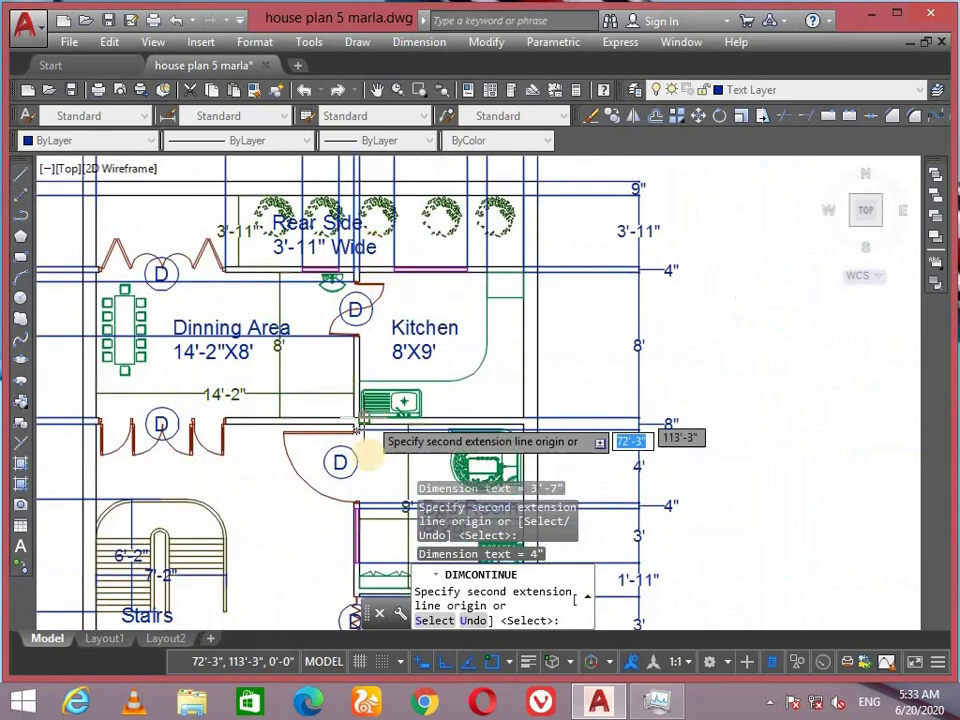
middle_click_drag(355, 553, 358, 255)
scroll(360, 372, "up", 2)
middle_click_drag(357, 590, 360, 197)
scroll(362, 380, "up", 6)
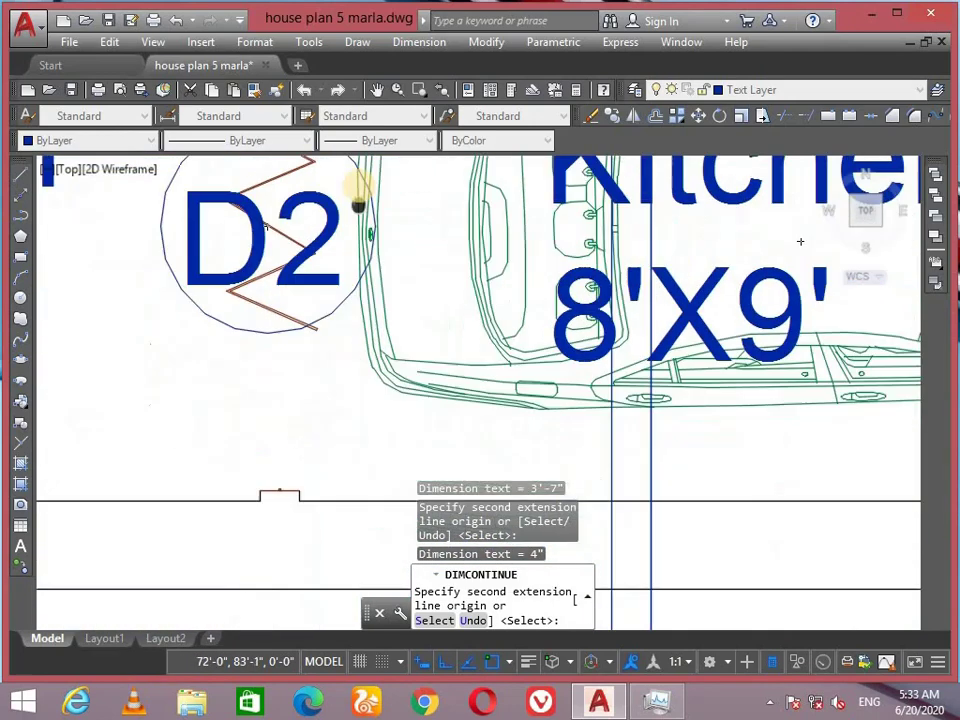
middle_click_drag(311, 516, 311, 336)
scroll(335, 300, "up", 2)
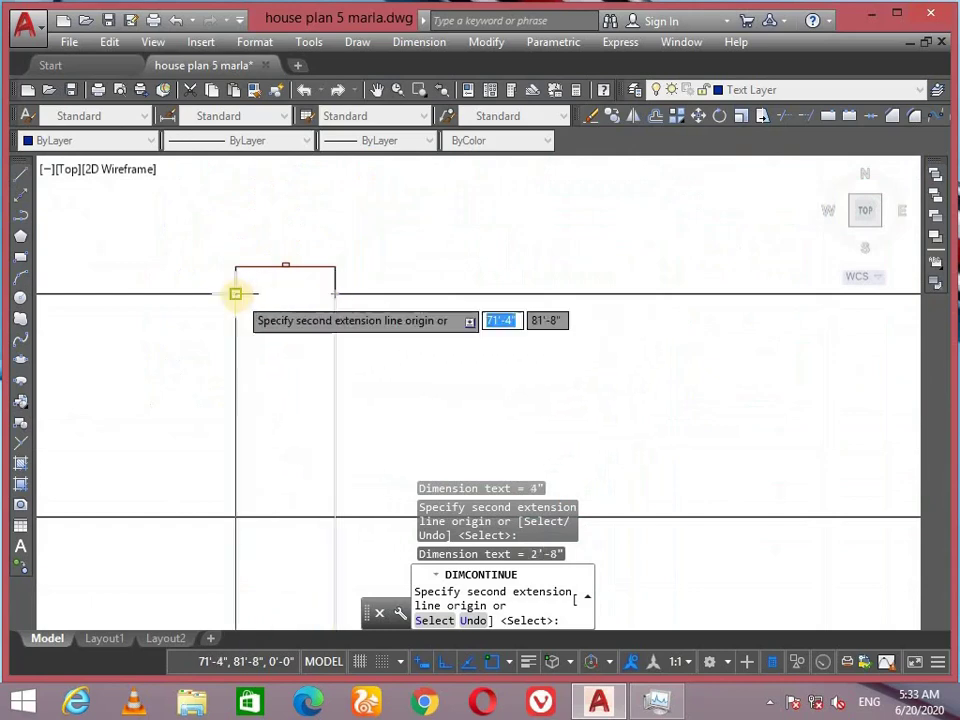
Continue the bottom dimension chain to the right jamb of gate D1 and the right jamb of door D3.
scroll(288, 266, "down", 6)
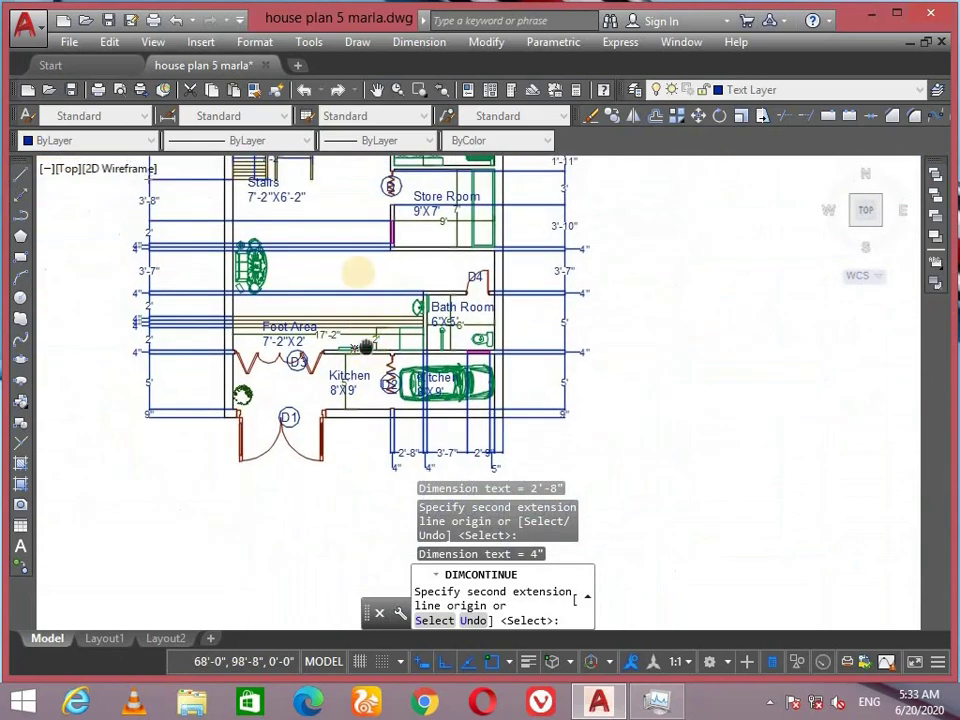
scroll(355, 448, "up", 8)
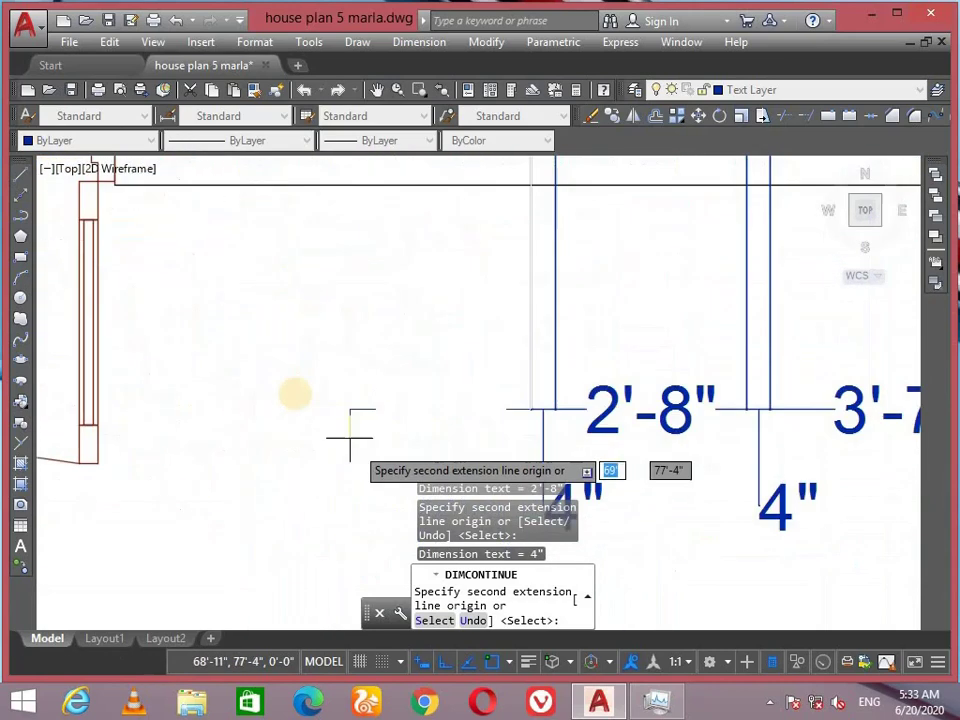
scroll(300, 370, "down", 2)
scroll(253, 289, "up", 5)
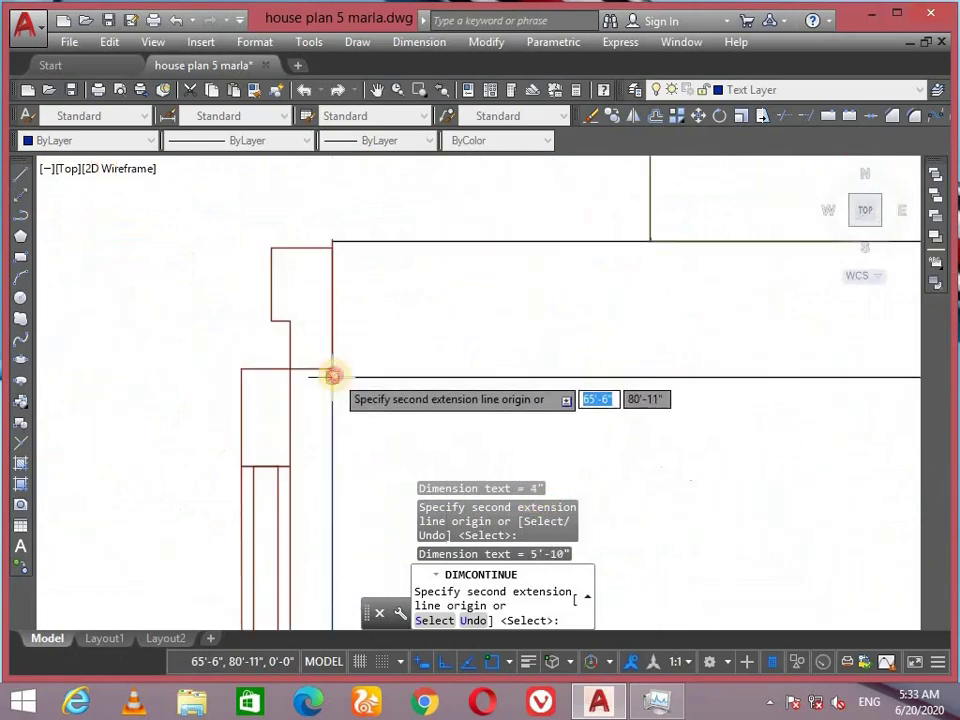
scroll(333, 375, "down", 8)
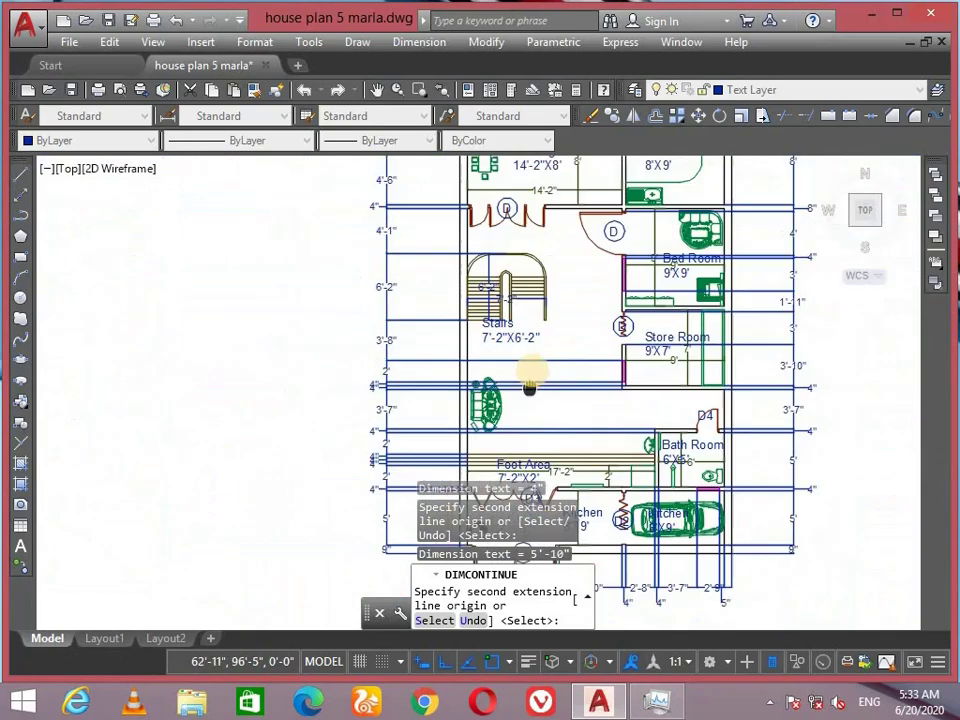
scroll(540, 296, "up", 9)
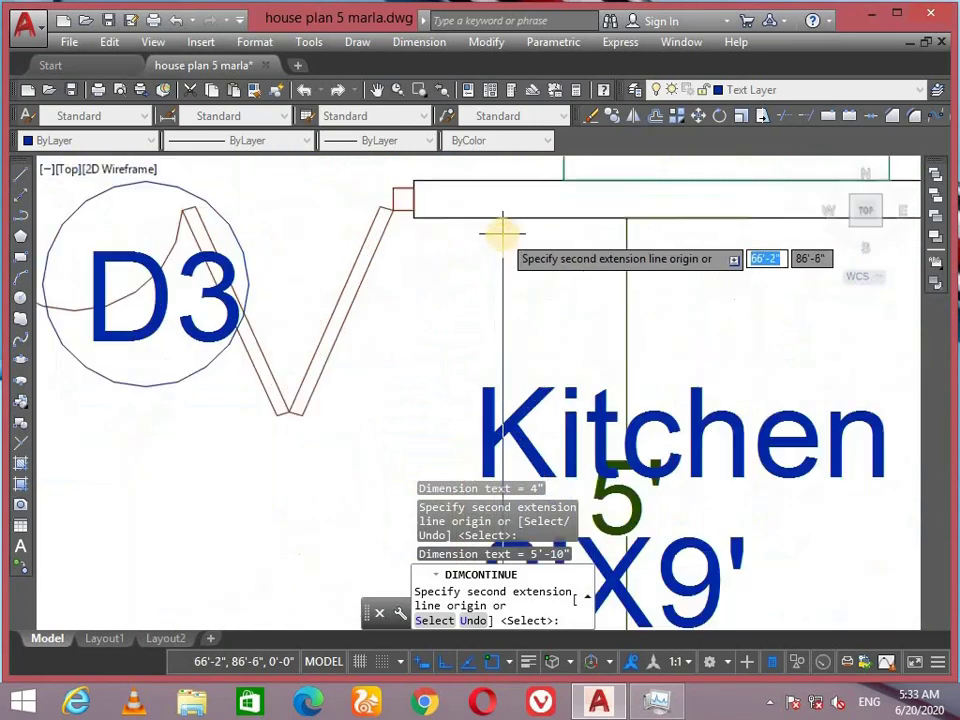
Continue the bottom dimension chain across the gate opening to the left jamb of D1.
scroll(406, 224, "down", 4)
middle_click_drag(490, 130, 497, 310)
scroll(499, 310, "up", 3)
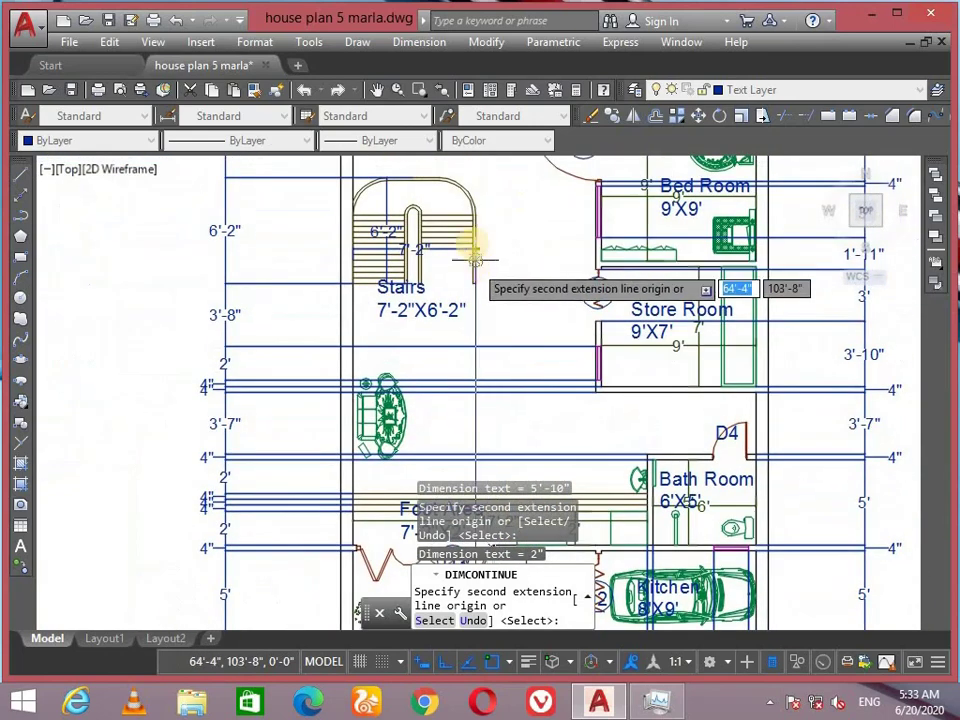
middle_click_drag(474, 258, 450, 140)
mouse_move(343, 478)
middle_mouse_down()
mouse_move(418, 261)
mouse_move(396, 354)
middle_mouse_up()
scroll(390, 272, "up", 4)
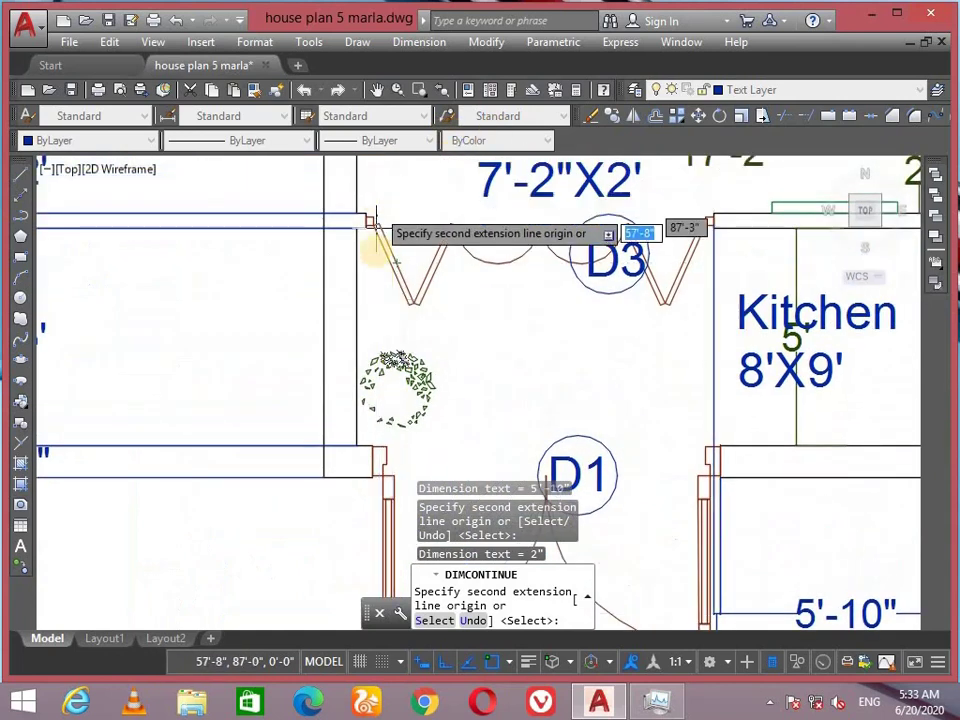
scroll(364, 488, "up", 5)
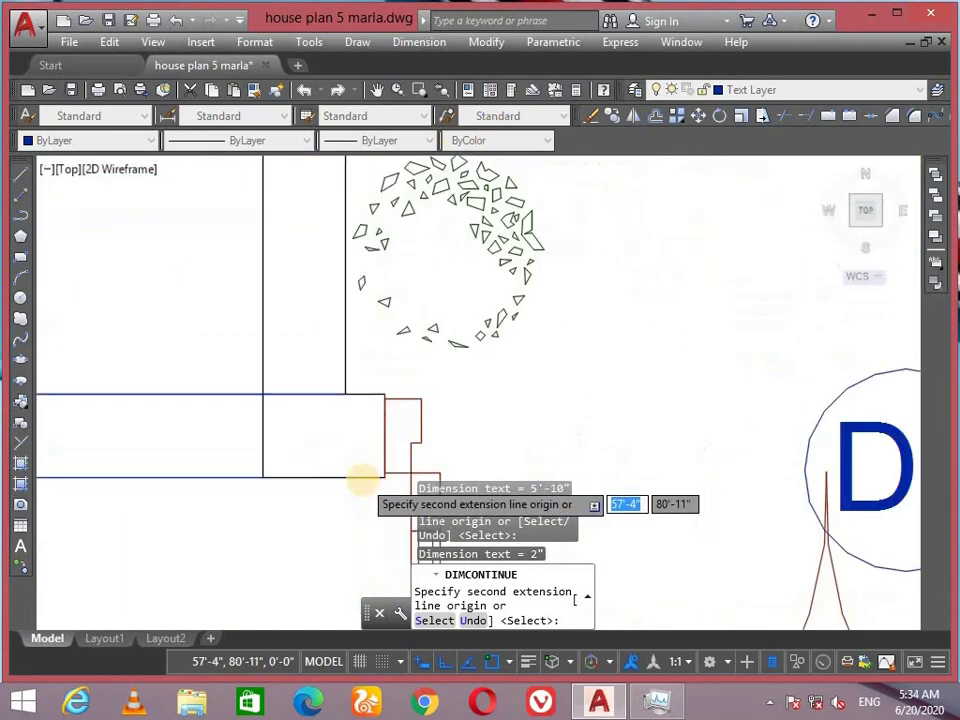
left_click(396, 475)
Finish the bottom dimension chain at the inner and outer faces of the left outer wall.
scroll(430, 380, "down", 5)
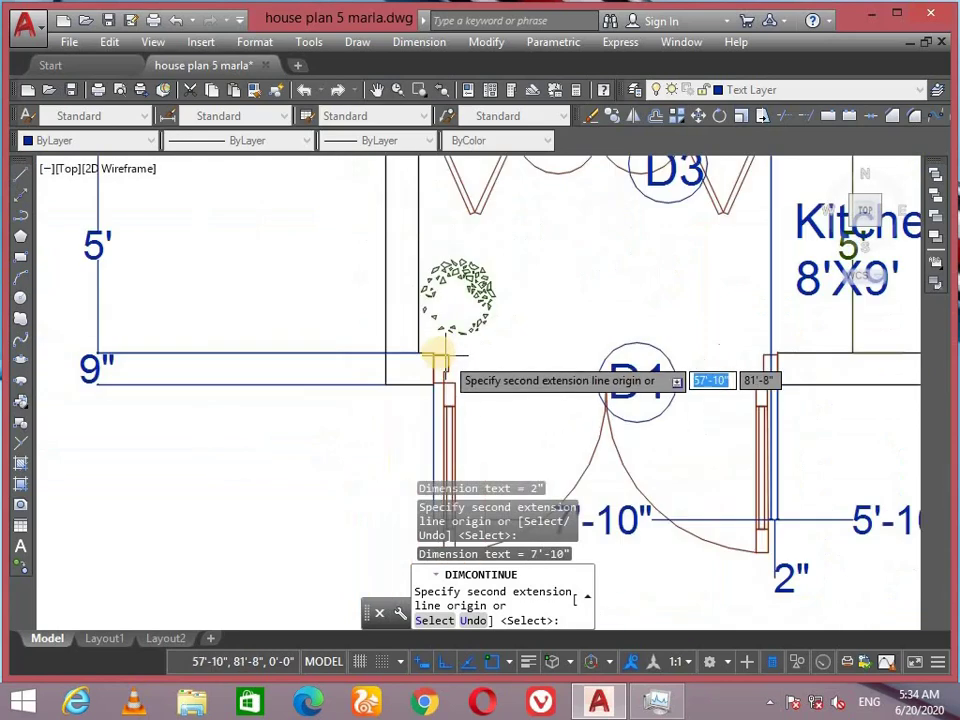
left_click(385, 380)
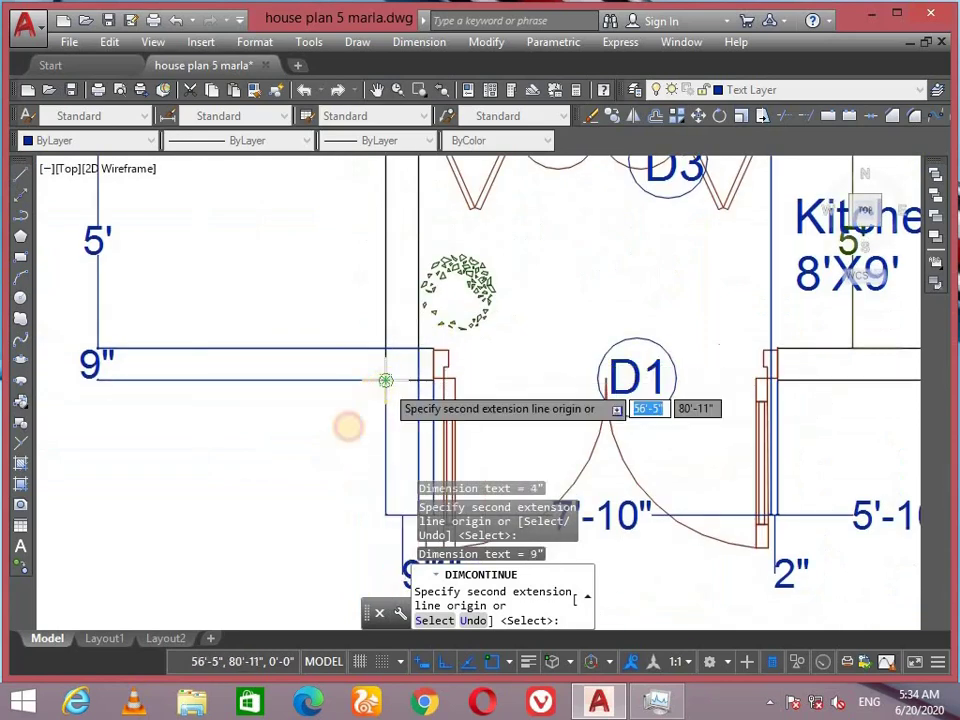
key("Return")
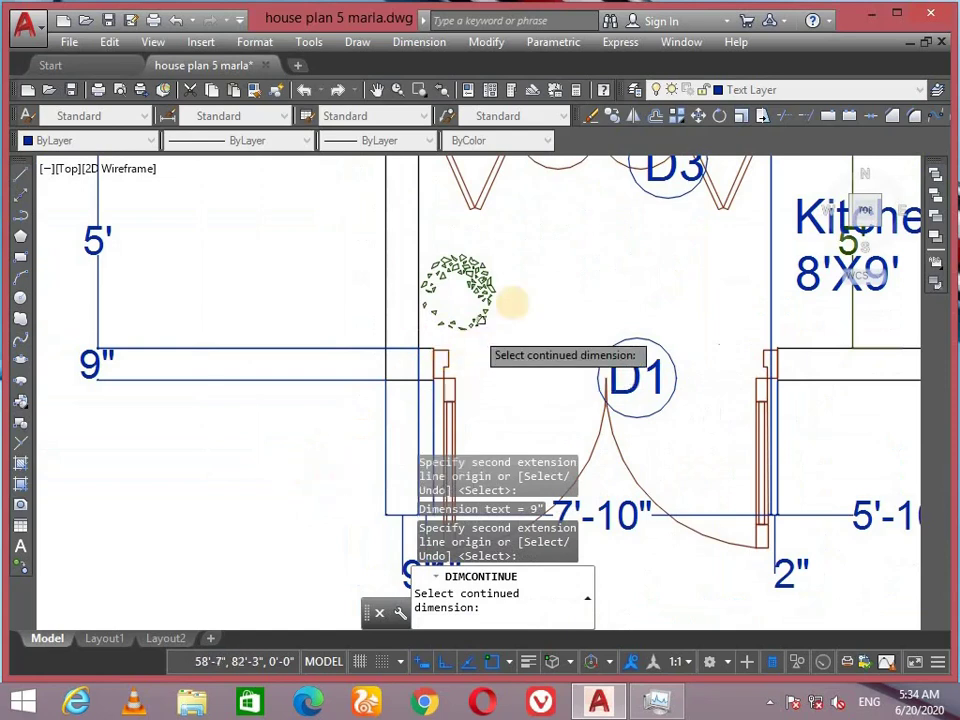
scroll(511, 302, "down", 6)
key("Escape")
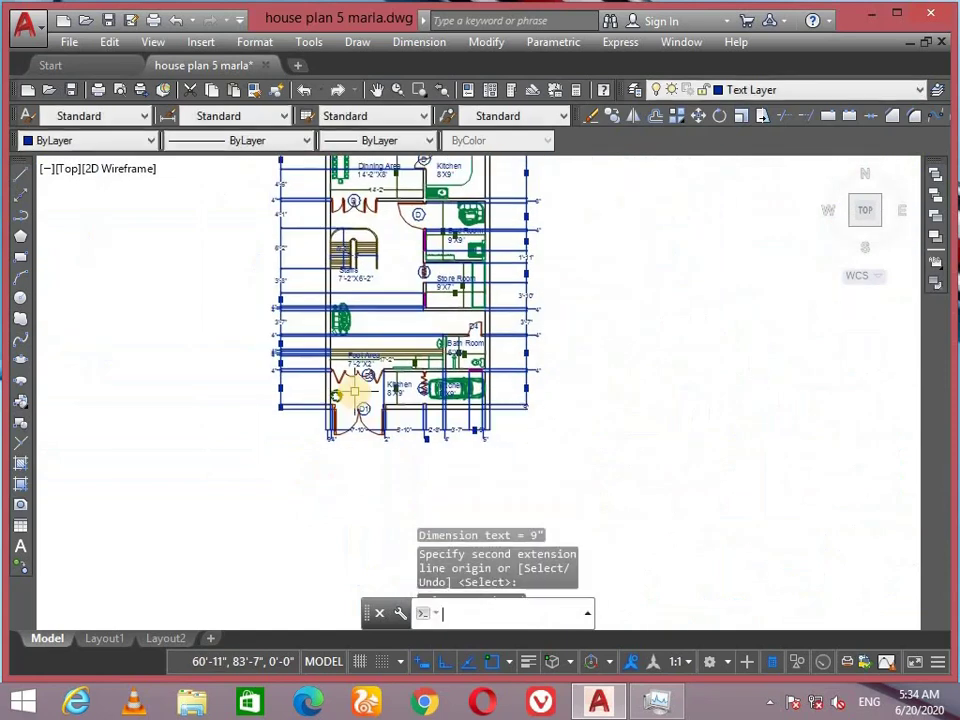
scroll(399, 264, "down", 5)
scroll(407, 283, "up", 7)
scroll(407, 283, "up", 4)
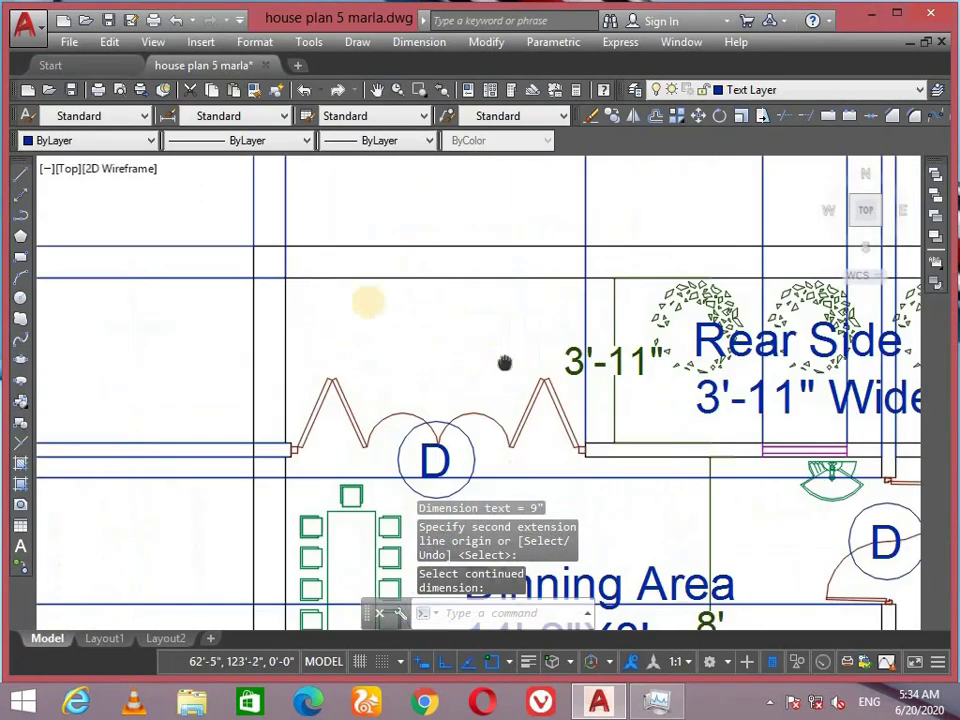
Inspect the outer dimension chains and the room layout of the copied house plan.
scroll(377, 317, "down", 1)
scroll(336, 383, "up", 1)
scroll(336, 383, "down", 5)
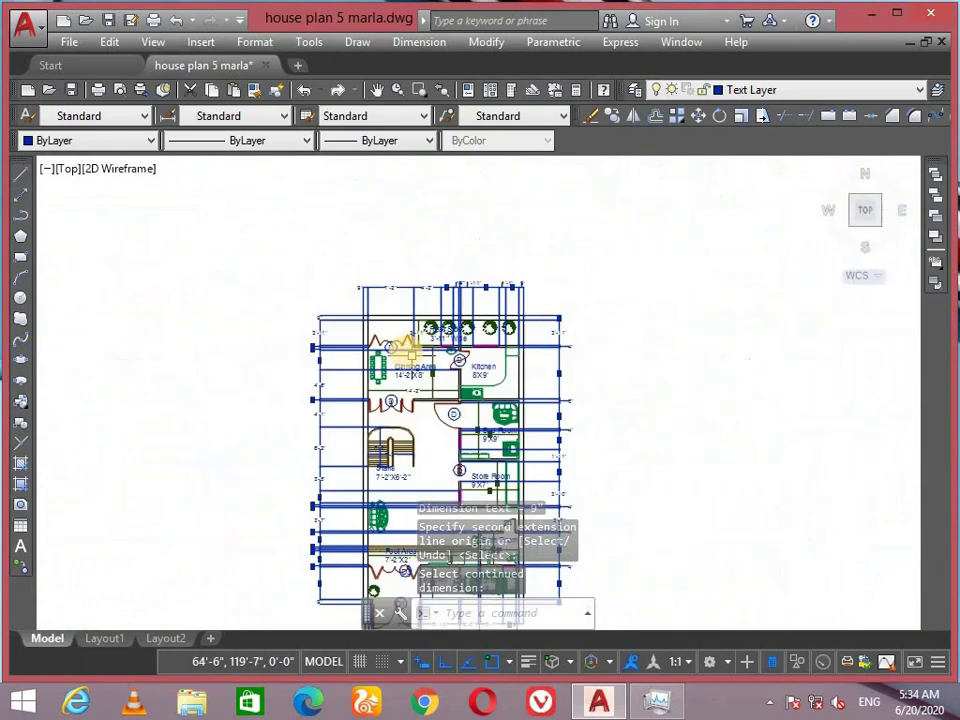
scroll(508, 253, "up", 1)
left_click(519, 250)
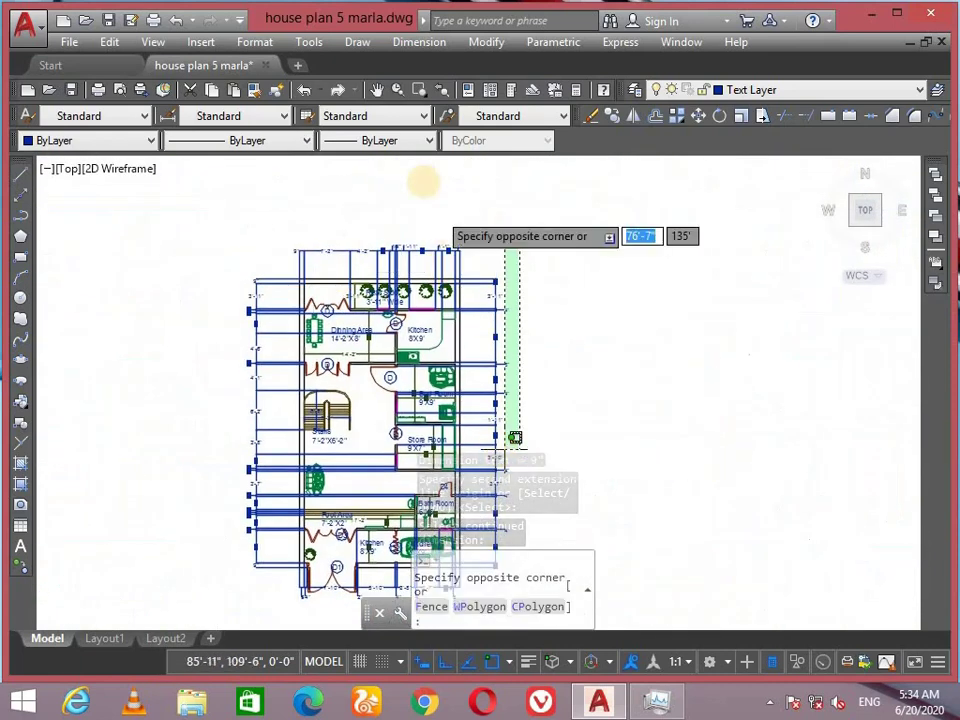
left_click(505, 285)
scroll(400, 310, "up", 5)
scroll(437, 318, "down", 2)
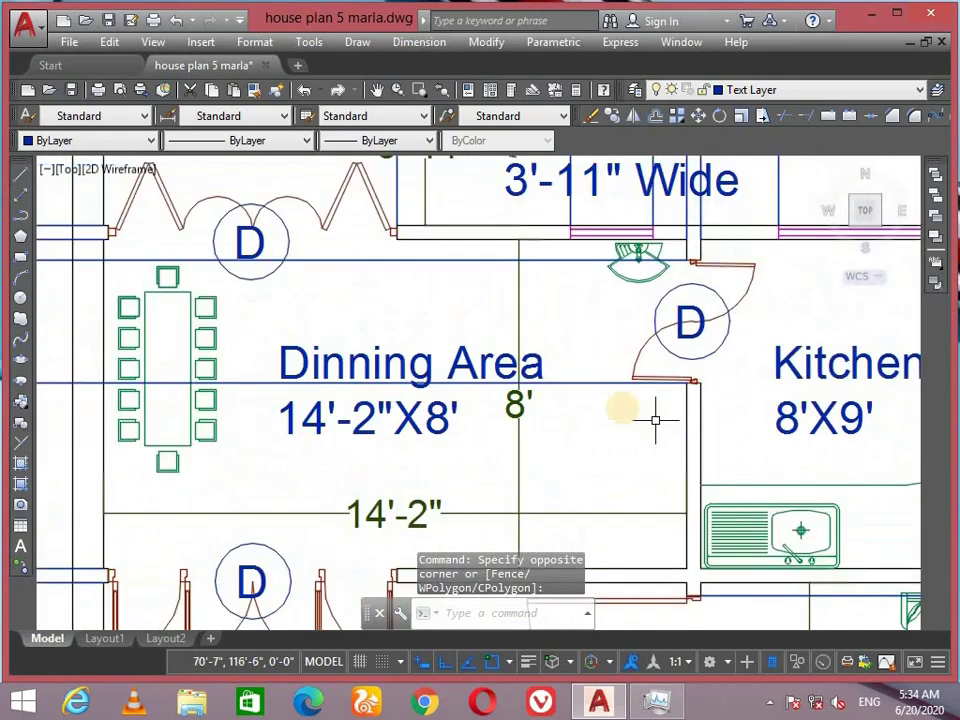
scroll(553, 429, "up", 2)
scroll(393, 446, "down", 3)
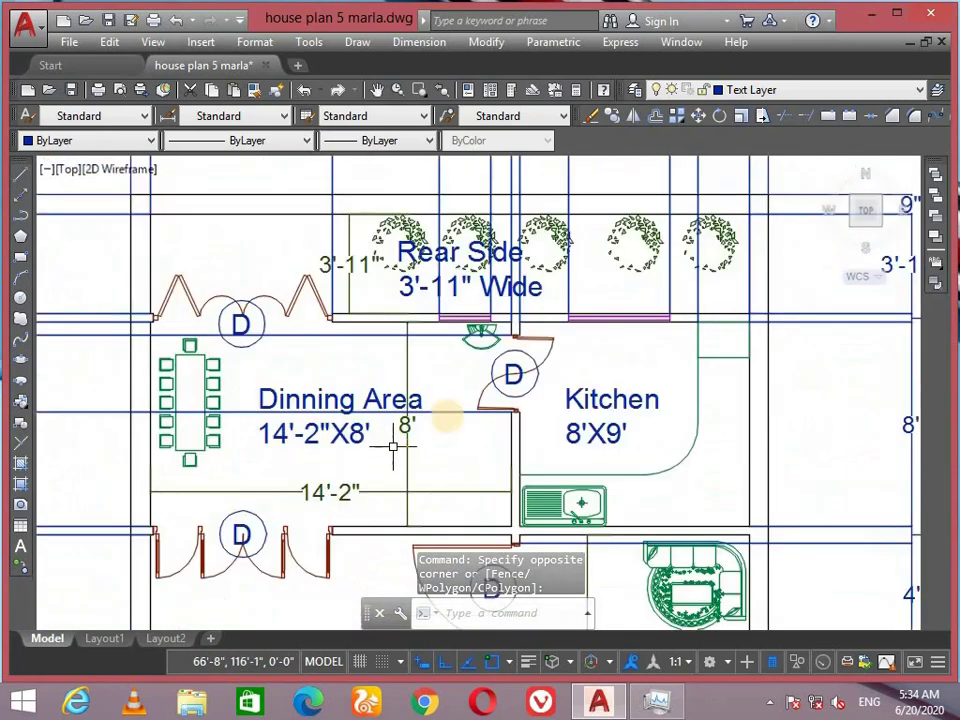
middle_click_drag(409, 456, 375, 366)
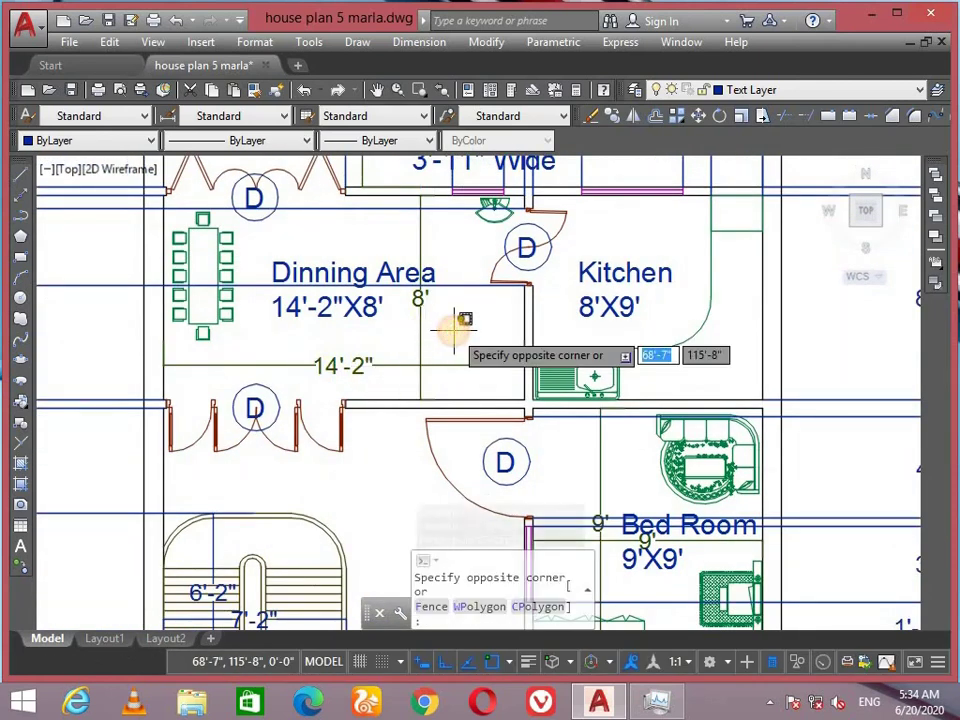
scroll(484, 318, "down", 3)
middle_click_drag(489, 279, 321, 364)
scroll(325, 230, "up", 3)
scroll(493, 311, "down", 4)
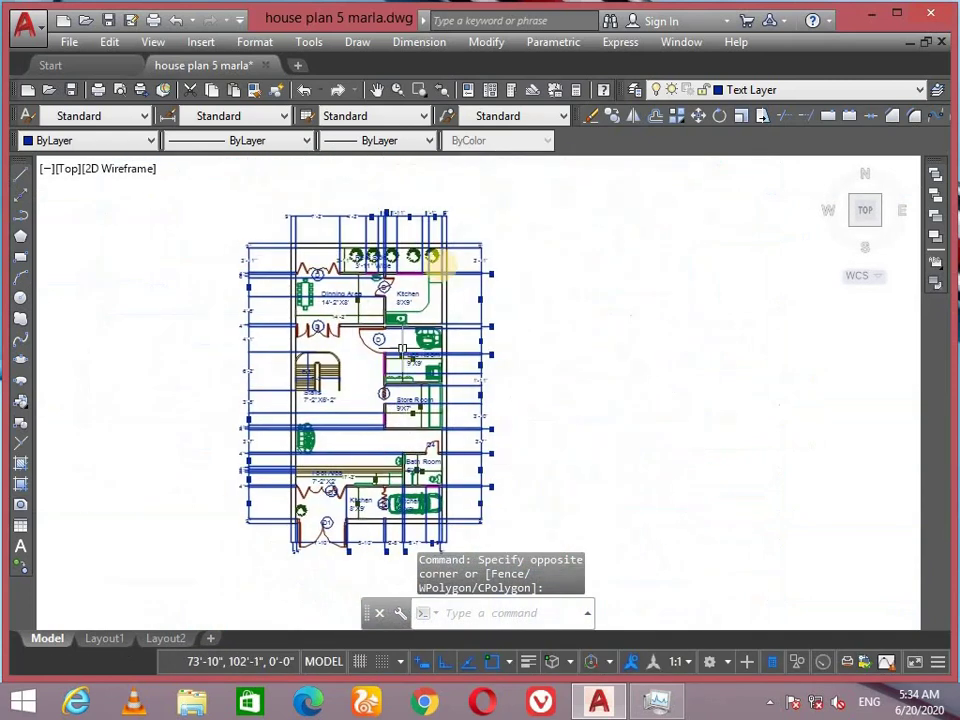
scroll(476, 221, "up", 2)
middle_click_drag(540, 212, 580, 224)
scroll(500, 190, "down", 2)
scroll(415, 260, "up", 1)
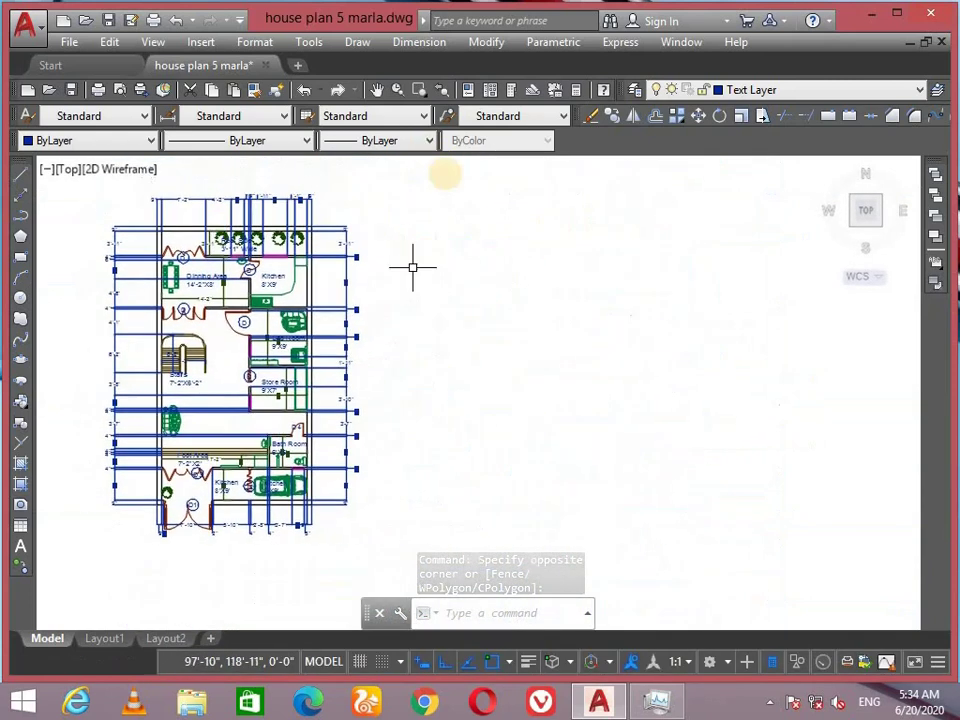
Select the continued dimensions on all four sides of the copied plan and move them to the dimension layer.
left_click(445, 168)
left_click(333, 578)
middle_click_drag(352, 140, 489, 272)
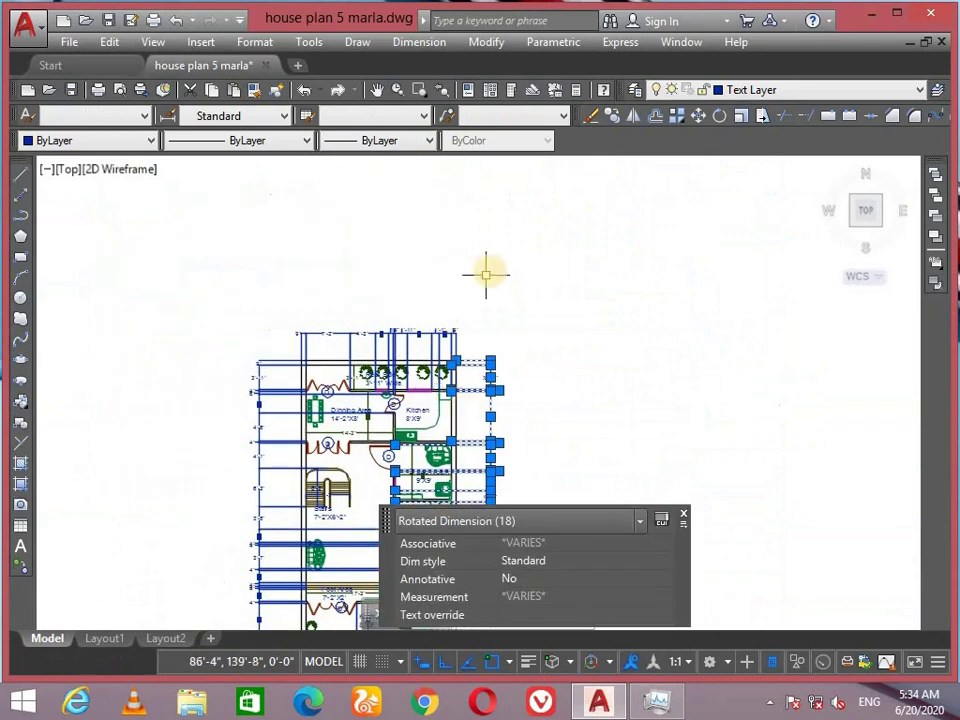
left_click(491, 269)
left_click(262, 336)
middle_click_drag(253, 336, 287, 206)
left_click(291, 207)
left_click(236, 534)
scroll(244, 519, "down", 2)
middle_click_drag(357, 547, 179, 441)
scroll(249, 416, "up", 4)
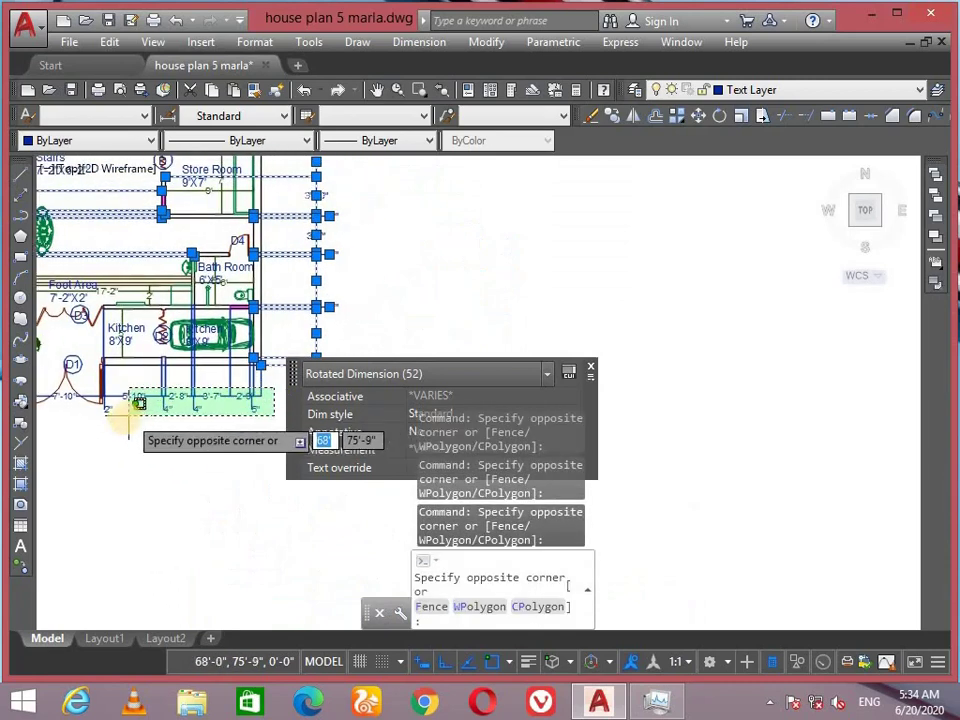
left_click(110, 424)
scroll(253, 436, "up", 5)
middle_click_drag(266, 427, 232, 493)
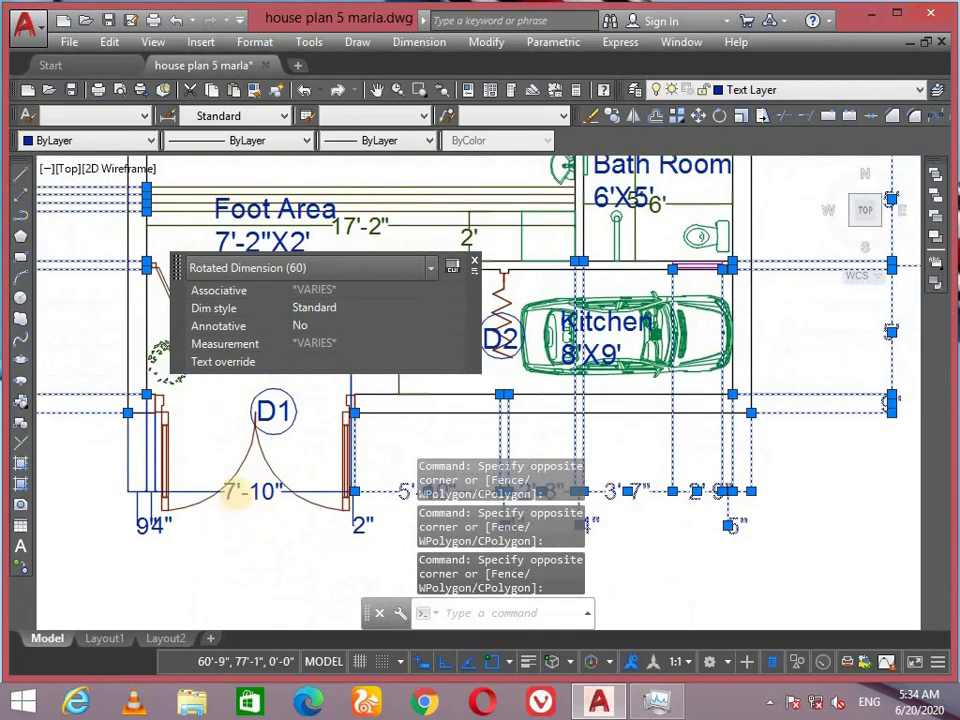
left_click(150, 435)
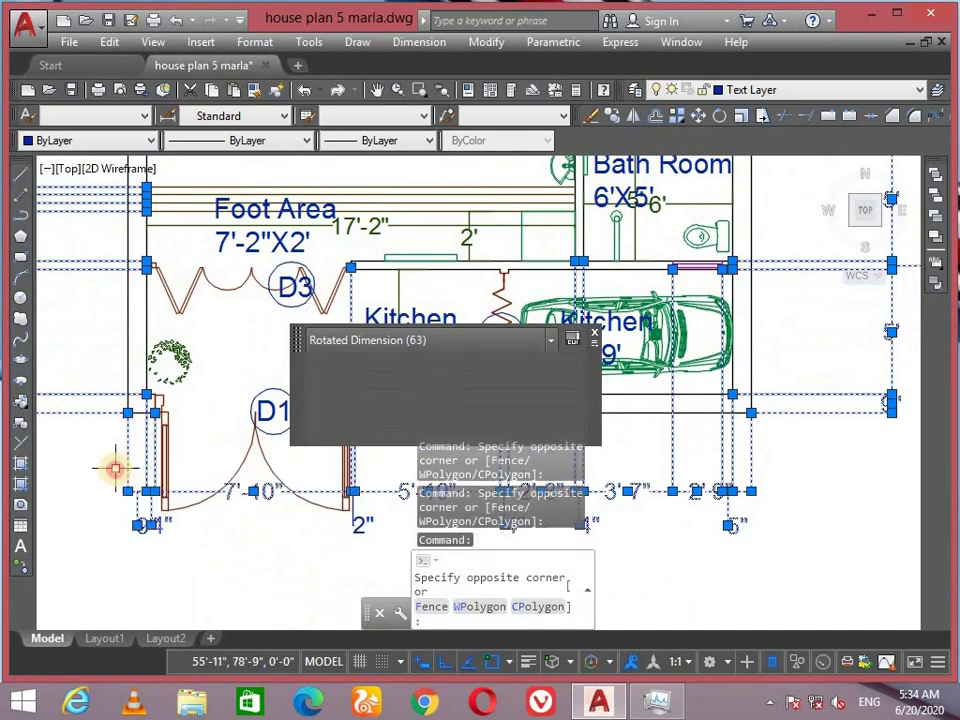
left_click(140, 535)
left_click(786, 91)
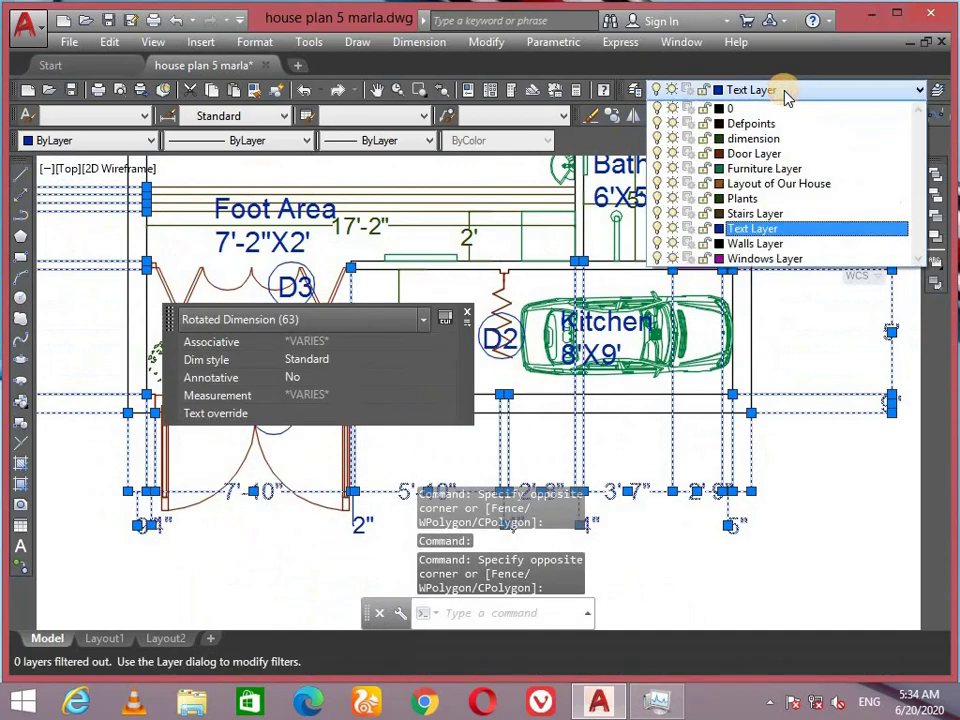
left_click(790, 139)
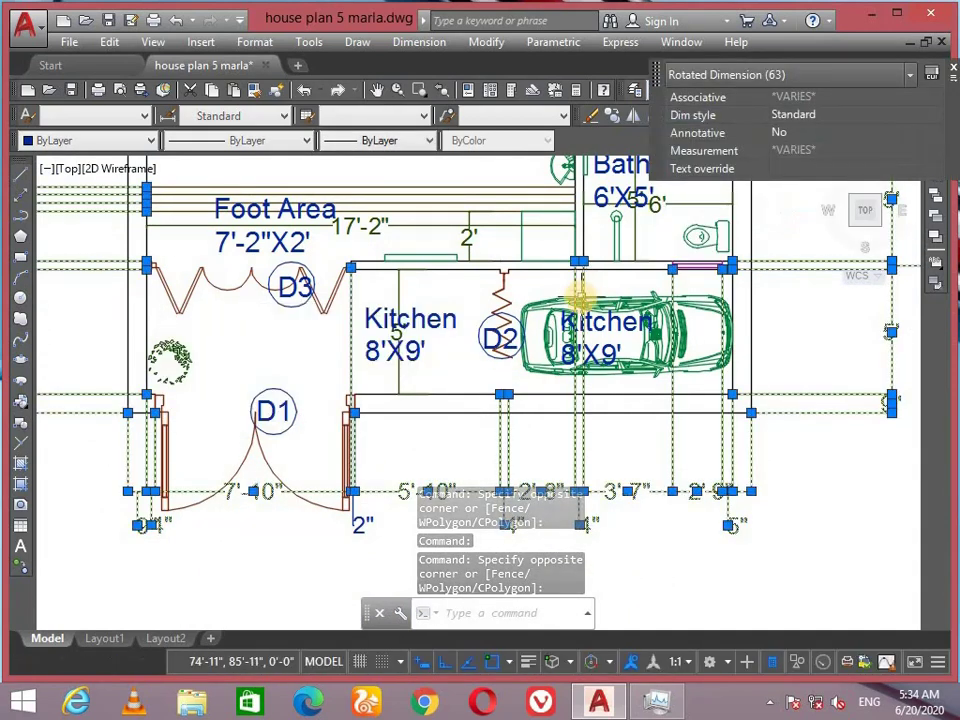
scroll(380, 430, "down", 6)
key("Escape")
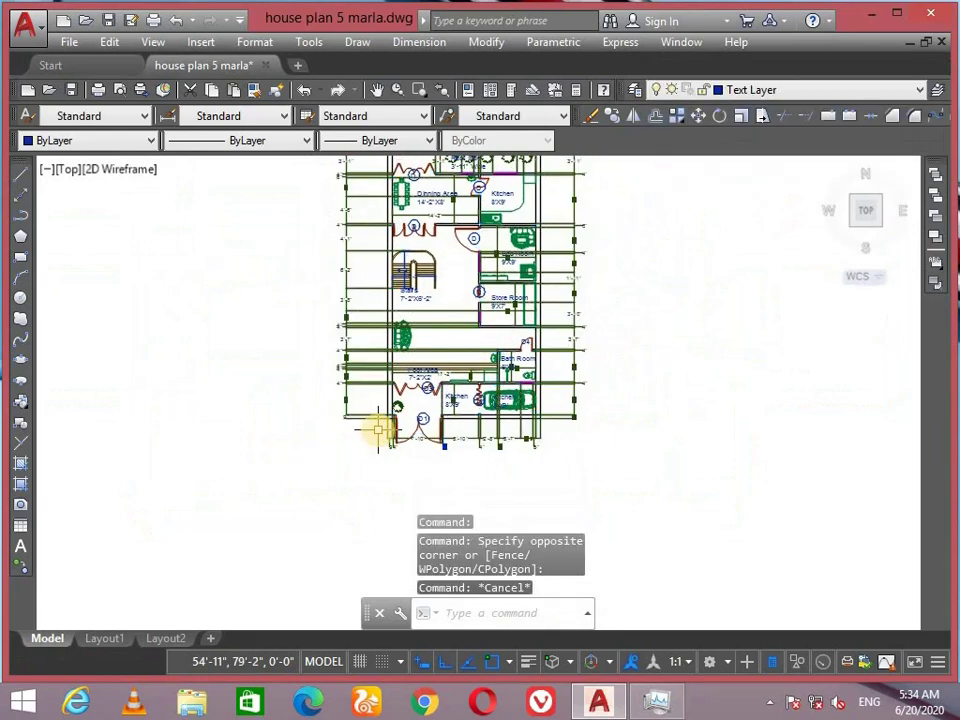
Look over the original floor plan and the second floor plan beside it, below the dimensioned copy.
scroll(575, 344, "down", 4)
middle_click_drag(566, 348, 358, 388)
middle_click_drag(533, 448, 499, 281)
scroll(280, 432, "up", 4)
scroll(280, 432, "up", 2)
scroll(317, 399, "down", 5)
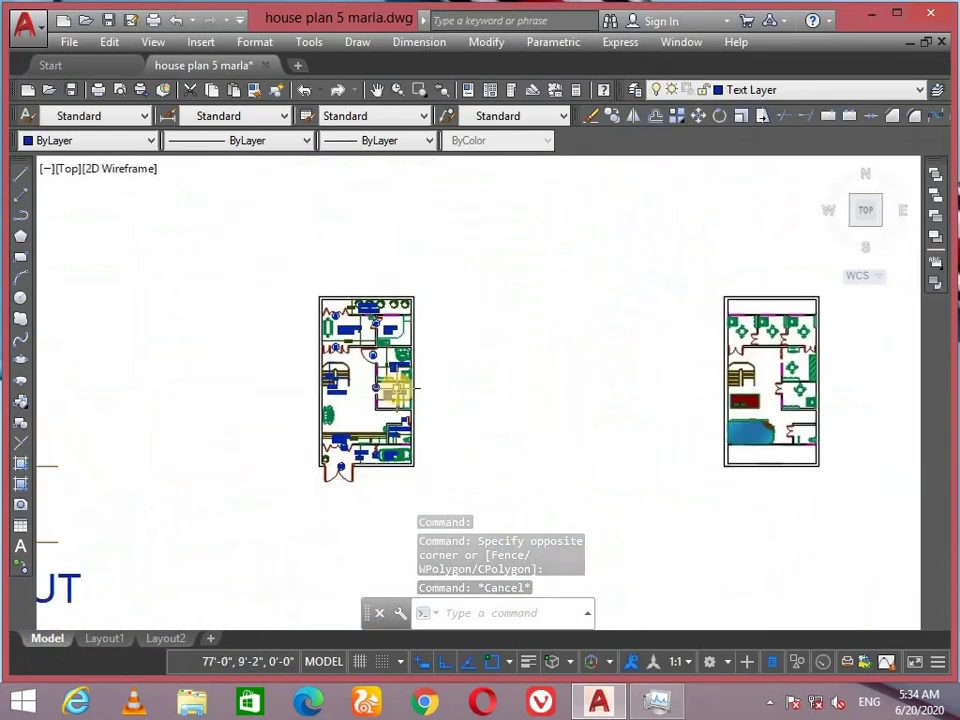
middle_click_drag(705, 362, 415, 392)
scroll(415, 392, "down", 3)
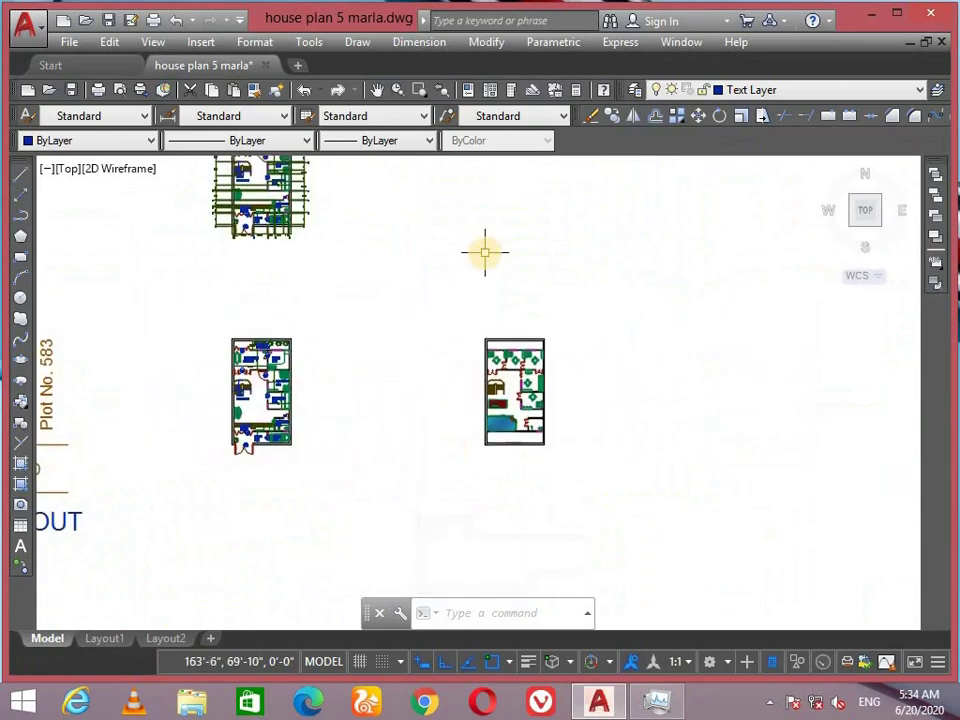